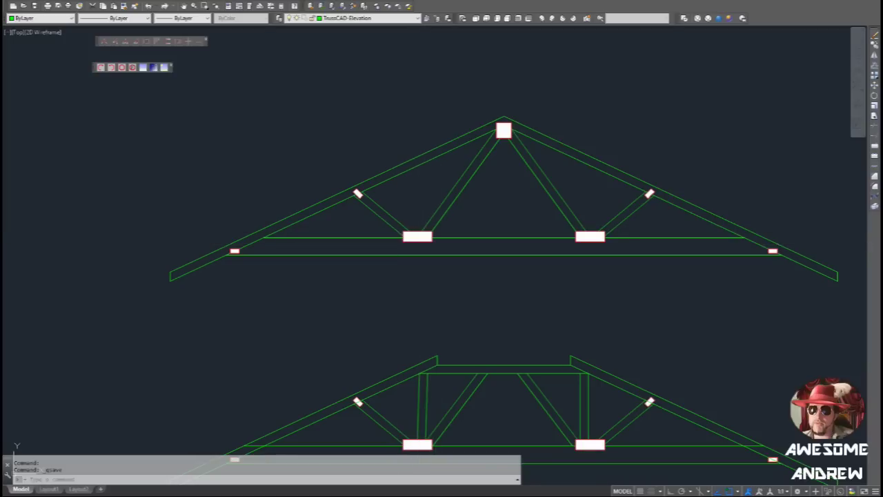
- Examine the roof truss elevations, comparing the gable trusses with the flat-topped truss
scroll(553, 183, "up", 2)
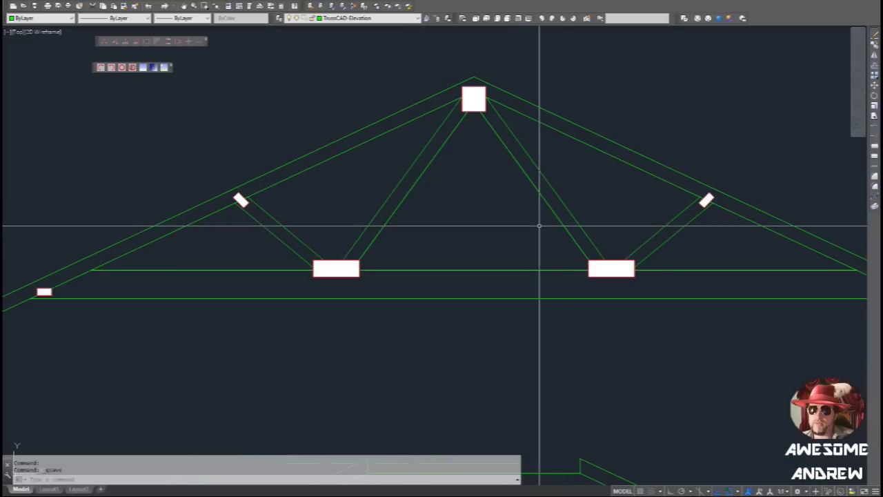
scroll(538, 227, "down", 3)
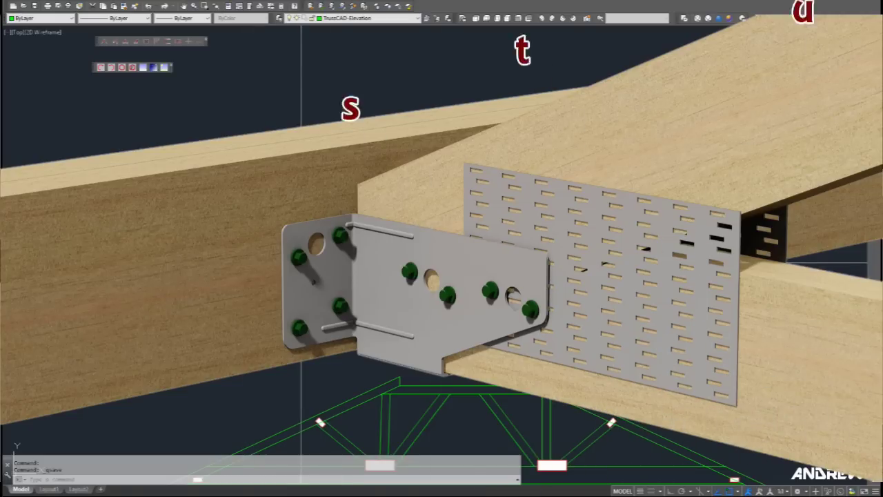
scroll(473, 300, "down", 3)
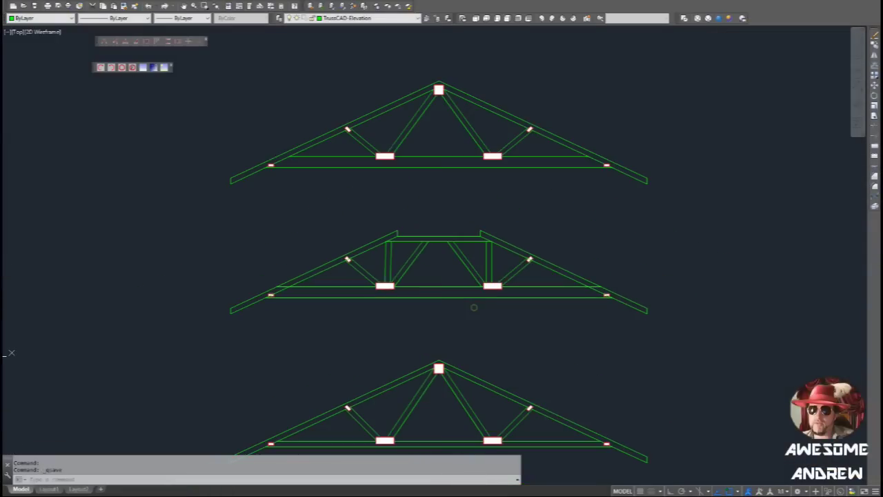
scroll(423, 257, "up", 3)
mouse_move(437, 251)
middle_mouse_down()
mouse_move(393, 273)
mouse_move(369, 313)
middle_mouse_up()
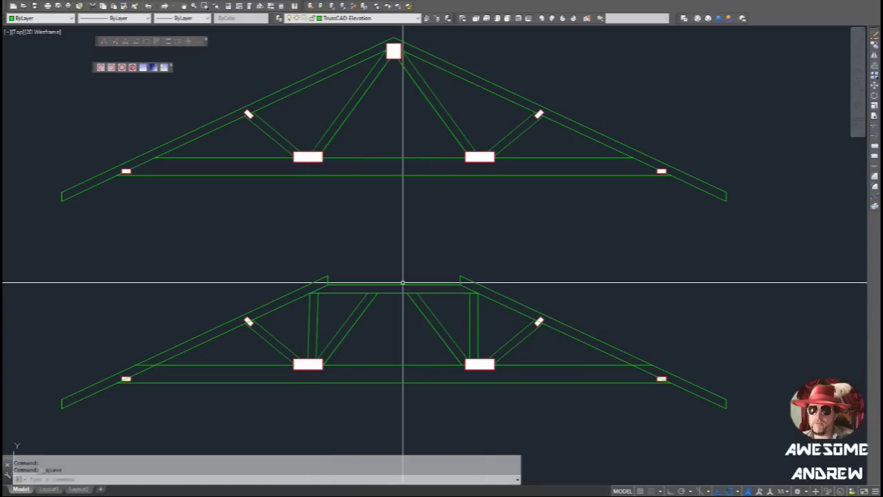
scroll(402, 282, "down", 5)
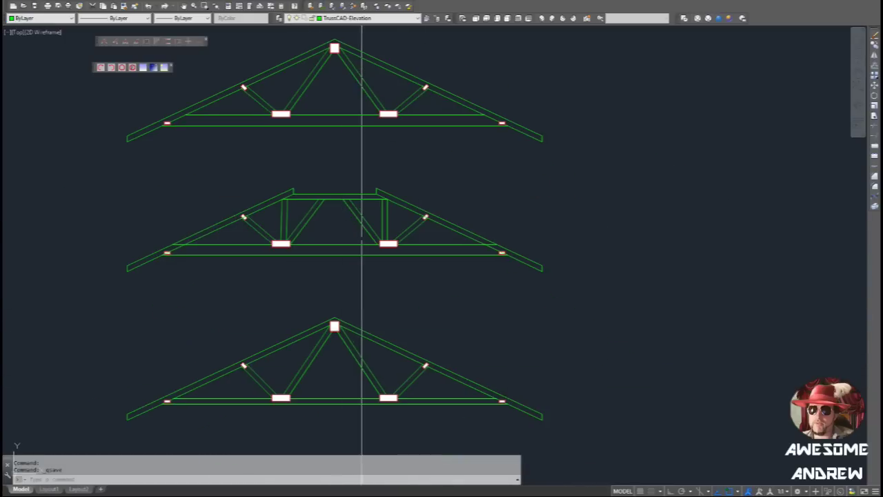
scroll(325, 345, "up", 3)
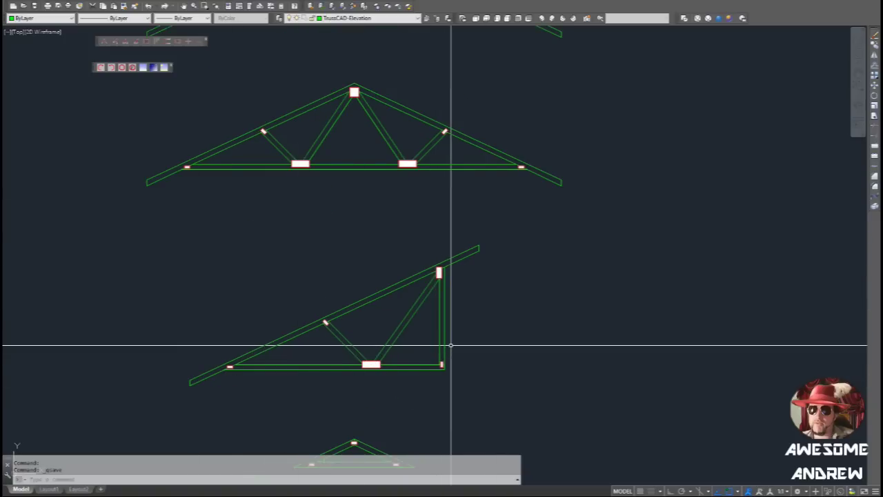
- Draw a tall closed rectangular polyline against the half truss's vertical end, from its bottom corner up to the rafter, with Ortho on
type("pl")
key("Return")
left_click(443, 366)
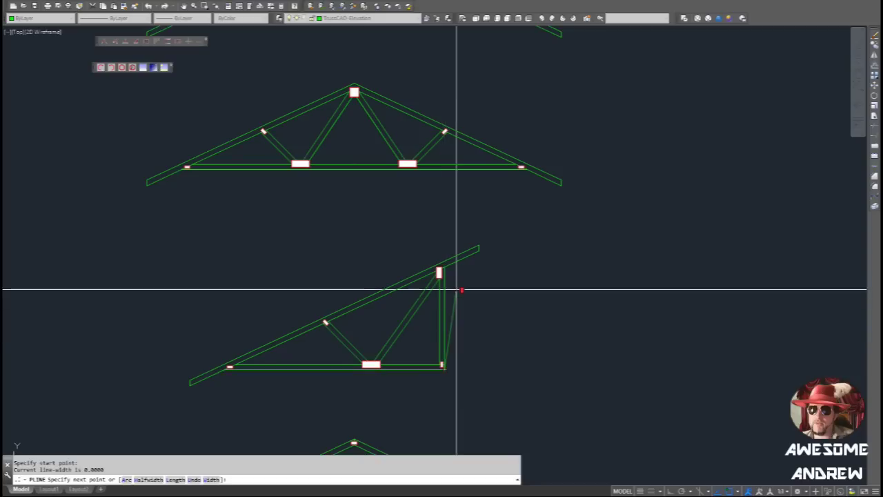
scroll(457, 289, "up", 2)
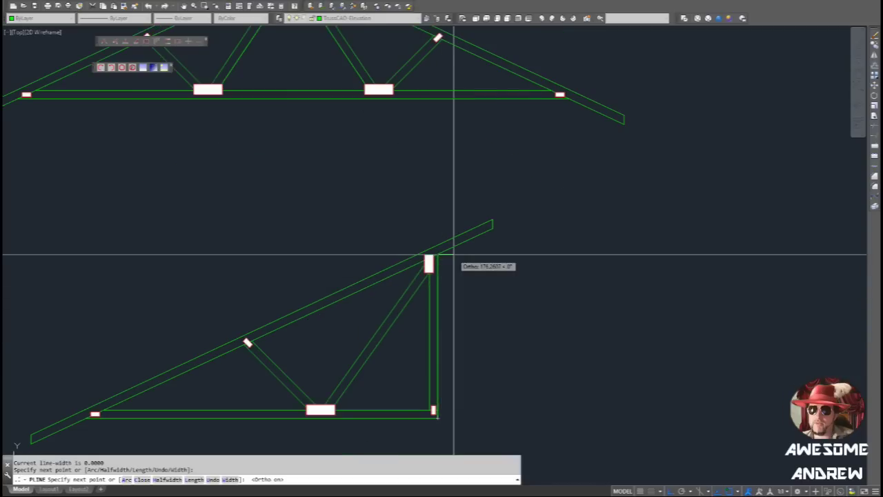
left_click(451, 255)
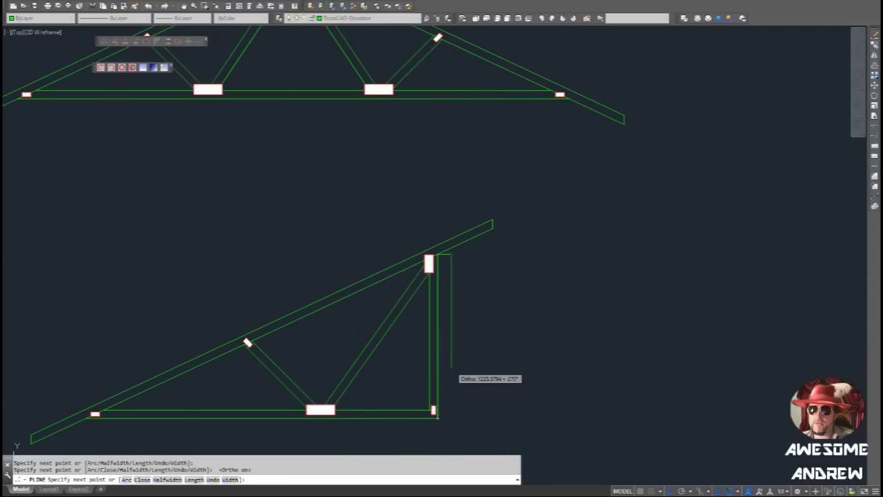
left_click(437, 418)
key("Return")
scroll(459, 316, "down", 2)
scroll(458, 317, "up", 2)
middle_click_drag(456, 321, 453, 305)
scroll(461, 286, "down", 2)
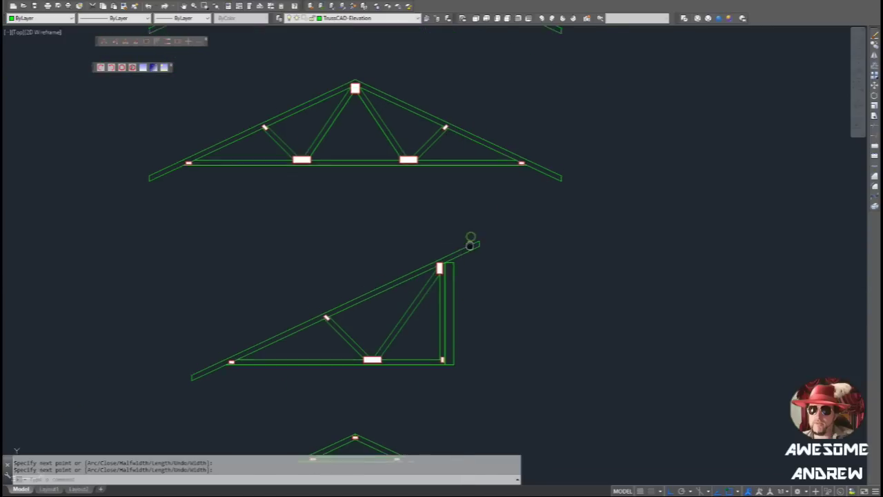
- Draw a short rectangular polyline inside the base of the tall rectangle beside the half truss
scroll(444, 276, "down", 2)
scroll(394, 181, "up", 2)
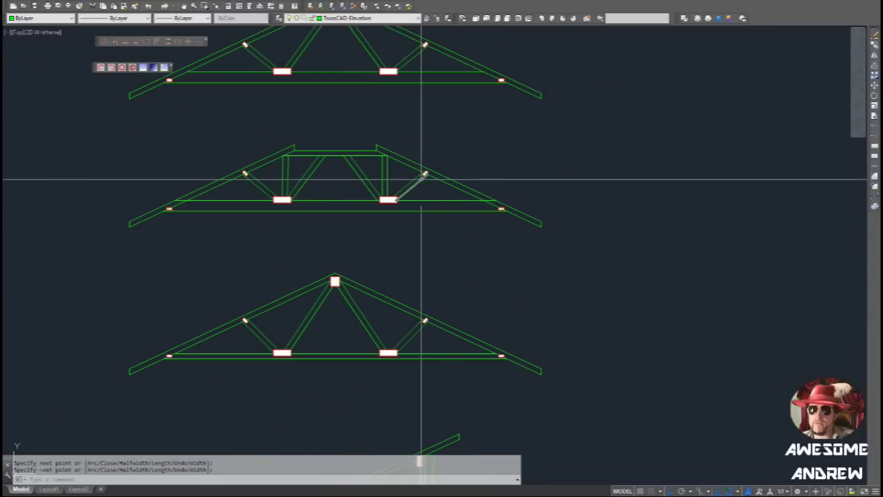
scroll(442, 207, "down", 2)
scroll(441, 296, "up", 2)
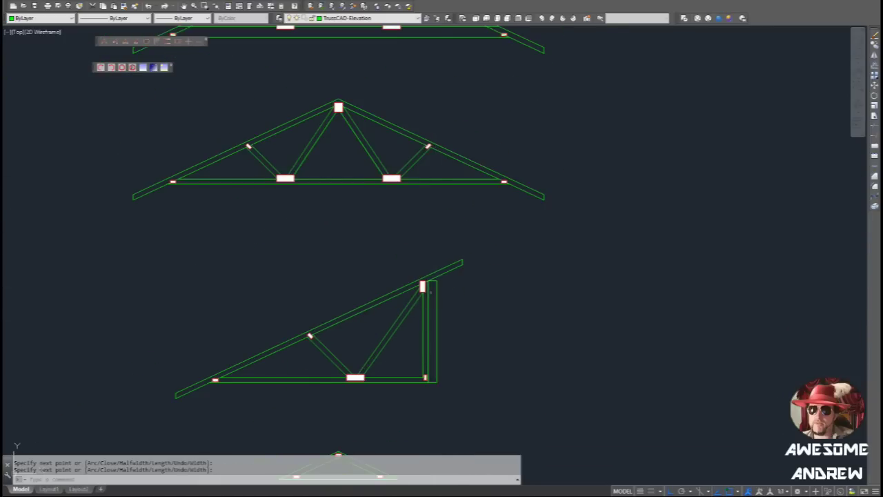
scroll(435, 377, "up", 2)
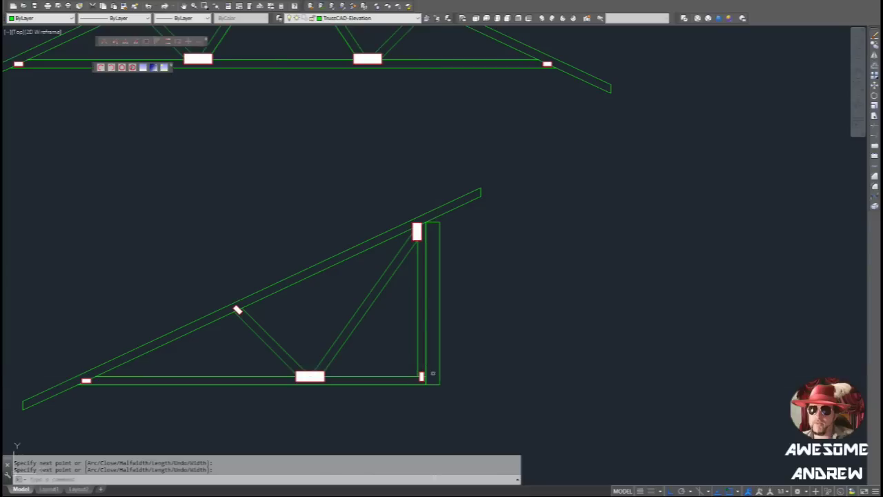
scroll(434, 368, "up", 2)
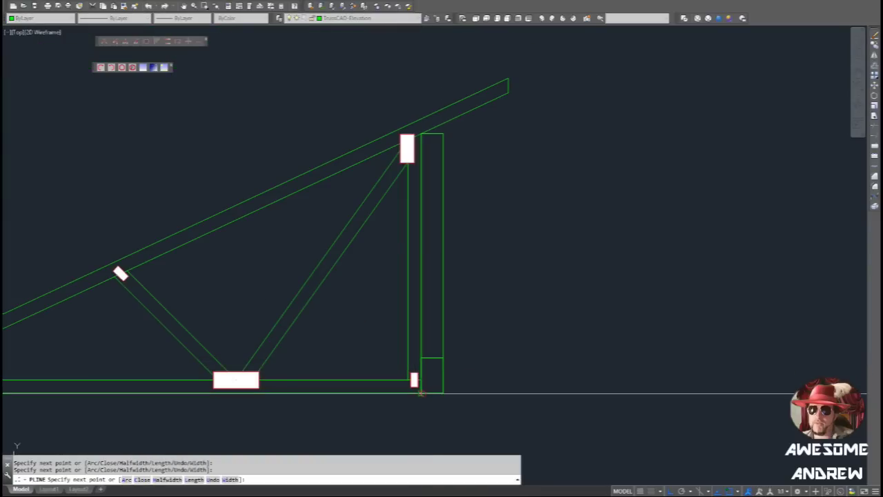
key("Escape")
scroll(458, 351, "down", 2)
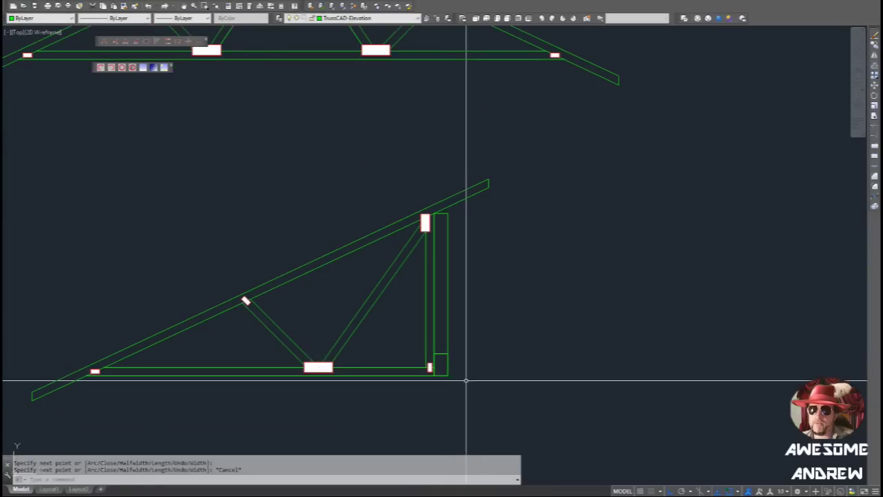
- Examine the half truss's end connection, the flat-topped truss's vertical webs and the gable truss's apex
scroll(436, 378, "up", 2)
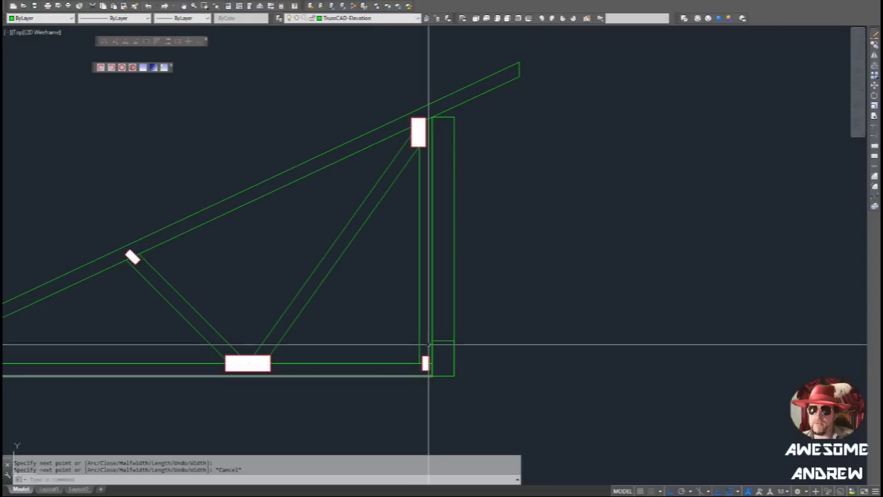
scroll(427, 352, "down", 2)
middle_click_drag(432, 321, 405, 338)
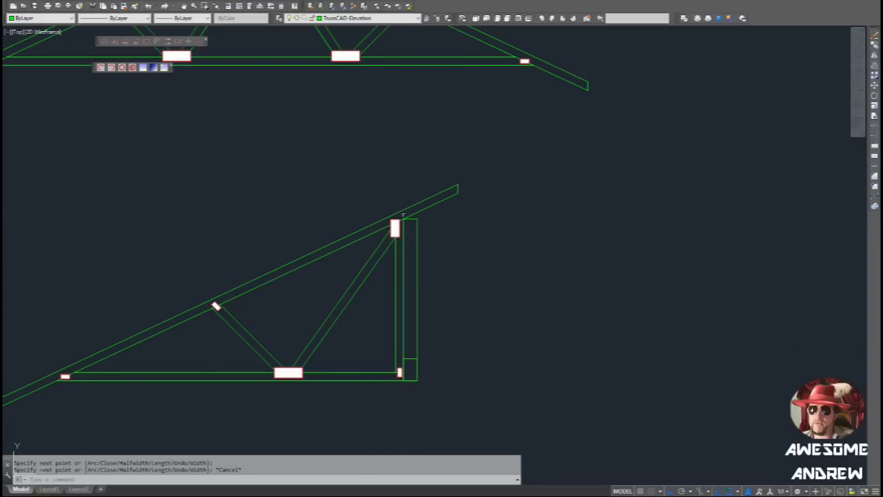
middle_click_drag(459, 134, 446, 255)
middle_click_drag(402, 140, 418, 380)
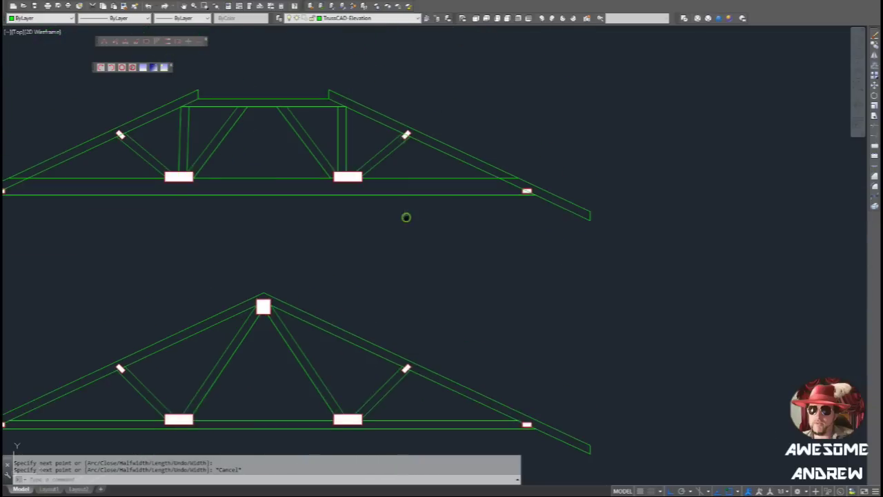
middle_click_drag(407, 217, 471, 287)
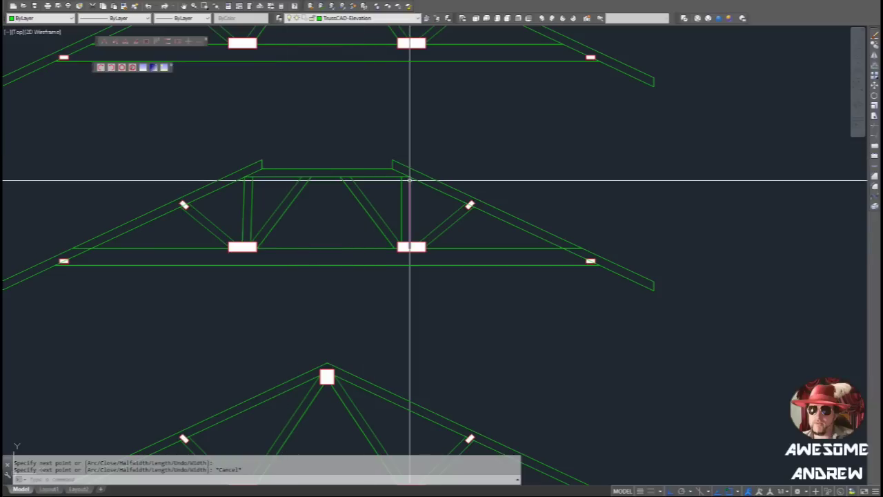
scroll(392, 162, "down", 2)
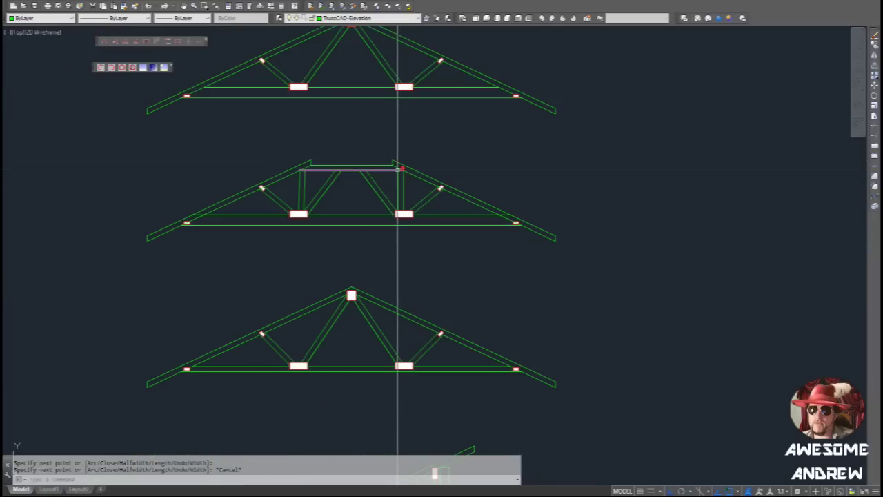
scroll(396, 169, "down", 2)
middle_click_drag(397, 170, 403, 135)
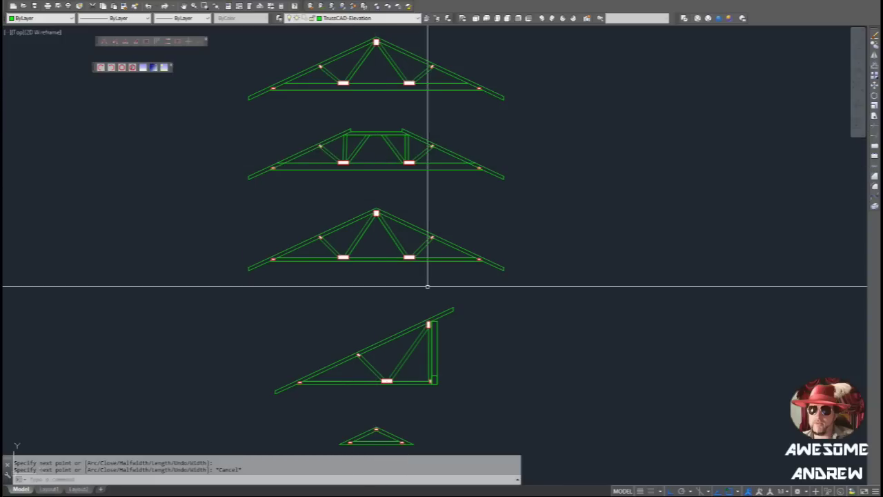
scroll(377, 241, "up", 5)
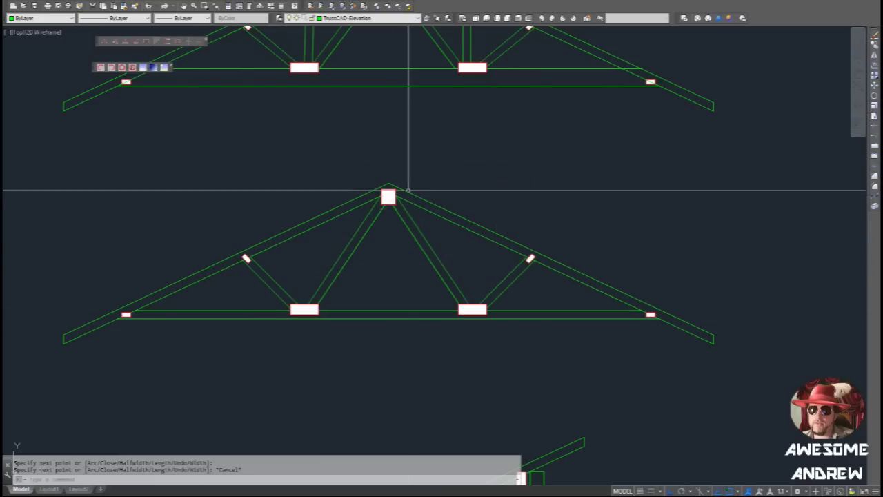
scroll(489, 268, "down", 2)
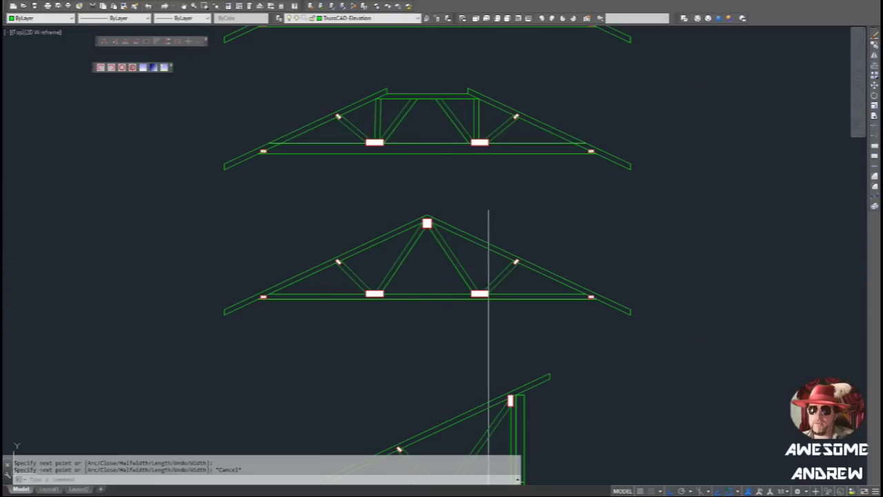
scroll(449, 221, "up", 2)
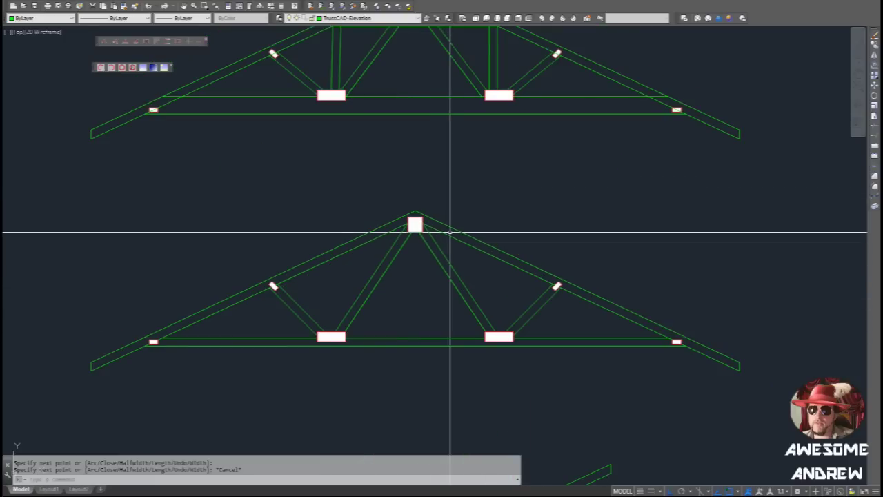
scroll(434, 255, "down", 2)
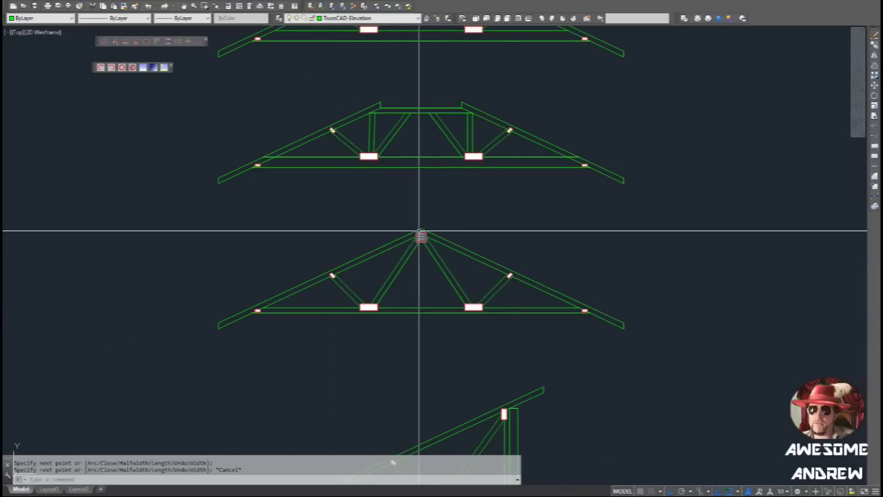
- Erase the two rectangles beside the half truss's vertical end
middle_click_drag(396, 349, 380, 198)
scroll(355, 296, "up", 2)
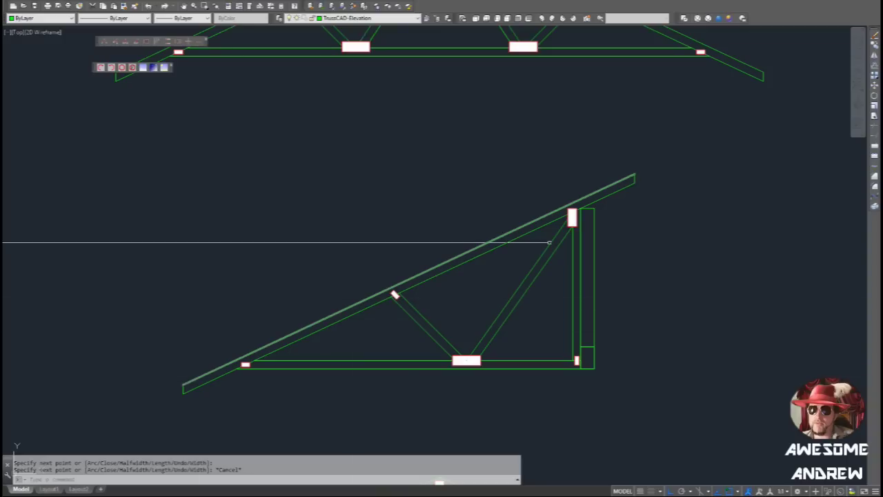
left_click(613, 373)
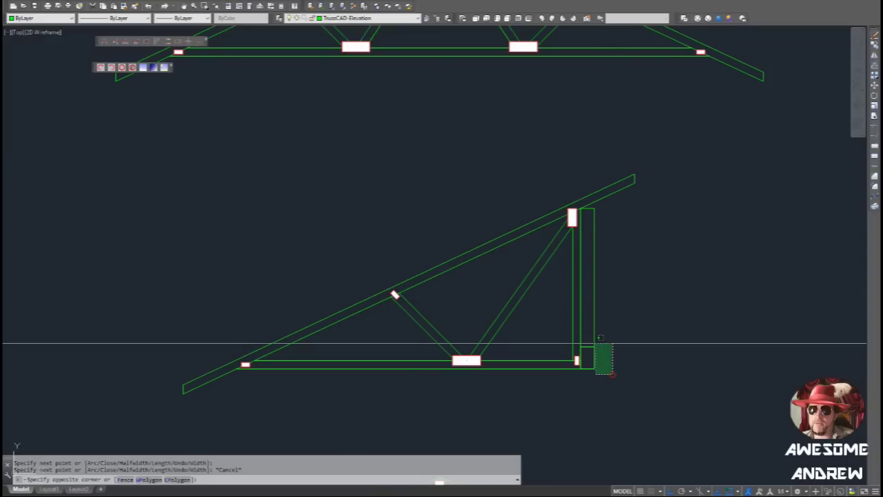
left_click(591, 334)
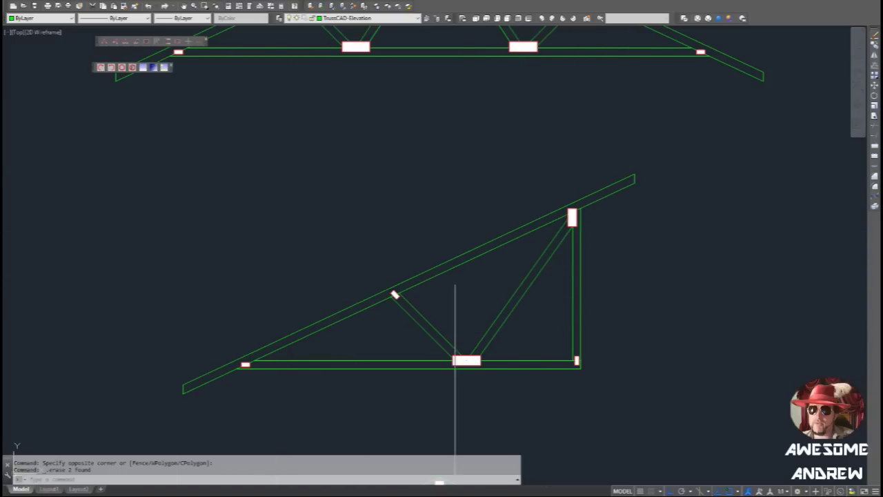
- Examine the roof framing plan around the hip lines and compare its truss layout with the half truss elevation
middle_click_drag(463, 306, 457, 260)
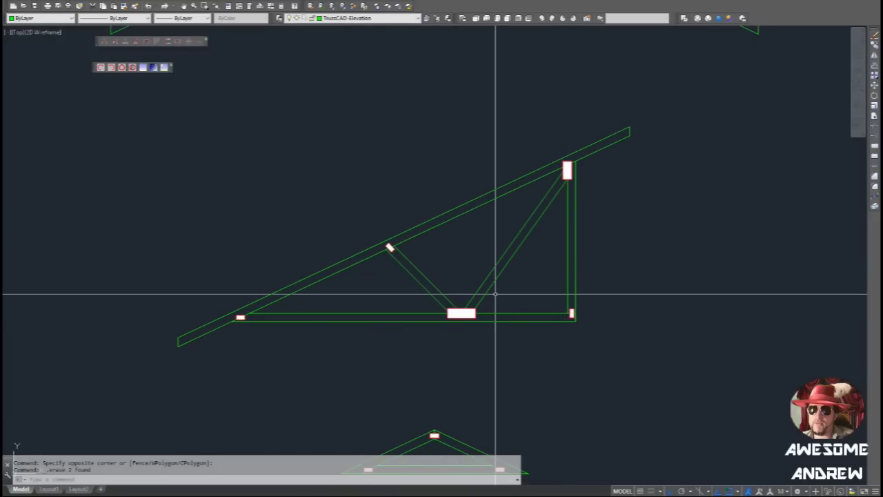
scroll(499, 273, "down", 1)
scroll(492, 275, "down", 2)
middle_click_drag(367, 286, 590, 262)
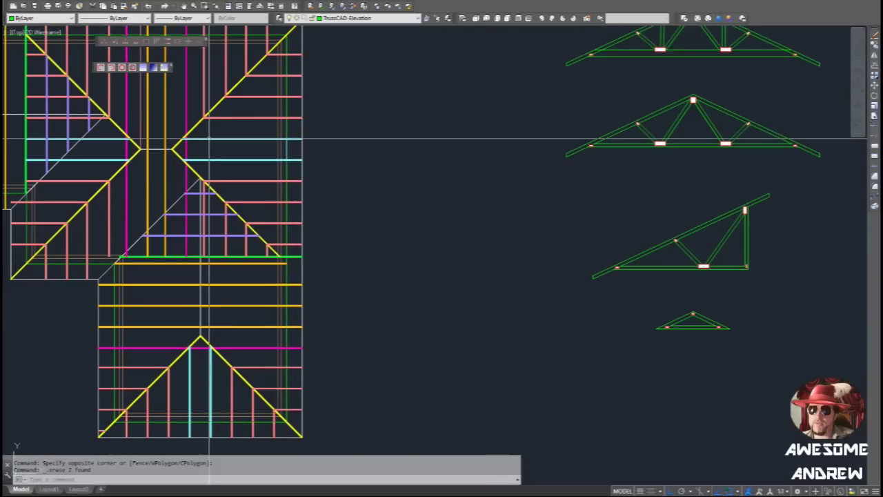
middle_click_drag(220, 88, 223, 128)
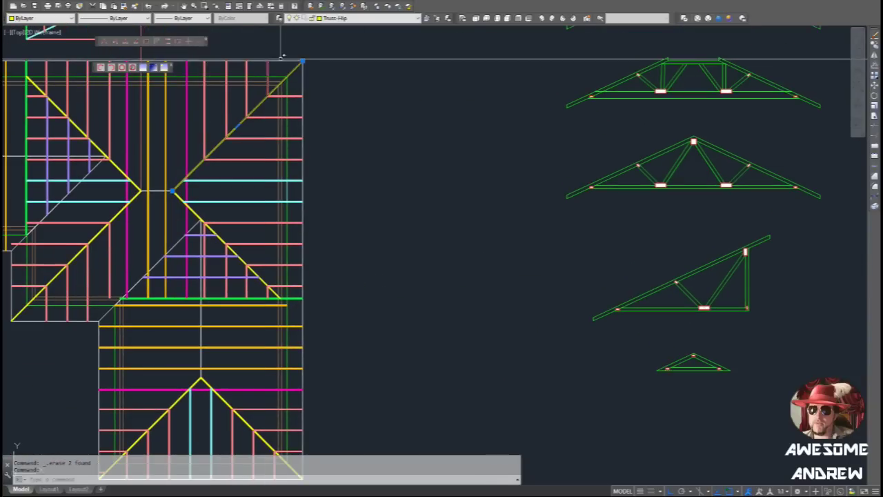
scroll(201, 141, "up", 4)
scroll(270, 199, "down", 2)
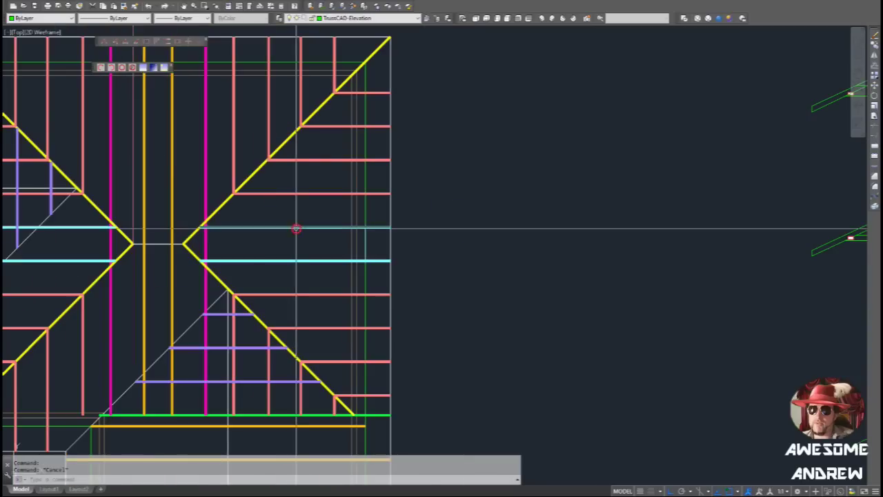
key("Escape")
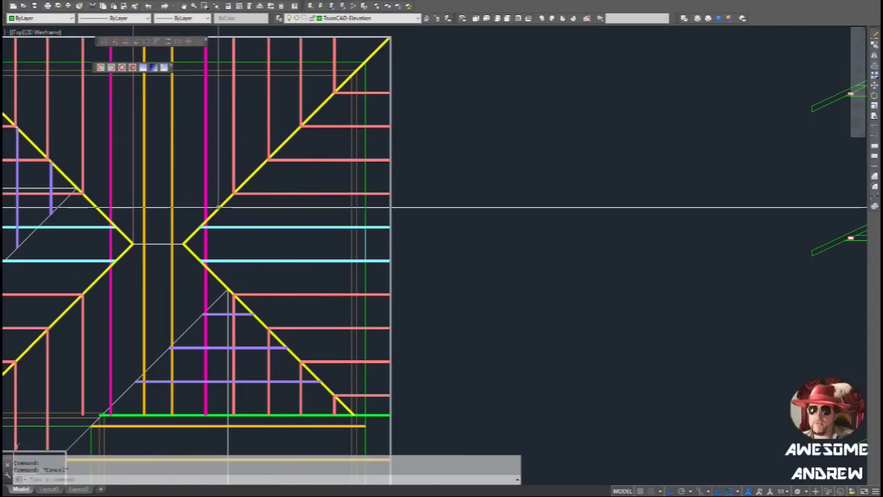
scroll(234, 241, "down", 1)
middle_click_drag(584, 336, 451, 287)
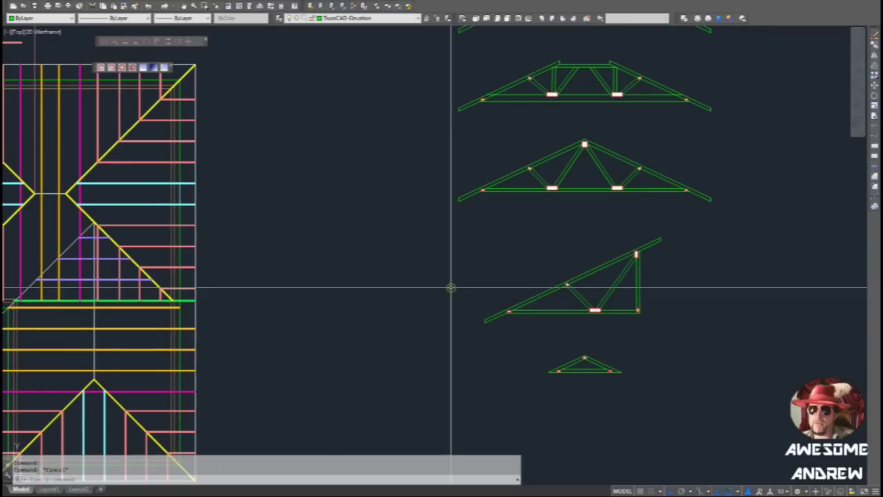
middle_click_drag(647, 329, 632, 322)
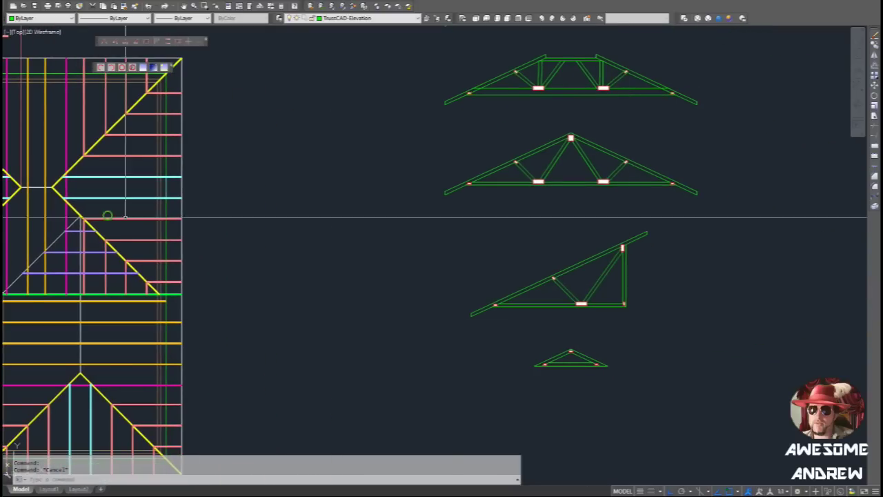
- Draw a vertical line in the smallest truss elevation from the underside of its apex to the top of its bottom chord
scroll(123, 207, "up", 3)
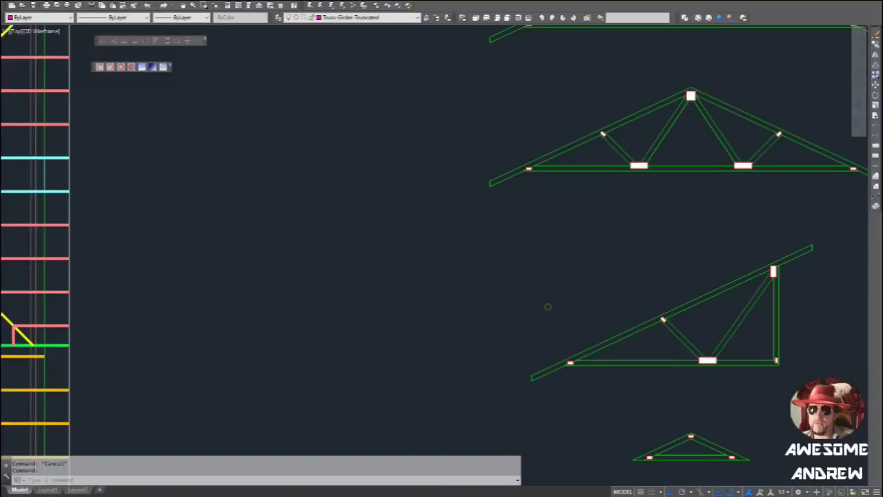
middle_click_drag(466, 285, 279, 200)
scroll(542, 381, "up", 5)
middle_click_drag(547, 384, 496, 368)
key("Escape")
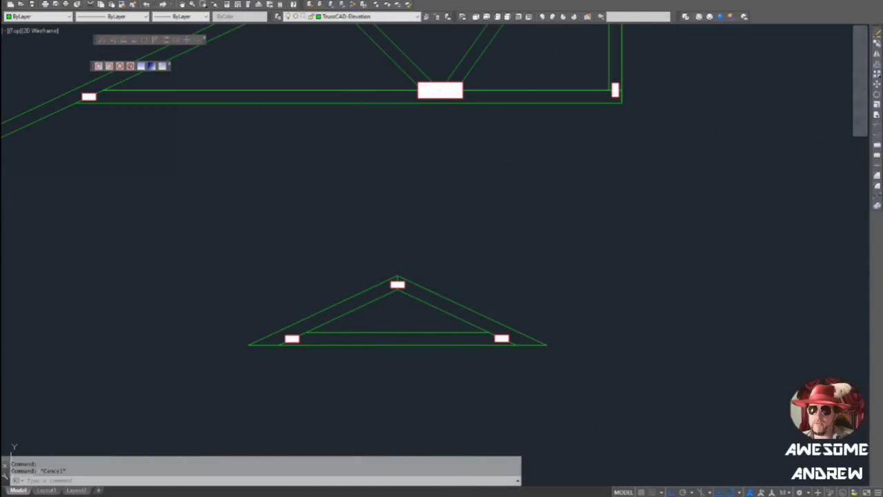
scroll(398, 280, "down", 4)
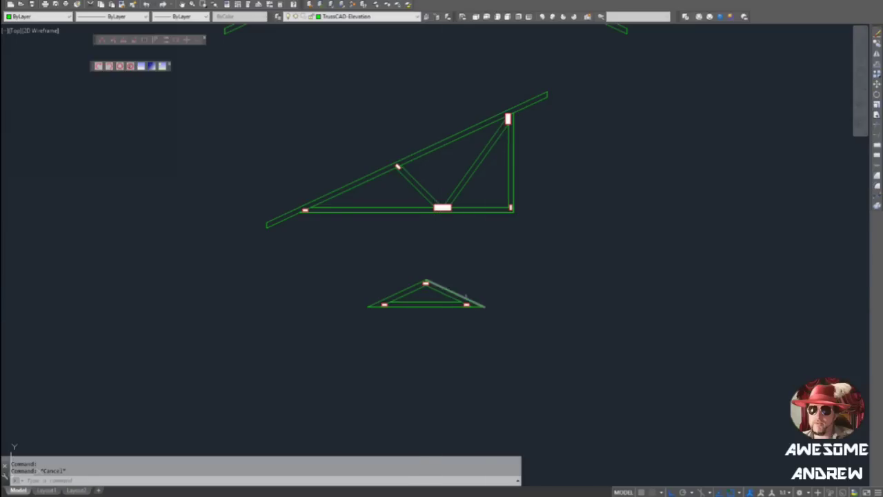
scroll(433, 298, "up", 6)
type("l")
key("Return")
left_click(413, 266)
left_click(416, 331)
key("Escape")
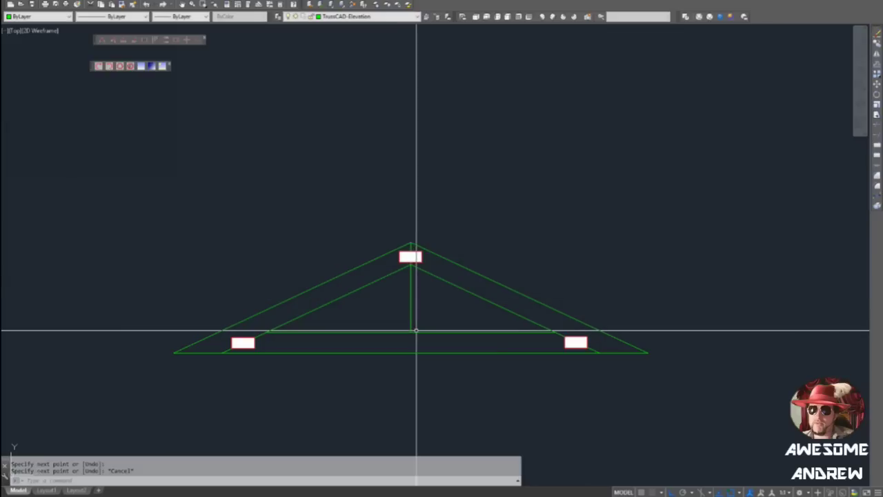
- Offset the smallest truss's vertical centre line by 45 to both sides to form a web
type("o")
key("Return")
type("45")
key("Return")
left_click(411, 308)
left_click(406, 307)
left_click(411, 309)
left_click(415, 308)
key("Escape")
- Erase the original centre line between the two offset web lines
left_click(416, 306)
left_click(409, 307)
key("Delete")
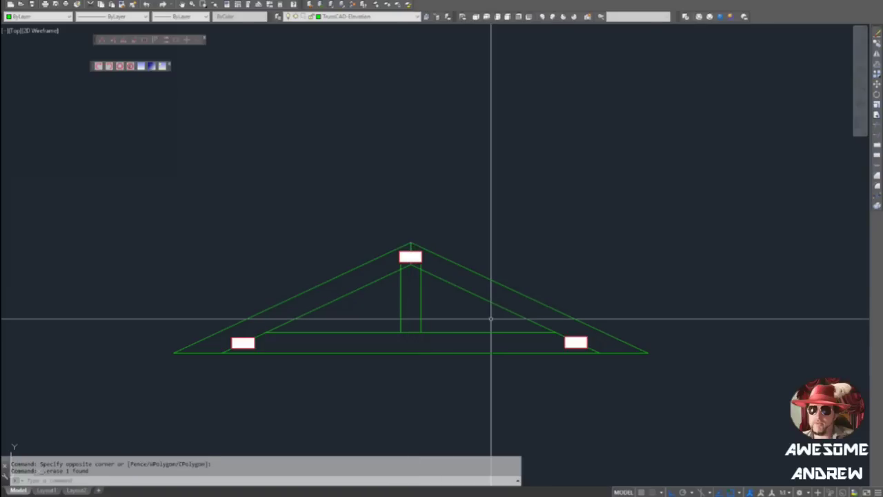
- Examine the smallest truss with its new web together with the other truss elevations and the roof framing plan
scroll(487, 316, "down", 2)
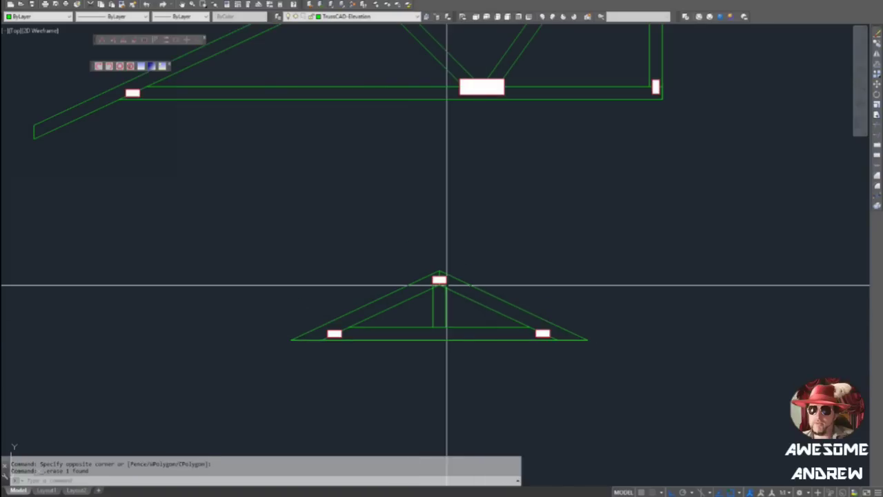
scroll(463, 304, "down", 2)
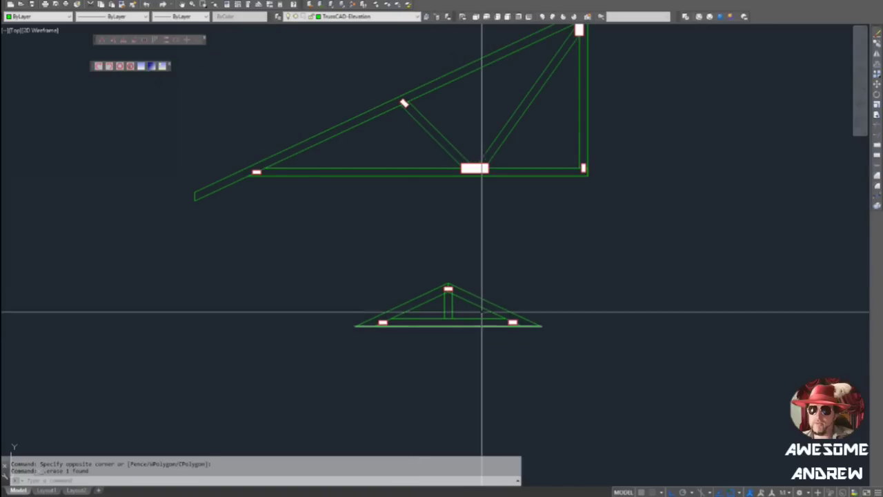
scroll(498, 301, "down", 2)
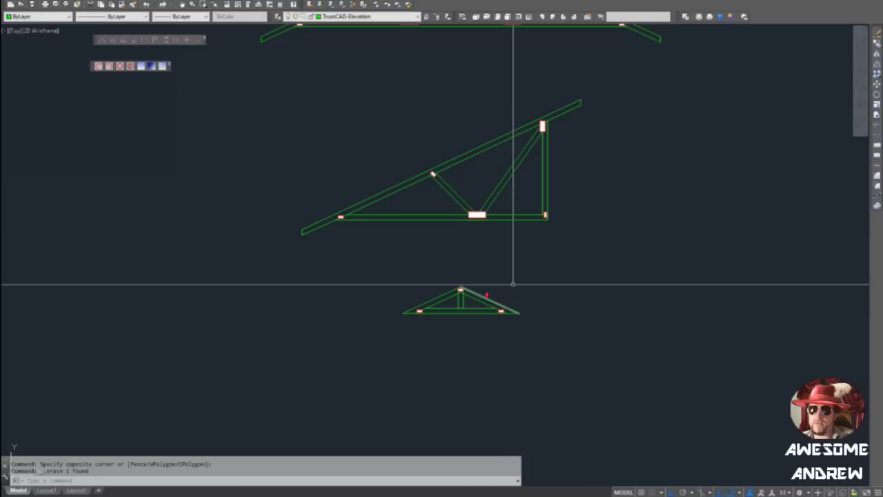
scroll(492, 289, "down", 2)
scroll(555, 279, "down", 1)
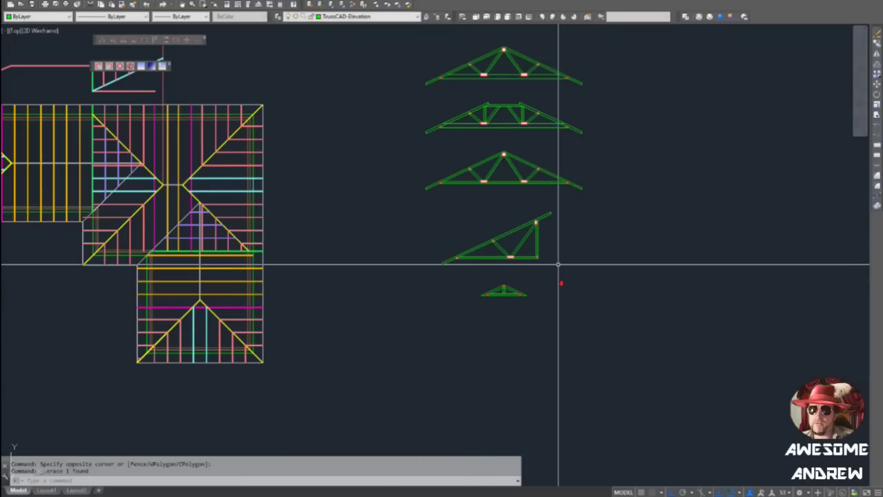
middle_click_drag(516, 252, 479, 287)
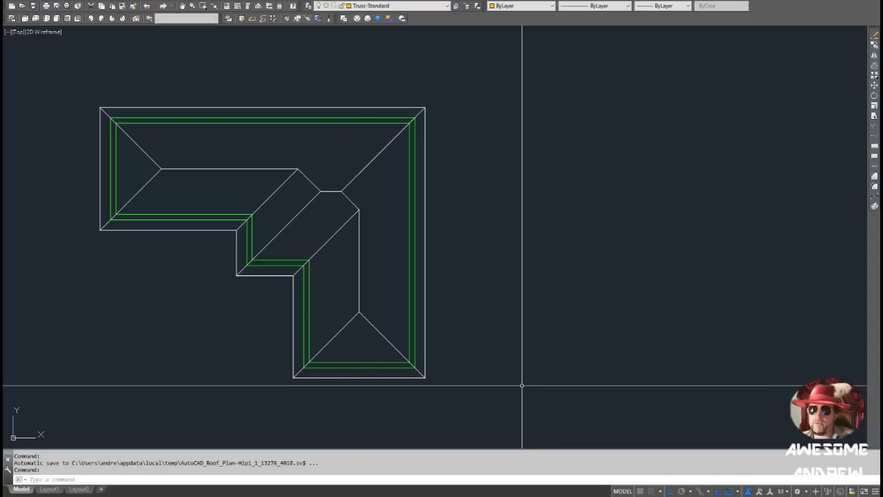
- Make Truss-Girder-Truncated the current layer in the roof outline drawing
middle_click_drag(355, 305, 388, 307)
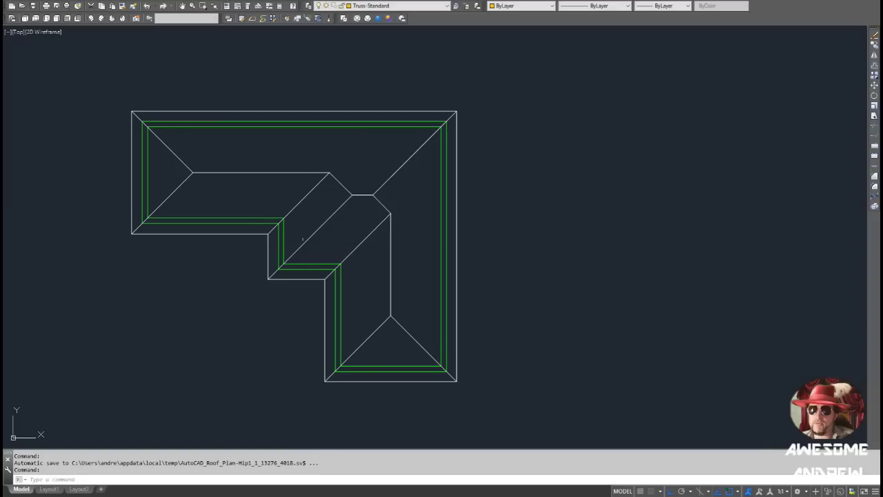
middle_click_drag(303, 238, 322, 240)
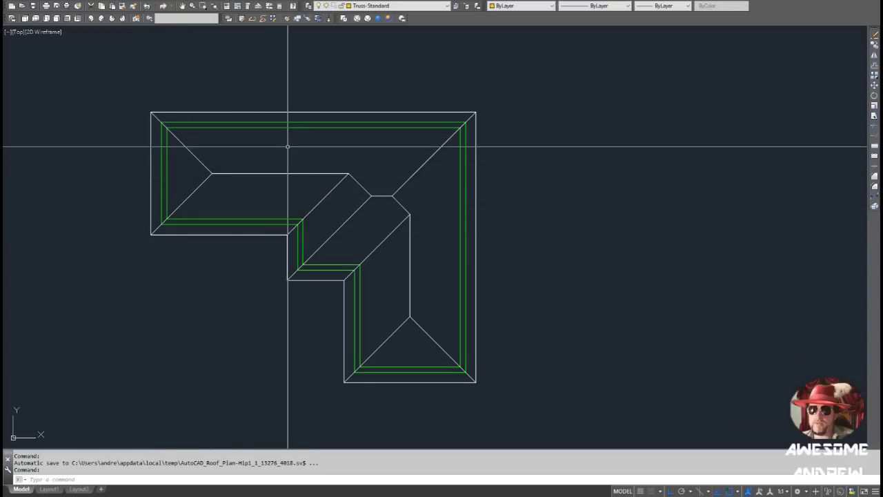
left_click(403, 7)
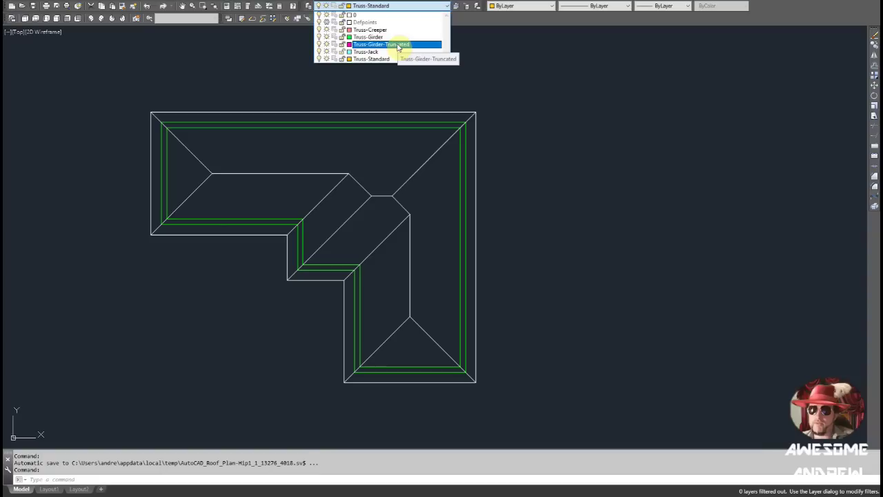
left_click(397, 45)
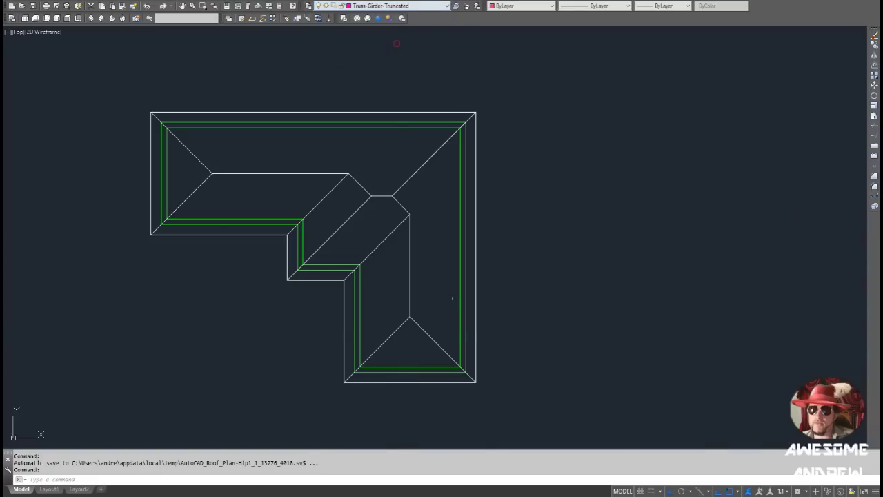
- Draw a horizontal polyline along the outer wall line at the lower wing's end, from corner to corner
scroll(376, 329, "up", 3)
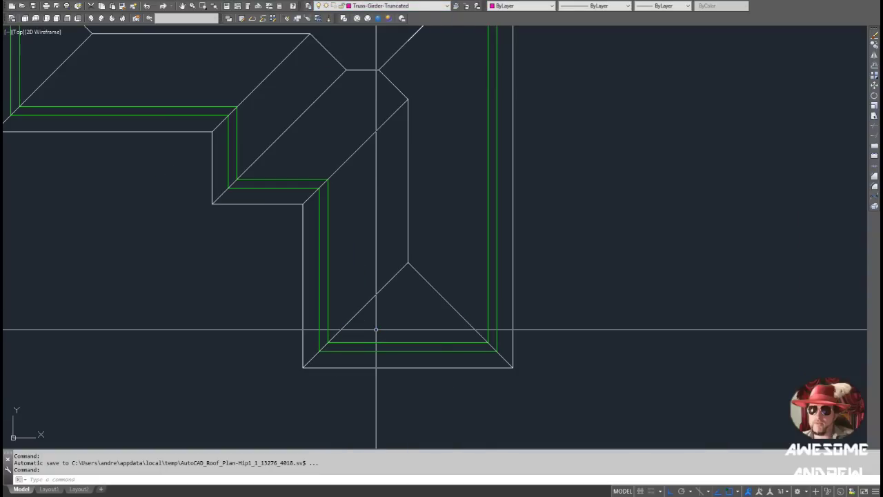
key("Return")
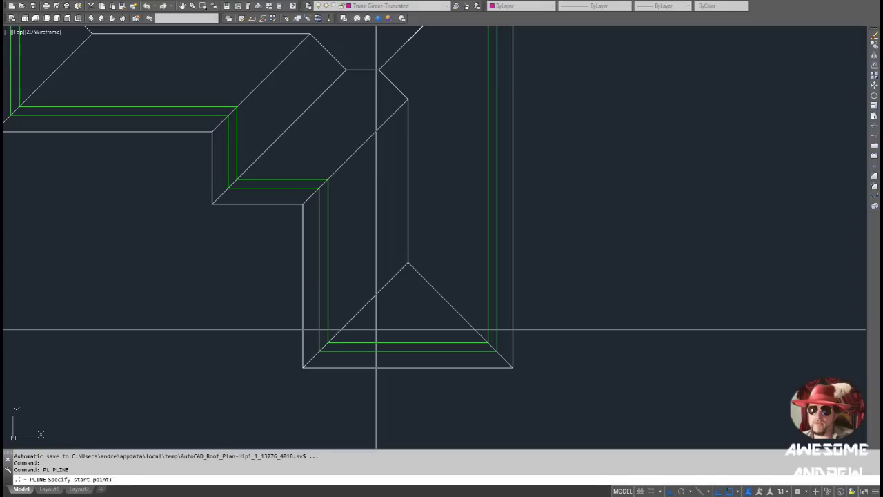
middle_click_drag(376, 329, 347, 339)
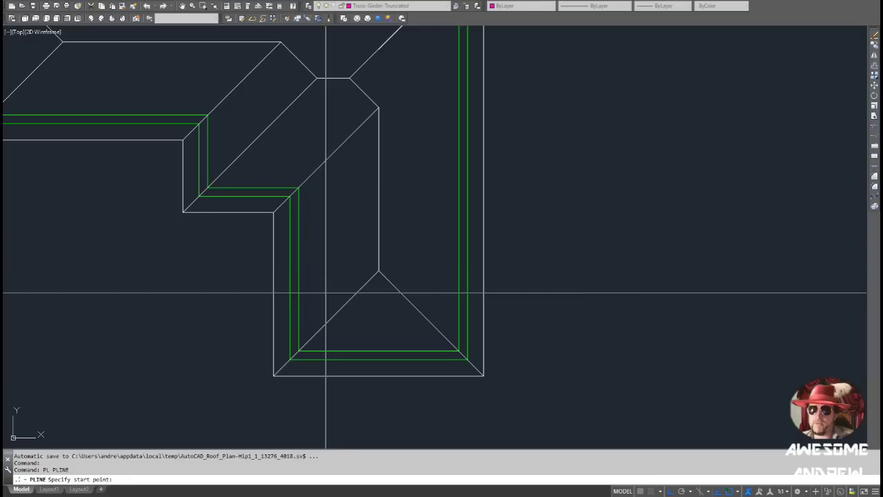
left_click(292, 358)
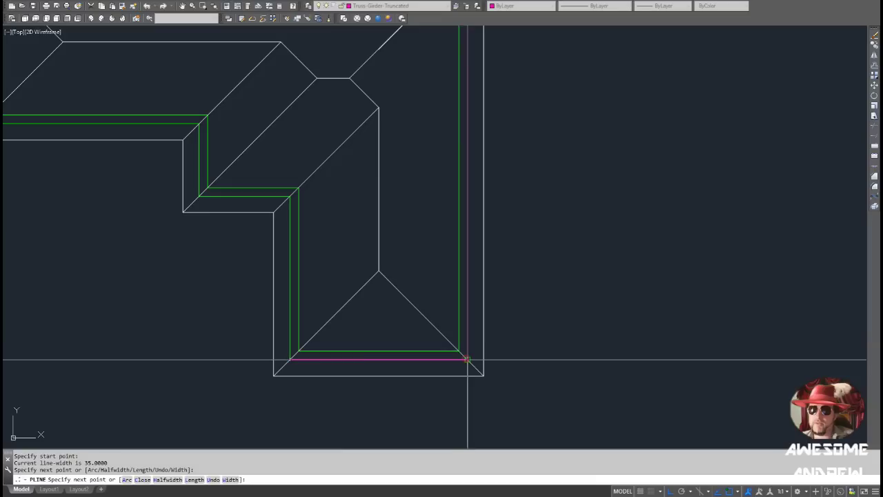
left_click(467, 358)
key("Return")
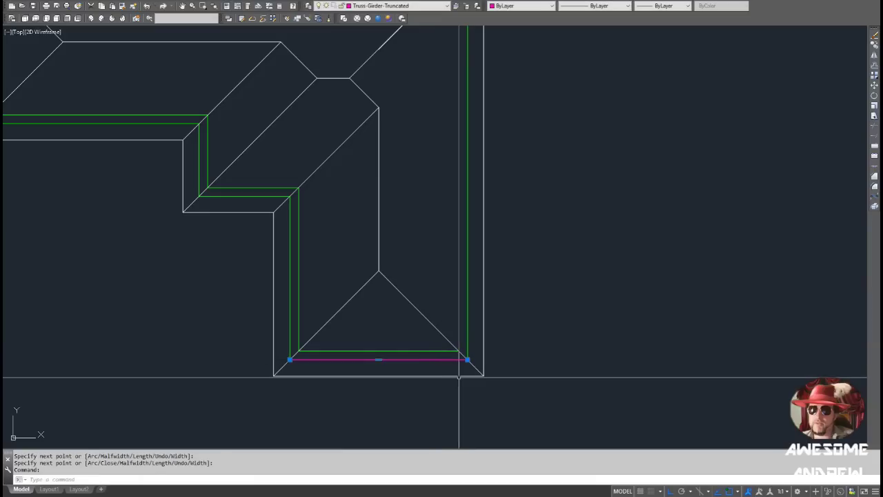
left_click(467, 359)
key("space")
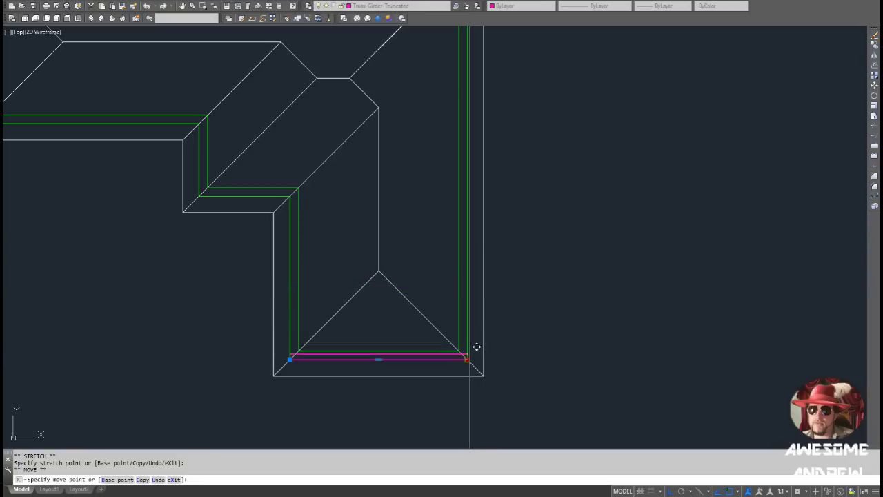
key("Escape")
- Move the polyline 1800 straight up from the lower wing's end wall, keeping Ortho on
scroll(473, 350, "up", 2)
scroll(465, 362, "up", 2)
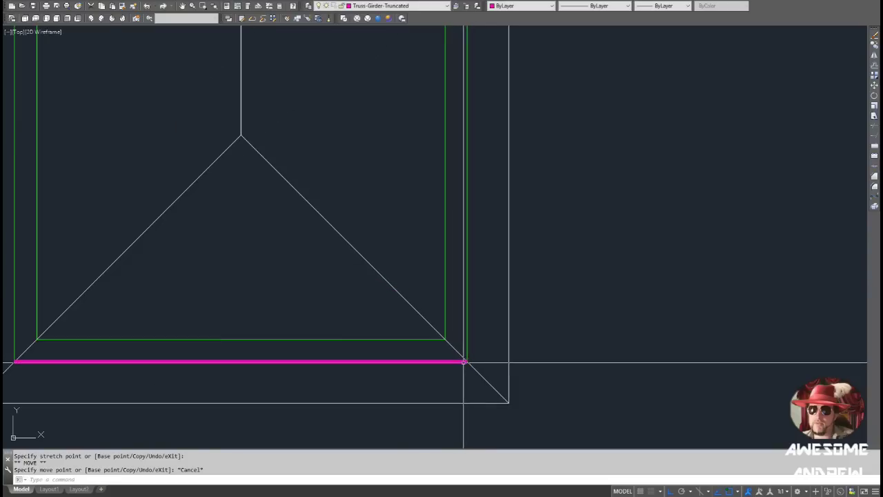
key("Escape")
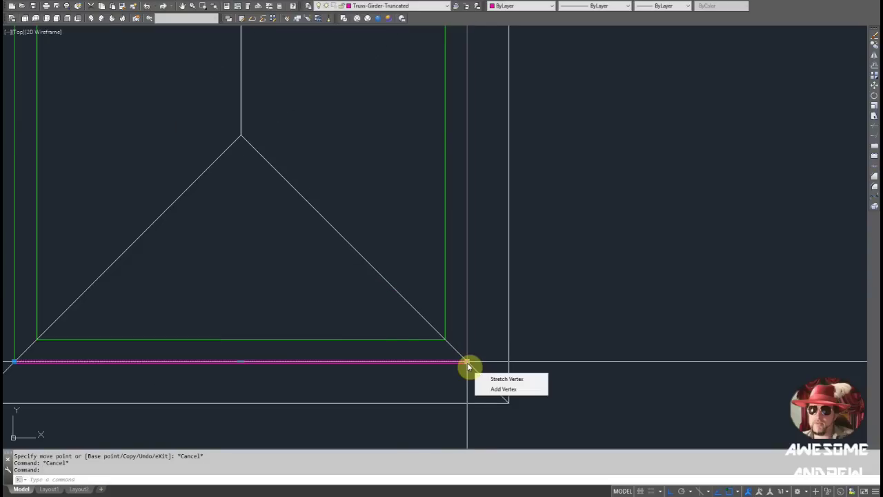
left_click(467, 361)
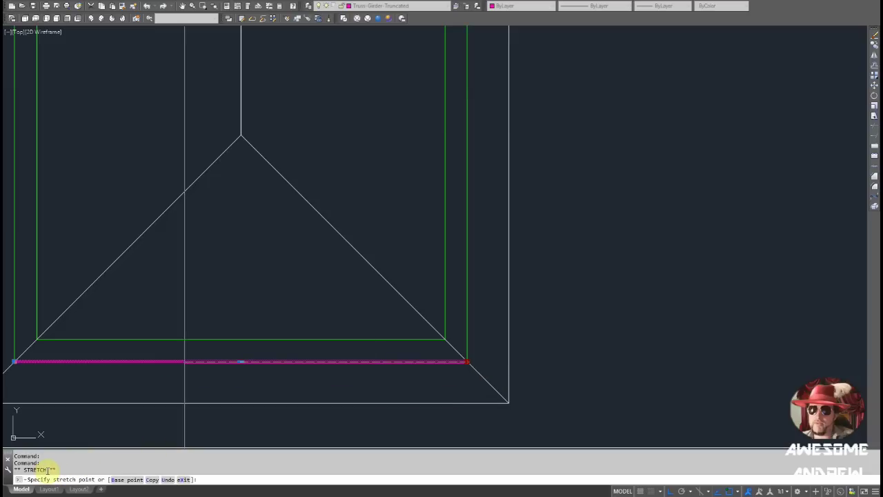
key("space")
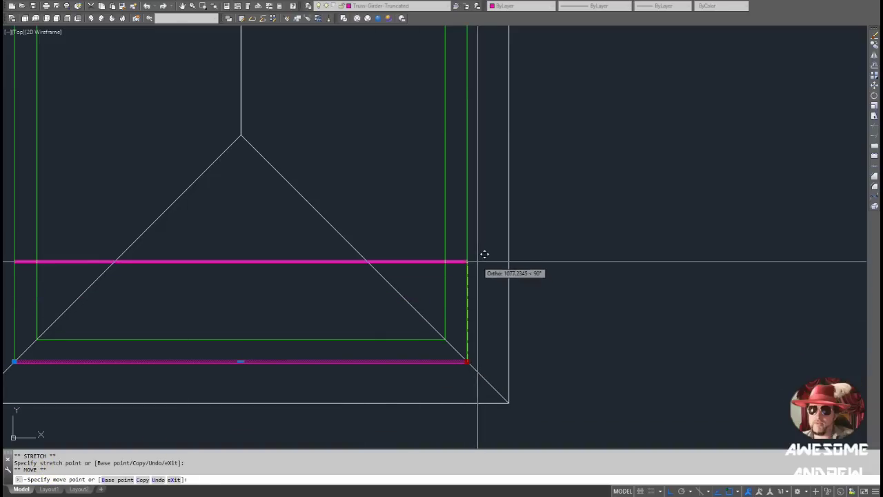
key("F8")
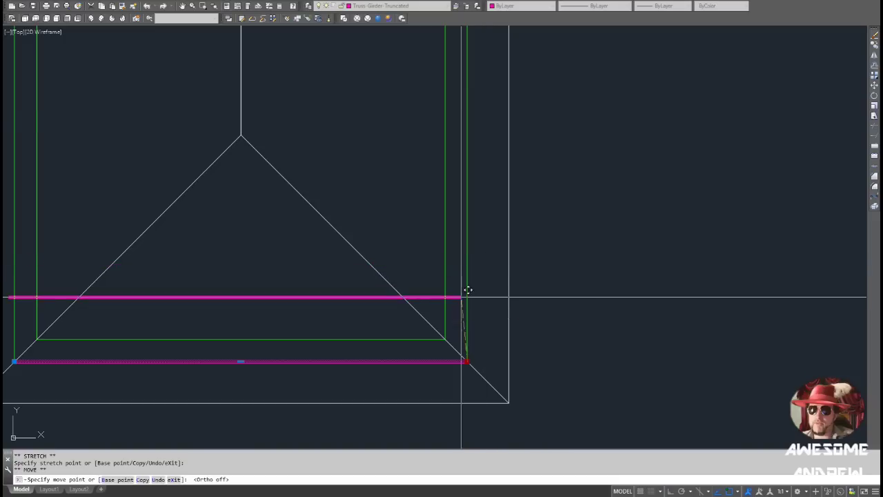
key("F8")
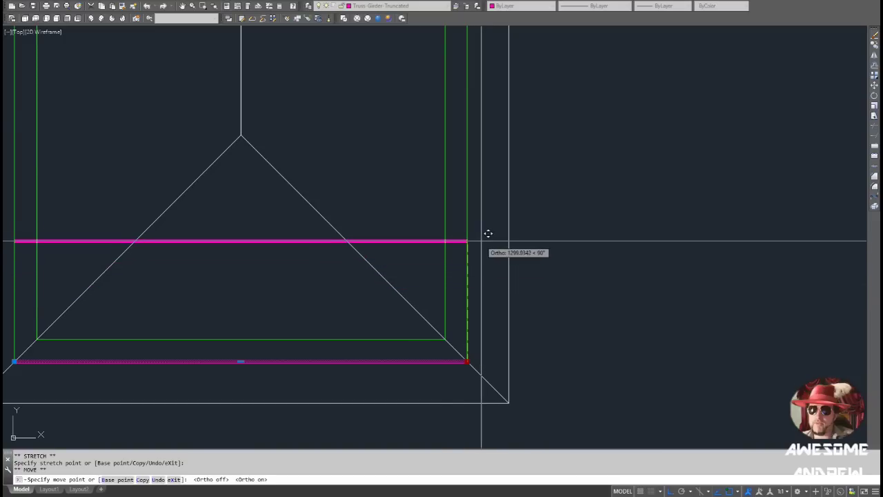
scroll(488, 231, "down", 1)
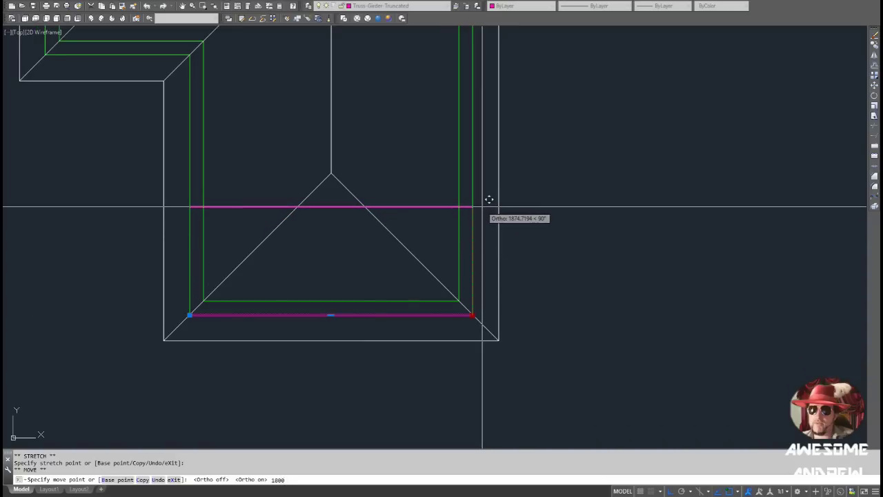
key("Return")
key("Escape")
- Examine the truncated girder's position relative to the lower wing's hip lines and ridge end
scroll(359, 301, "down", 1)
mouse_move(358, 300)
middle_mouse_down()
mouse_move(350, 307)
mouse_move(347, 289)
middle_mouse_up()
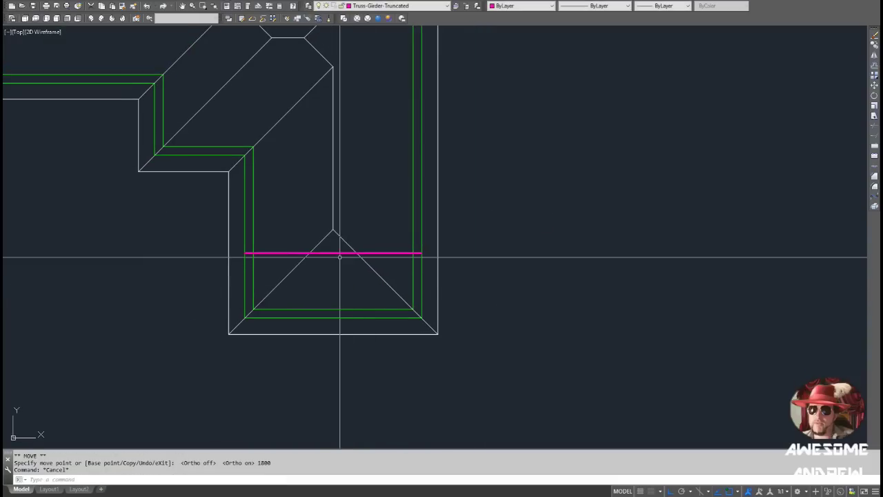
scroll(336, 238, "up", 2)
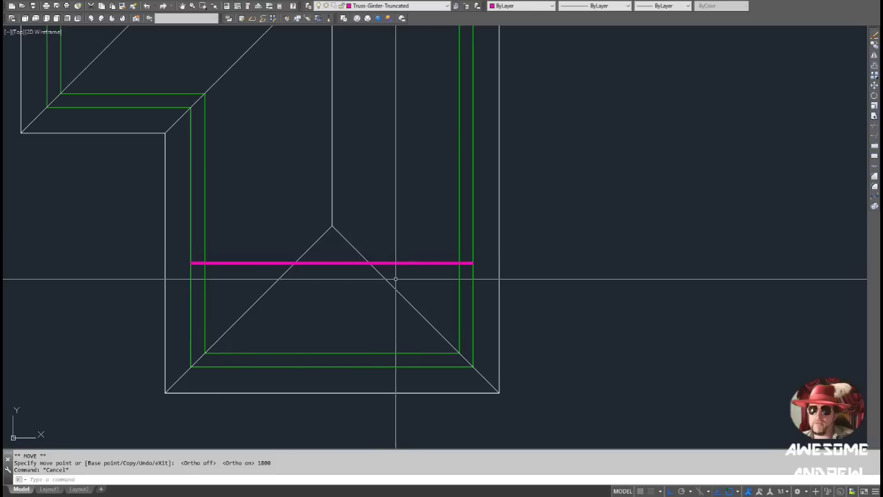
scroll(394, 283, "down", 2)
middle_click_drag(394, 282, 382, 300)
scroll(331, 304, "up", 2)
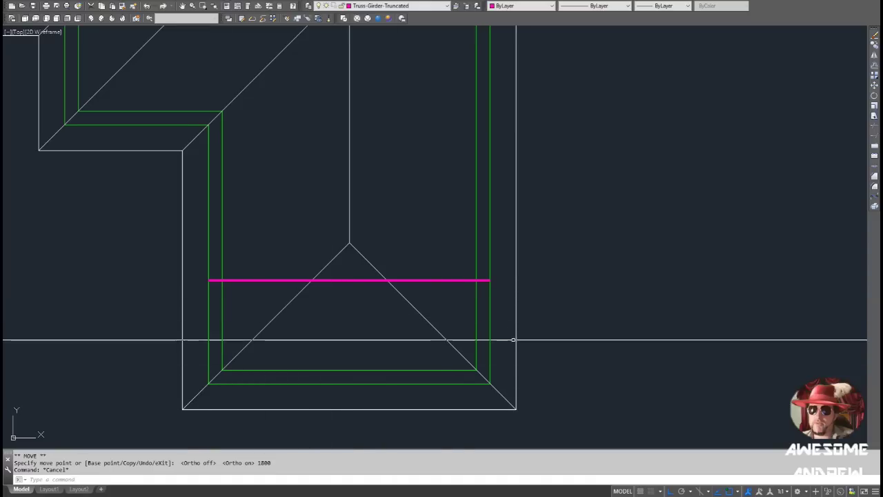
- Draw a vertical line along the outer wall line at the left wing's end, from corner to corner
scroll(441, 315, "down", 2)
middle_click_drag(418, 250, 452, 336)
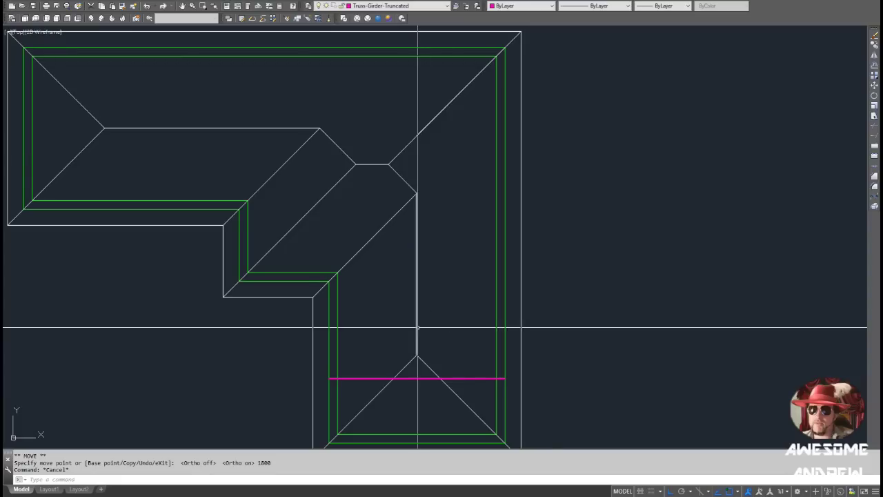
middle_click_drag(408, 293, 465, 351)
middle_click_drag(341, 297, 390, 303)
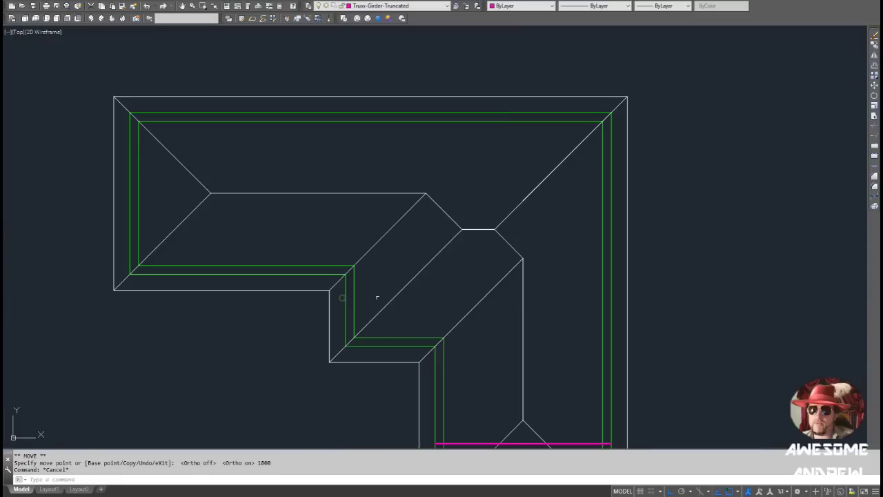
type("l")
key("Return")
left_click(134, 110)
left_click(135, 109)
key("Escape")
- Move the left wing's end line 1800 horizontally inward toward the ridge
left_click(129, 126)
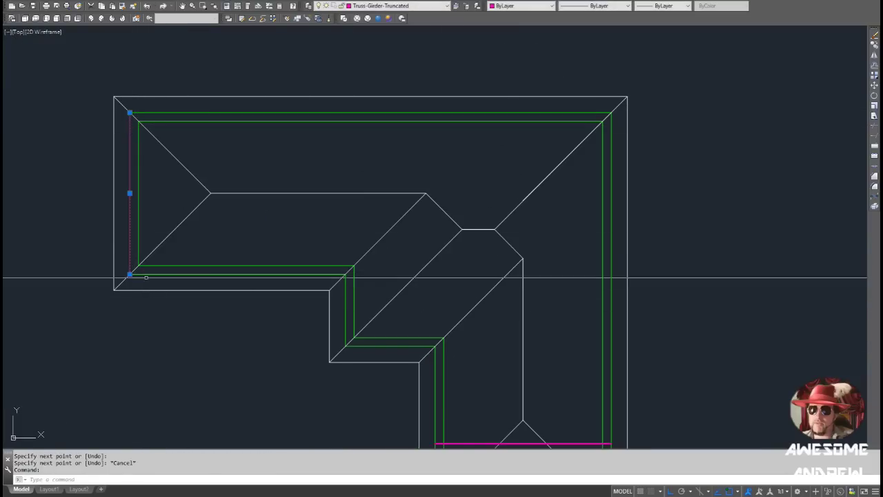
left_click(130, 275)
key("space")
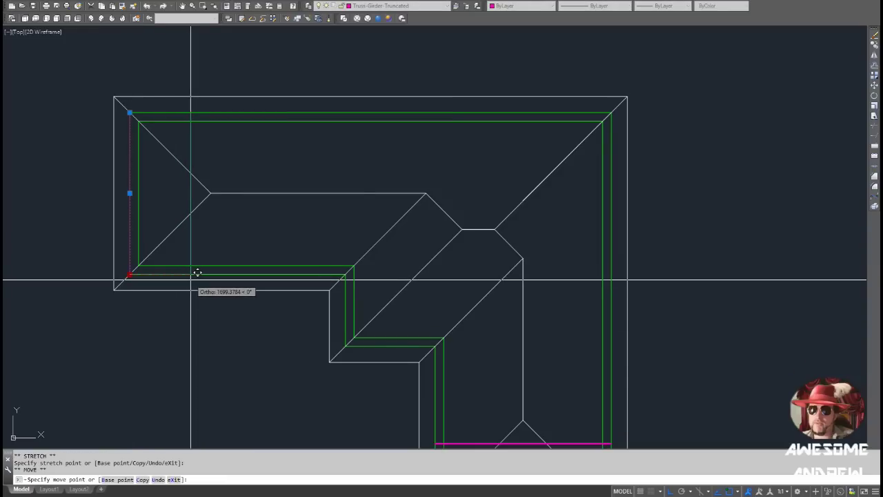
type("1800")
key("Return")
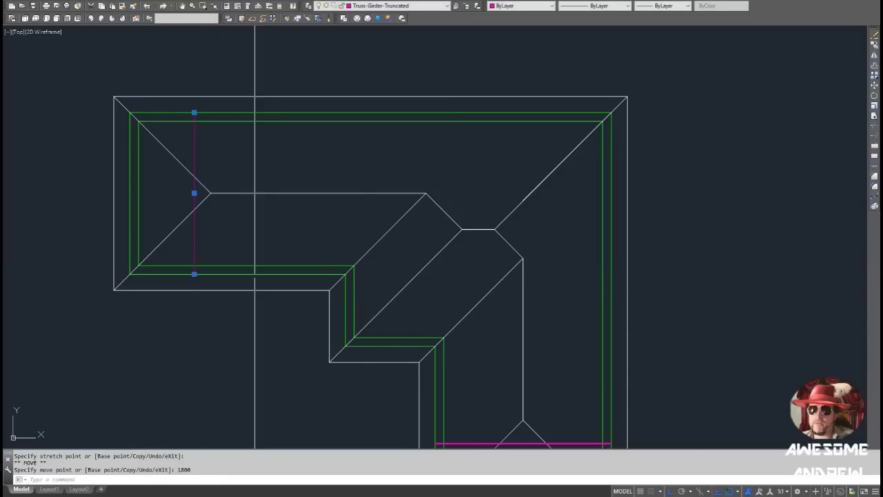
- Convert the left wing's plain girder line, set in from the end wall, into a polyline
key("Escape")
scroll(331, 318, "down", 2)
middle_click_drag(331, 318, 280, 182)
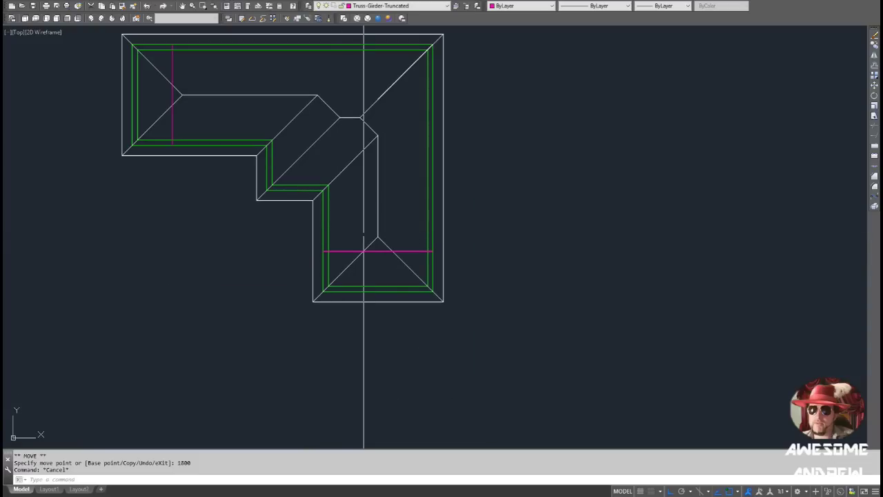
scroll(351, 247, "up", 2)
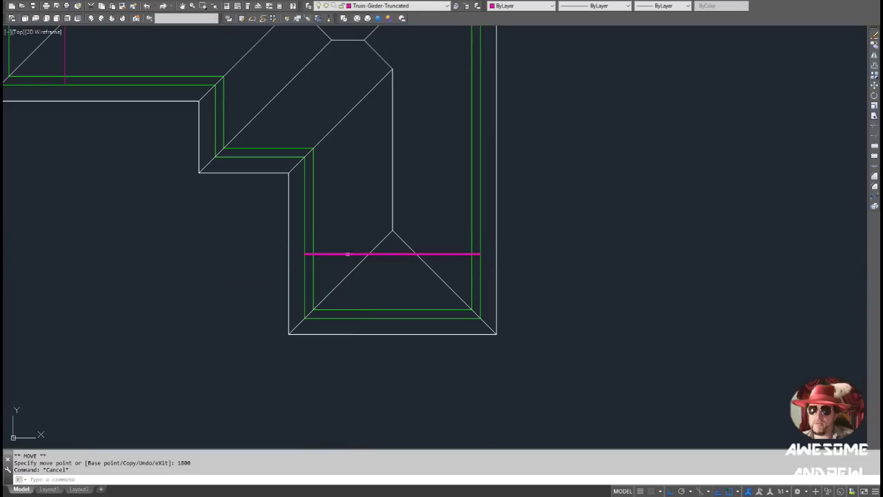
scroll(347, 254, "up", 2)
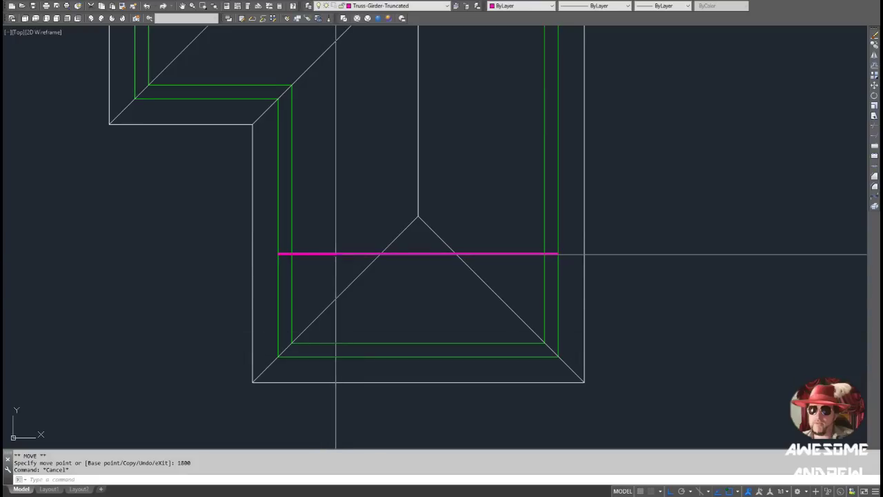
scroll(344, 295, "down", 2)
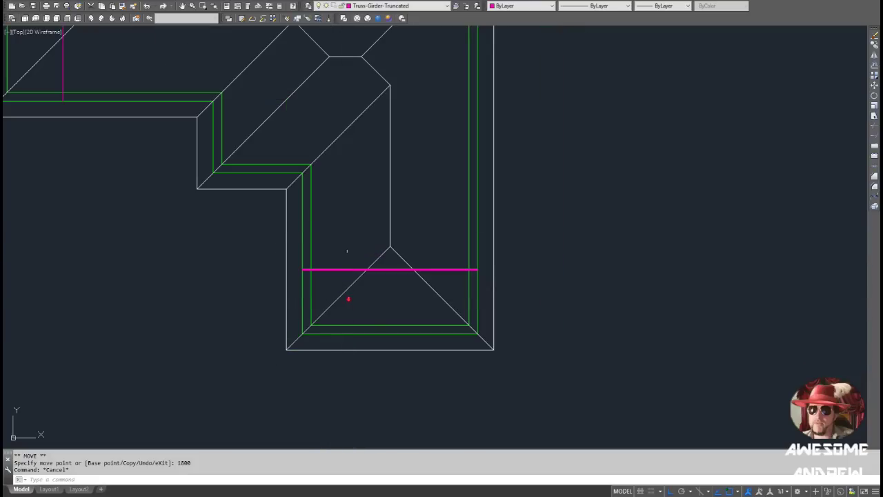
middle_click_drag(277, 85, 343, 220)
type("pe")
key("Return")
left_click(127, 204)
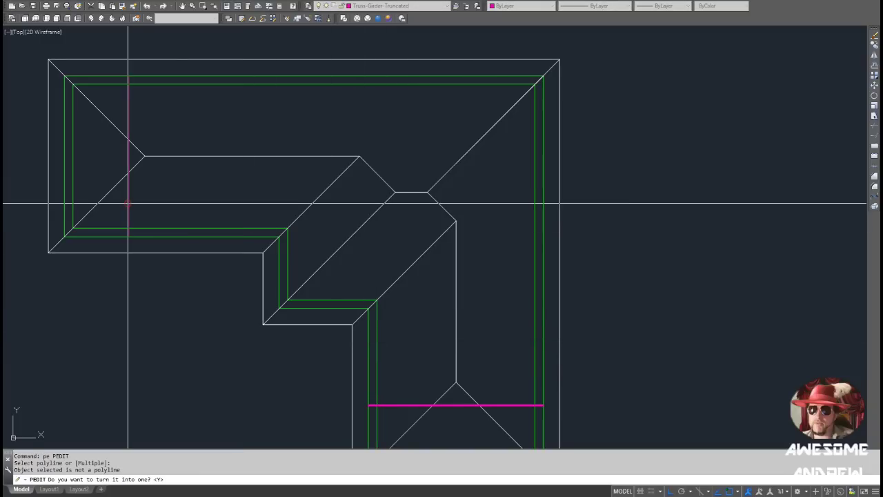
key("Return")
key("Return")
- Match the properties of the lower wing's truncated girder onto the left wing's girder polyline
type("ma")
key("Return")
left_click(394, 402)
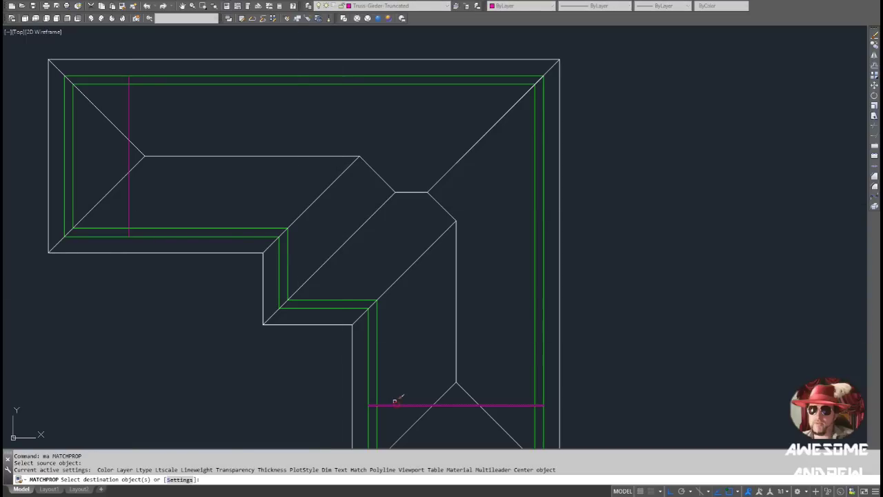
left_click(128, 201)
key("Escape")
scroll(266, 256, "down", 3)
scroll(276, 241, "up", 3)
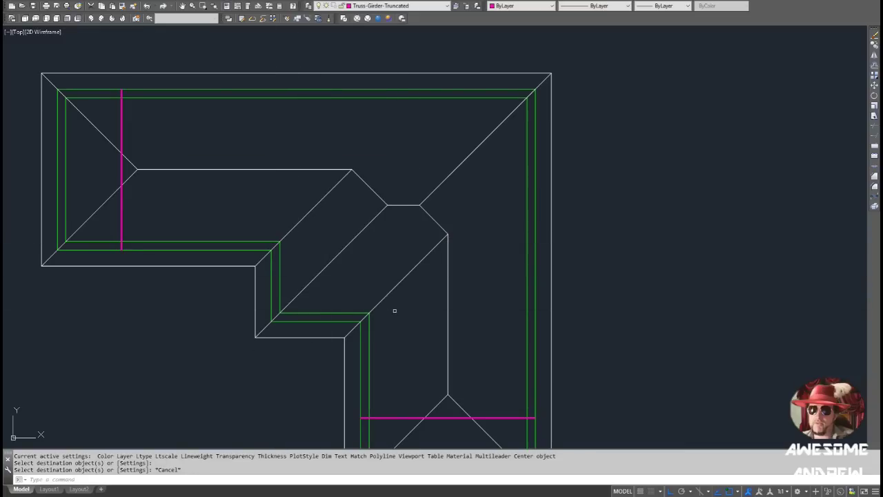
- On the Truss-Girder layer, draw a vertical polyline from the left wing's outer-wall inside corner straight up to the opposite outer wall line
middle_click_drag(380, 322, 367, 294)
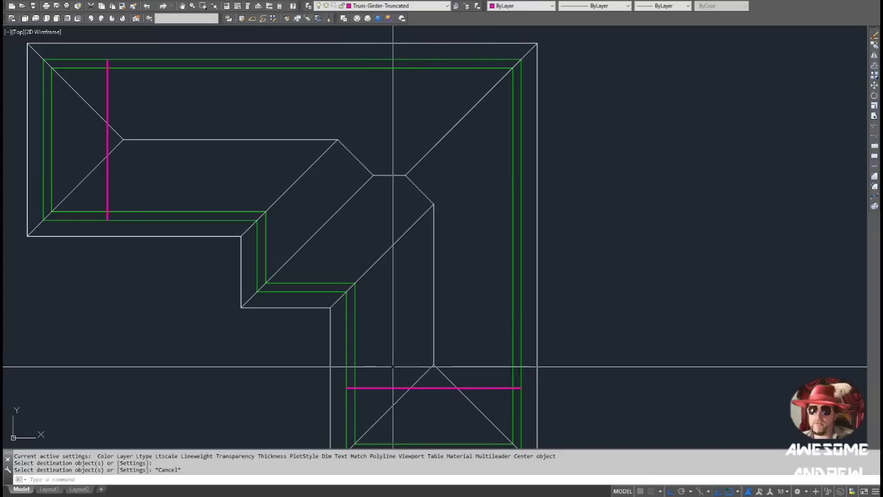
middle_click_drag(410, 383, 400, 374)
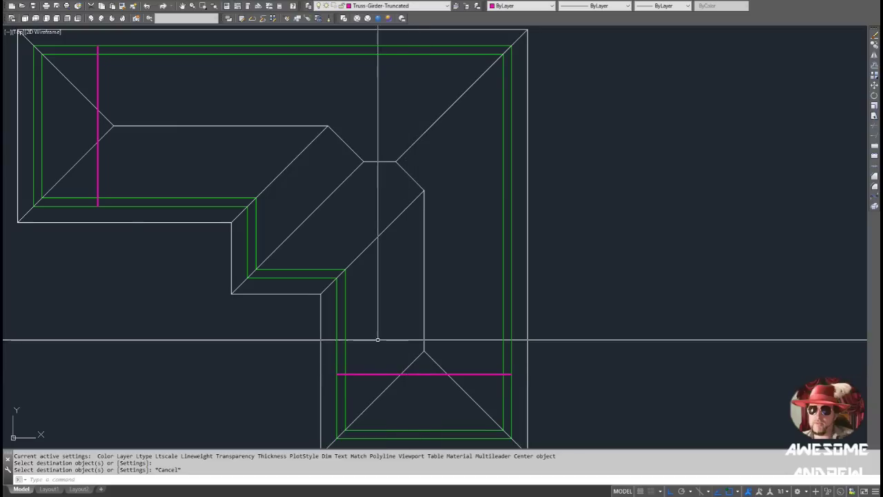
middle_click_drag(372, 252, 369, 297)
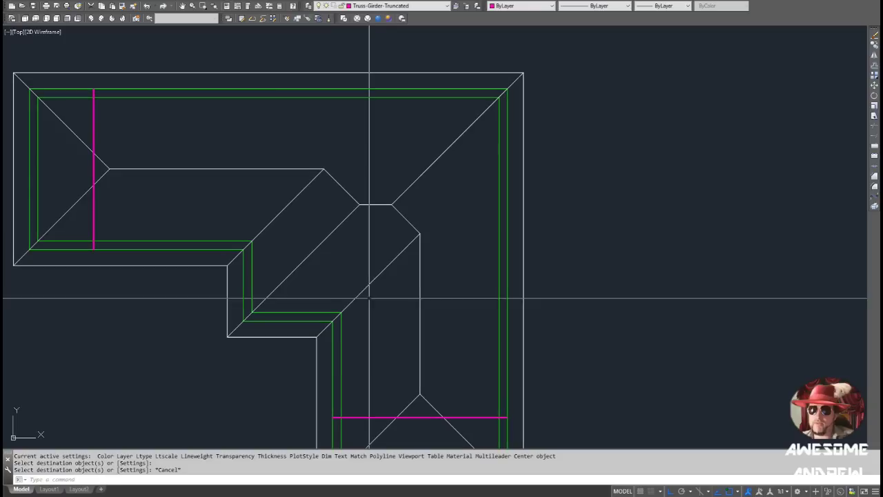
left_click(386, 4)
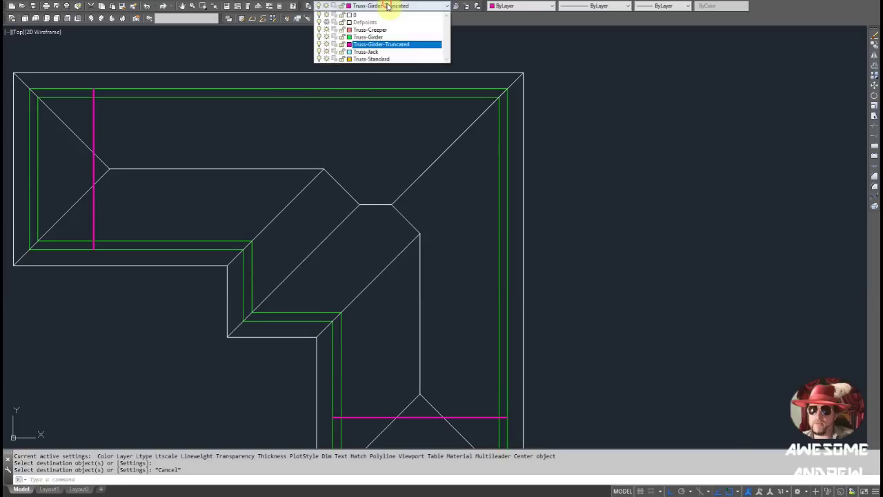
left_click(386, 37)
type("pl")
key("Return")
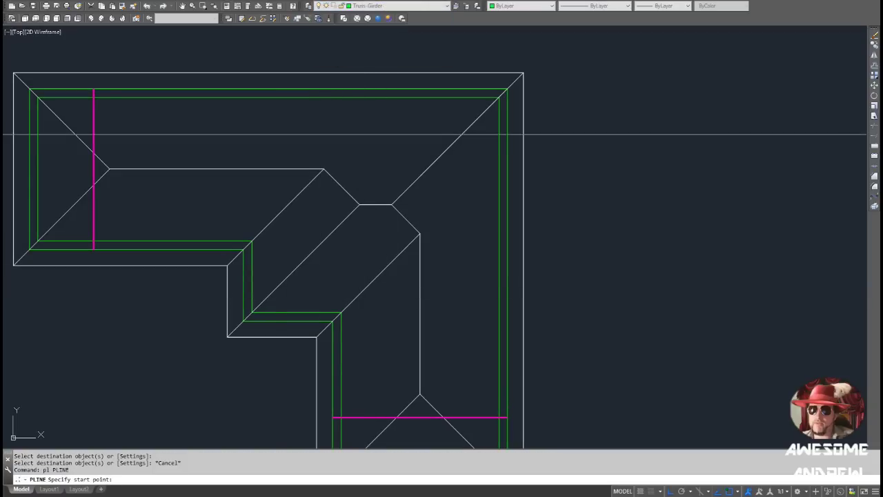
left_click(242, 249)
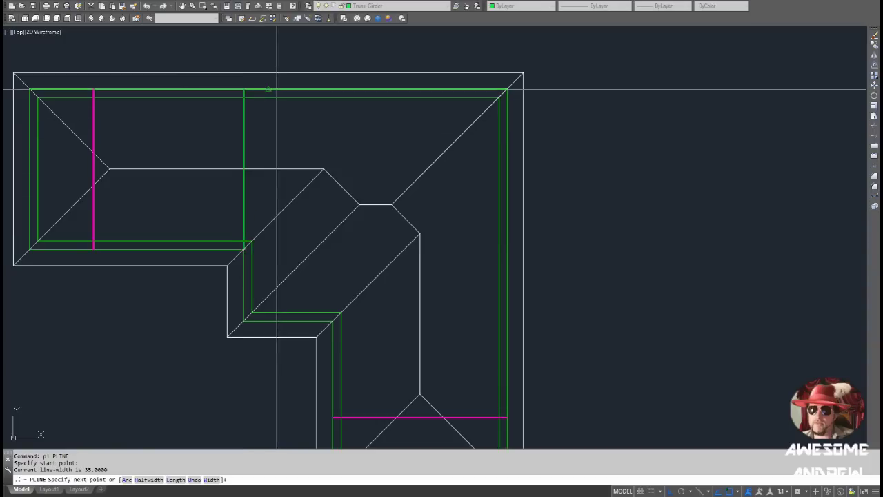
left_click(244, 88)
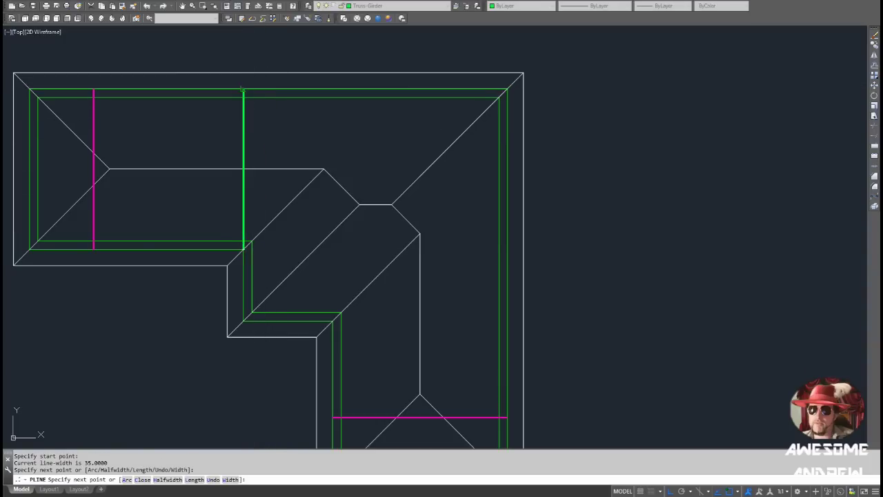
key("Escape")
- Examine the left wing's truncated girder and the vertical girder in relation to the walls and hip lines
middle_click_drag(146, 147, 191, 154)
scroll(138, 254, "up", 2)
middle_click_drag(153, 226, 164, 271)
middle_click_drag(149, 82, 145, 102)
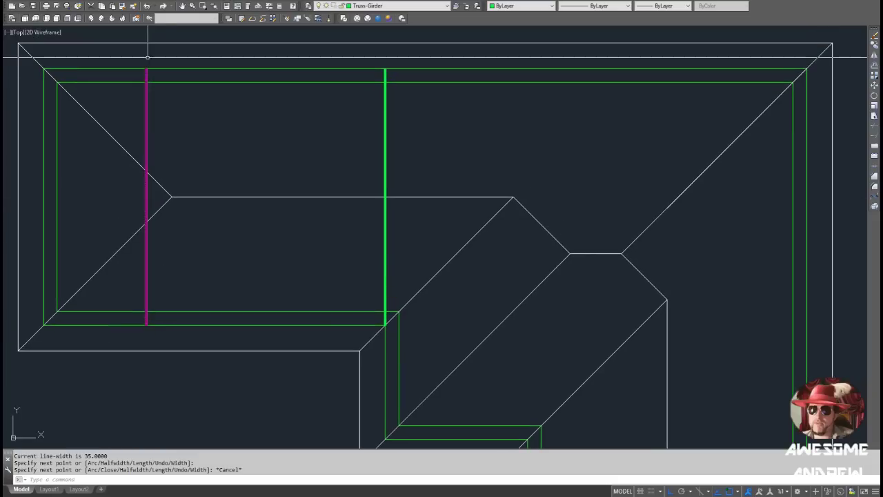
middle_click_drag(163, 47, 163, 51)
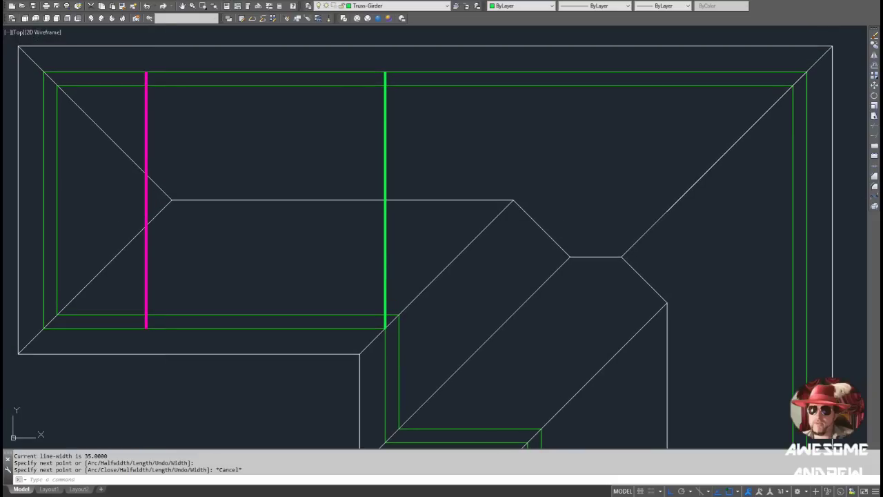
scroll(337, 160, "down", 1)
middle_click_drag(352, 201, 296, 151)
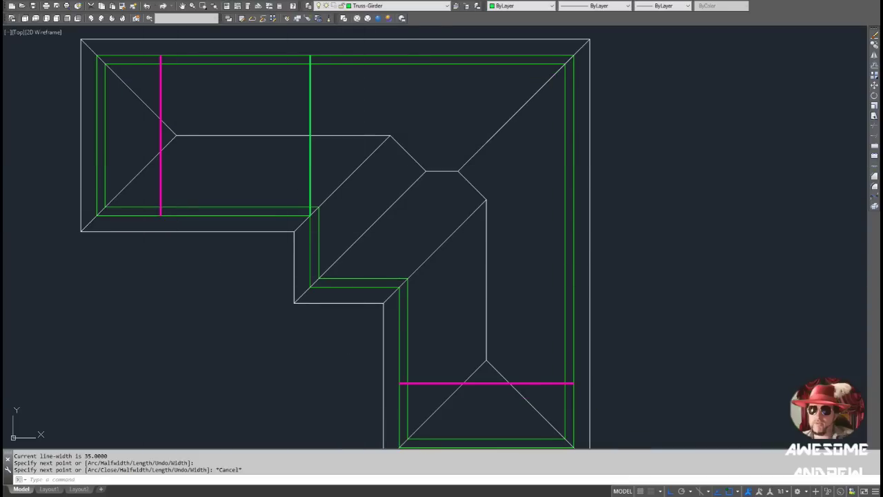
scroll(399, 314, "up", 2)
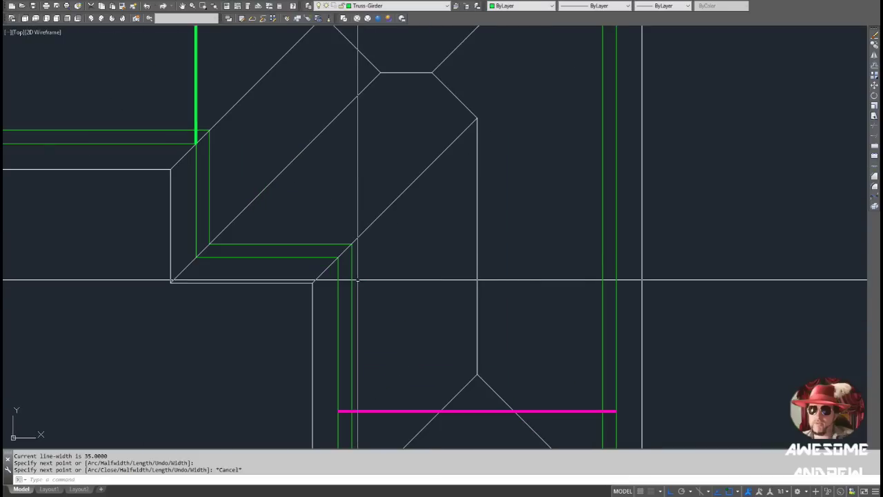
type("l")
key("Return")
left_click(338, 256)
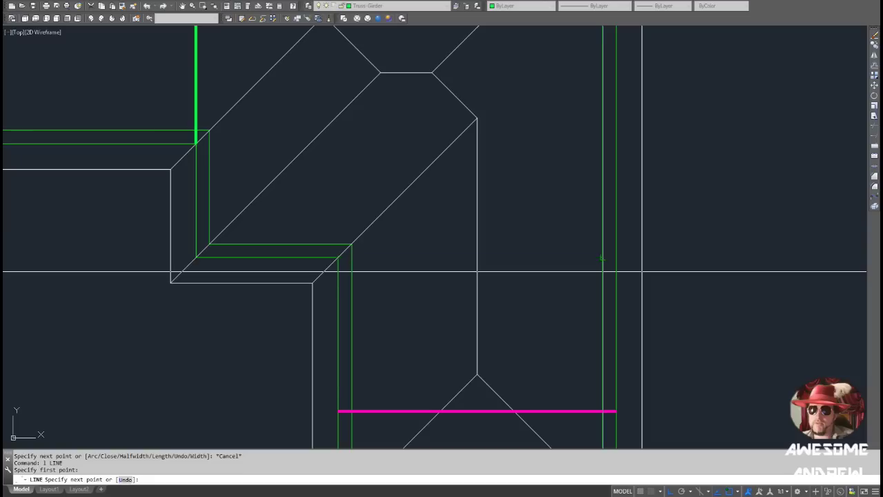
key("Escape")
- Draw a horizontal girder polyline from the lower wing's outer-wall inside corner across to the opposite outer wall line
type("pl")
key("Return")
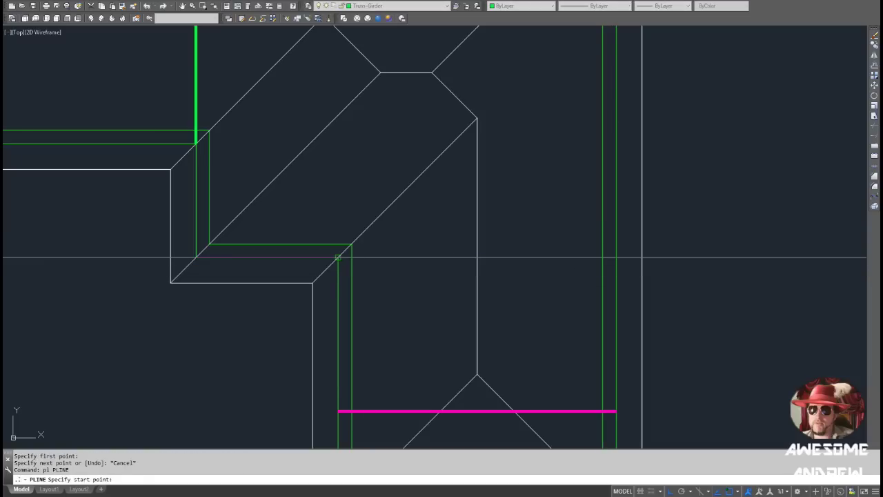
left_click(338, 257)
left_click(613, 258)
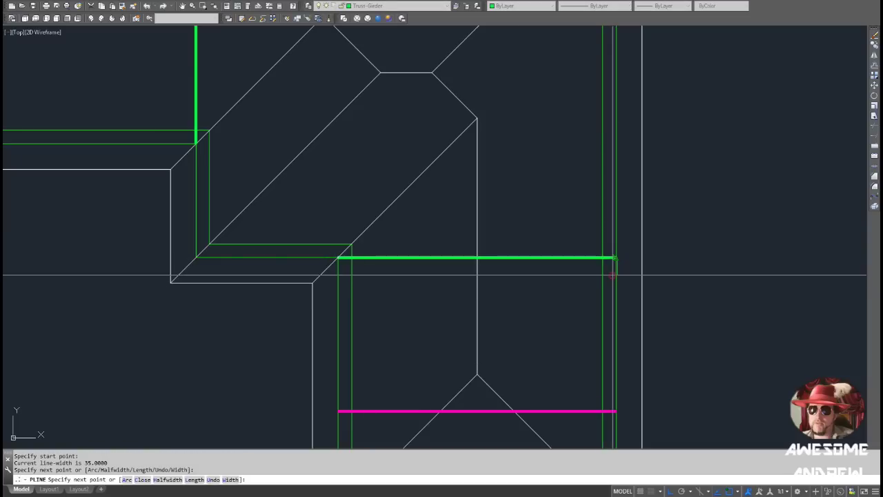
key("Escape")
- Offset the inner wall line by 90 toward the outer wall line
scroll(421, 287, "down", 2)
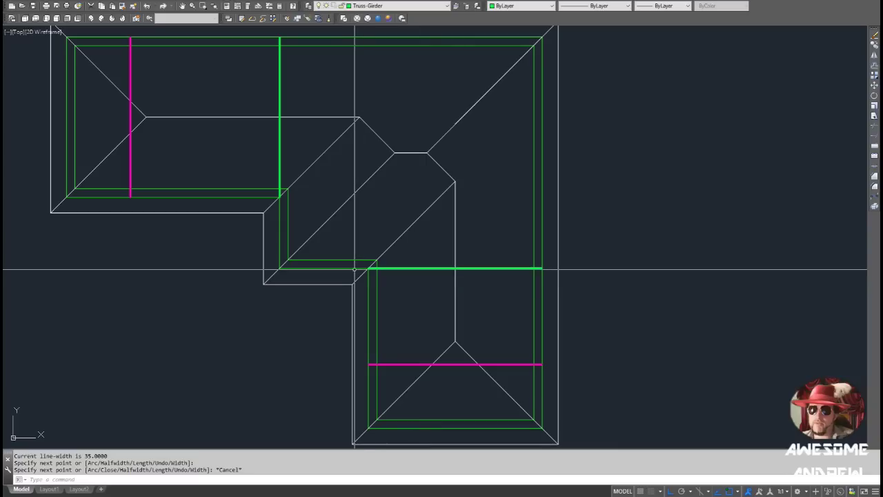
middle_click_drag(378, 318, 373, 307)
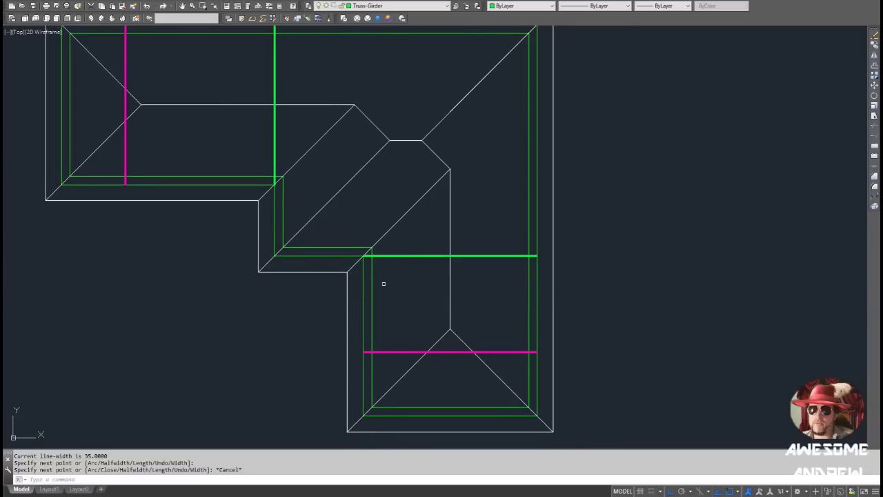
scroll(383, 283, "up", 2)
scroll(361, 237, "up", 2)
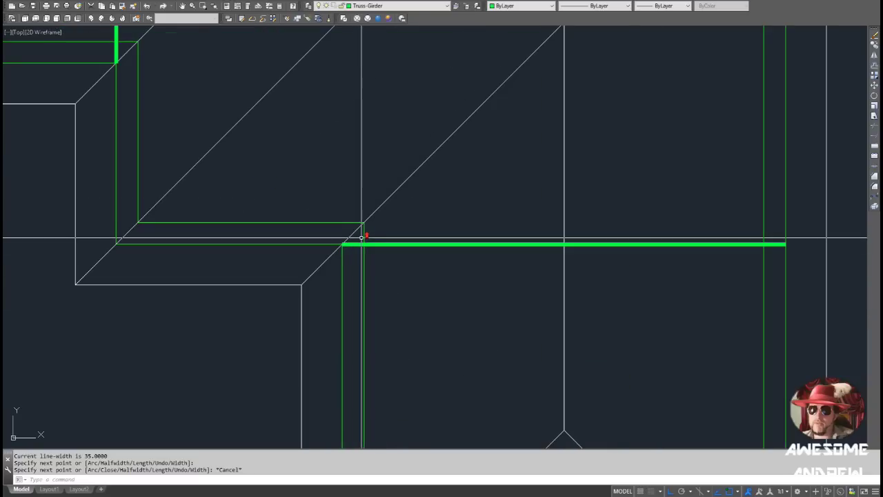
key("Escape")
type("o")
key("Return")
type("9")
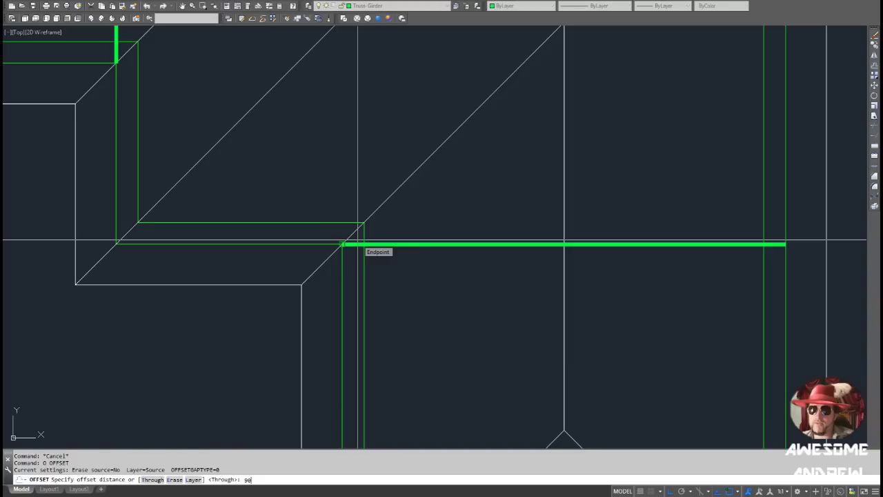
type("0")
key("Return")
left_click(366, 253)
left_click(350, 261)
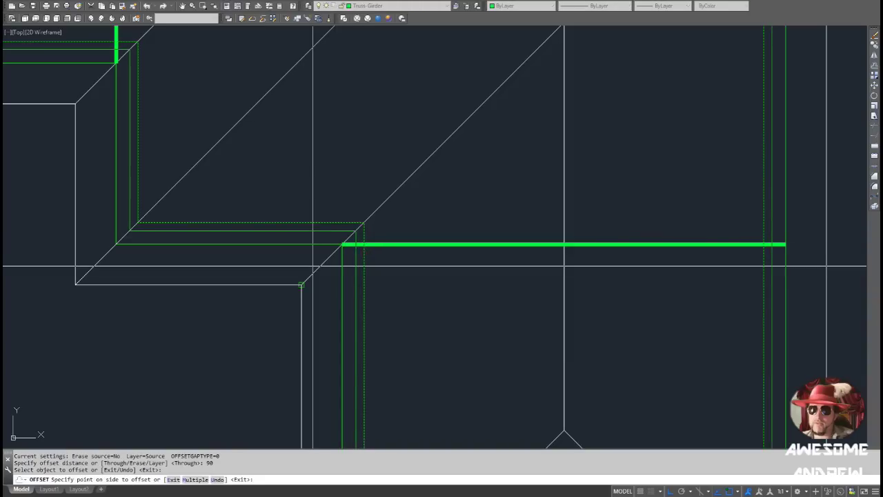
key("Escape")
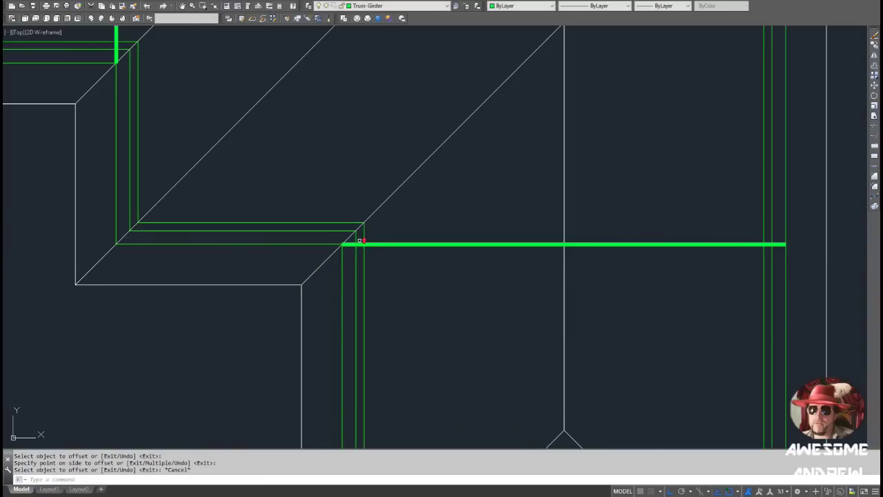
- Measure the overall wall thickness between the outer and inner wall lines just below the horizontal girder
scroll(359, 249, "up", 2)
scroll(359, 259, "down", 2)
type("di")
key("space")
key("Escape")
type("d")
key("space")
left_click(340, 269)
left_click(363, 267)
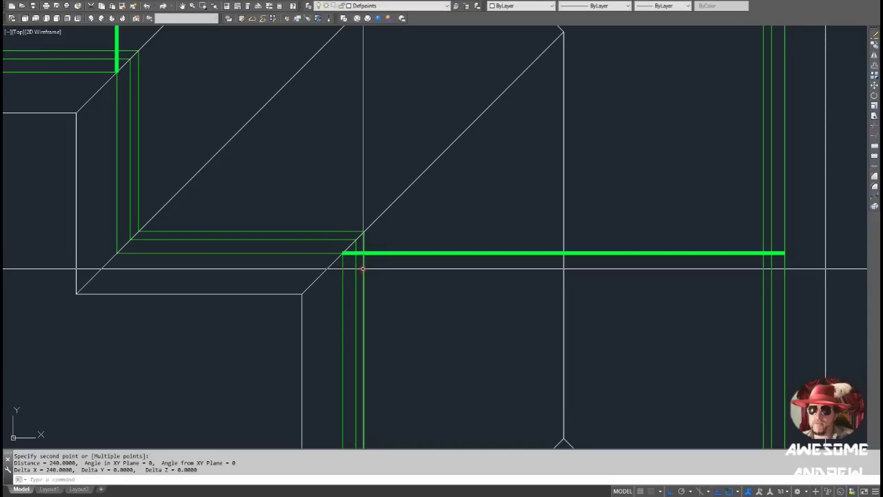
- Move the horizontal girder straight up from the outer wall line onto the 90 offset line within the wall
scroll(349, 269, "up", 2)
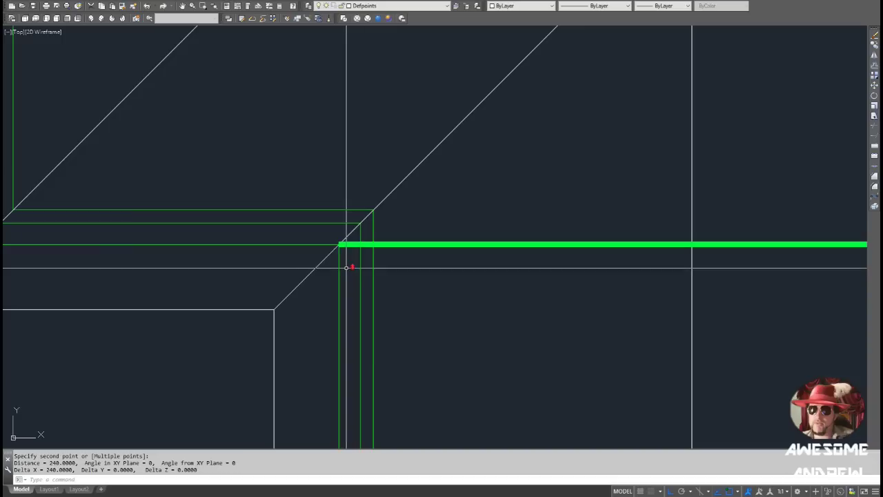
scroll(381, 267, "down", 3)
scroll(383, 262, "up", 1)
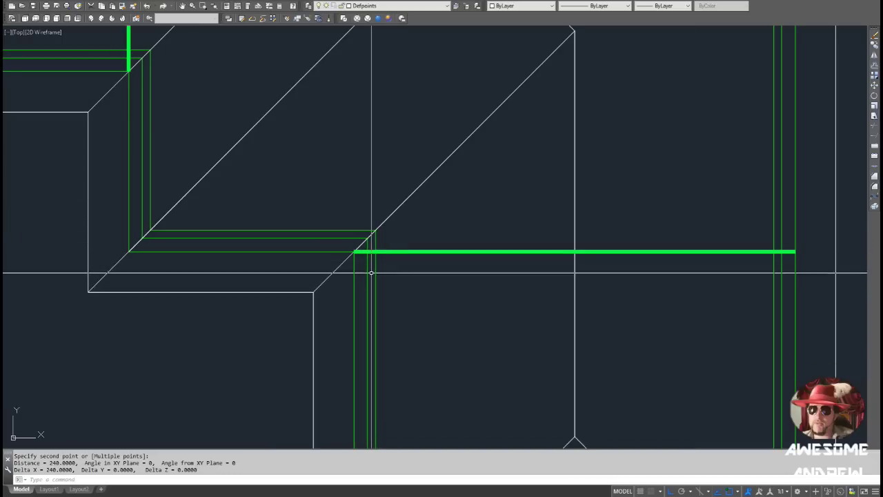
scroll(376, 265, "up", 1)
scroll(395, 248, "up", 1)
left_click(398, 250)
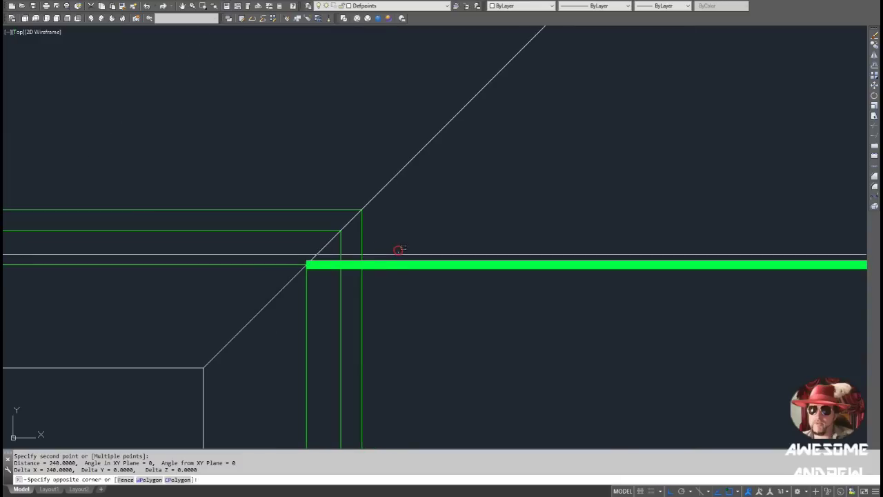
left_click(386, 280)
scroll(384, 281, "down", 2)
left_click(336, 271)
key("space")
scroll(345, 237, "up", 1)
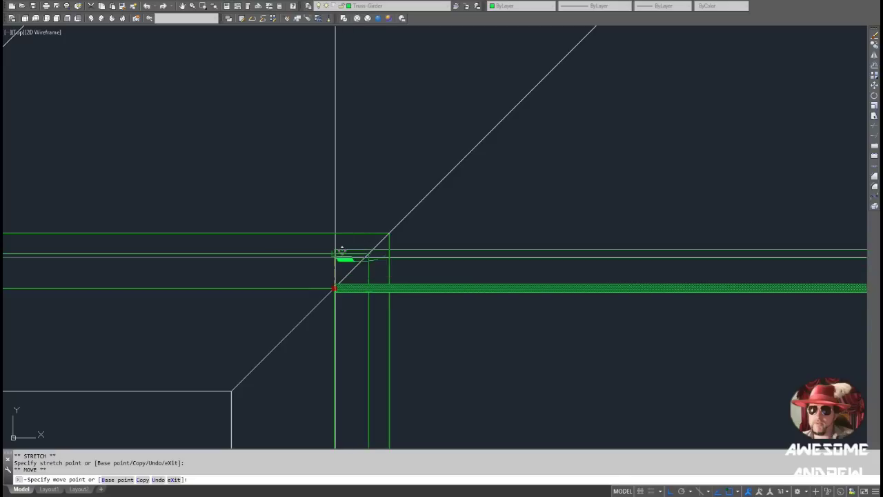
left_click(334, 254)
middle_click_drag(337, 254, 351, 264)
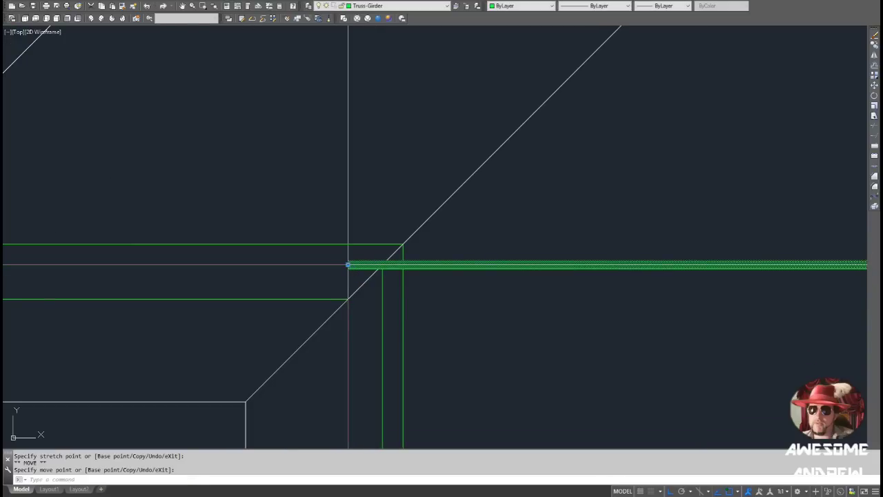
- With object snap off, move the horizontal girder slightly down so its upper edge lines up with the offset line
left_click(348, 264)
key("space")
scroll(352, 265, "up", 1)
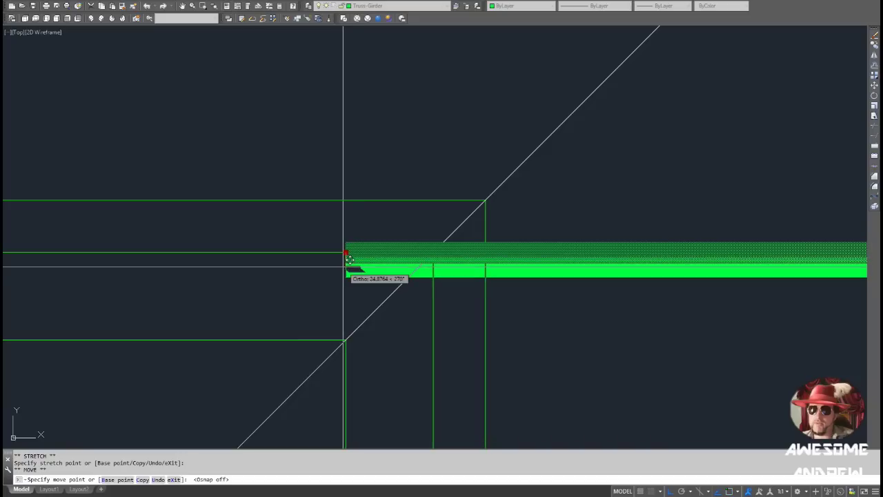
key("Escape")
scroll(349, 256, "down", 5)
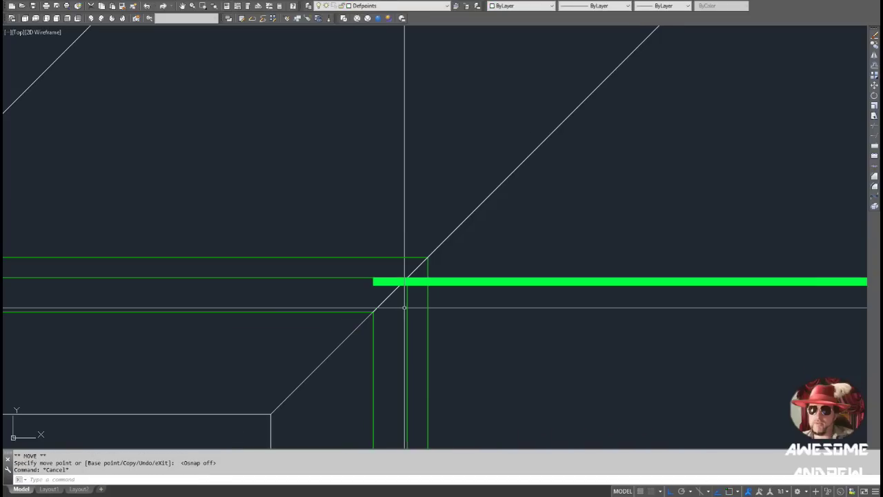
- Move the horizontal girder straight down so its upper edge lines up with the outer wall line at the inside corner
scroll(435, 348, "down", 2)
middle_click_drag(434, 353, 369, 303)
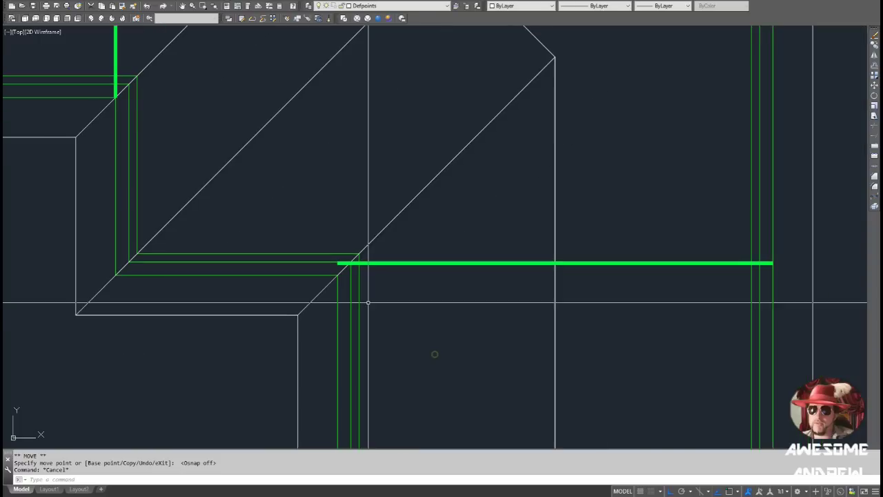
scroll(431, 326, "down", 2)
middle_click_drag(431, 326, 410, 318)
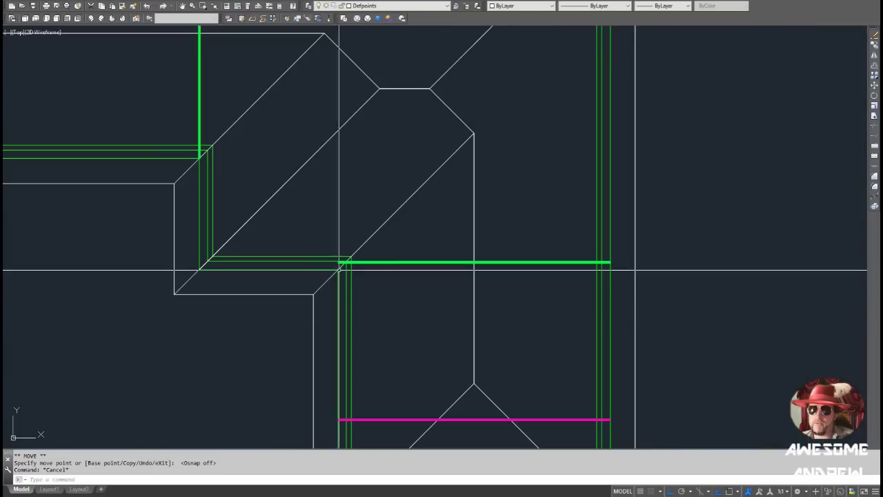
scroll(339, 269, "up", 2)
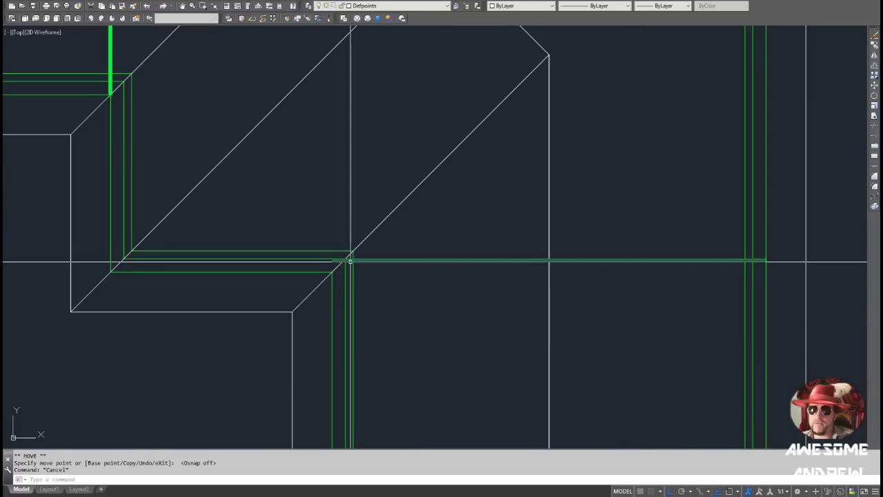
scroll(366, 268, "up", 2)
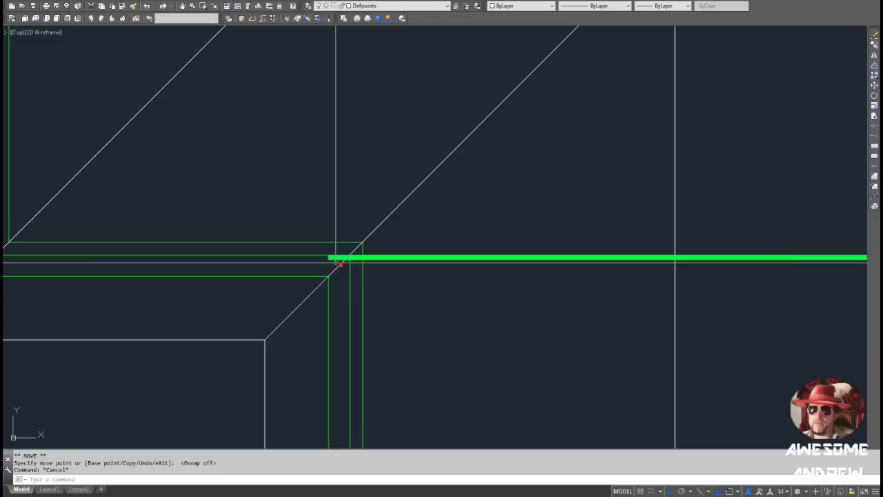
left_click(335, 258)
left_click(329, 258)
key("space")
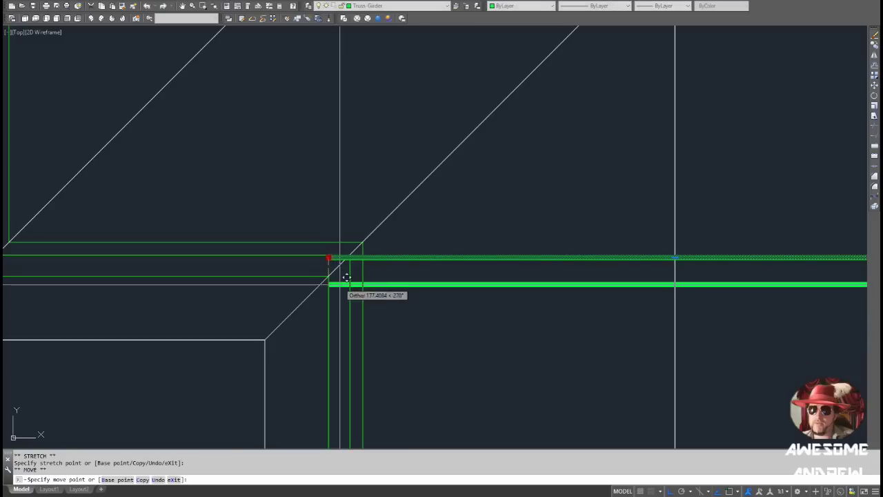
scroll(338, 269, "up", 1)
left_click(345, 270)
key("Escape")
scroll(334, 290, "down", 6)
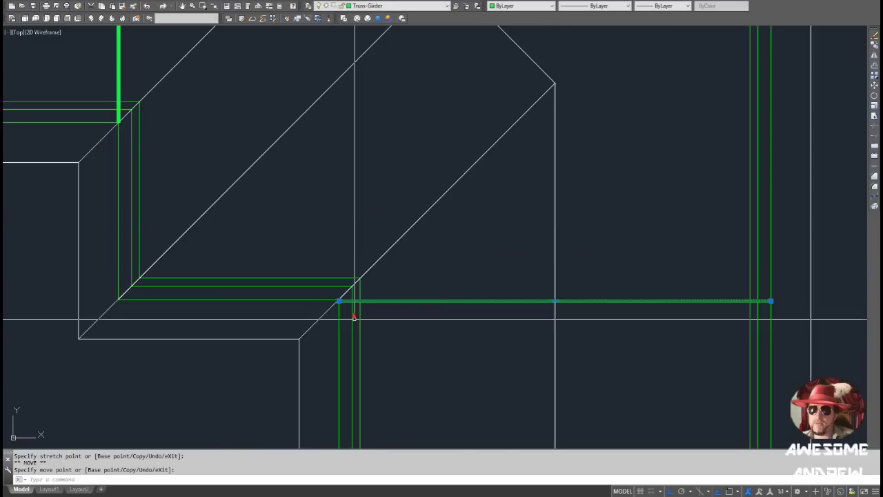
- Change the colour of the inner wall line and the 90 offset line to index colour 33
scroll(323, 292, "up", 2)
left_click(333, 288)
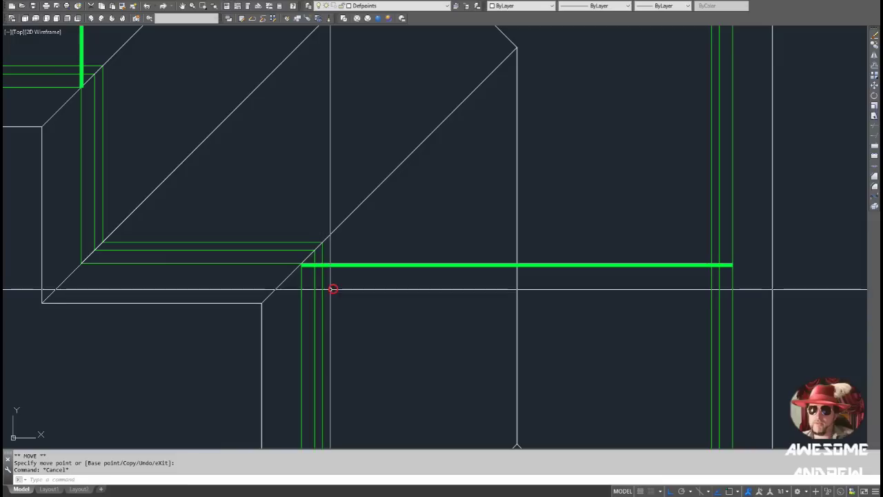
left_click(308, 280)
left_click(516, 7)
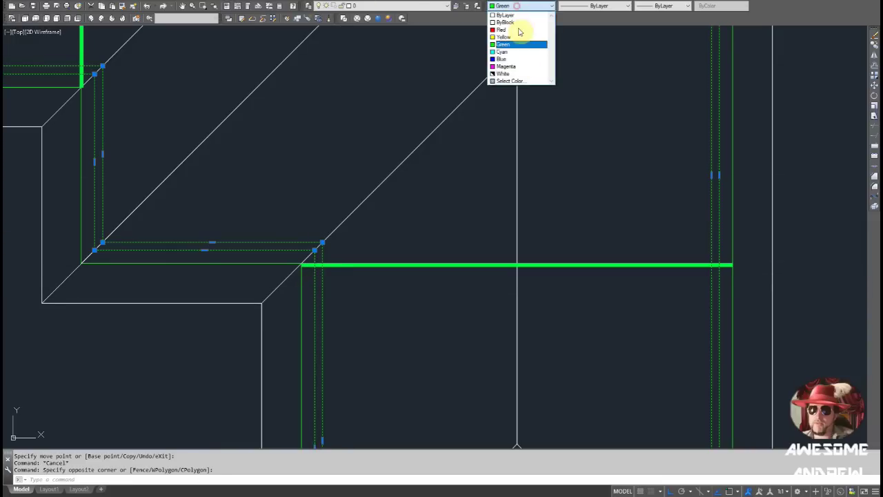
left_click(517, 82)
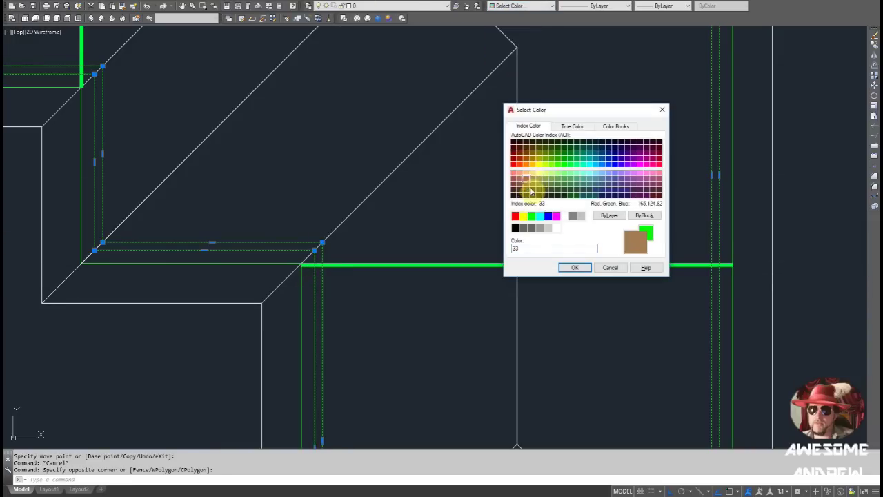
left_click(577, 266)
key("Escape")
- Move the vertical girder slightly sideways so its edge lines up with the outer wall line at the inside corner
scroll(423, 274, "up", 3)
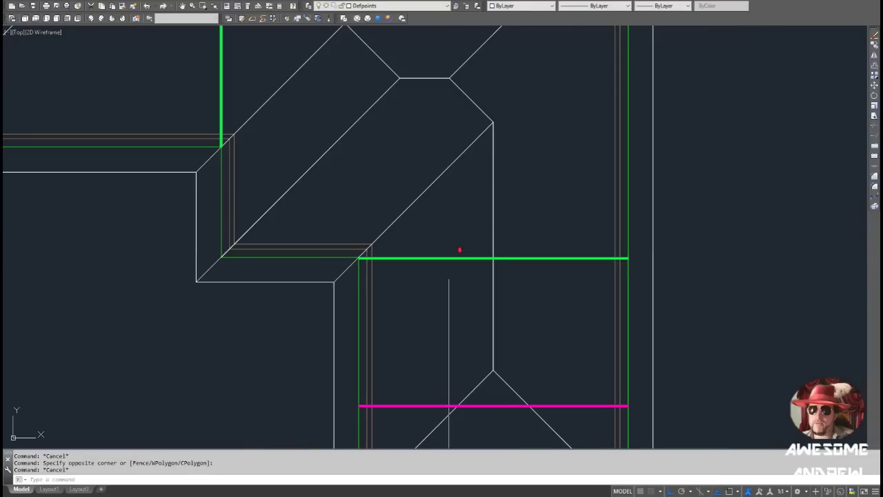
middle_click_drag(311, 177, 380, 211)
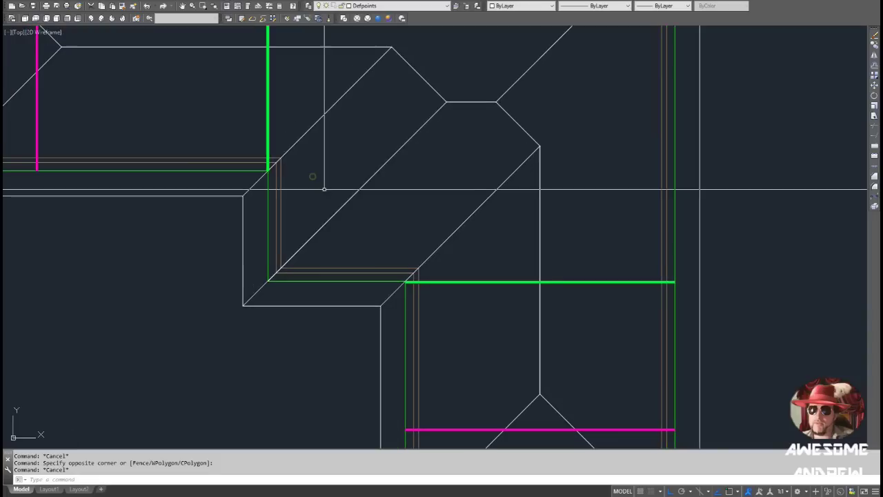
scroll(281, 157, "up", 2)
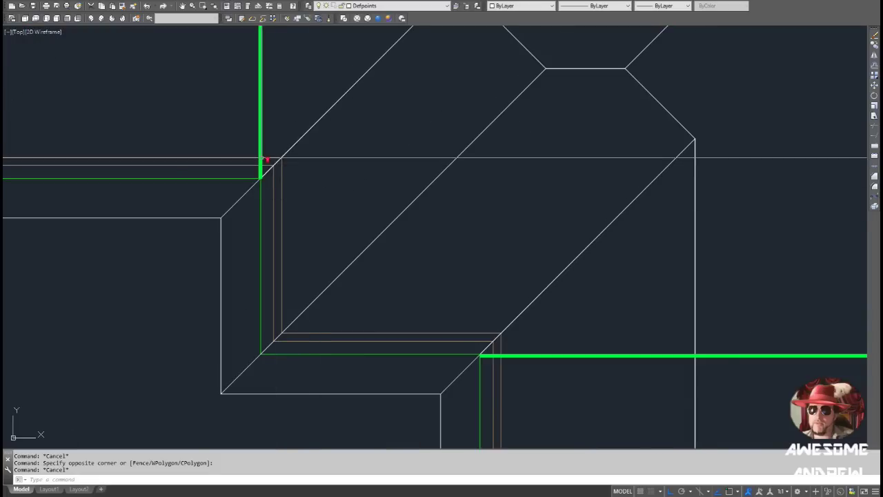
scroll(265, 160, "up", 1)
left_click(266, 159)
left_click(242, 142)
scroll(255, 187, "up", 2)
left_click(264, 194)
key("space")
scroll(259, 194, "up", 2)
scroll(265, 193, "up", 4)
key("F3")
left_click(243, 194)
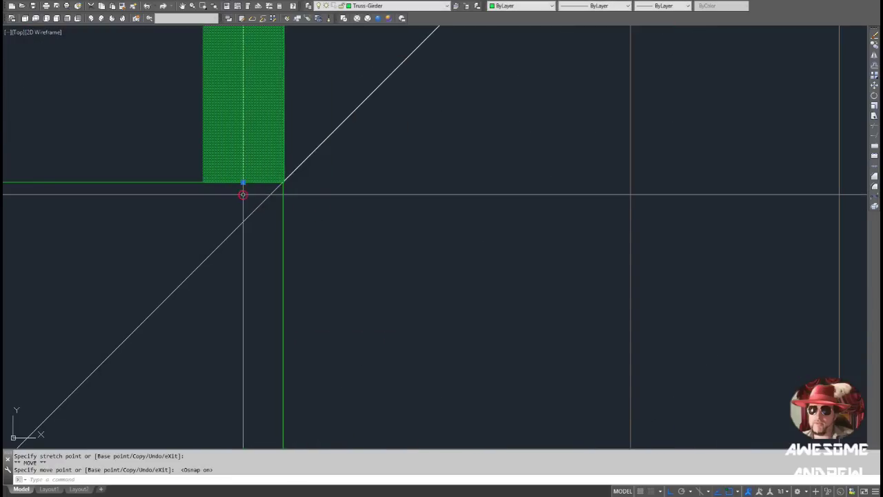
key("Escape")
scroll(248, 200, "down", 8)
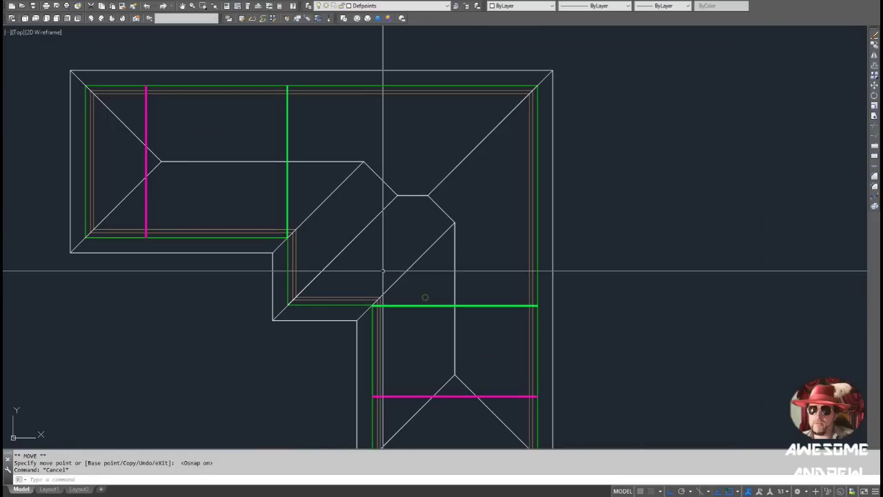
- On layer Truss-Girder-Truncated, draw a vertical polyline from the 90 offset line at the wall step's corner up to the opposite outer wall line
scroll(425, 228, "up", 2)
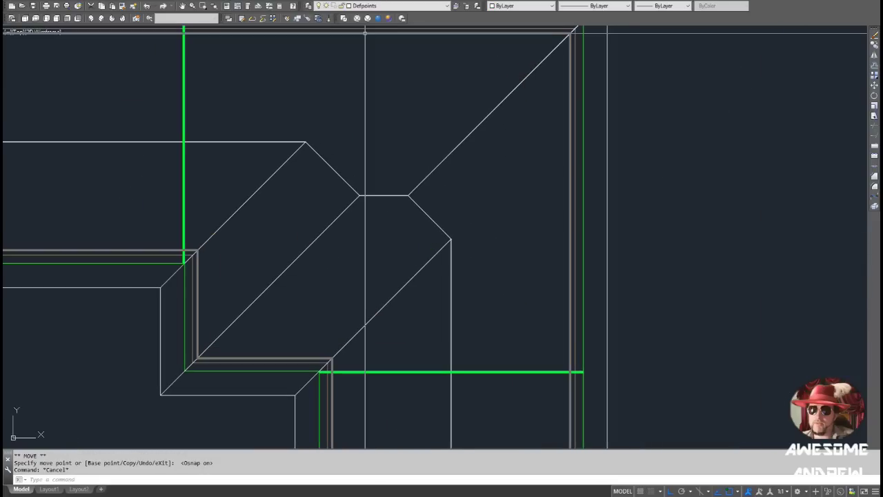
left_click(411, 8)
left_click(411, 44)
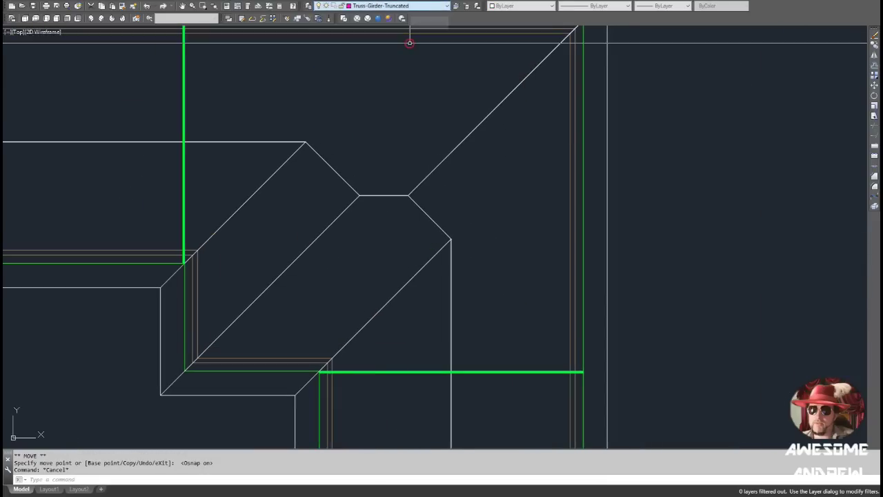
scroll(359, 224, "down", 2)
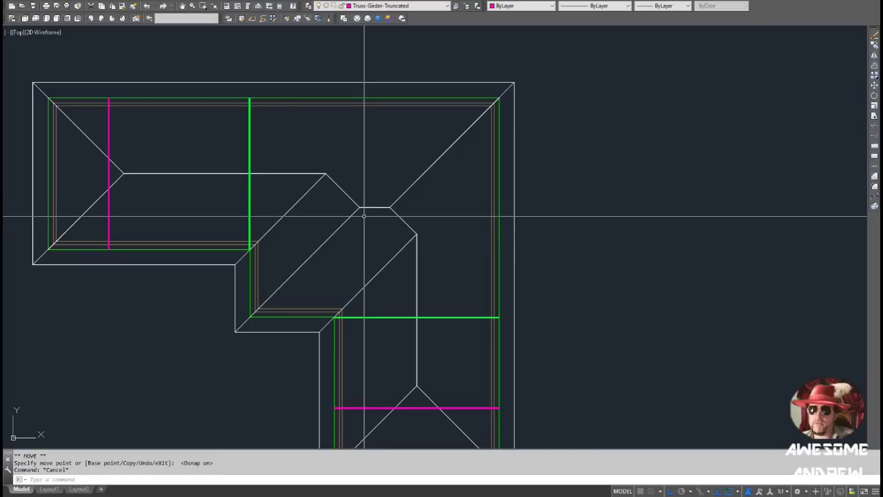
type("pl")
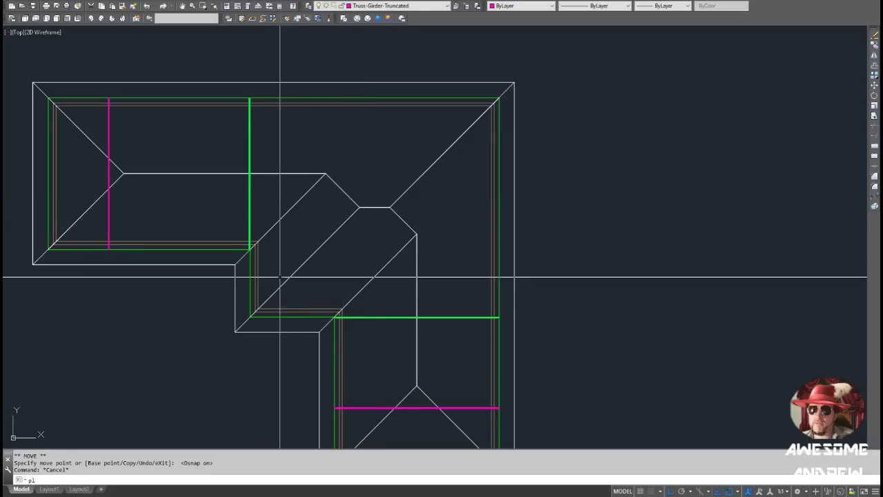
key("Return")
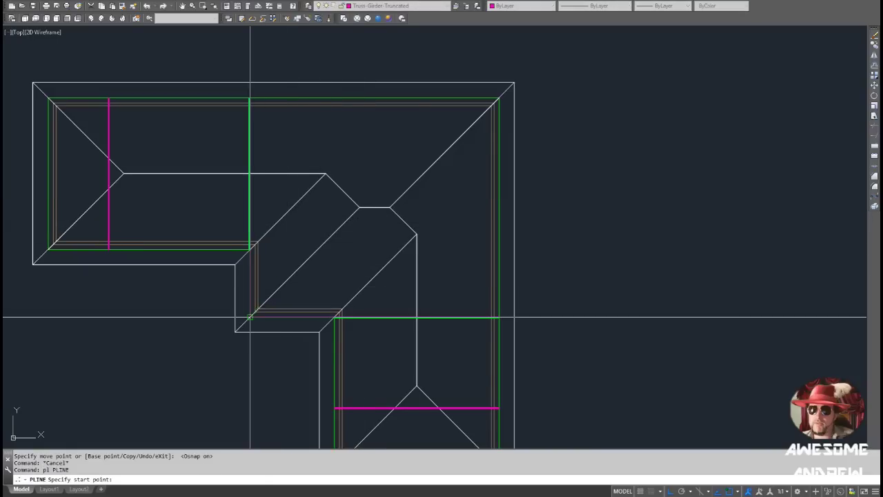
left_click(255, 312)
left_click(256, 101)
key("Escape")
- Move the new vertical truncated girder 2400 to the right, away from the stepped wall
left_click(254, 102)
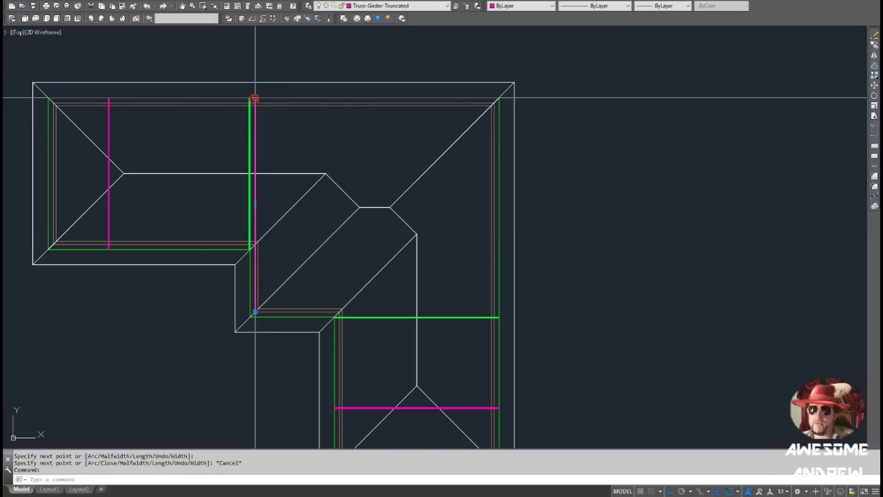
left_click(255, 98)
key("space")
scroll(340, 119, "up", 2)
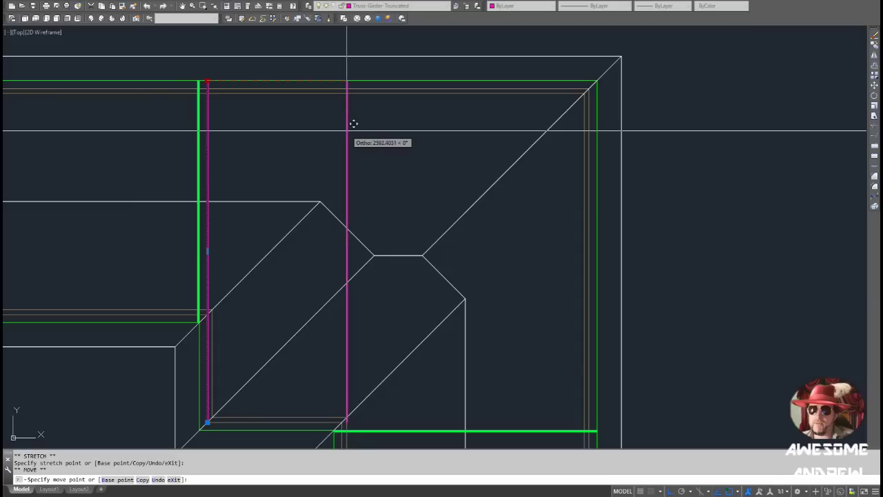
type("2400")
key("Return")
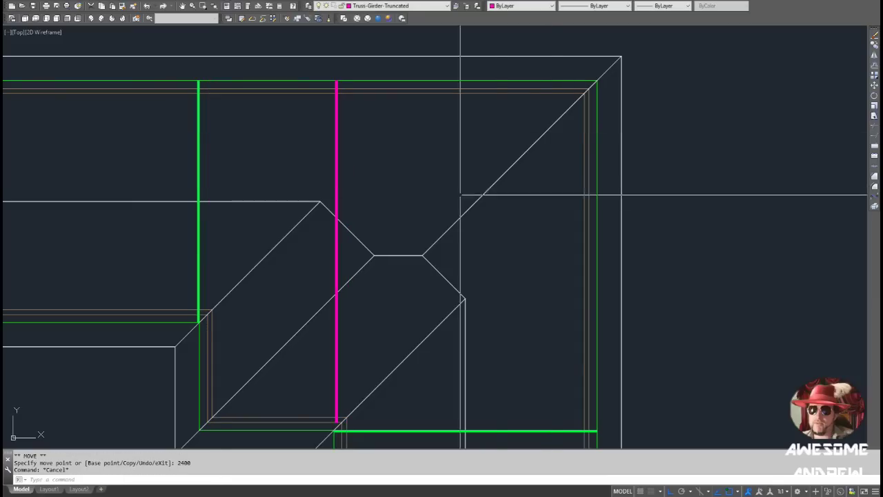
- Copy the new vertical truncated girder horizontally onto the 90 offset line within the right-hand wall
scroll(335, 105, "down", 2)
scroll(367, 263, "up", 2)
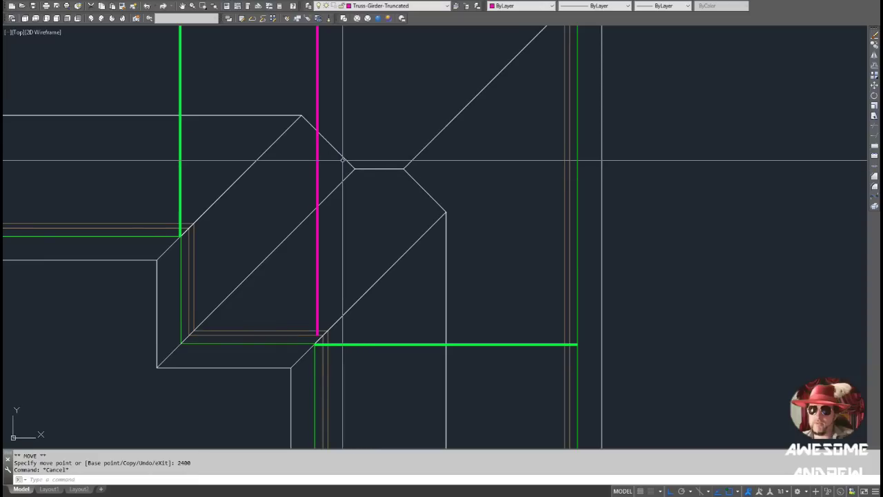
middle_click_drag(308, 118, 309, 155)
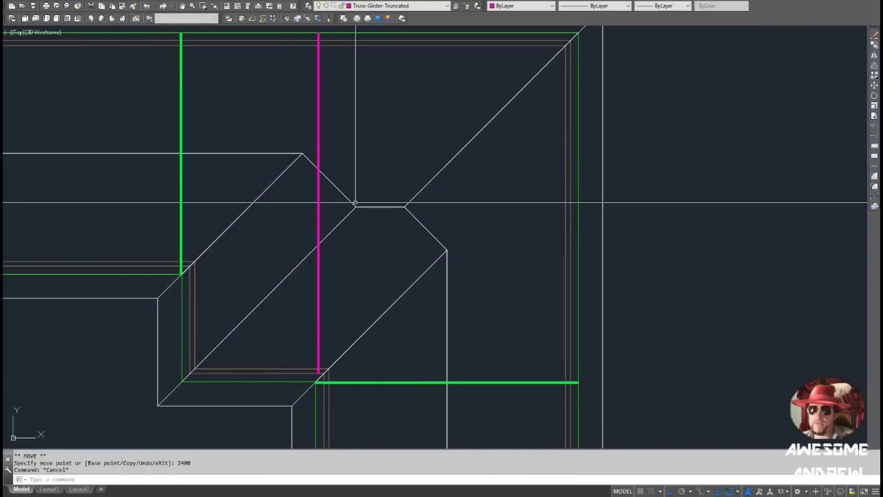
scroll(389, 206, "down", 1)
middle_click_drag(374, 260, 337, 254)
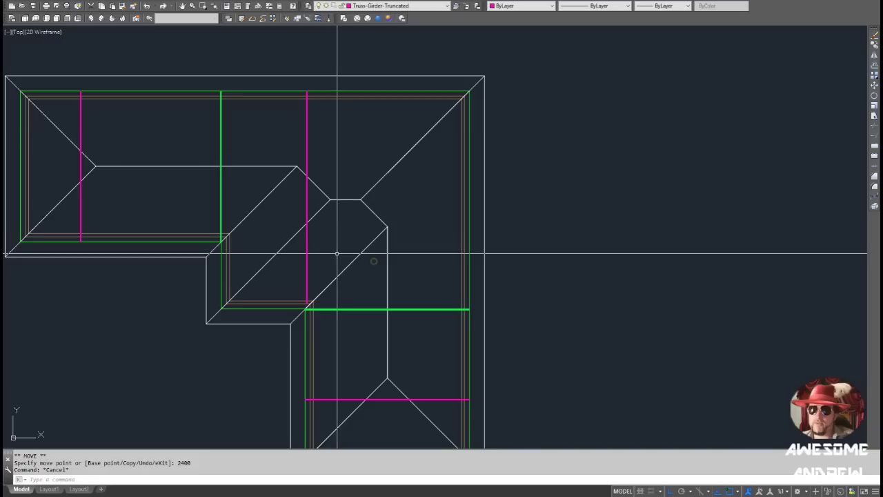
left_click(358, 261)
left_click(302, 258)
left_click(307, 303)
key("space")
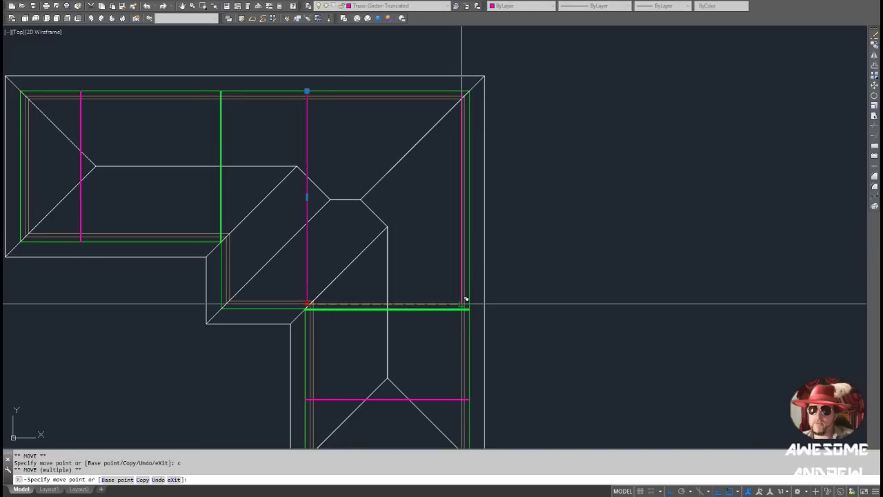
scroll(465, 301, "up", 2)
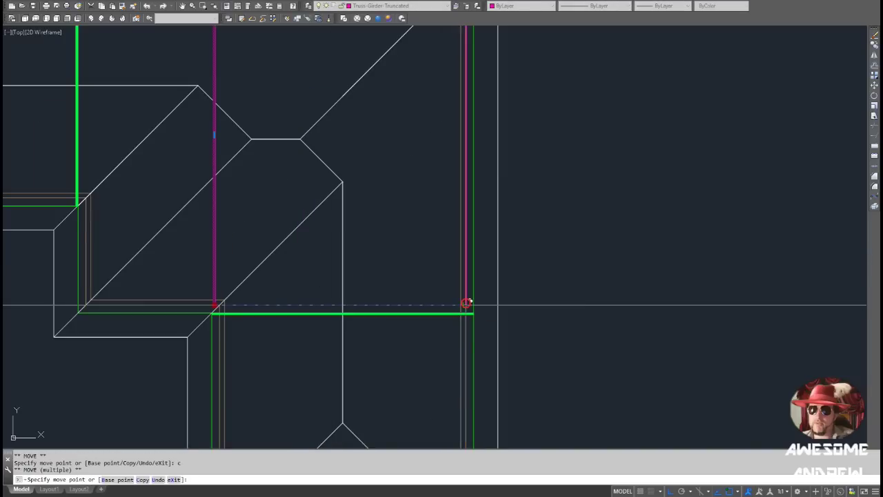
left_click(465, 304)
key("Escape")
key("Escape")
- Move the copied truncated girder 2400 to the left, away from the right-hand wall
scroll(428, 297, "down", 2)
left_click(452, 294)
left_click(452, 300)
key("space")
type("2400")
key("Return")
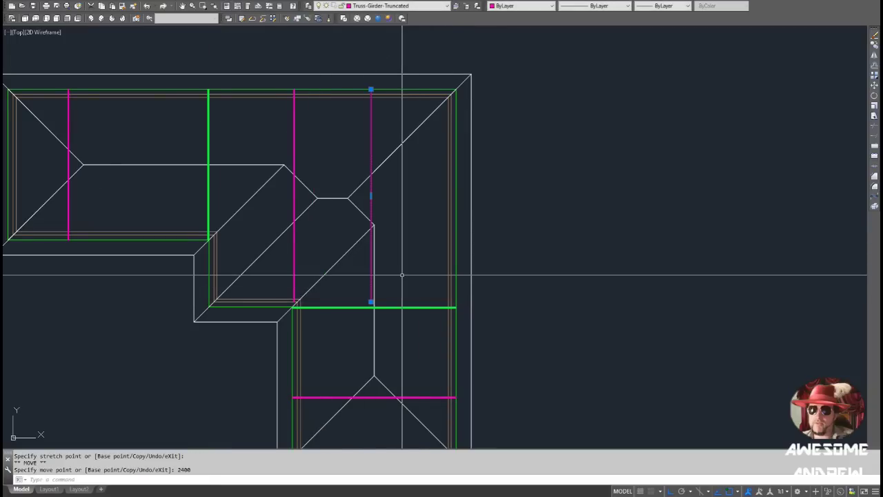
- Measure the horizontal distance from each end of the short ridge to the vertical truncated girder beside it
scroll(323, 200, "up", 2)
key("Escape")
key("Escape")
scroll(307, 207, "up", 2)
type("di")
key("Return")
left_click(308, 198)
left_click(250, 197)
key("Return")
left_click(387, 198)
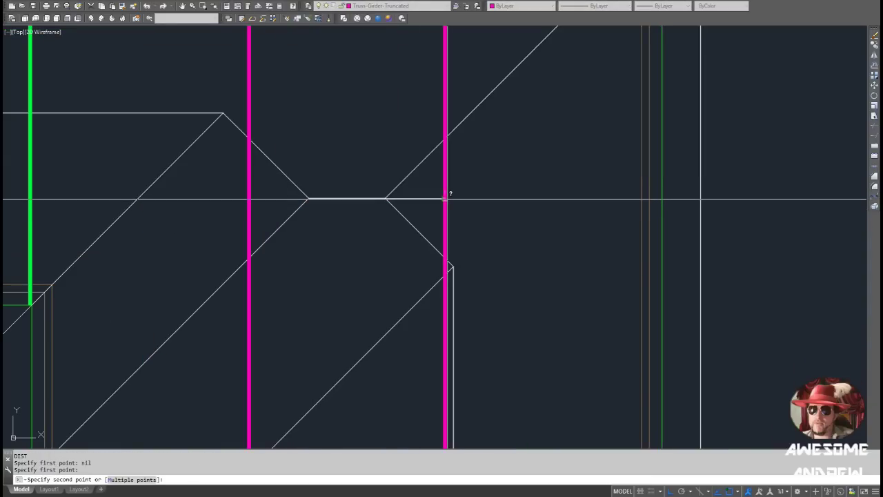
scroll(456, 214, "down", 5)
key("Escape")
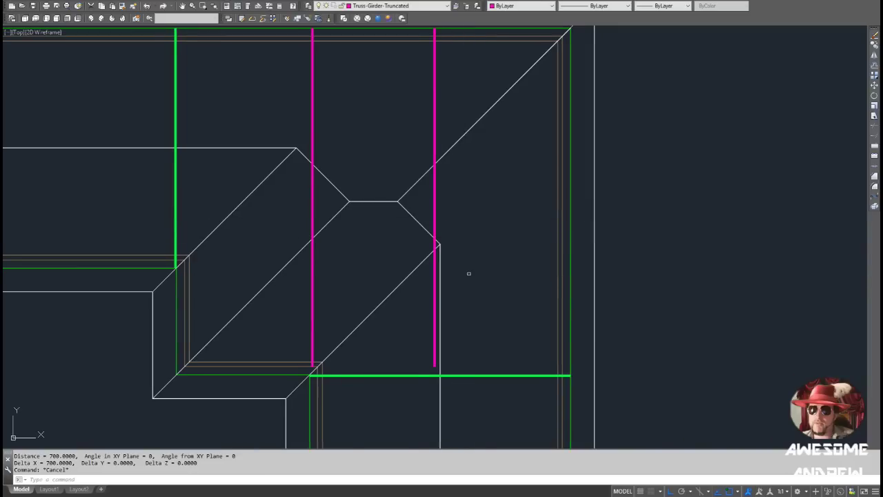
- Move the horizontal girder straight up from the outer wall line to between the 90 offset line and the inner wall line
scroll(407, 319, "up", 2)
left_click(404, 330)
left_click(392, 308)
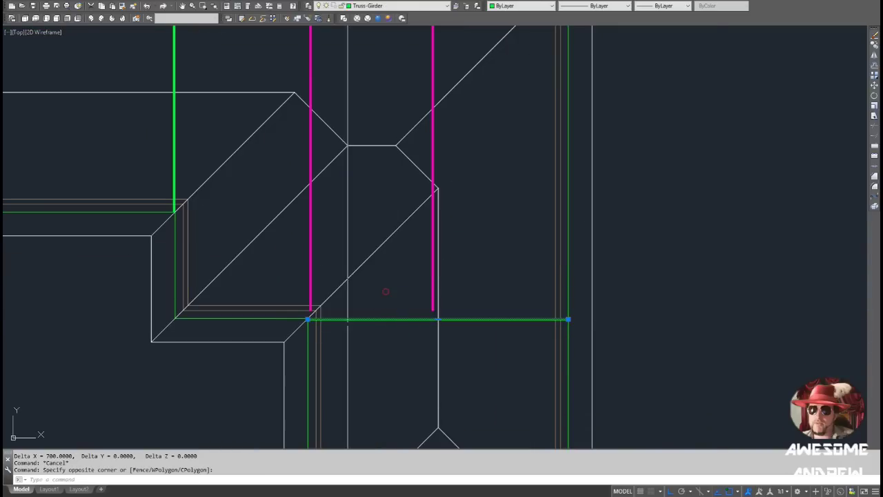
scroll(321, 312, "up", 2)
left_click(301, 323)
key("space")
scroll(302, 317, "up", 3)
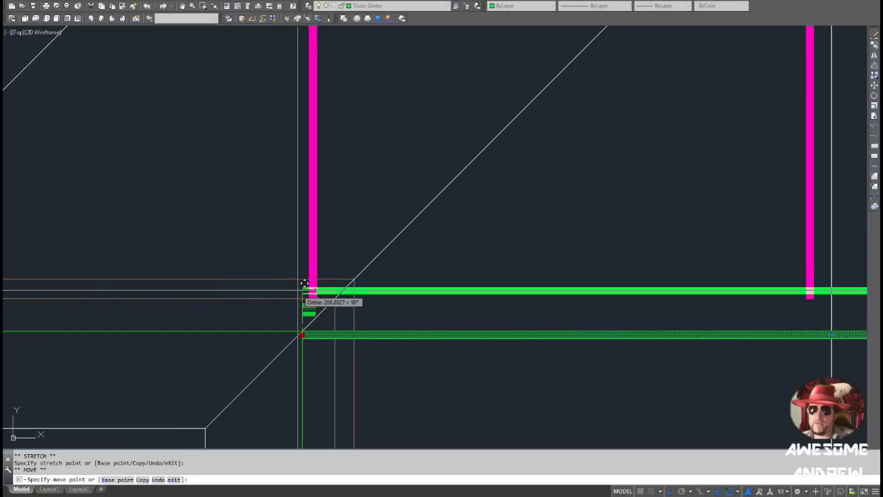
left_click(297, 288)
key("Escape")
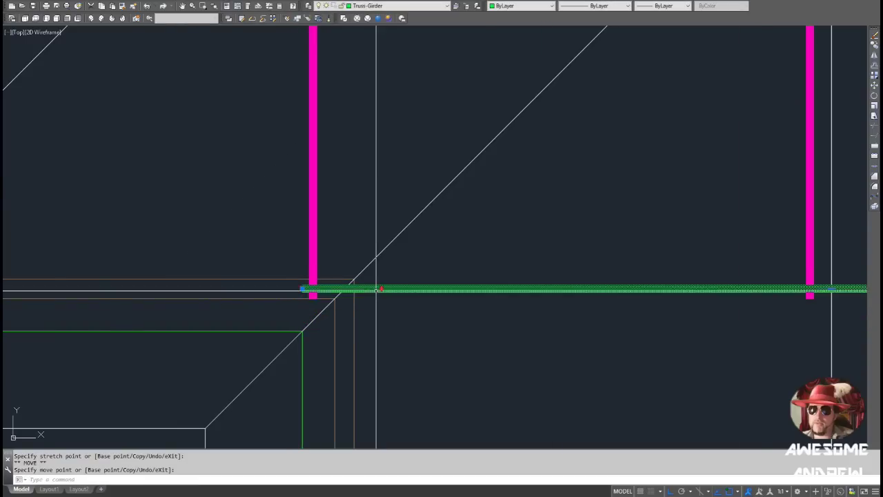
- Stretch the lower end of the vertical truncated girder right of the short ridge up to the horizontal girder
scroll(390, 297, "down", 6)
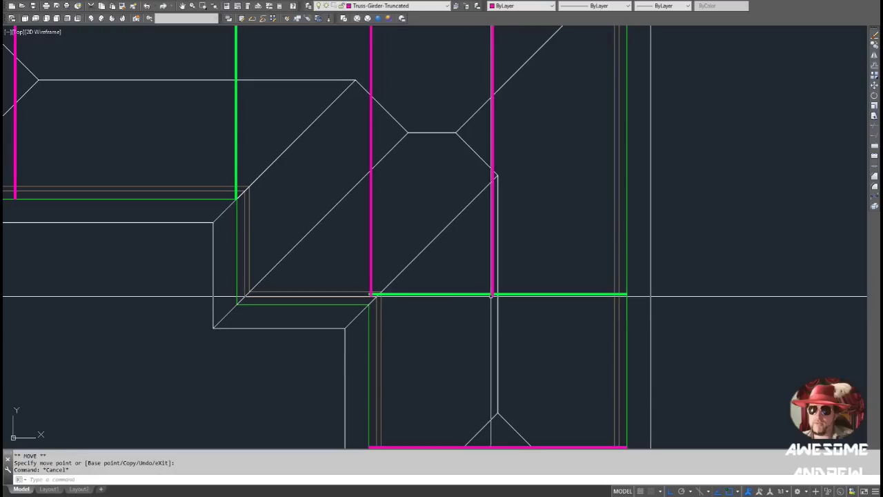
scroll(491, 296, "up", 4)
left_click(499, 297)
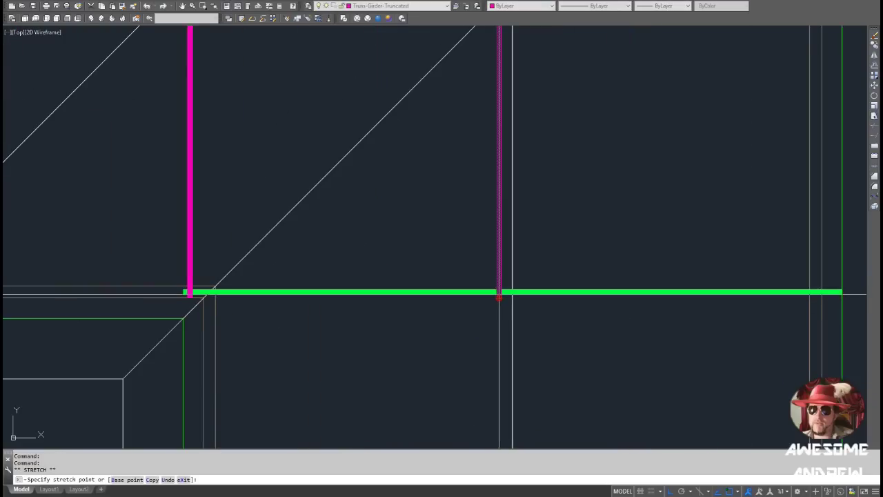
key("Escape")
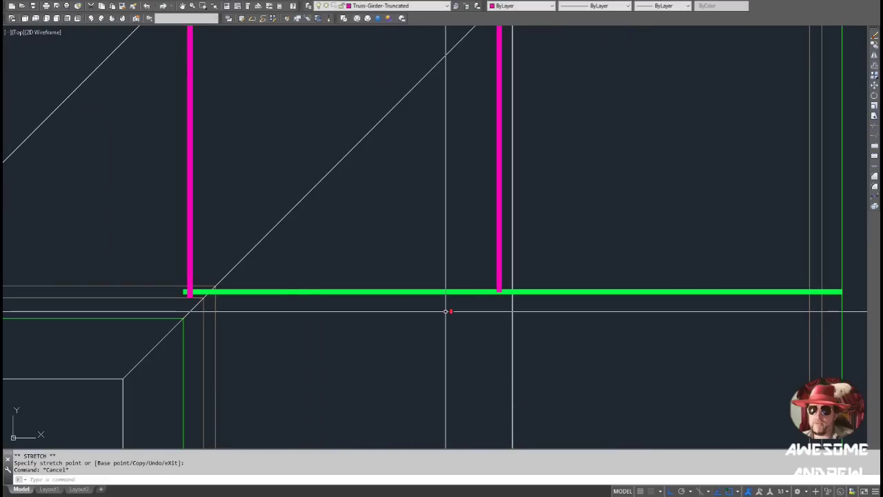
- Shorten the left end of the horizontal girder so it stops at the vertical 90 offset line of the wall
scroll(445, 311, "down", 2)
scroll(298, 299, "up", 4)
left_click(298, 299)
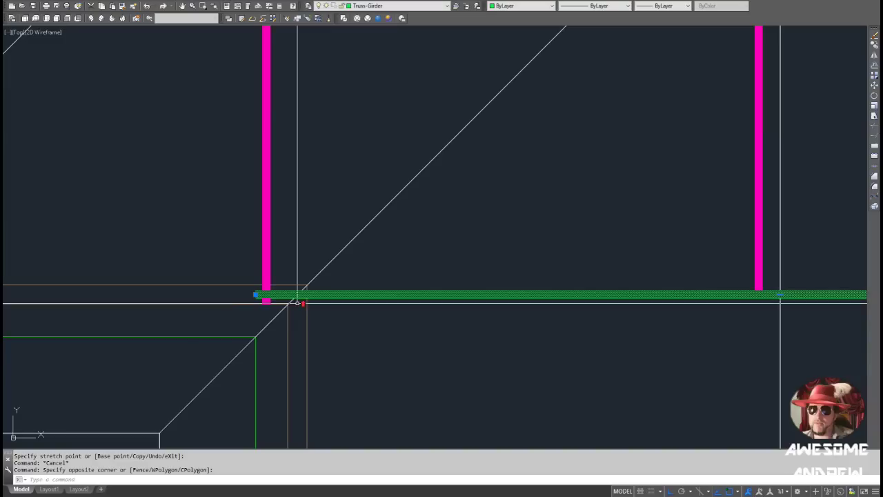
left_click(255, 294)
left_click(287, 294)
scroll(345, 315, "down", 2)
key("Escape")
key("Escape")
scroll(345, 315, "down", 2)
scroll(416, 314, "up", 1)
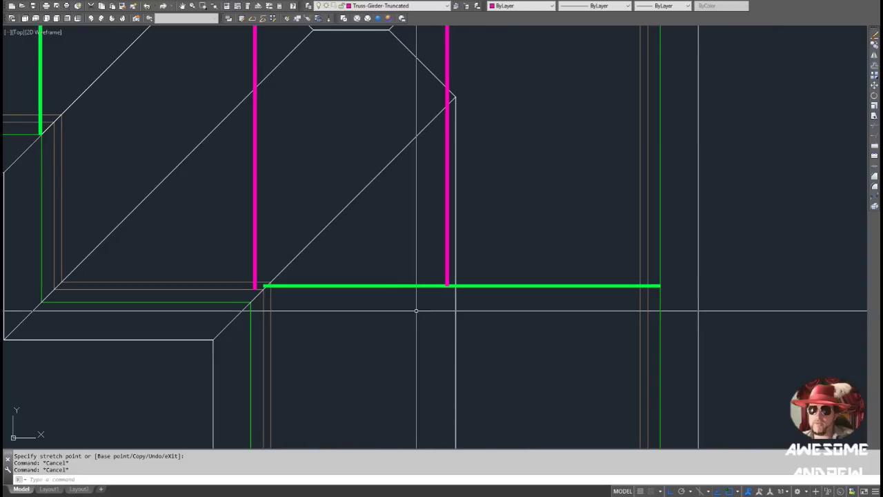
- Examine how the vertical truncated girder meets the horizontal girder and how the girders sit across the whole roof plan
scroll(423, 290, "down", 3)
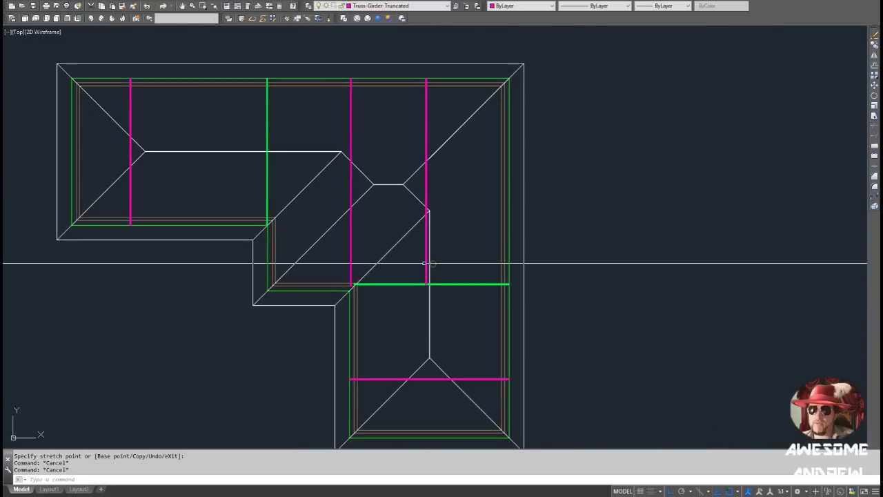
scroll(425, 261, "up", 2)
middle_click_drag(433, 249, 371, 308)
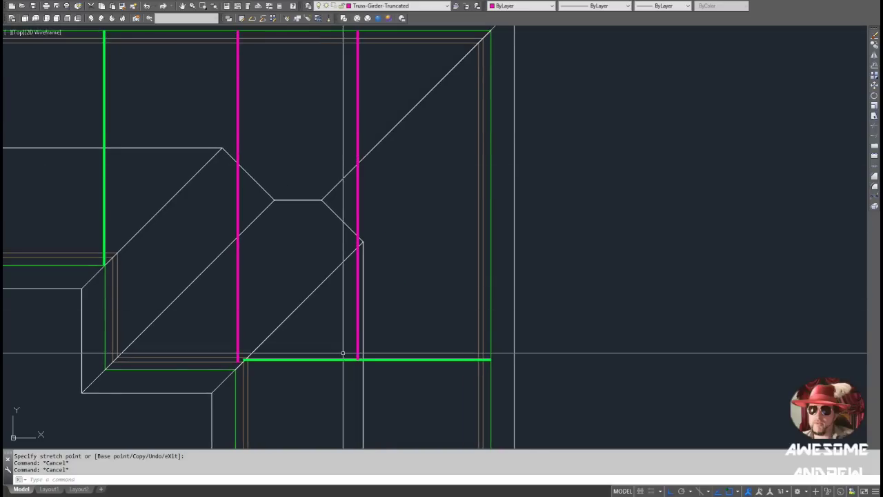
scroll(364, 358, "up", 4)
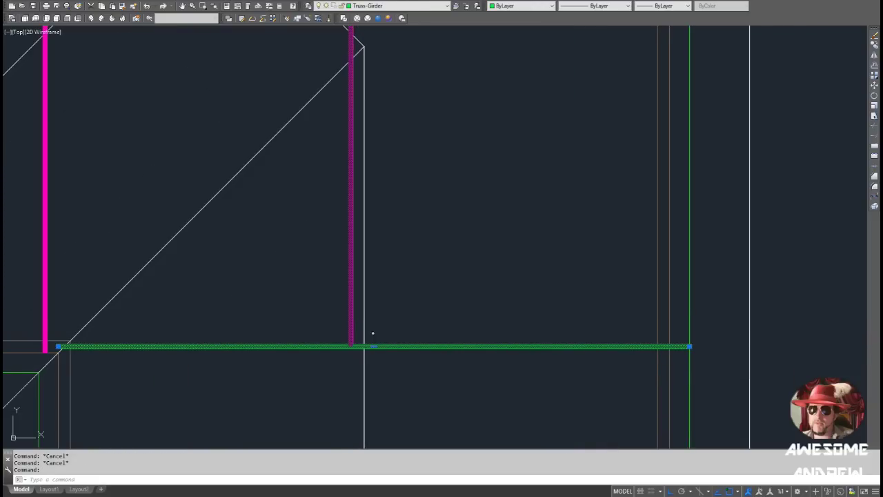
key("Escape")
scroll(373, 334, "down", 4)
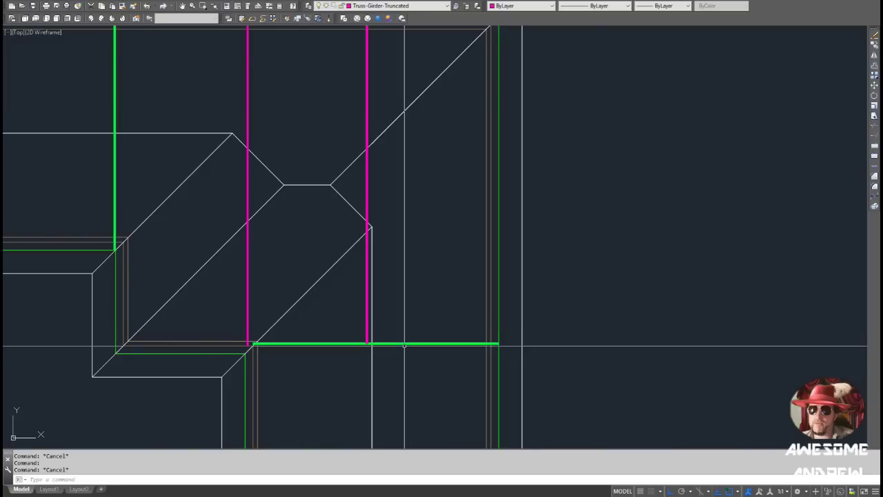
scroll(398, 344, "up", 2)
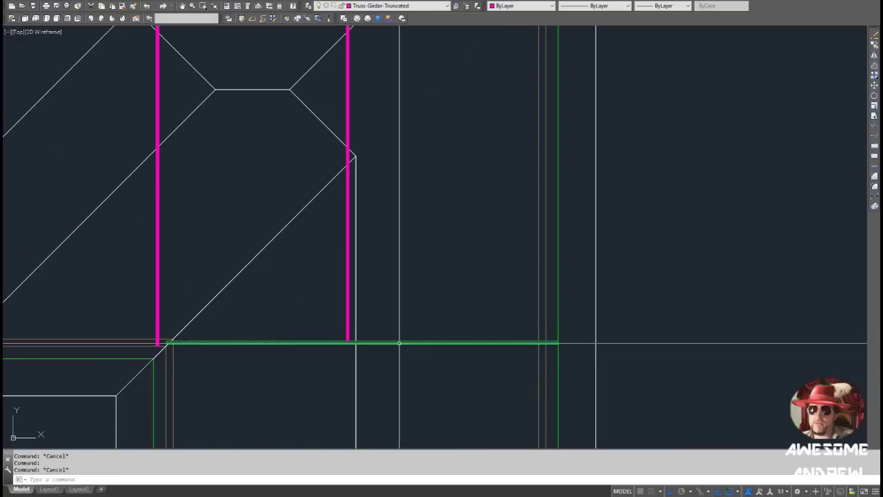
scroll(401, 342, "down", 4)
mouse_move(399, 329)
middle_mouse_down()
mouse_move(401, 244)
mouse_move(407, 248)
middle_mouse_up()
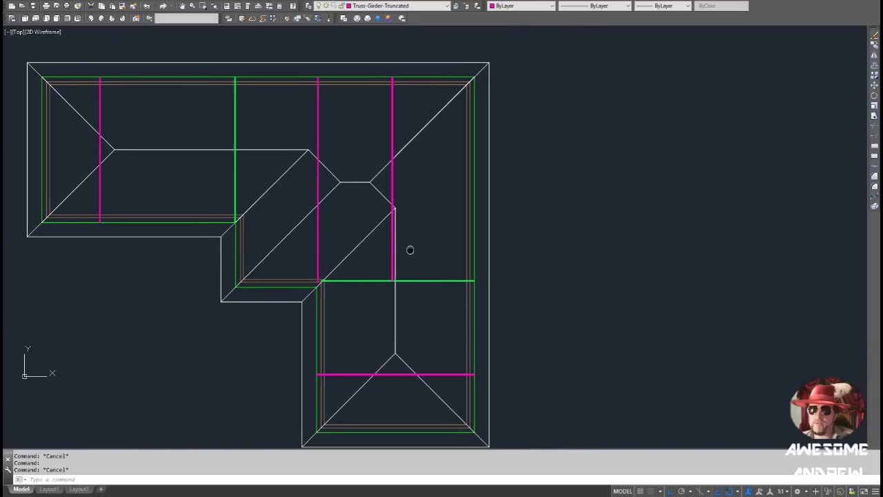
- Make Truss-Standard the current layer and draw a vertical polyline truss over the right-hand truncated girder, from the horizontal girder to the upper outer wall line
left_click(417, 7)
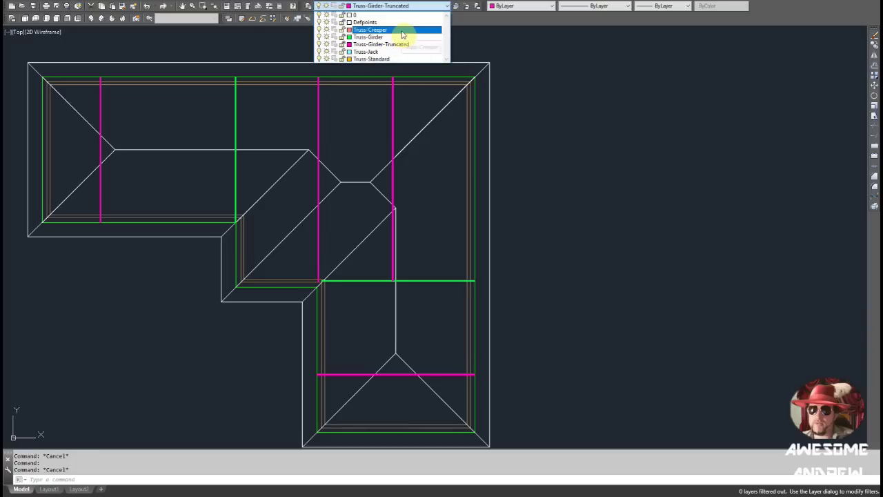
left_click(408, 59)
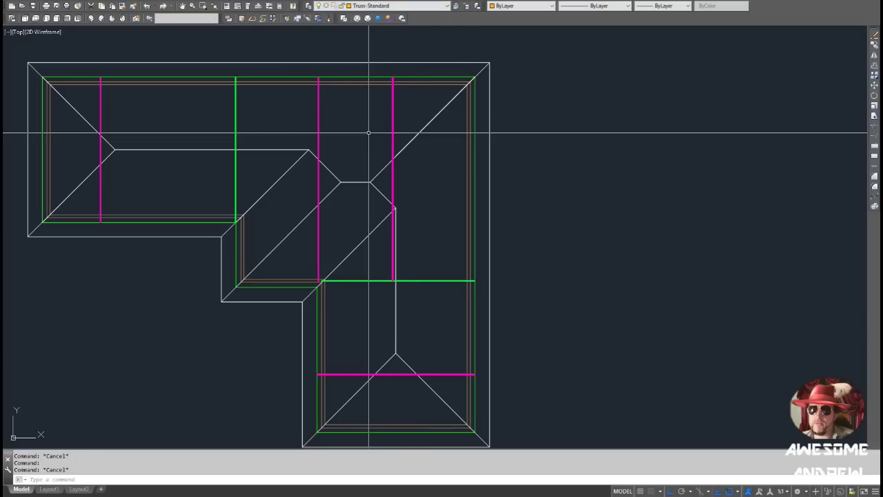
scroll(415, 282, "up", 2)
scroll(415, 282, "down", 2)
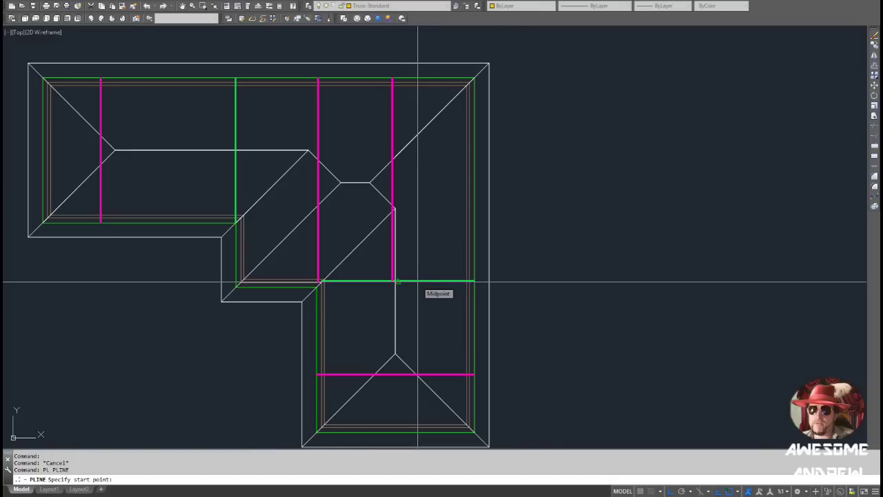
middle_click_drag(430, 281, 414, 277)
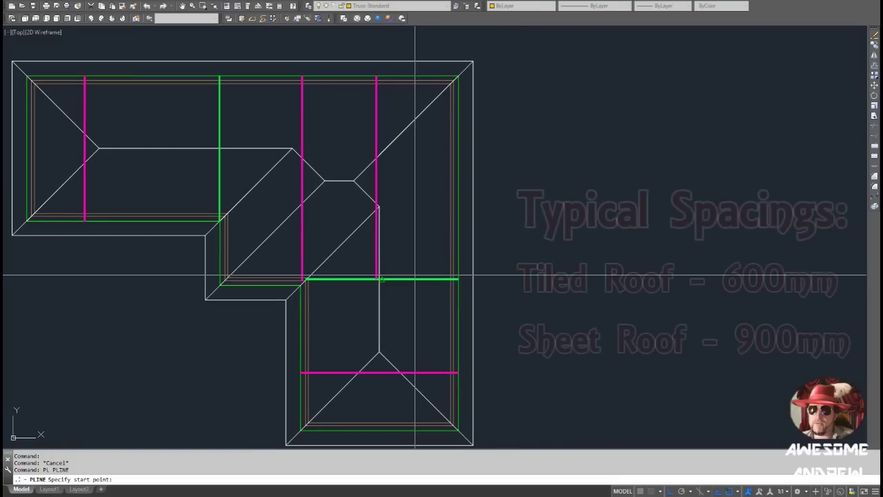
scroll(360, 279, "up", 2)
left_click(386, 280)
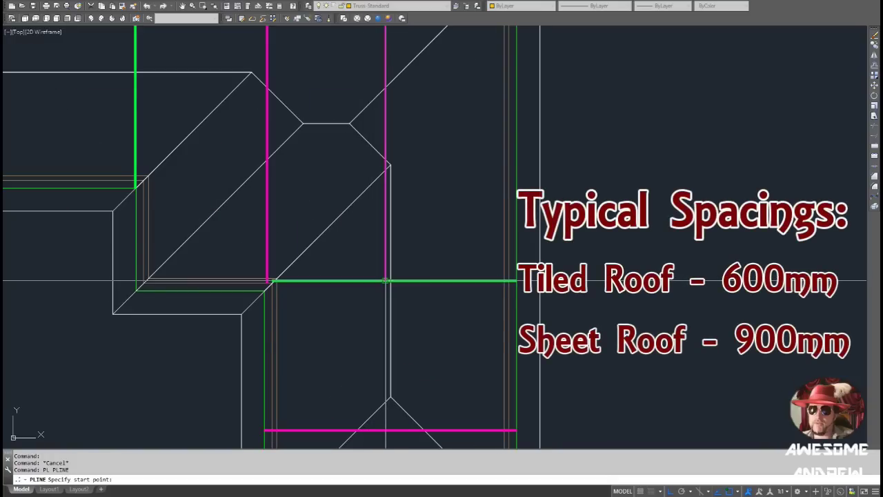
middle_click_drag(394, 131, 383, 246)
left_click(373, 86)
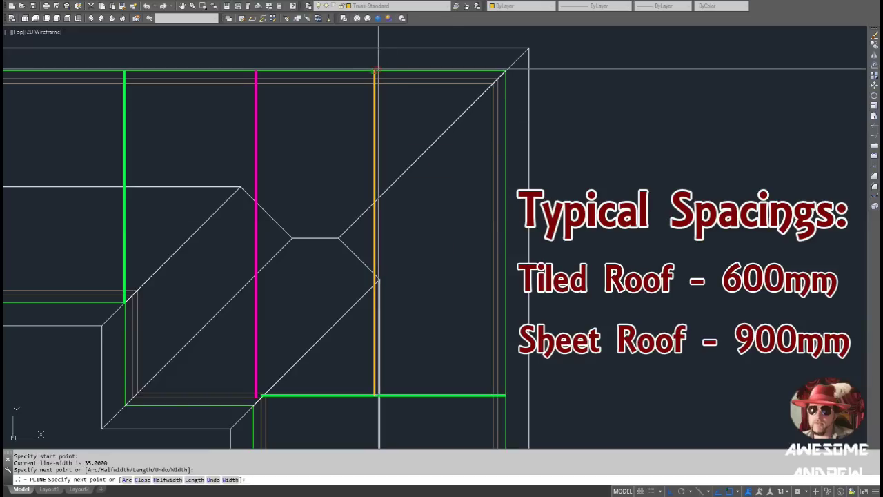
key("Escape")
- Move the new standard truss horizontally onto the left end of the short ridge
left_click(373, 70)
key("space")
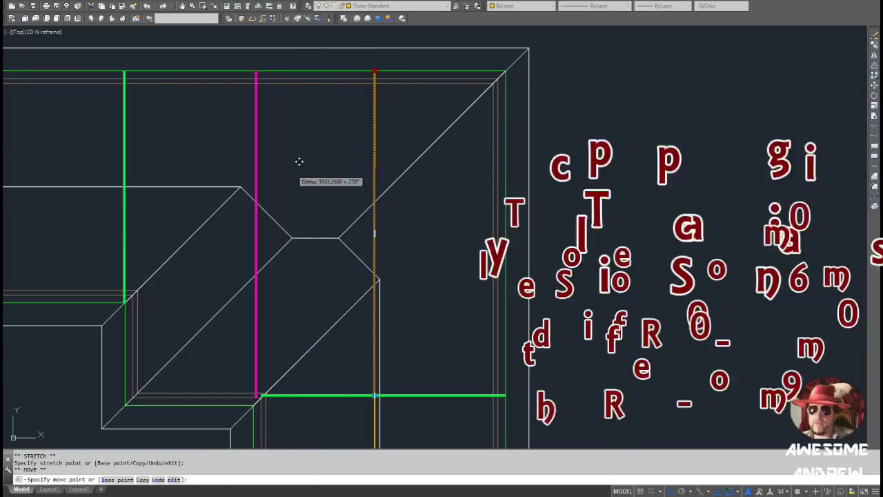
left_click(293, 103)
key("Escape")
key("Escape")
- Measure the horizontal distance from the short ridge's left end to the truncated girder on its left
type("d")
key("space")
left_click(291, 199)
scroll(270, 228, "up", 2)
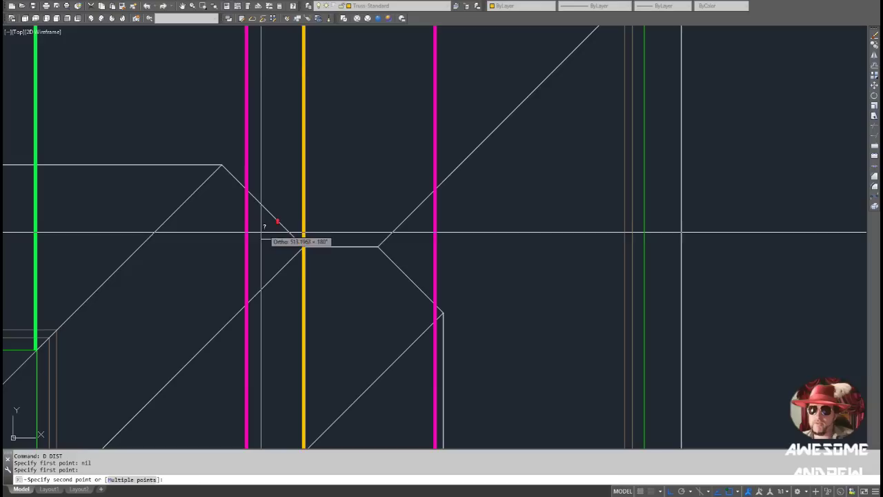
left_click(248, 232)
left_click(303, 200)
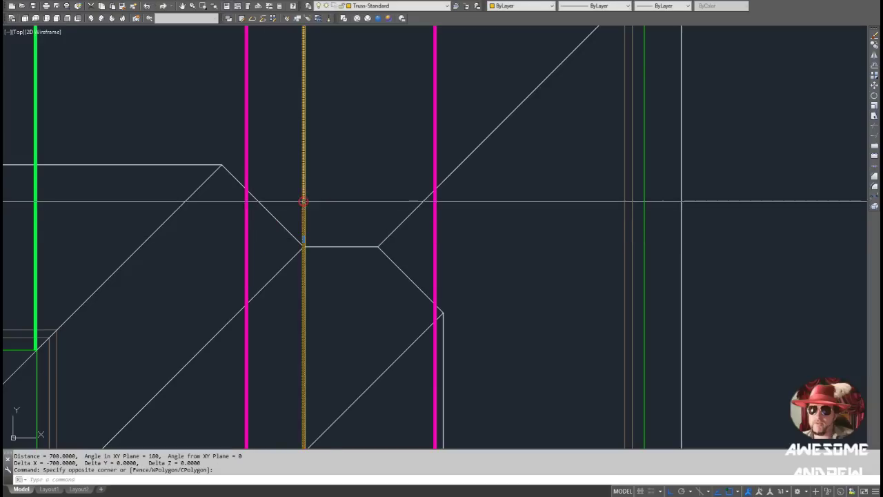
scroll(304, 202, "down", 2)
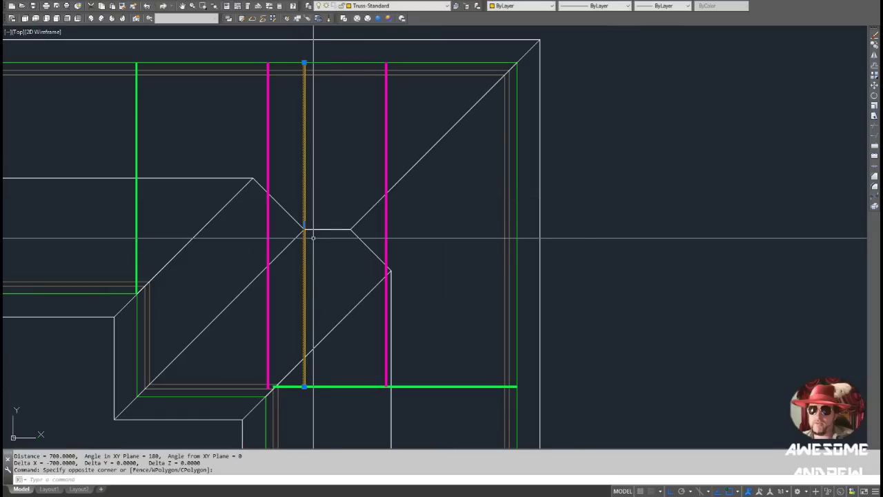
scroll(305, 229, "up", 2)
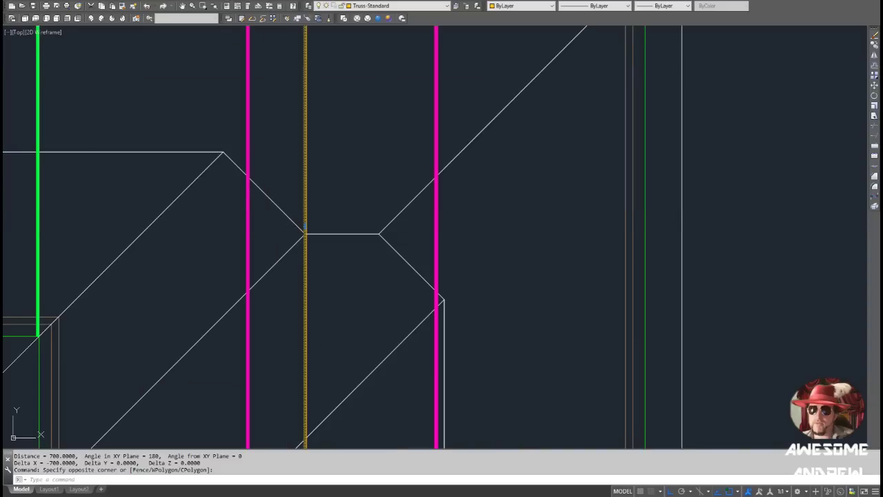
key("Escape")
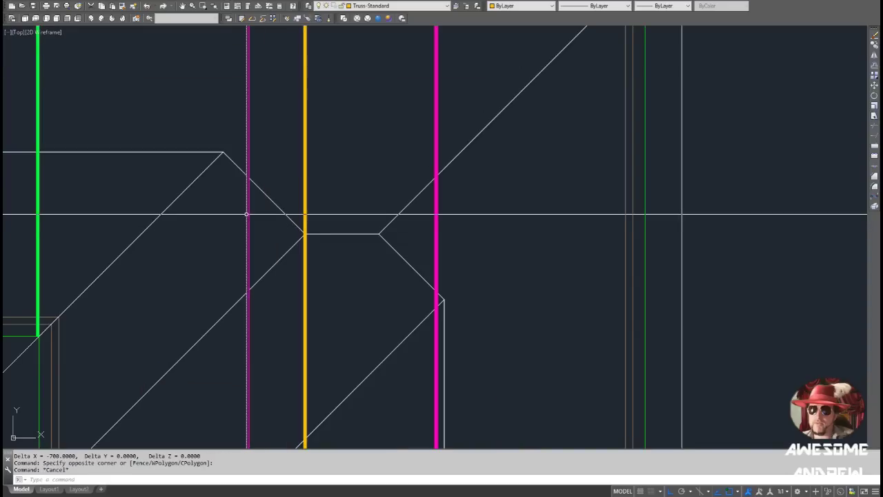
left_click(314, 197)
left_click(303, 192)
scroll(313, 215, "down", 1)
scroll(307, 222, "up", 1)
mouse_move(308, 223)
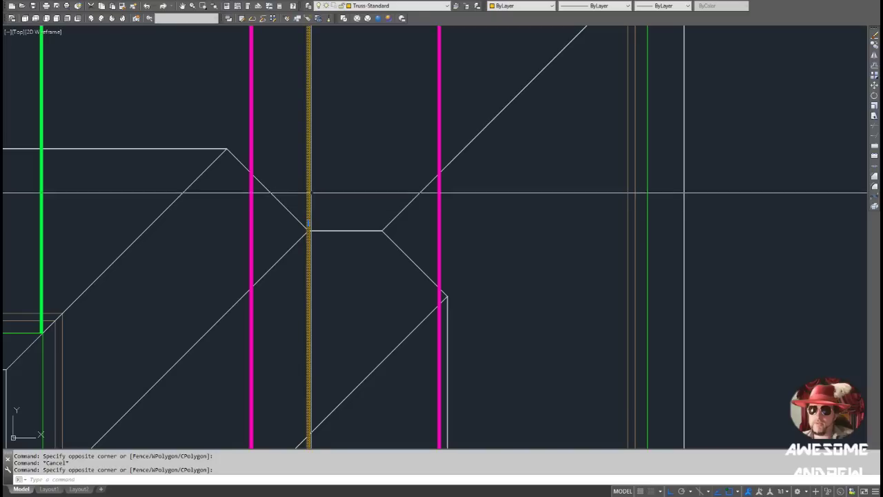
scroll(311, 197, "down", 2)
key("Escape")
- Move the vertical truncated girder left of the short ridge 300 to the right
left_click(288, 216)
left_click(271, 219)
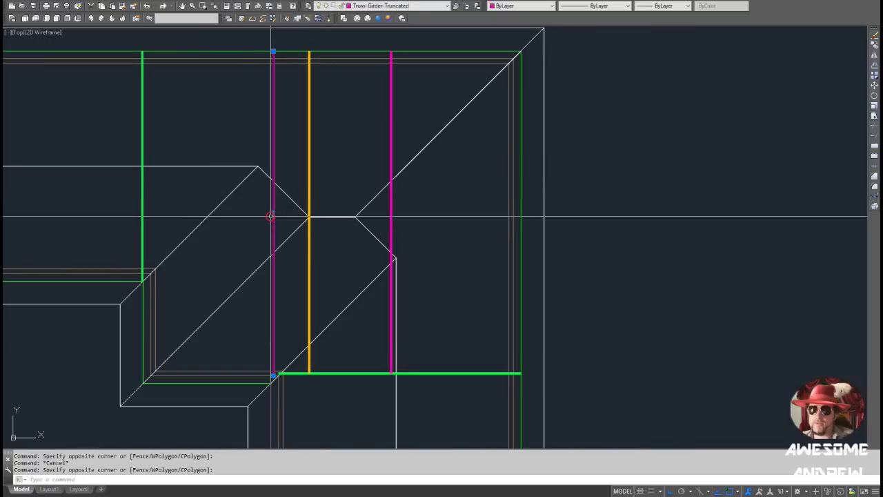
middle_click_drag(276, 374, 272, 334)
scroll(272, 334, "up", 2)
left_click(270, 334)
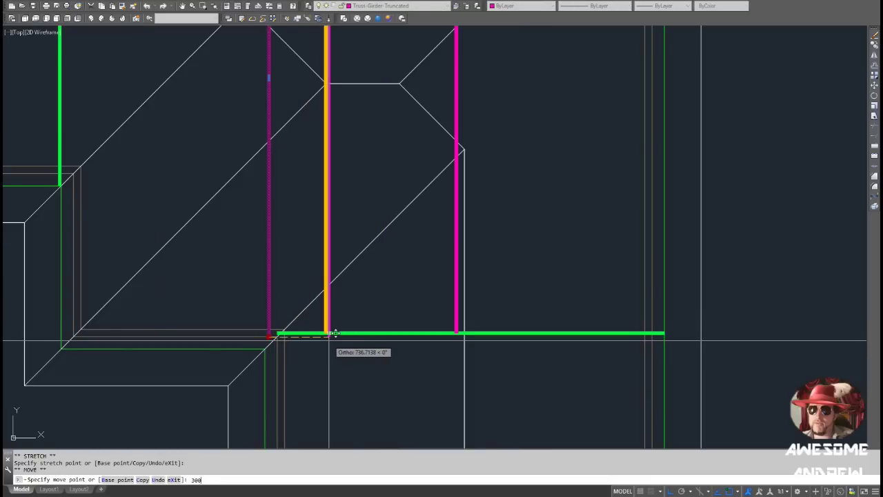
type("300")
key("Return")
key("Escape")
- Move the vertical truncated girder right of the short ridge 300 to the left
left_click(456, 302)
left_click(456, 333)
key("space")
type("300")
key("Return")
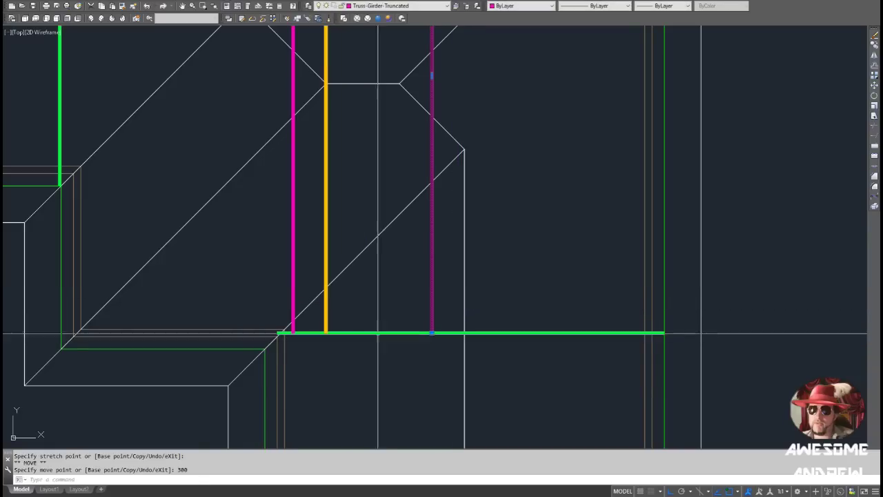
scroll(423, 284, "down", 2)
middle_click_drag(417, 243, 385, 262)
key("Escape")
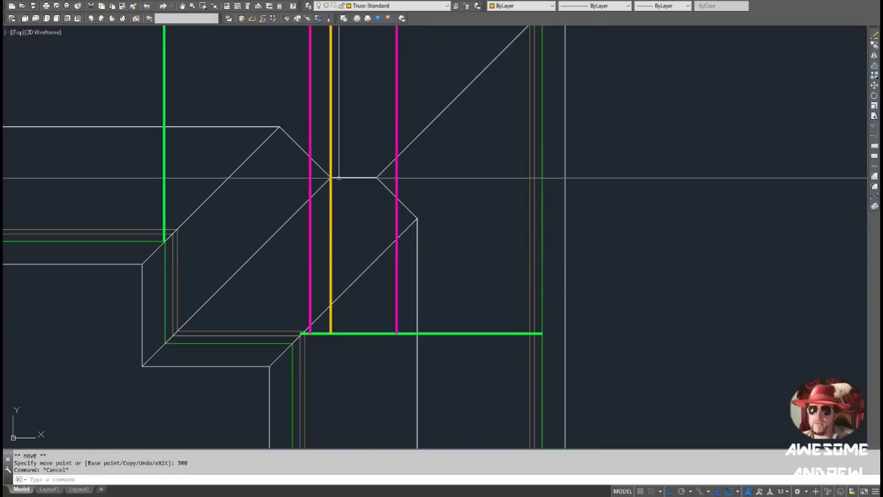
- Move the standard truss 200 to the right from the short ridge's left end
scroll(331, 173, "up", 1)
key("Escape")
key("space")
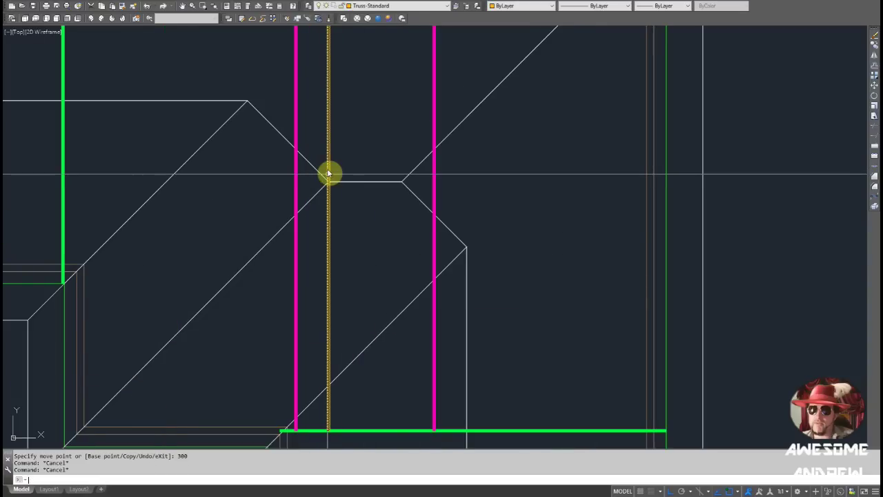
left_click(330, 149)
left_click(297, 163)
key("Escape")
left_click(334, 158)
left_click(332, 174)
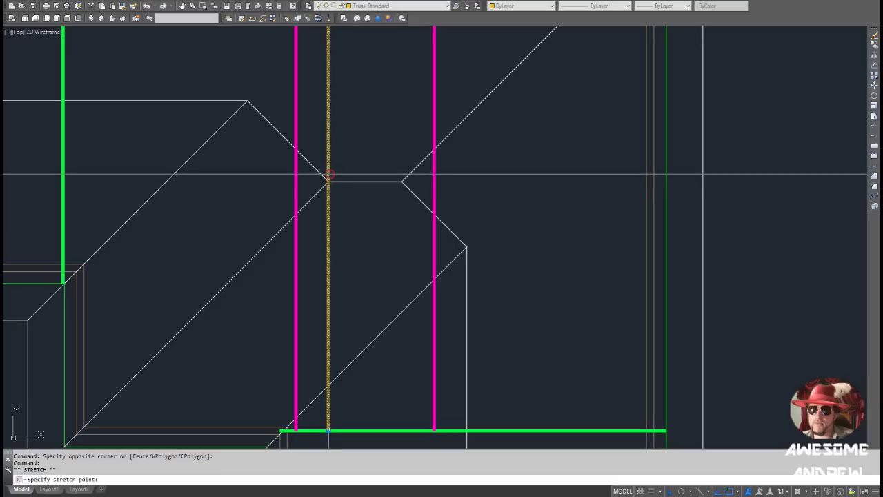
left_click(329, 172)
key("space")
key("Return")
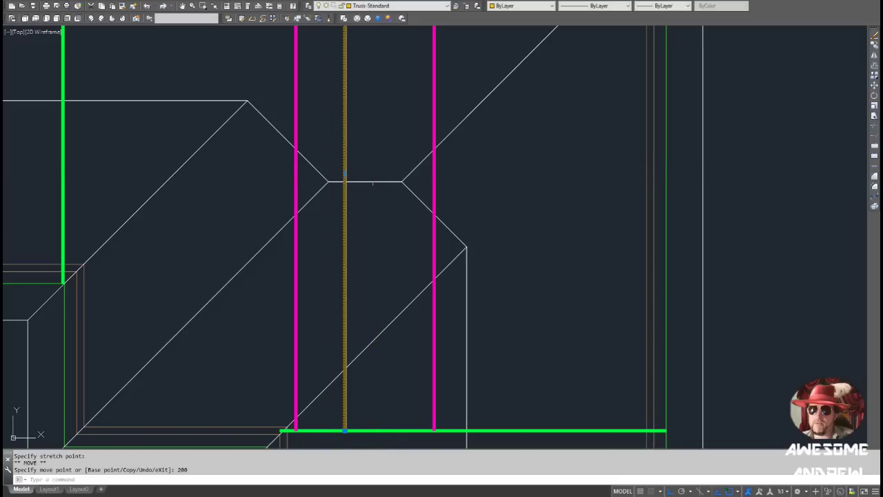
- Copy the standard truss horizontally onto the vertical truncated girder right of the short ridge
middle_click_drag(386, 187, 374, 191)
left_click(332, 179)
key("space")
type("c")
key("Return")
scroll(380, 201, "down", 2)
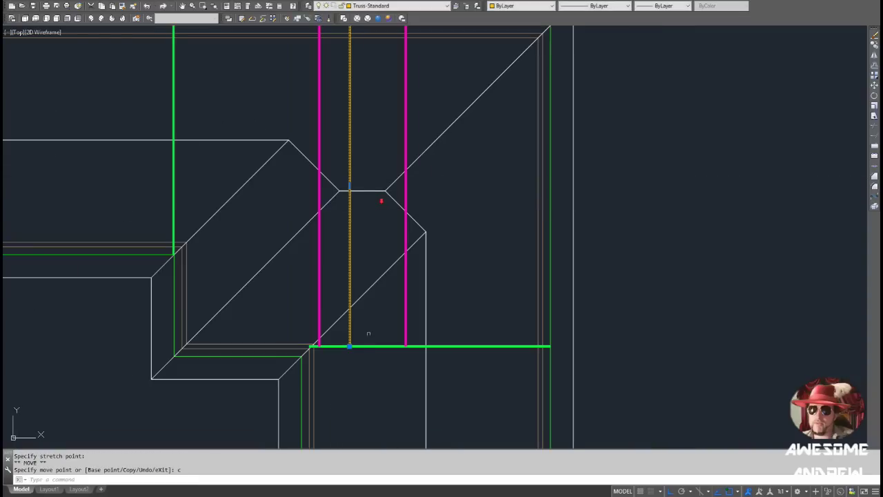
scroll(353, 344, "up", 2)
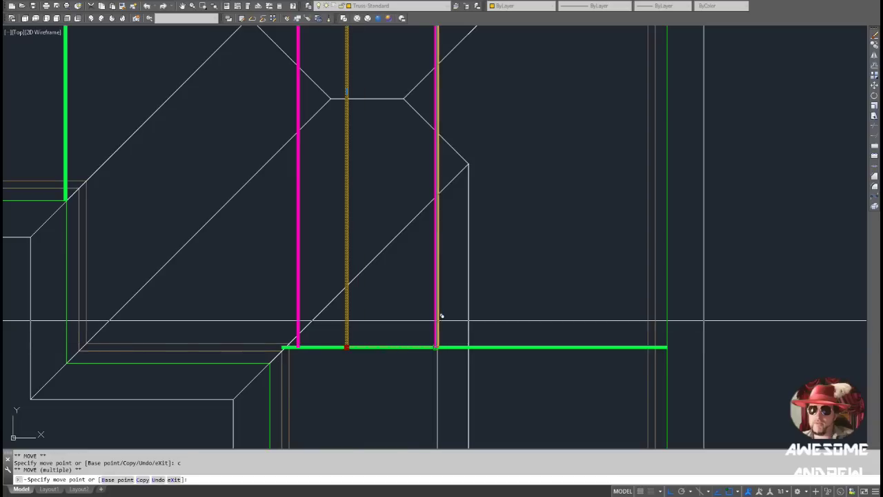
left_click(406, 327)
key("Escape")
key("Escape")
- Move the copied standard truss 600 to the left of the right-hand truncated girder
left_click(435, 331)
left_click(436, 347)
key("space")
type("2")
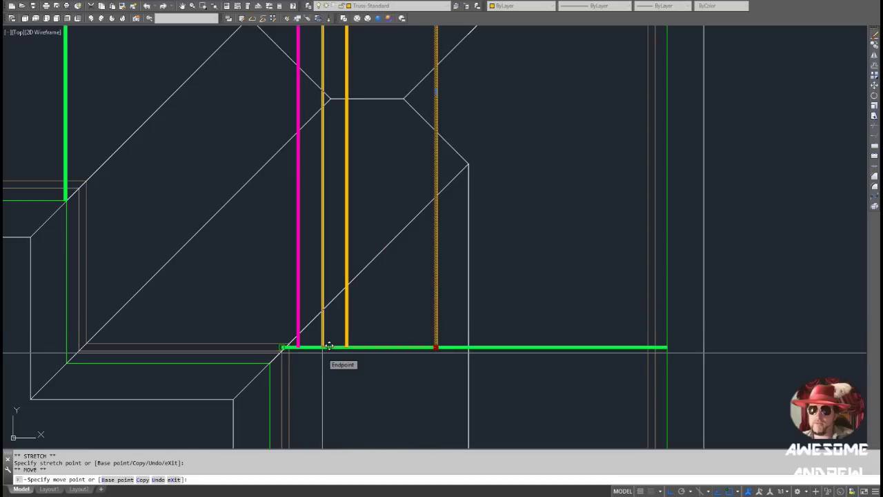
key("Return")
key("Escape")
key("Escape")
middle_click_drag(379, 118, 361, 196)
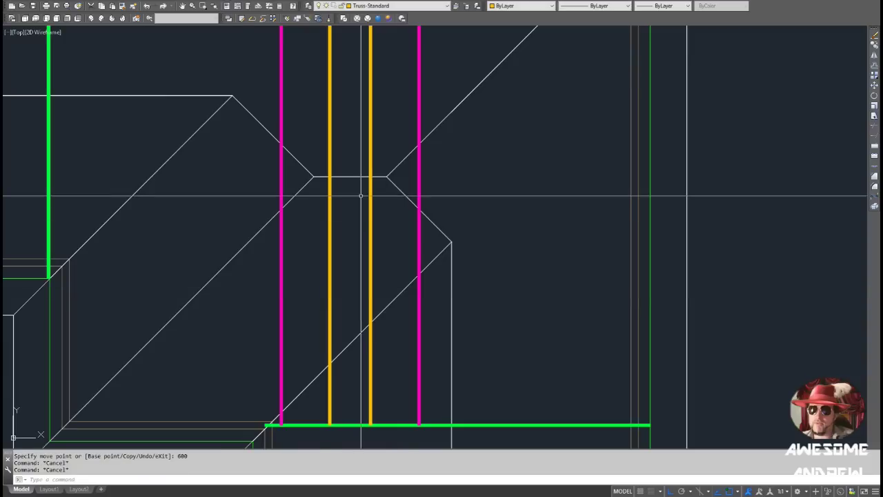
- Measure the horizontal spacing between the two vertical standard trusses crossing the short ridge
scroll(350, 195, "up", 2)
type("st point:")
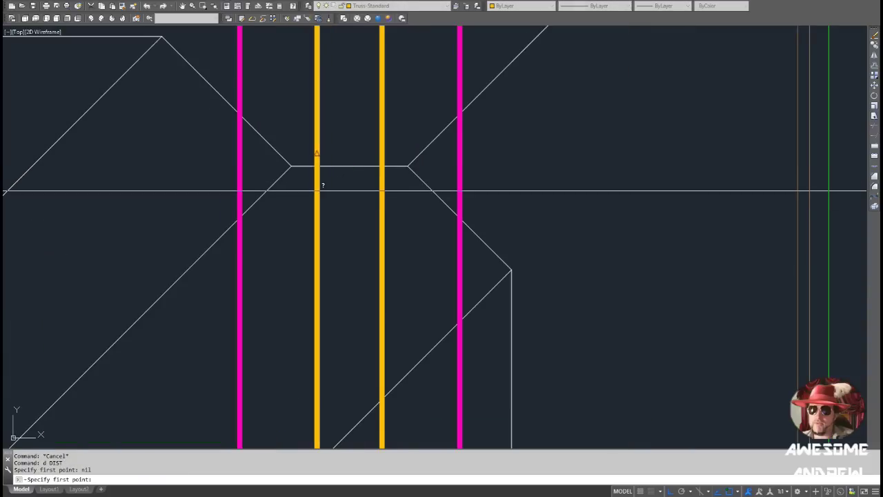
left_click(317, 153)
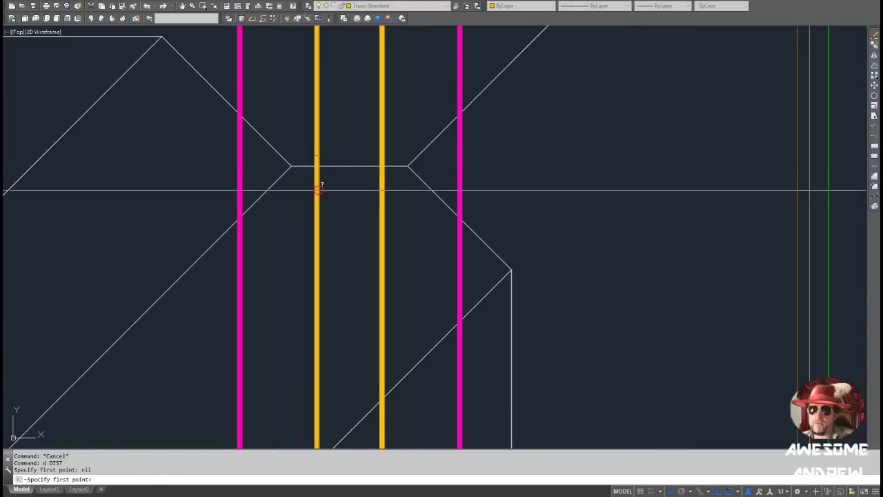
scroll(372, 183, "down", 4)
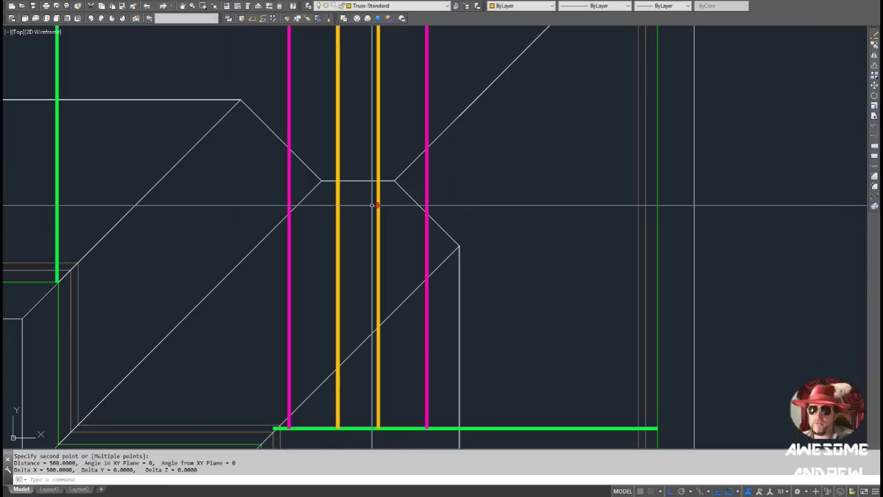
scroll(367, 222, "up", 2)
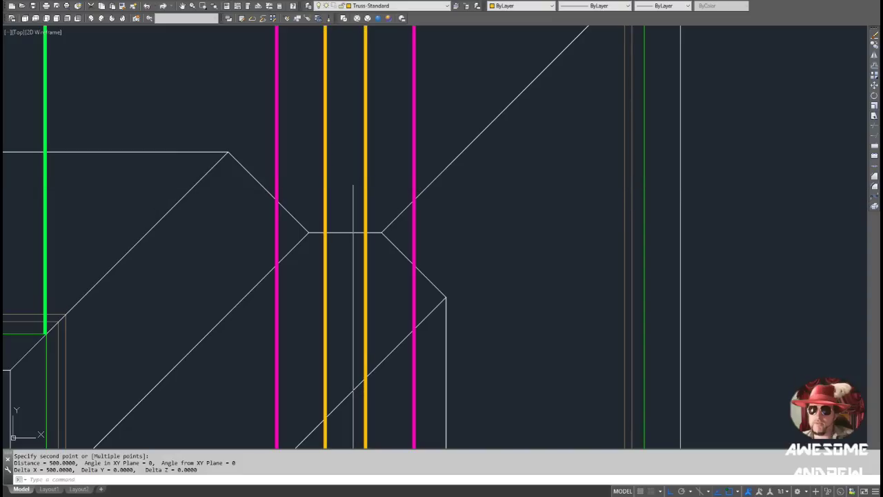
middle_click_drag(355, 173, 353, 208)
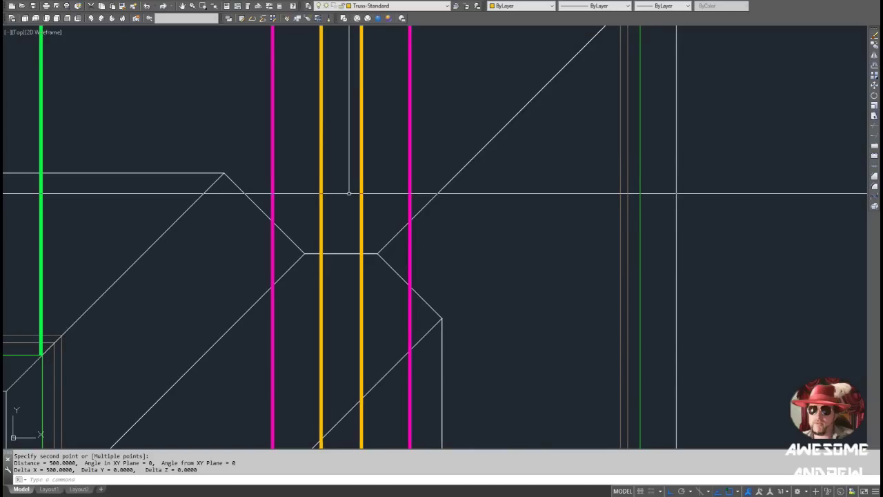
scroll(375, 218, "down", 2)
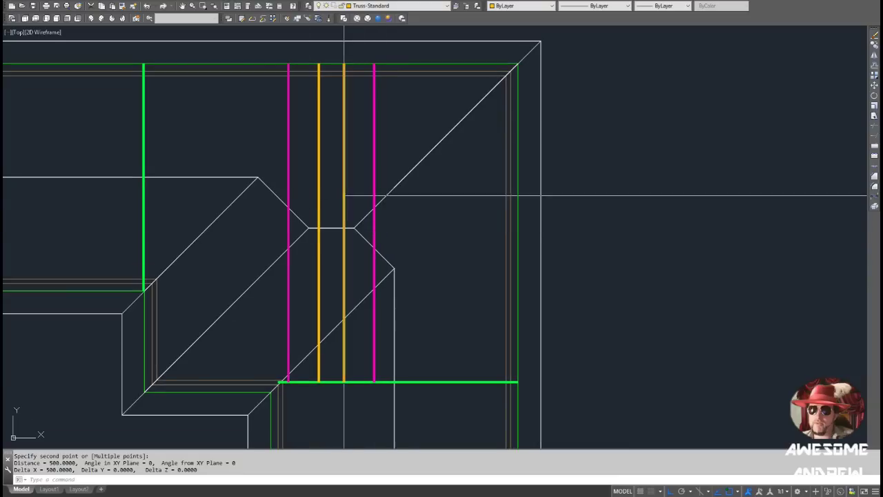
scroll(300, 173, "up", 2)
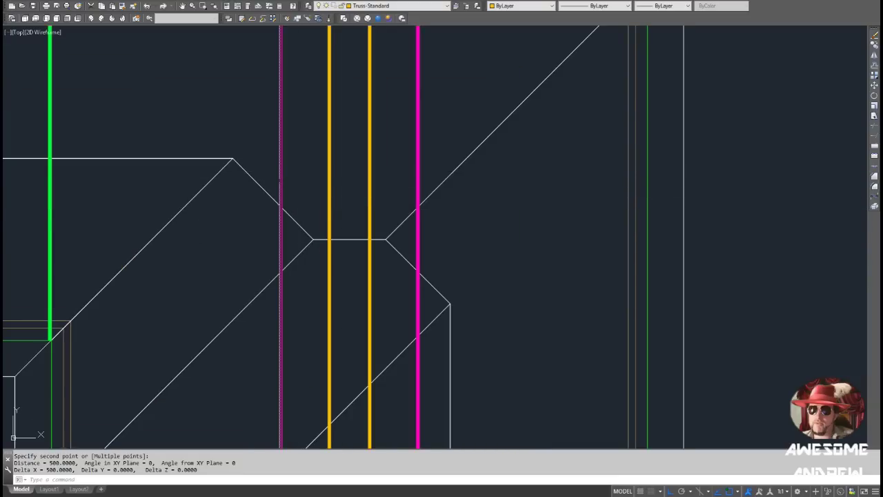
scroll(350, 183, "down", 2)
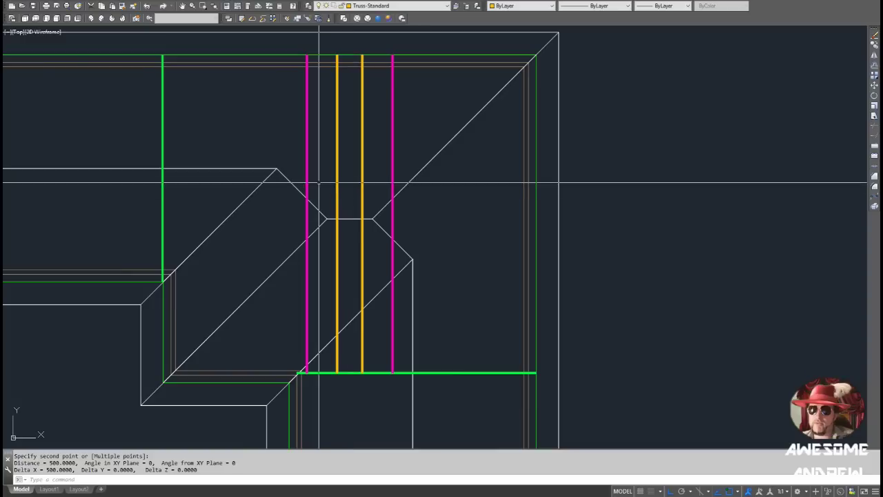
scroll(413, 249, "down", 1)
- Draw a standard truss polyline along the horizontal truncated girder in the lower wing, from wall edge to wall edge
middle_click_drag(379, 253, 382, 213)
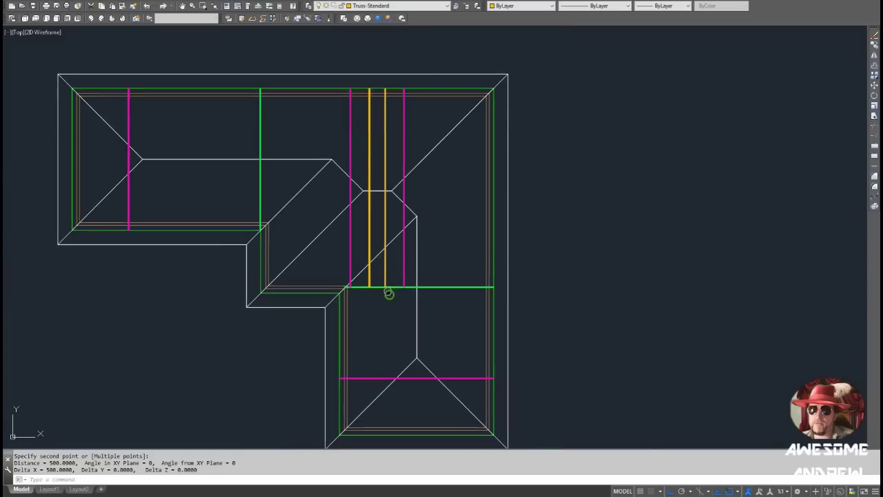
middle_click_drag(389, 294, 357, 245)
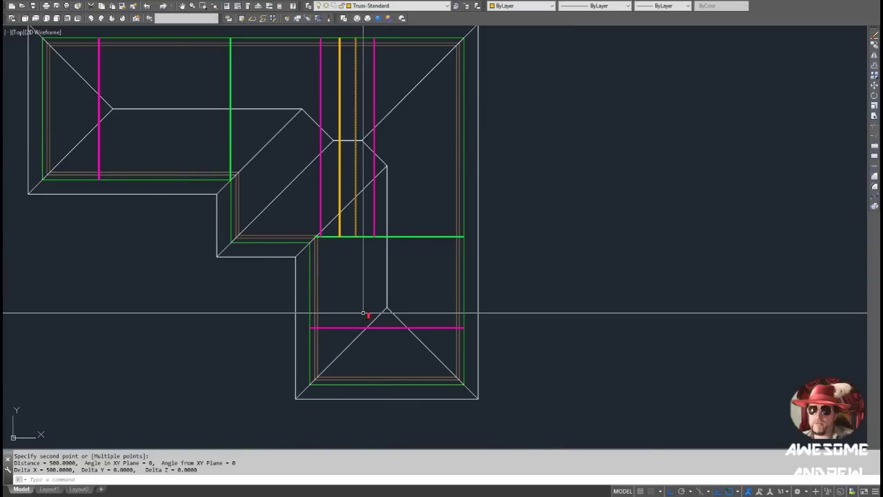
scroll(360, 315, "up", 2)
type("pl")
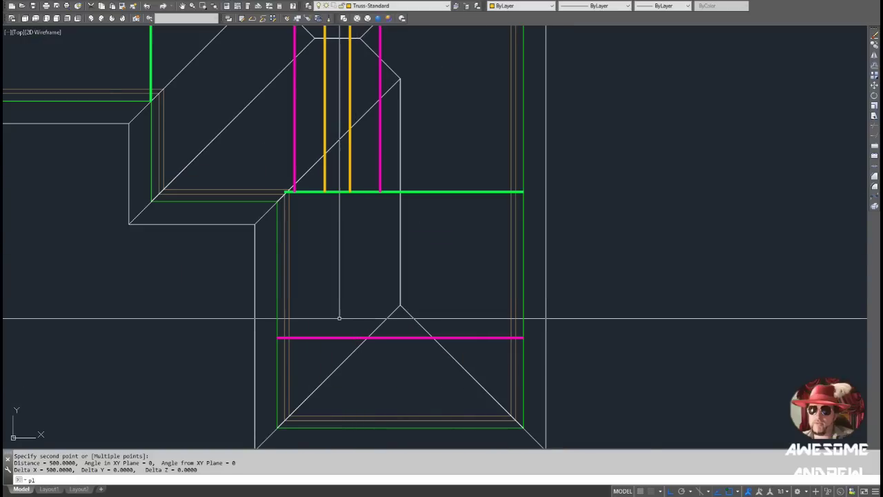
key("Return")
left_click(276, 337)
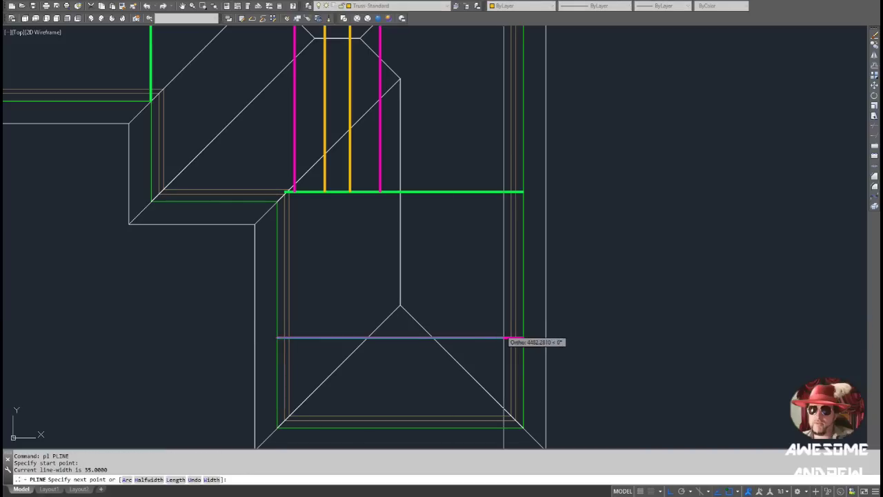
left_click(523, 337)
key("Escape")
- Move the new horizontal standard truss 600 up from the truncated girder
left_click(520, 337)
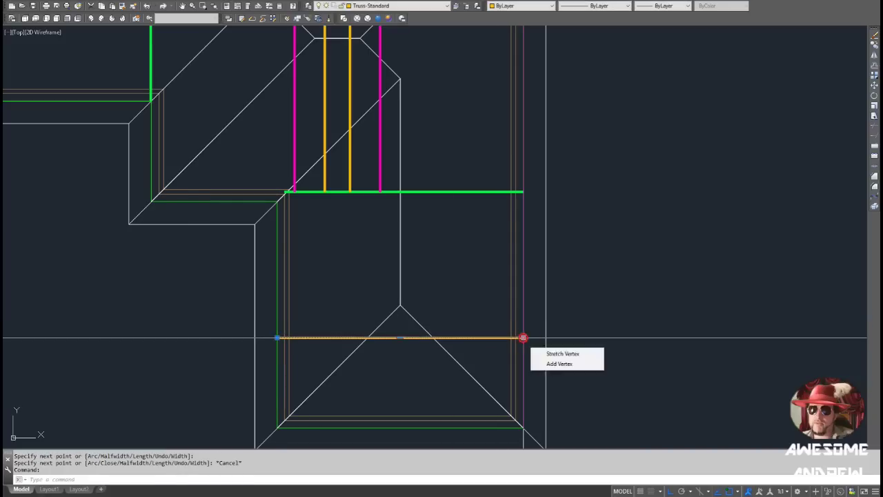
left_click(522, 337)
key("space")
type("600")
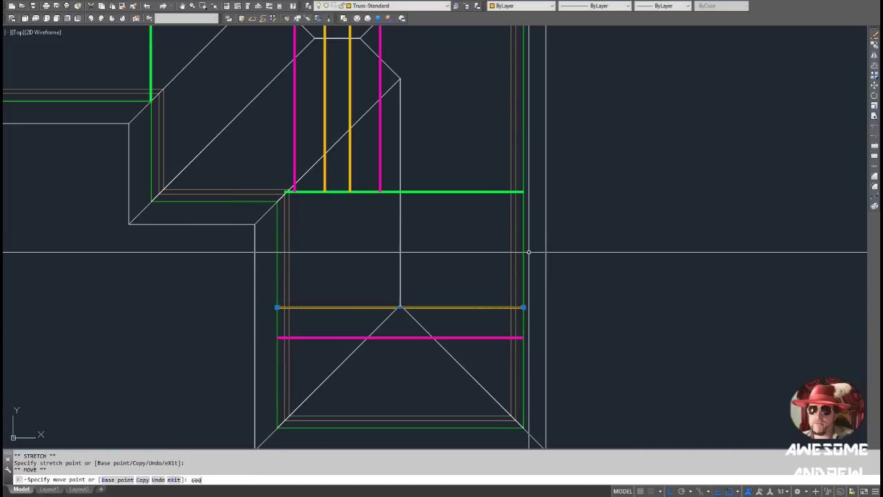
key("Return")
- Move the lower wing's horizontal truncated girder and its standard truss together 300 up
scroll(418, 306, "up", 4)
scroll(418, 311, "down", 2)
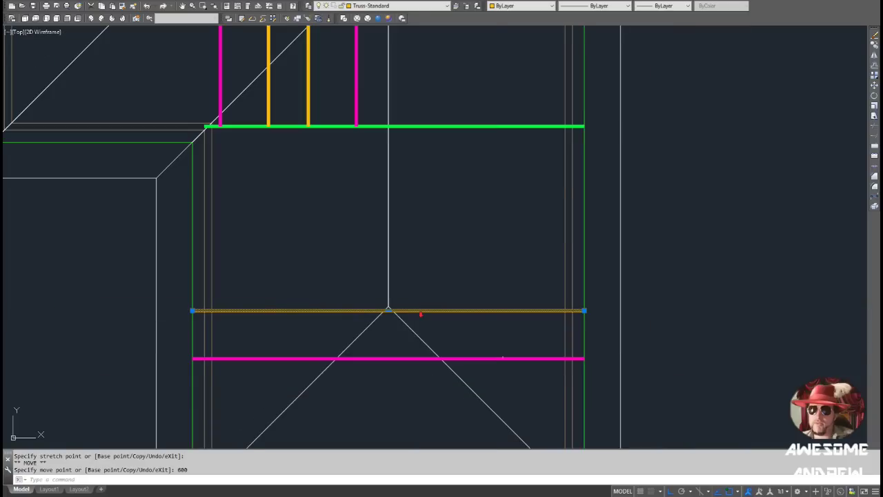
left_click(524, 359)
left_click(584, 358)
key("space")
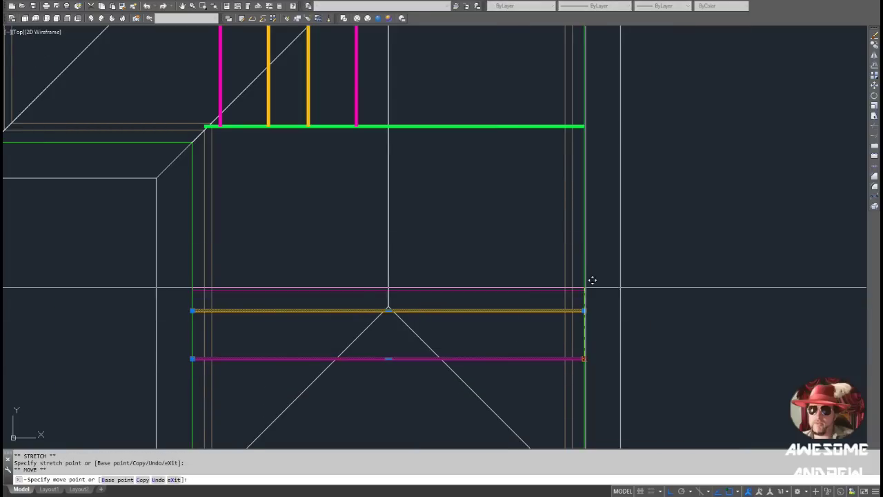
type("300")
key("Return")
key("Escape")
- Offset the lower wing's standard truss upward three times at 600 spacing, up to the horizontal girder
middle_click_drag(524, 317, 513, 325)
type("o")
key("Return")
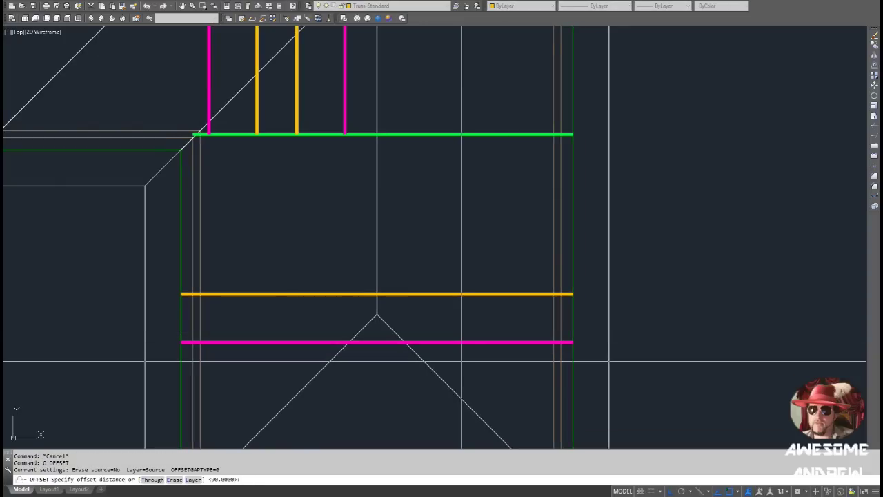
left_click(474, 296)
left_click(473, 254)
left_click(475, 246)
left_click(477, 211)
left_click(476, 198)
left_click(476, 172)
key("Escape")
- Draw a vertical standard truss polyline along the full length of the left wing's truncated girder
scroll(480, 239, "down", 2)
middle_click_drag(487, 285, 480, 247)
scroll(464, 279, "down", 1)
mouse_move(417, 193)
middle_mouse_down()
mouse_move(456, 274)
mouse_move(433, 203)
middle_mouse_up()
scroll(211, 217, "up", 2)
type("pl")
key("Return")
left_click(192, 233)
middle_click_drag(218, 142, 223, 202)
left_click(196, 69)
key("Return")
- Move the left wing's new standard truss 600 to the right of the truncated girder
left_click(196, 69)
left_click(196, 69)
key("space")
type("600")
key("Return")
key("Escape")
key("Escape")
- Offset the left wing's standard truss to the right five times at 600 spacing, up to the vertical girder
scroll(203, 176, "up", 2)
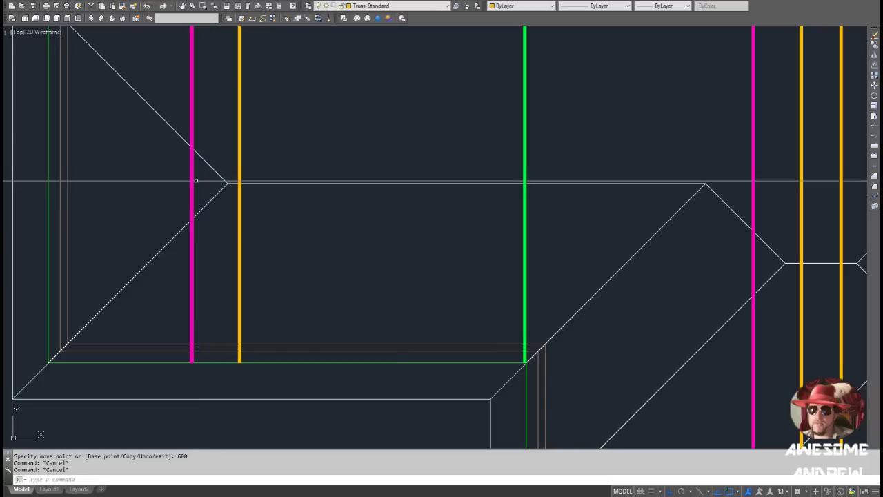
scroll(227, 200, "down", 2)
type("o")
key("Return")
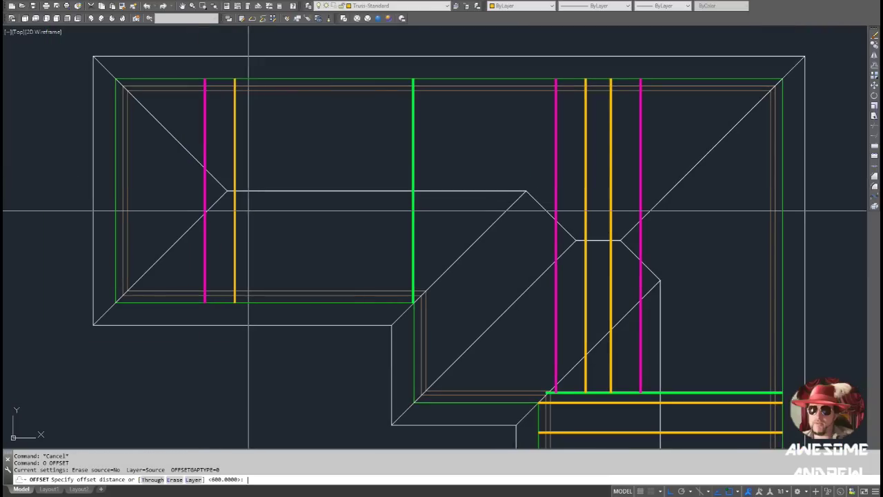
key("Return")
left_click(234, 214)
left_click(249, 211)
left_click(265, 209)
left_click(284, 212)
left_click(309, 211)
left_click(324, 211)
left_click(343, 212)
left_click(355, 211)
left_click(377, 213)
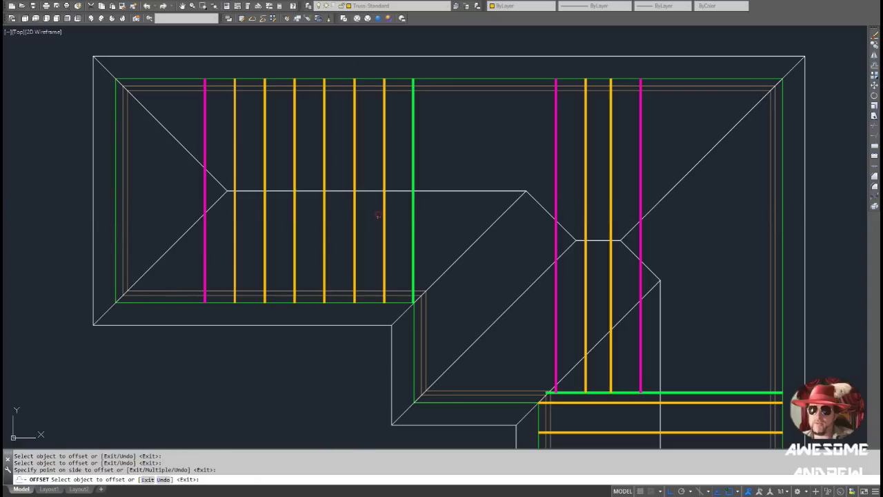
key("Escape")
- Create a new layer named Truss-Hip and give it the colour yellow
scroll(414, 240, "down", 1)
middle_click_drag(425, 252, 373, 233)
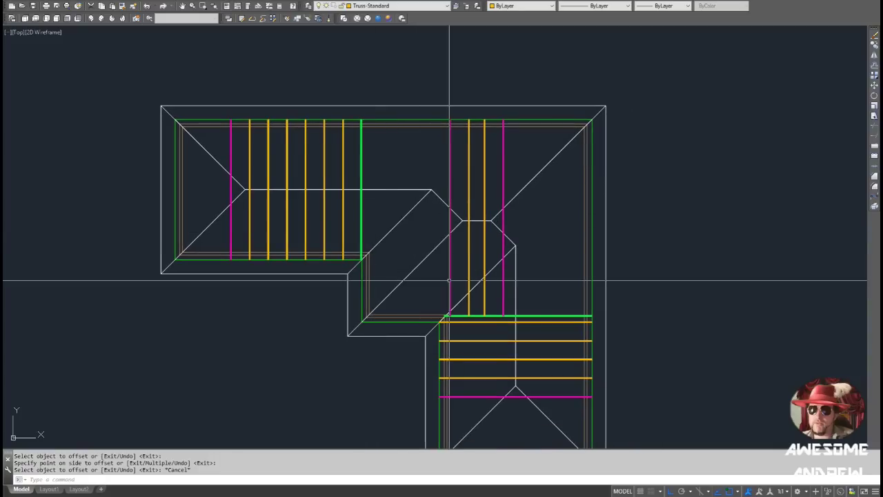
middle_click_drag(451, 269, 434, 261)
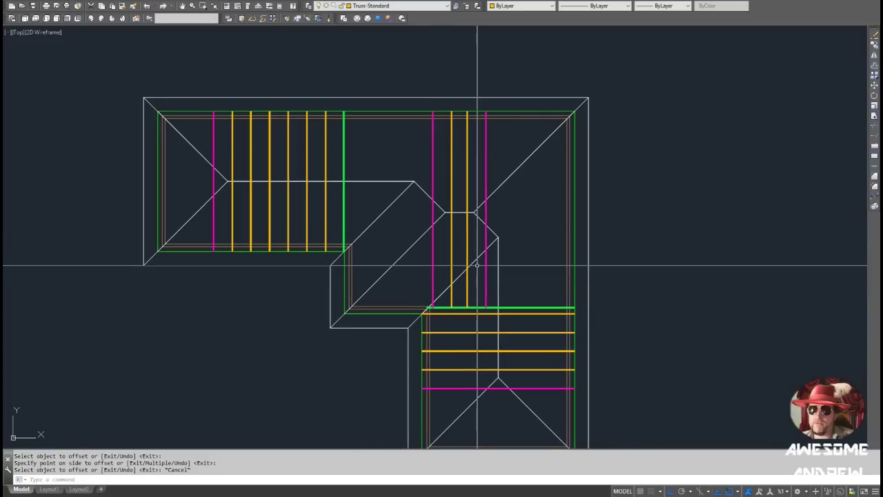
middle_click_drag(491, 160, 466, 160)
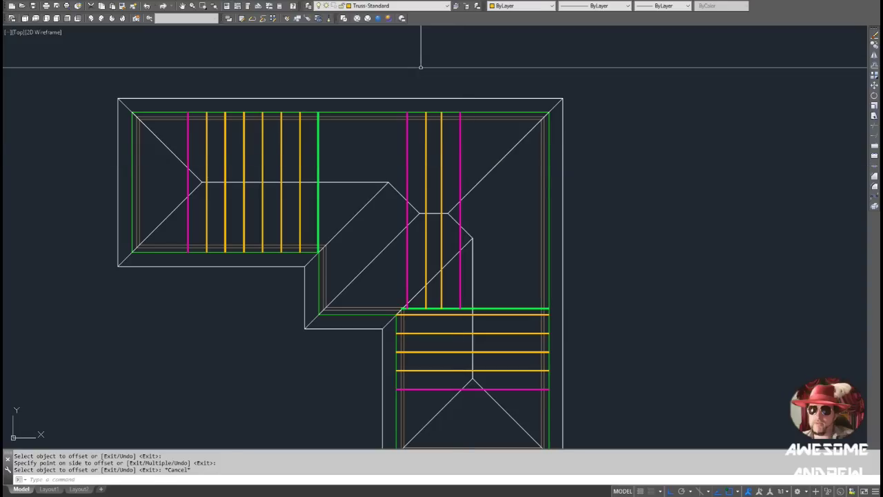
left_click(309, 6)
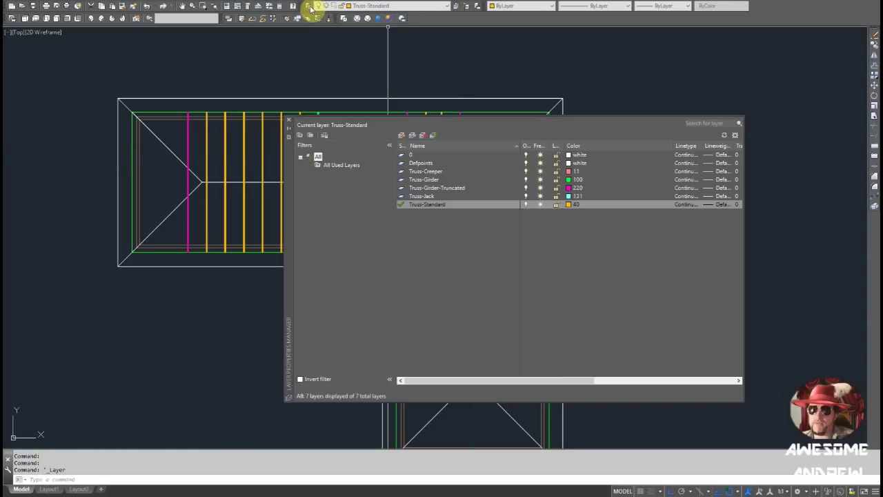
left_click(401, 136)
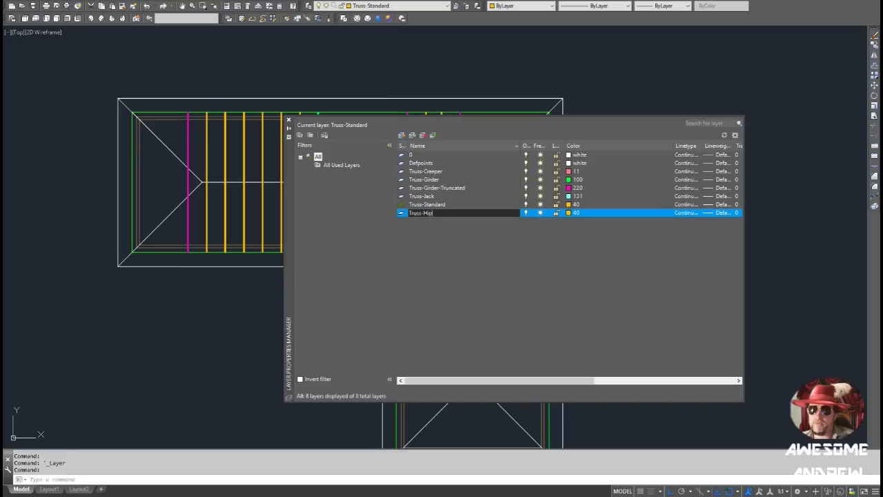
left_click(573, 213)
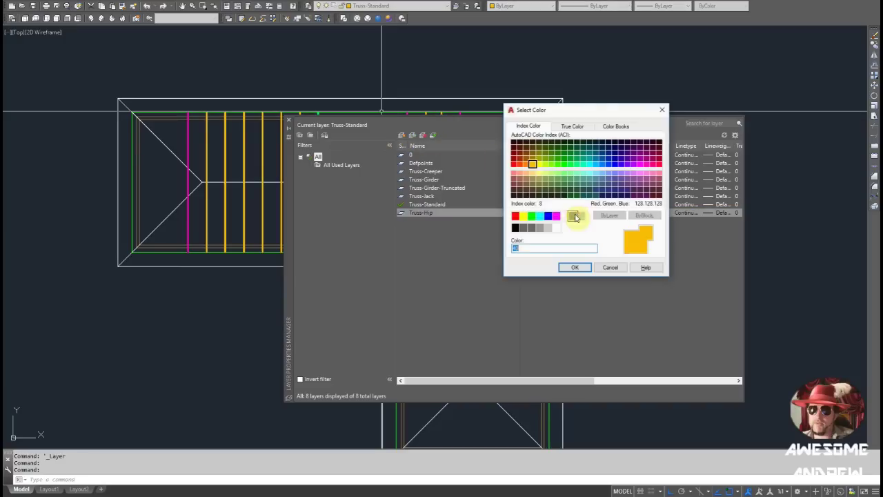
left_click(522, 216)
left_click(571, 267)
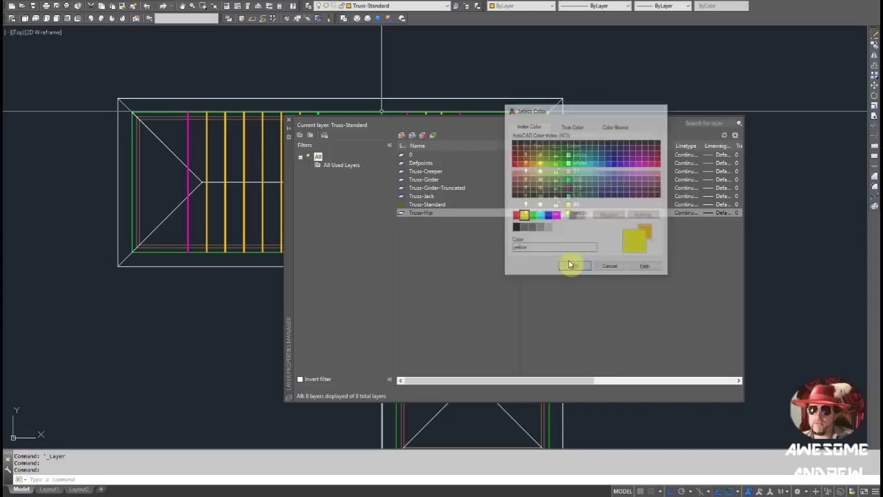
left_click(290, 121)
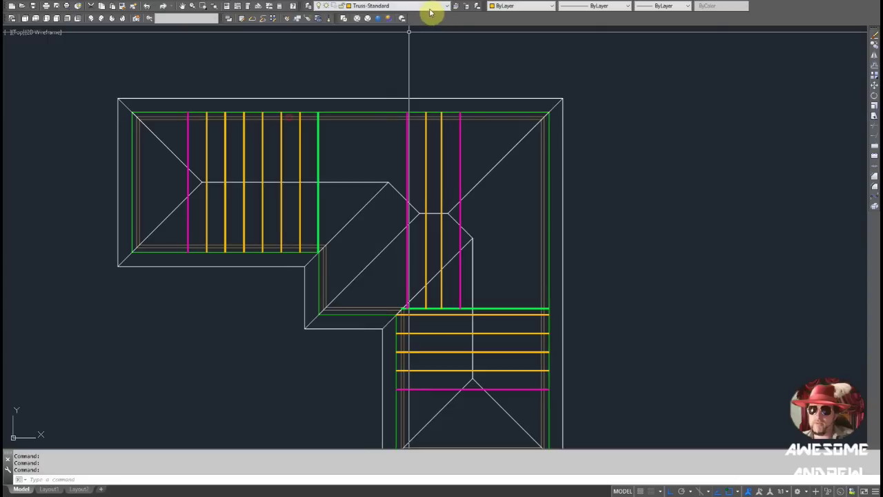
- Make Truss-Hip the current layer and rotate the UCS 45 degrees about the Z axis
left_click(429, 5)
left_click(399, 51)
key("Escape")
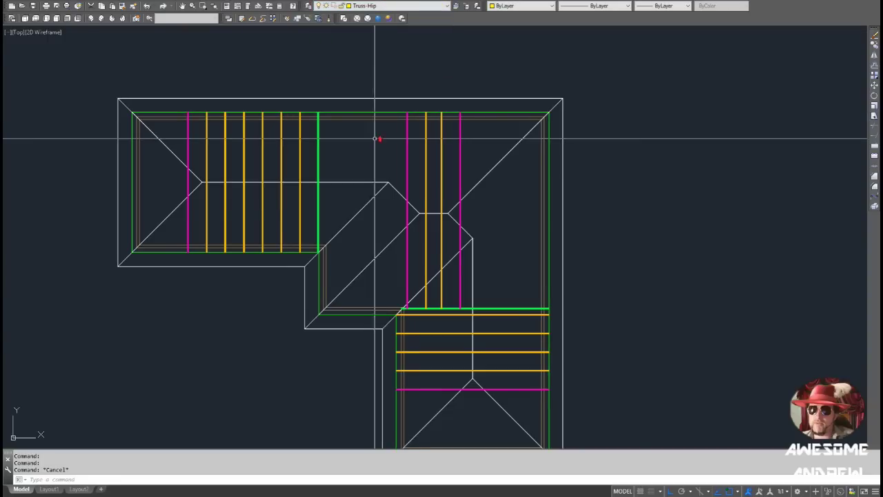
scroll(371, 138, "up", 2)
key("Return")
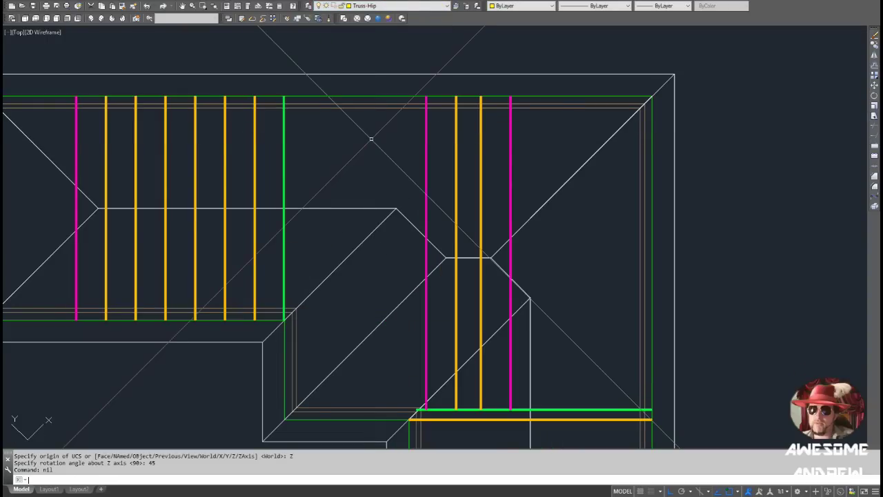
type("l")
key("Return")
left_click(395, 208)
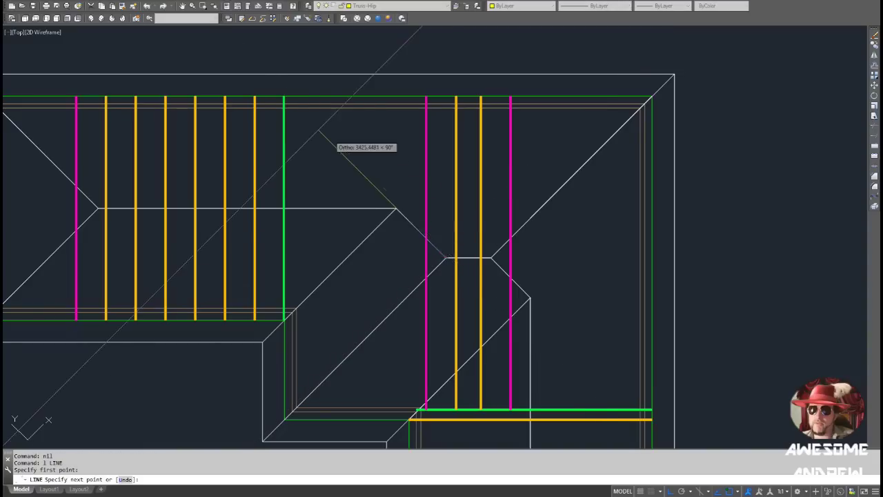
left_click(284, 94)
key("Escape")
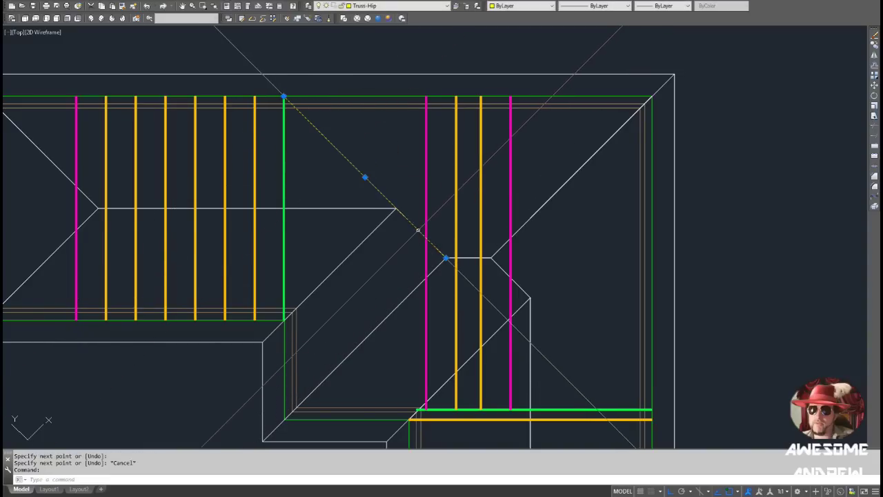
- Draw a hip truss polyline from the short ridge's left end diagonally up to the top end of the vertical girder
type("pl")
key("Return")
left_click(395, 207)
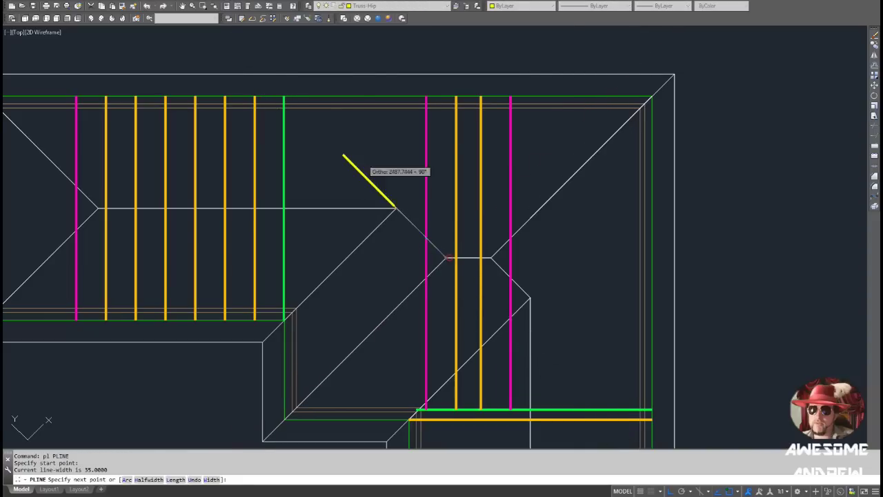
left_click(285, 92)
key("Escape")
- Draw a hip truss polyline from the short ridge's left end diagonally down to the outer corner of the roof's middle step
middle_click_drag(409, 222, 412, 189)
key("Return")
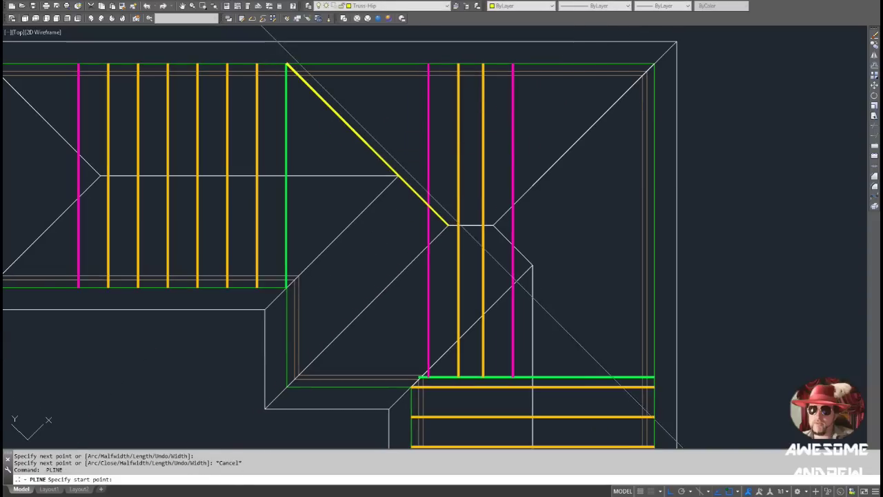
left_click(447, 225)
left_click(265, 408)
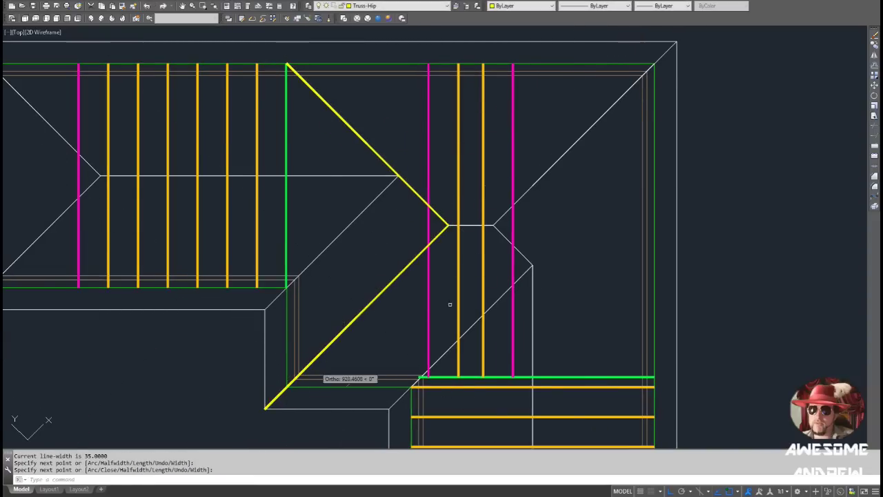
- Draw a hip truss polyline from the wall line's upper-right corner diagonally down to the short ridge's right end
key("Return")
middle_click_drag(565, 191, 513, 207)
key("Return")
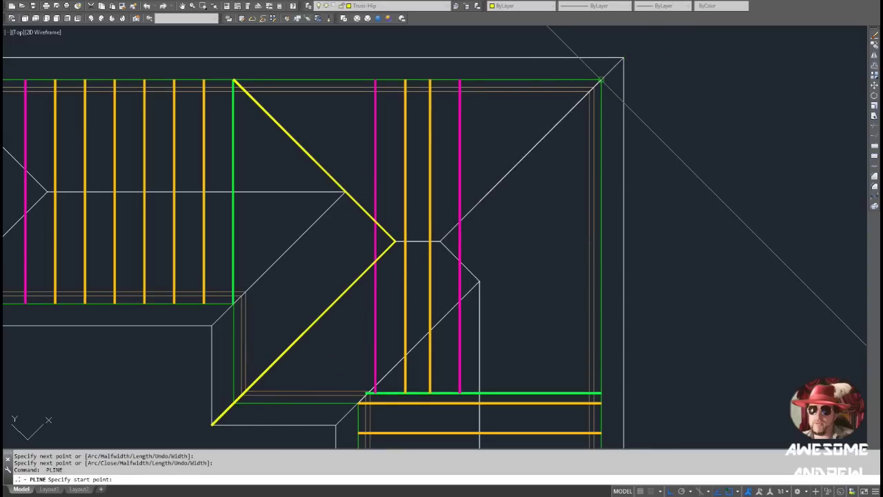
left_click(600, 81)
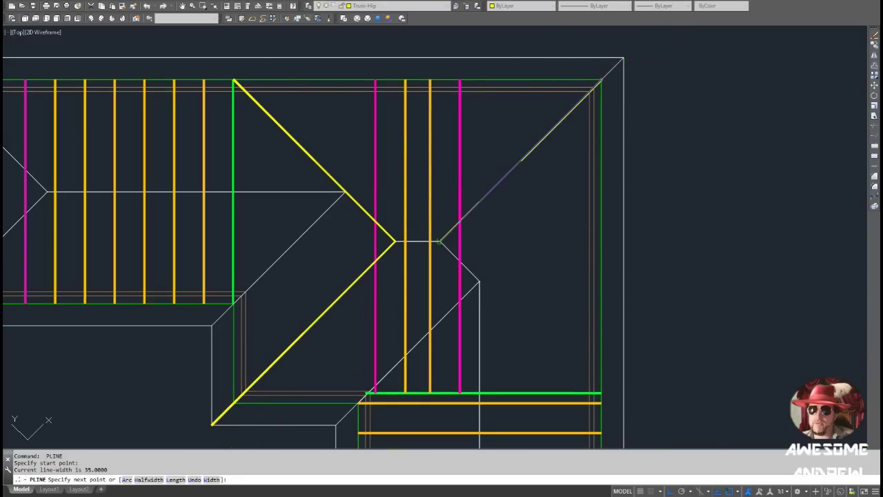
left_click(440, 241)
key("Return")
- Draw a hip truss polyline from the short ridge's right end diagonally down to just above the horizontal girder
left_click(440, 242)
middle_click_drag(439, 242, 416, 206)
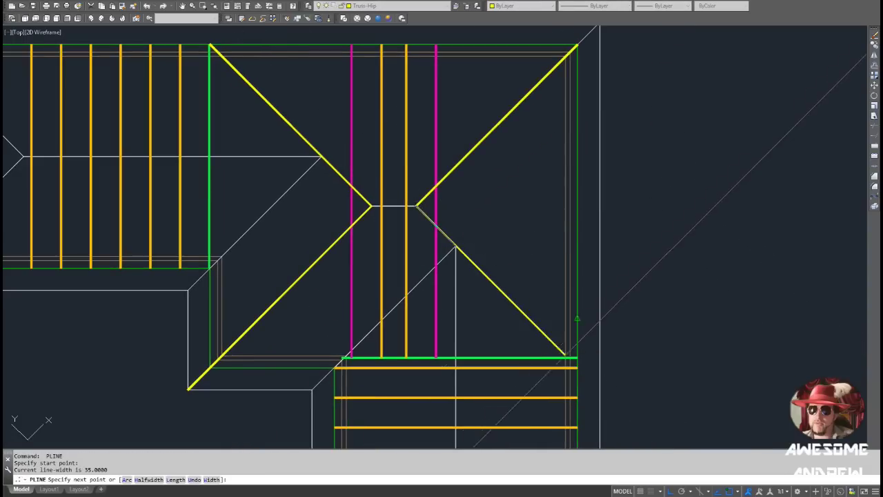
scroll(565, 355, "up", 4)
scroll(566, 358, "up", 2)
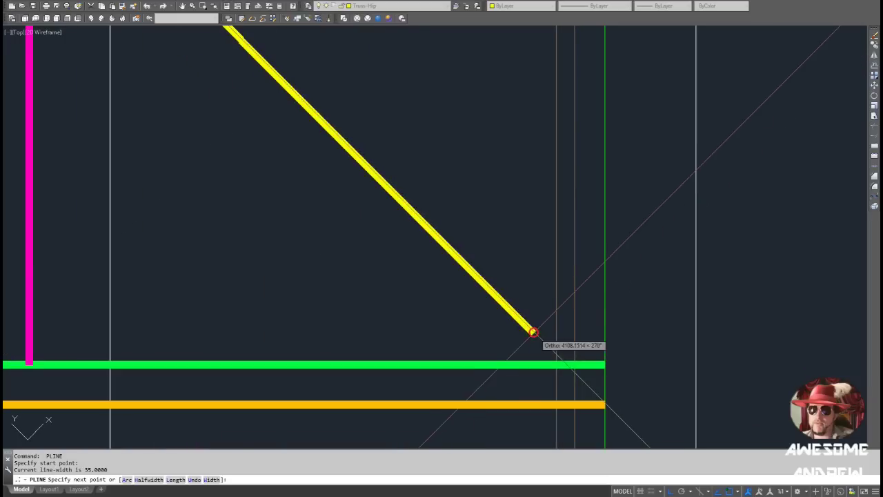
left_click(533, 332)
key("Return")
- Extend the lower end of the new hip truss to the horizontal girder
scroll(528, 331, "down", 2)
type("ex")
key("Return")
left_click(527, 348)
key("Return")
left_click(517, 331)
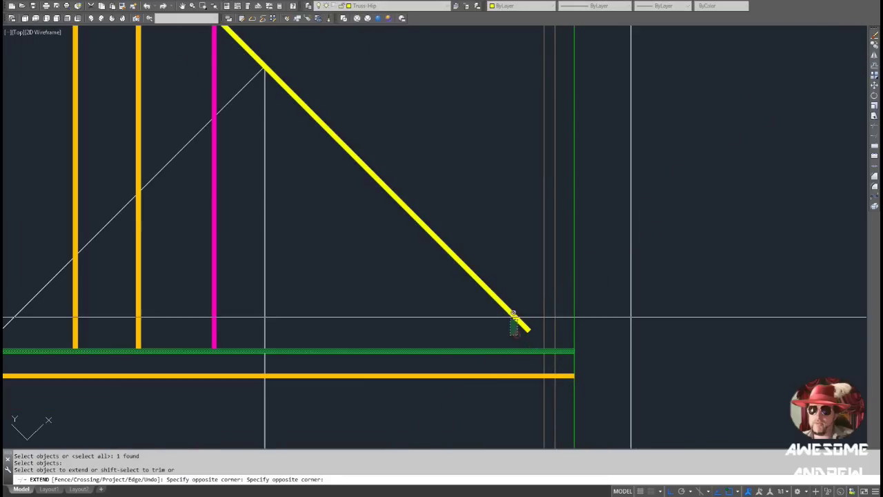
left_click(512, 315)
scroll(504, 302, "down", 2)
key("Escape")
- Draw a hip truss polyline from the lower wing's bottom-left outer roof corner to the bottom end of its ridge
scroll(498, 310, "down", 1)
middle_click_drag(458, 429, 440, 336)
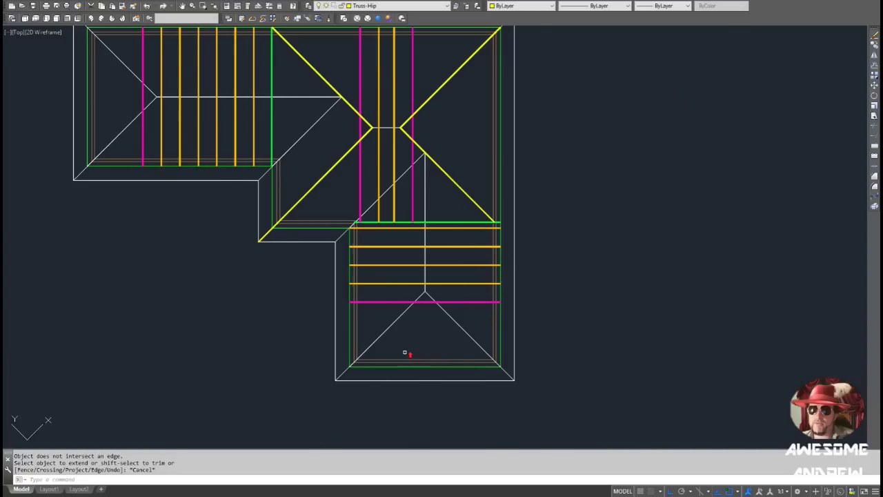
scroll(403, 353, "up", 3)
type("pl")
key("Return")
left_click(294, 396)
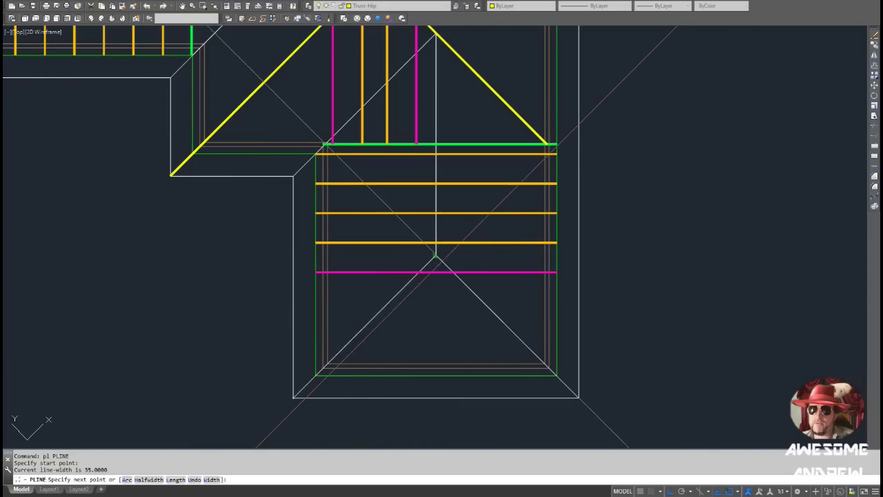
left_click(436, 256)
key("Return")
- Draw a hip truss polyline from the lower wing's bottom-right outer roof corner to the bottom end of its ridge
key("Return")
left_click(578, 397)
left_click(436, 256)
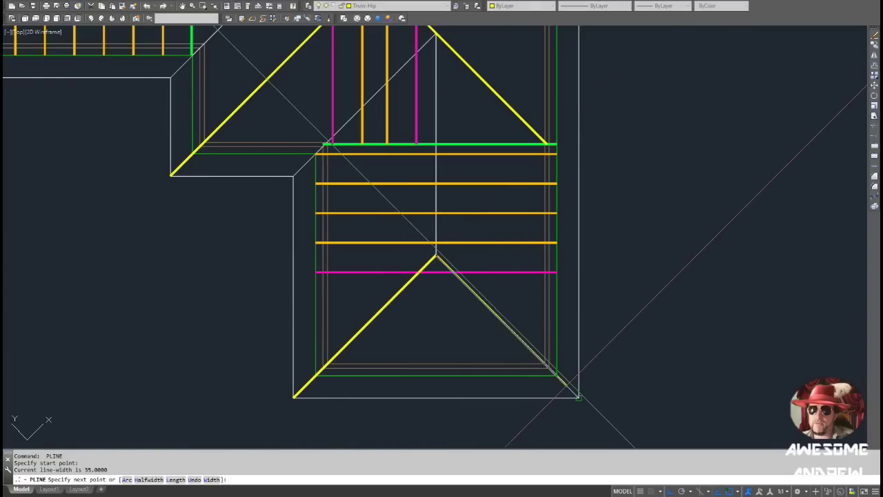
key("Return")
- Draw a hip truss polyline from the left wing's lower outer corner through the ridge's left end to its upper outer corner
scroll(606, 355, "down", 3)
scroll(367, 271, "up", 2)
key("Return")
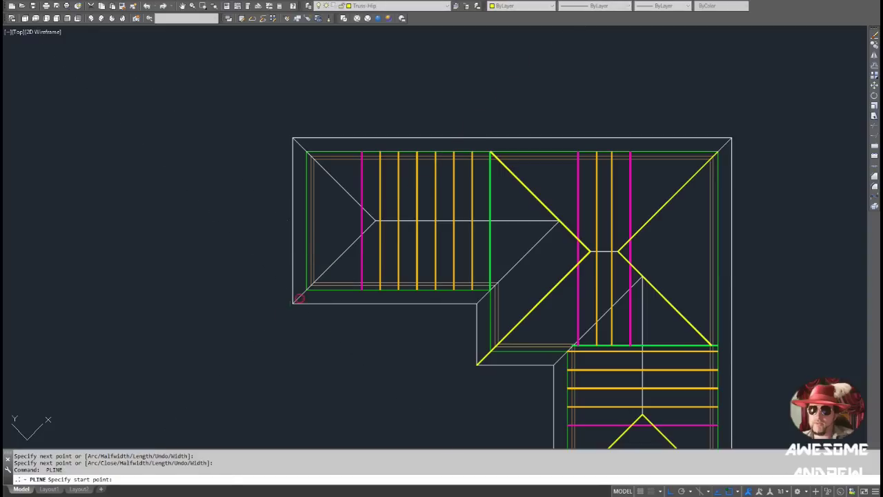
left_click(293, 302)
scroll(379, 226, "up", 2)
left_click(373, 218)
left_click(240, 84)
key("Return")
- Restore the UCS to its unrotated orientation and save the drawing
scroll(356, 149, "down", 2)
scroll(391, 175, "up", 2)
middle_click_drag(447, 185, 263, 186)
scroll(448, 171, "up", 2)
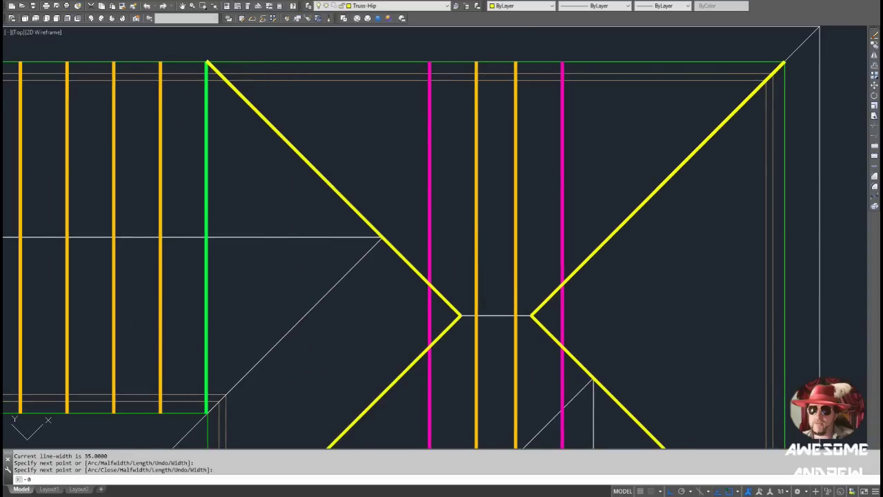
key("Return")
scroll(356, 161, "down", 2)
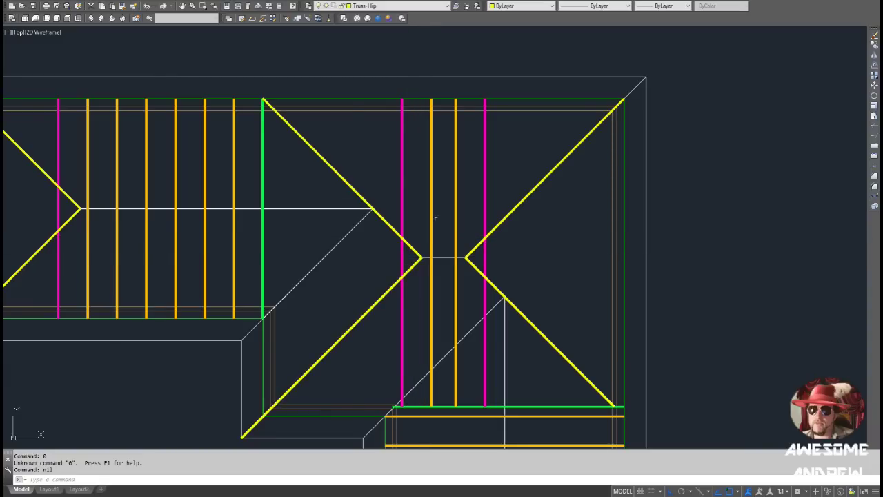
key("ctrl+s")
scroll(505, 215, "down", 3)
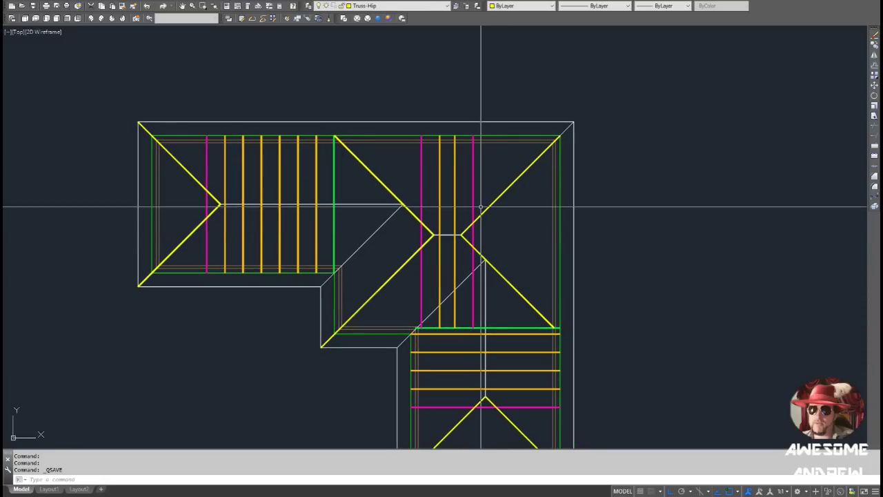
- Make Truss-Jack the current layer
left_click(418, 6)
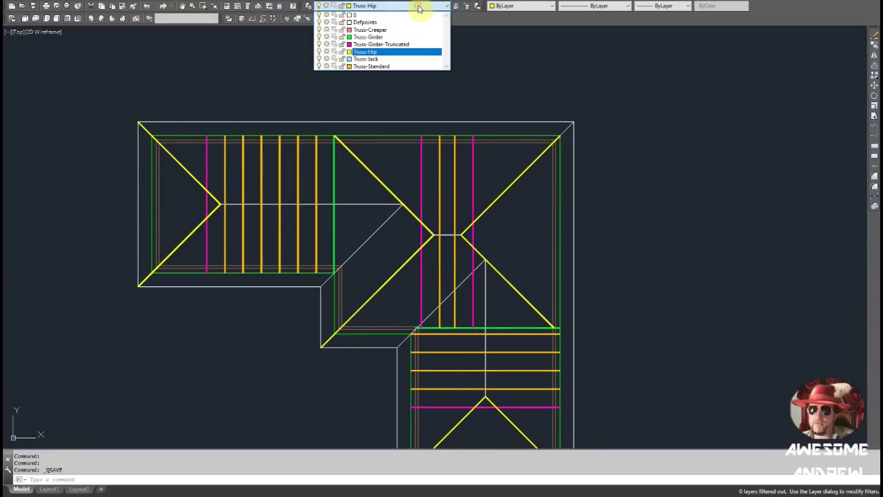
left_click(414, 58)
middle_click_drag(494, 219, 459, 207)
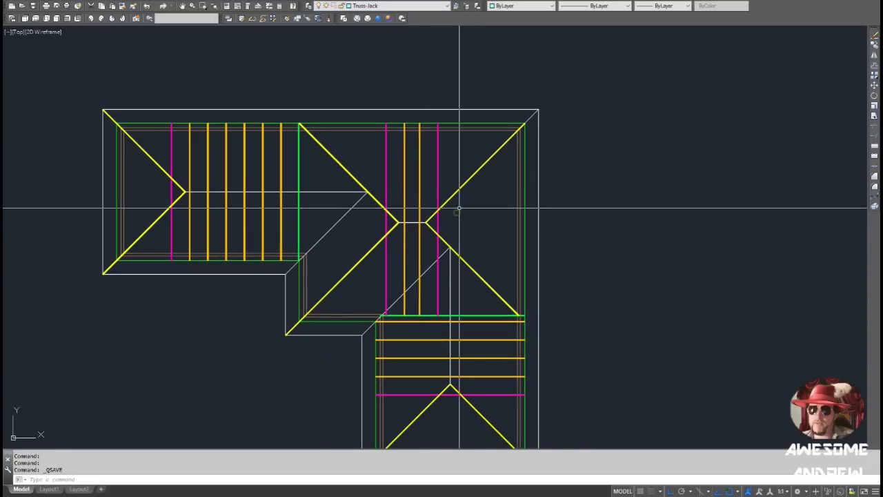
scroll(459, 207, "up", 2)
key("Return")
left_click(425, 212)
key("Escape")
- Draw a jack truss polyline from where the upper-right hip crosses the right truncated girder horizontally to the right wall line
type("pl")
key("Return")
left_click(426, 213)
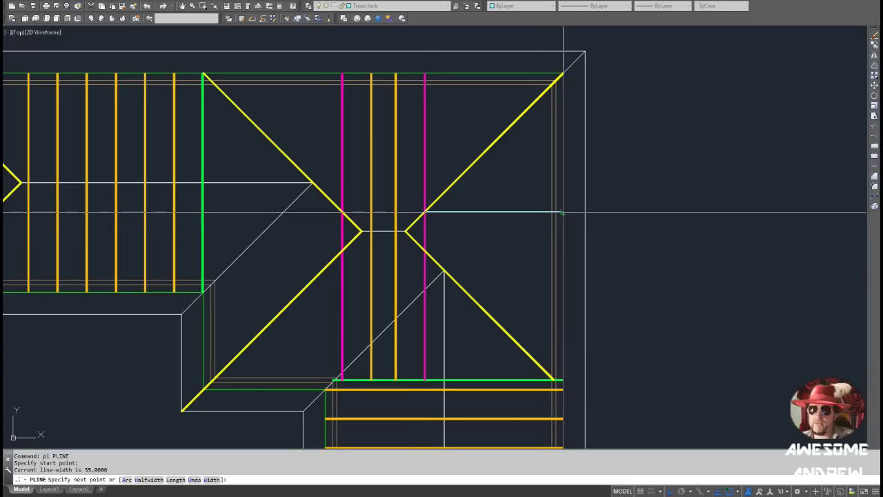
left_click(563, 213)
key("Escape")
middle_click_drag(491, 247, 454, 237)
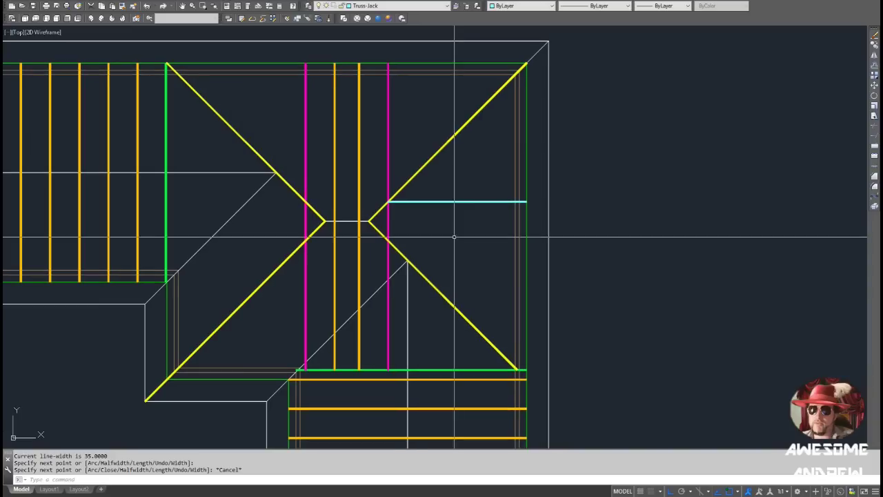
- Move the jack truss down by 50
scroll(428, 213, "up", 2)
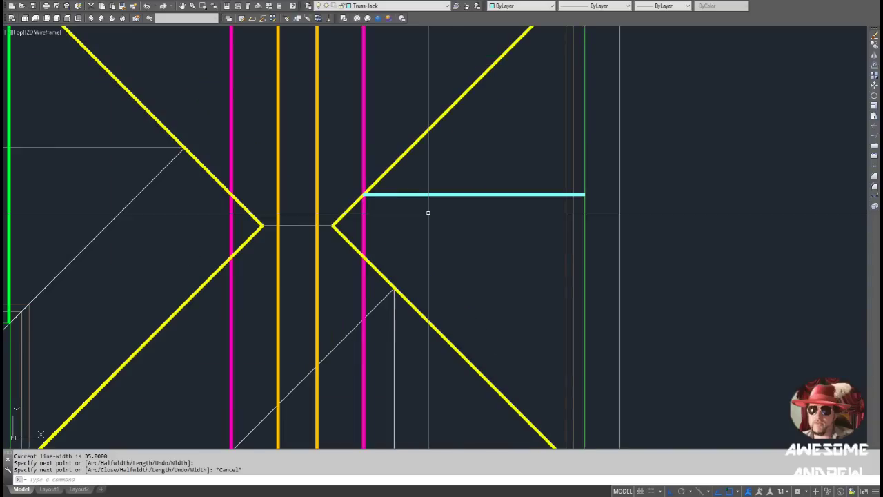
left_click(365, 195)
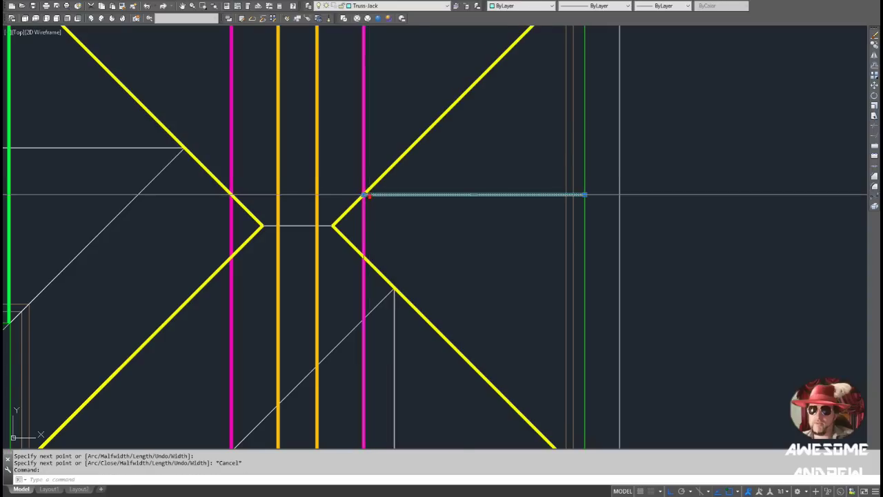
scroll(367, 197, "up", 4)
left_click(364, 195)
key("space")
type("50")
key("Return")
scroll(401, 205, "down", 2)
key("Escape")
mouse_move(423, 230)
middle_mouse_down()
mouse_move(374, 207)
mouse_move(365, 220)
middle_mouse_up()
scroll(385, 195, "down", 2)
- Extend the jack truss's left end to the upper-right hip truss
left_click(345, 211)
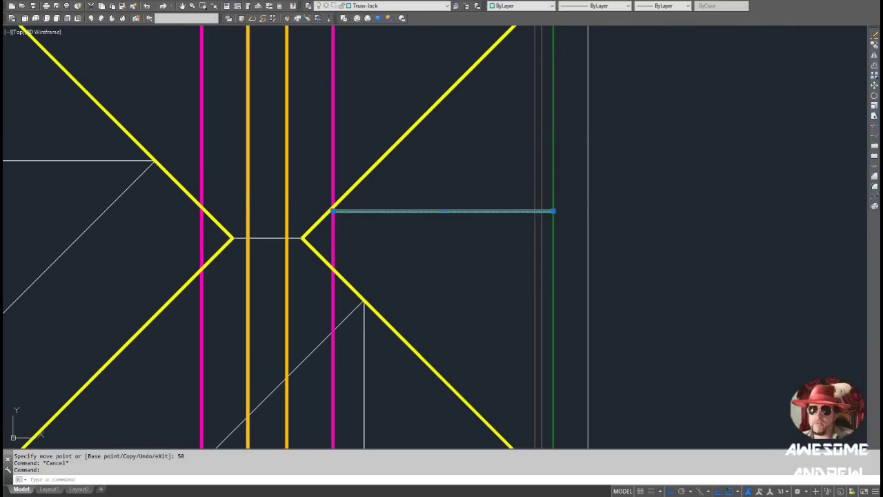
scroll(334, 210, "up", 2)
type("ex")
key("Return")
left_click(315, 222)
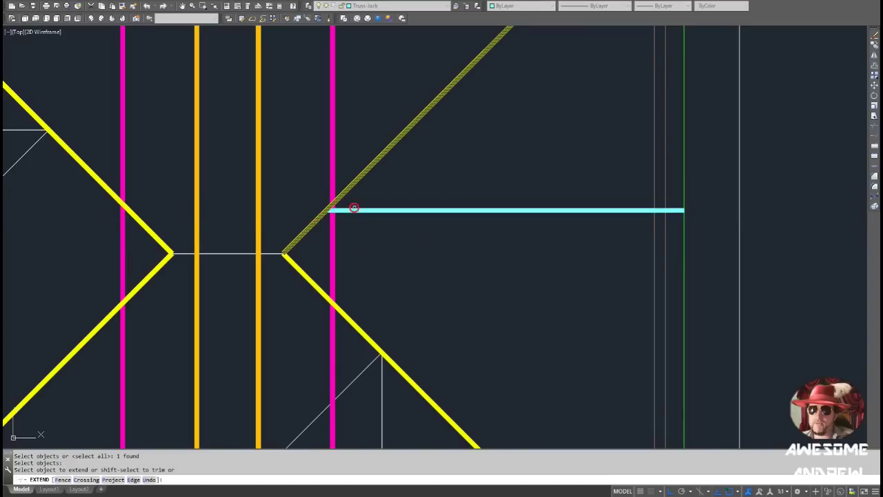
left_click(354, 208)
scroll(334, 211, "up", 1)
key("Escape")
scroll(369, 208, "down", 1)
left_click(391, 202)
left_click(382, 218)
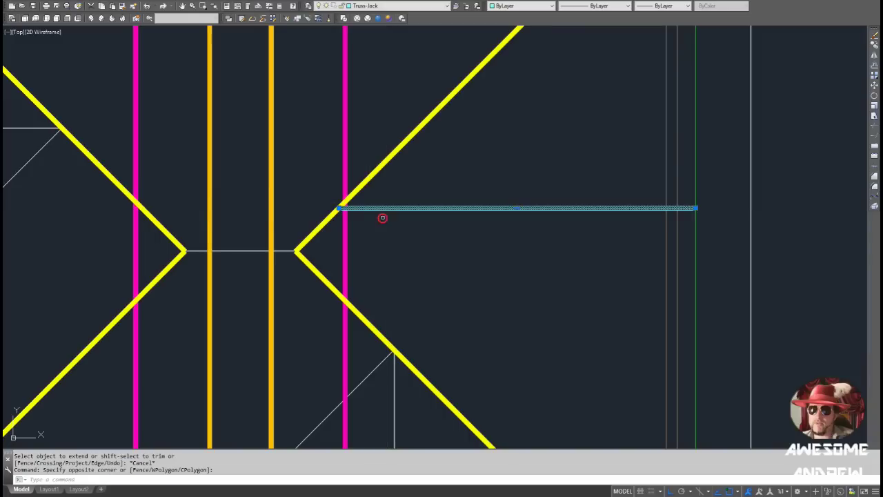
scroll(382, 218, "down", 1)
mouse_move(357, 216)
key("Escape")
- Offset the jack truss downward once, keeping the preset offset distance
type("o")
key("Return")
key("Return")
left_click(385, 212)
left_click(416, 232)
key("Escape")
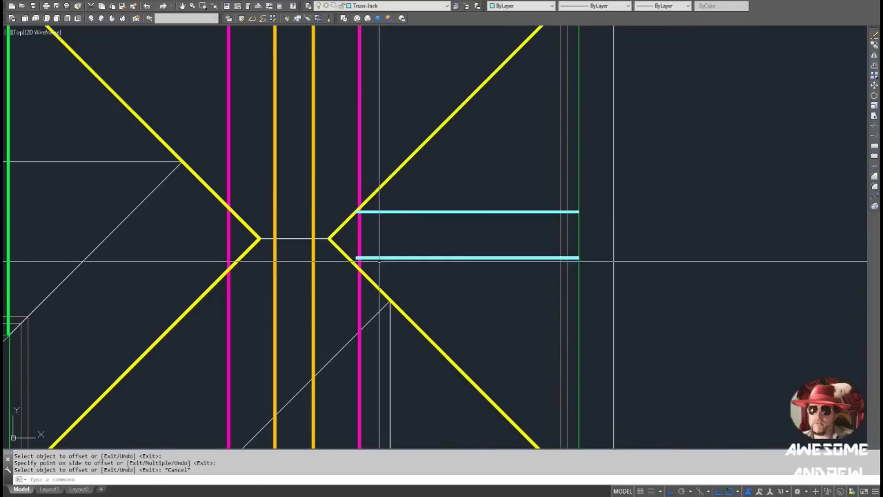
scroll(379, 256, "up", 2)
left_click(419, 271)
left_click(408, 166)
key("Escape")
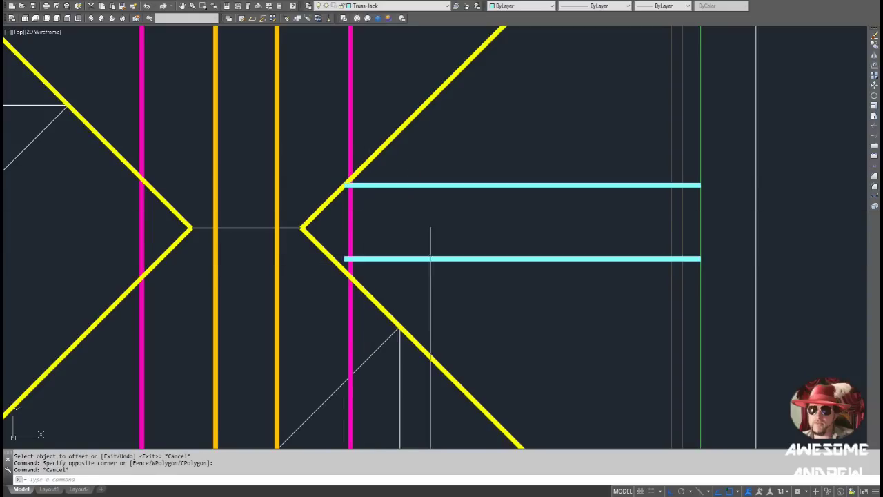
- Draw a vertical line joining the right ends of the two jack trusses
middle_click_drag(555, 216, 516, 214)
type("l")
key("Return")
left_click(660, 184)
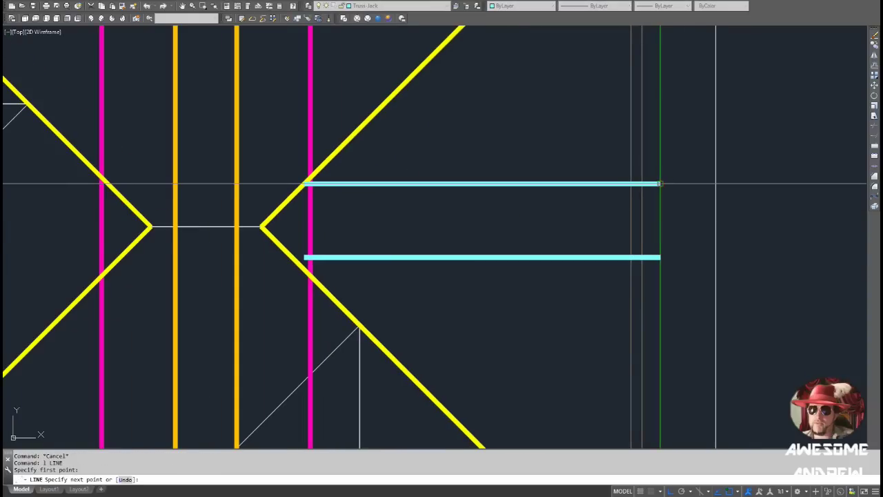
key("Return")
- Select both jack trusses together with the line joining their right ends
left_click(660, 240)
left_click(604, 235)
left_click(581, 274)
left_click(583, 212)
left_click(565, 159)
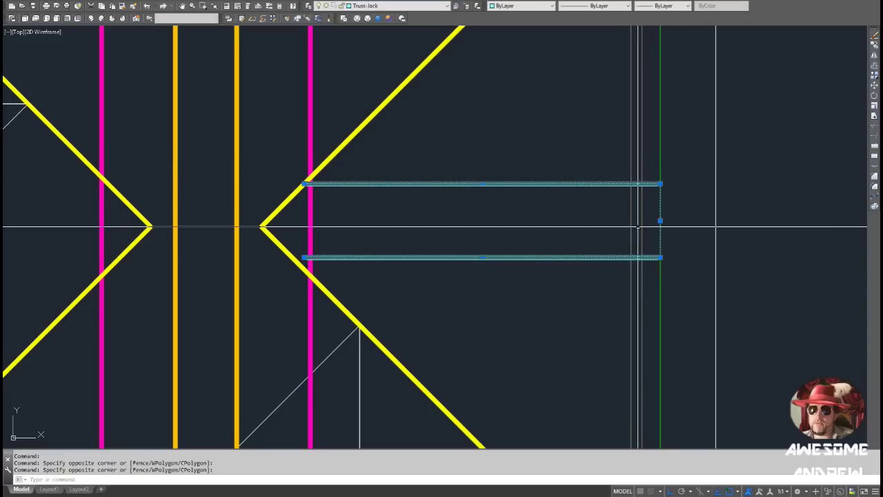
- Move the pair of jack trusses vertically to centre them on the ridge, using the midpoint between two points on the hip trusses
left_click(660, 222)
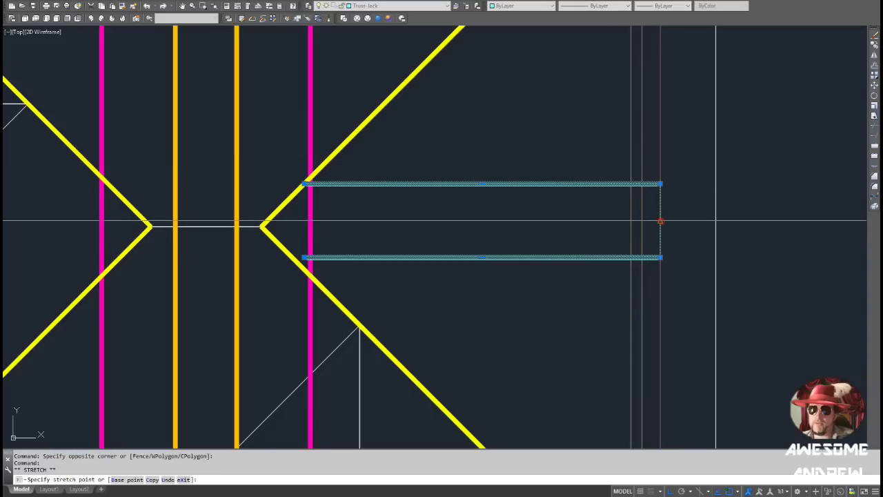
key("space")
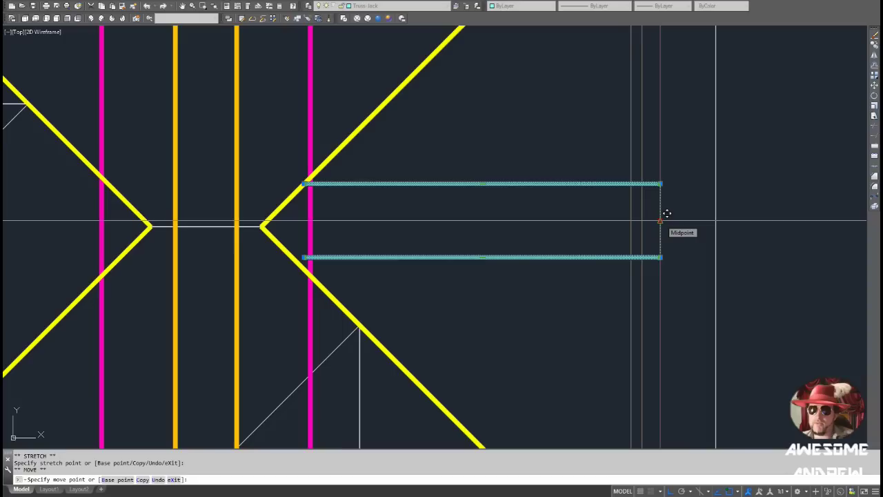
right_click(662, 223, "shift")
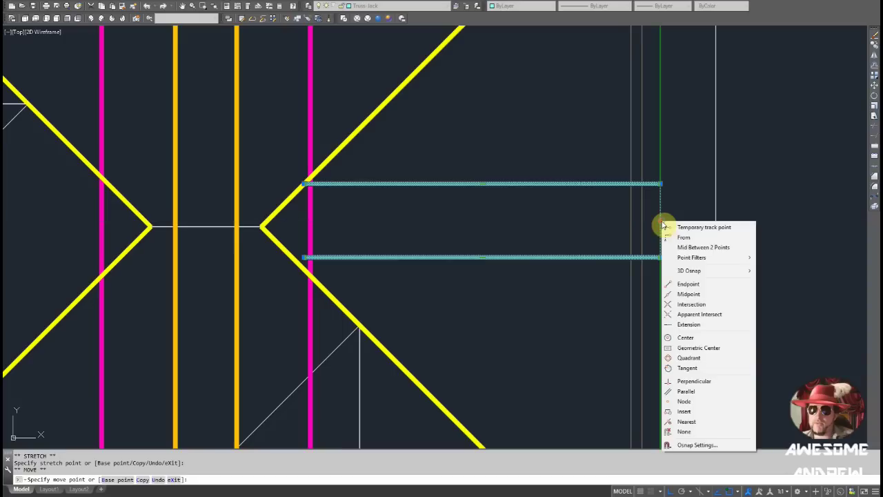
left_click(703, 247)
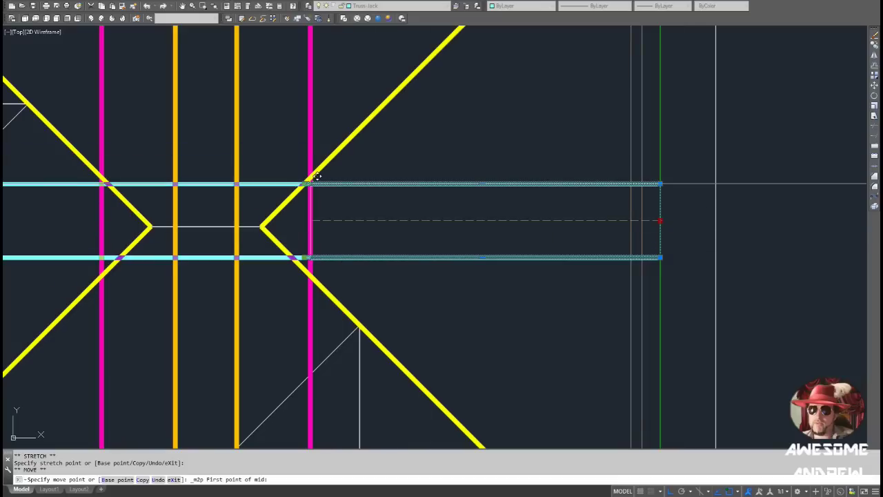
left_click(665, 170)
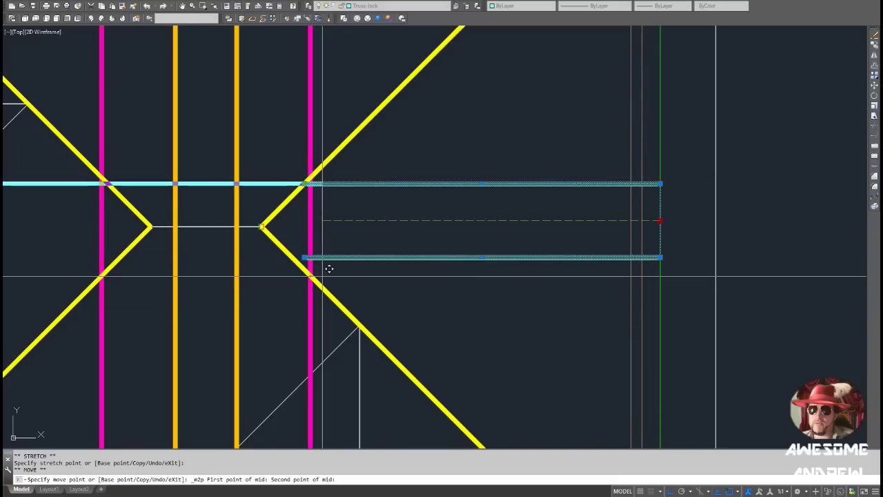
left_click(659, 272)
left_click(657, 274)
key("Escape")
scroll(487, 291, "down", 1)
middle_click_drag(484, 290, 454, 278)
scroll(460, 245, "down", 2)
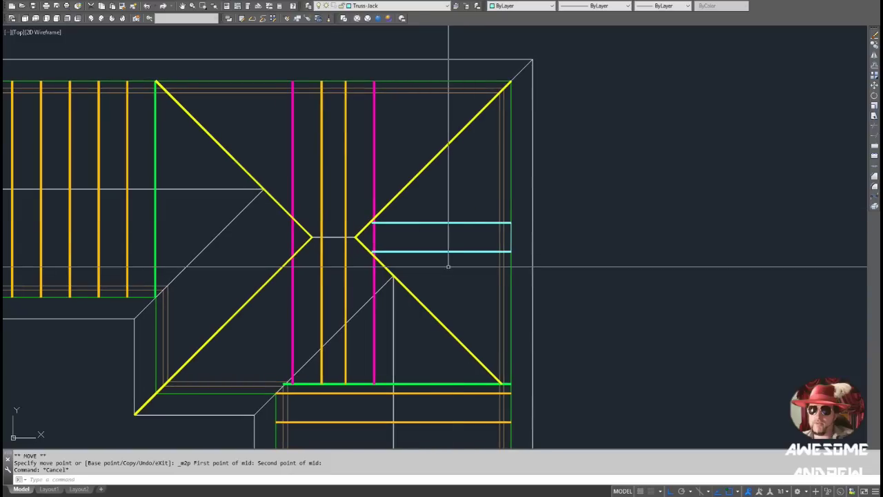
- Extend the lower jack truss of the pair to meet the lower hip truss
scroll(374, 249, "up", 3)
type("ex")
key("Return")
left_click(389, 280)
left_click(402, 268)
left_click(395, 251)
key("Return")
- Extend the upper jack truss of the pair to meet the upper hip truss
key("Return")
left_click(362, 205)
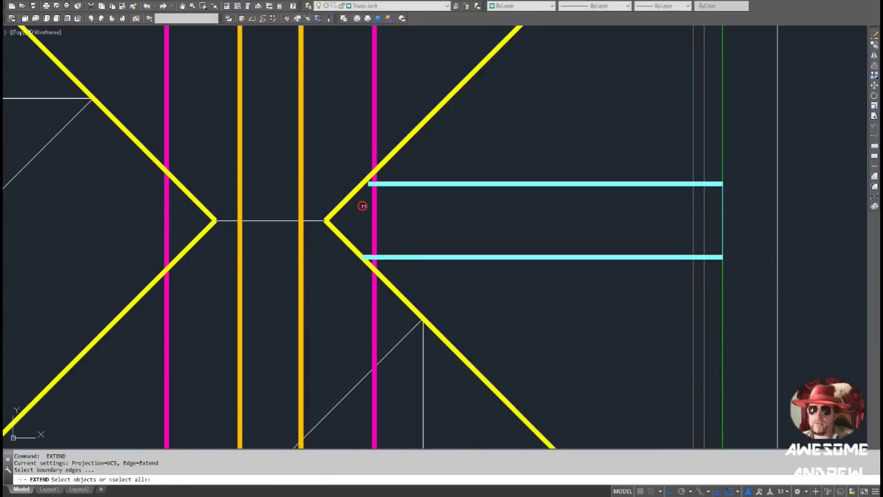
left_click(347, 190)
key("Return")
left_click(397, 201)
left_click(398, 183)
key("Escape")
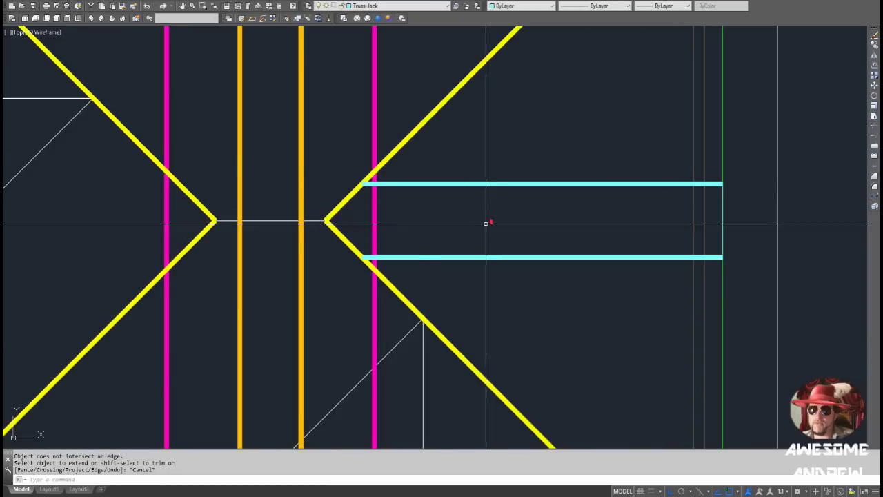
- Copy both jack trusses to the opposite side of the short ridge, running from the green girder truss to the hip trusses
scroll(488, 222, "down", 2)
left_click(537, 266)
left_click(522, 194)
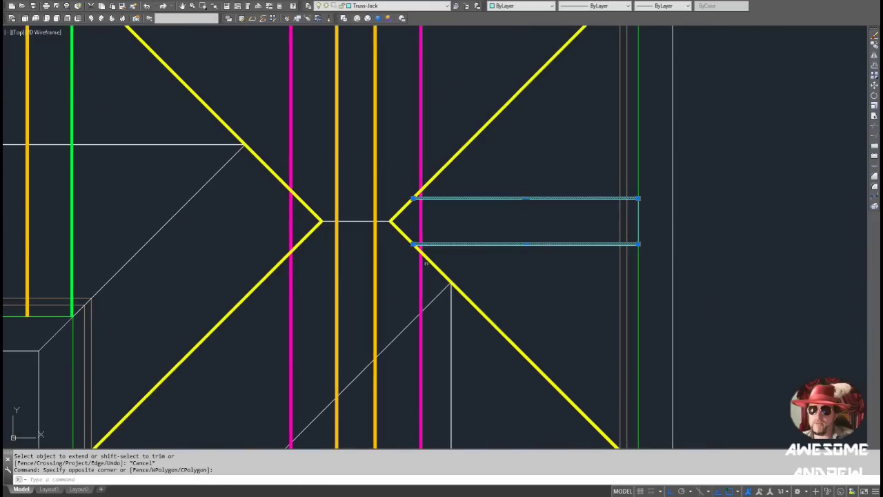
left_click(414, 243)
key("space")
scroll(412, 243, "down", 2)
type("c")
key("space")
scroll(217, 250, "up", 2)
left_click(186, 245)
key("Escape")
key("Escape")
scroll(386, 240, "down", 2)
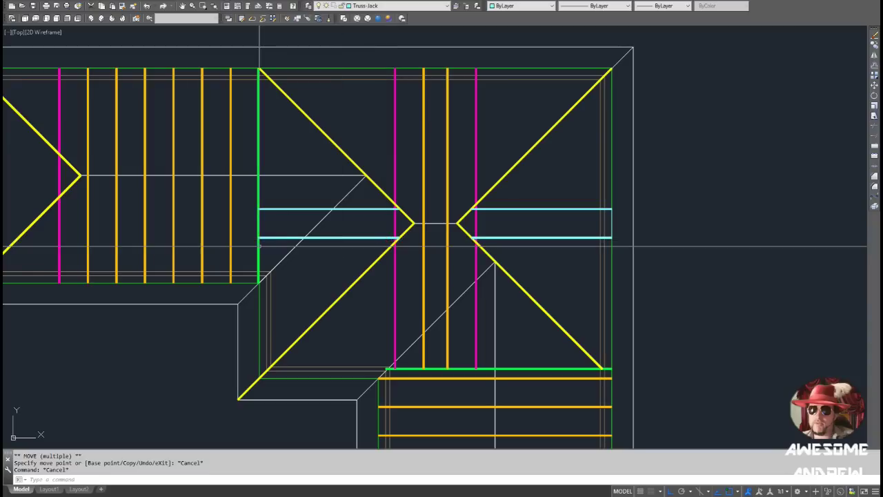
scroll(341, 218, "up", 1)
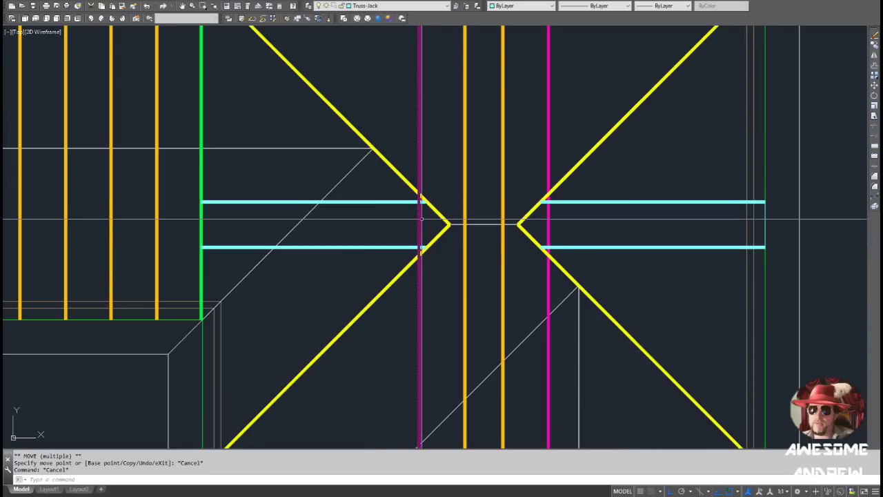
- Measure the gap between the two hip trusses along the truncated girder at the lower wing's hip end
scroll(421, 219, "down", 2)
middle_click_drag(448, 236, 409, 234)
middle_click_drag(394, 265, 365, 124)
middle_click_drag(418, 328, 387, 262)
middle_click_drag(414, 329, 402, 304)
scroll(395, 266, "up", 2)
key("space")
left_click(388, 261)
left_click(443, 258)
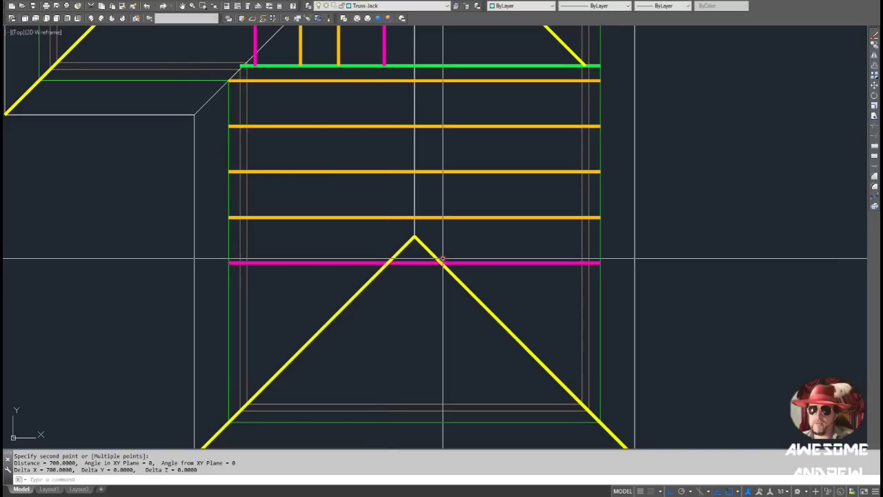
middle_click_drag(426, 298, 414, 273)
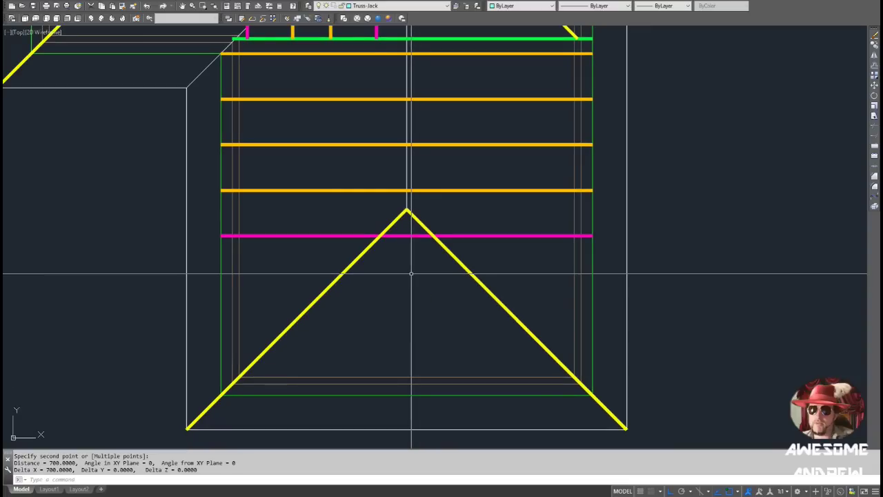
- Draw a jack truss polyline from the lower wing's hip apex perpendicular to the outer eave line
type("pl")
key("Return")
left_click(407, 209)
left_click(439, 428)
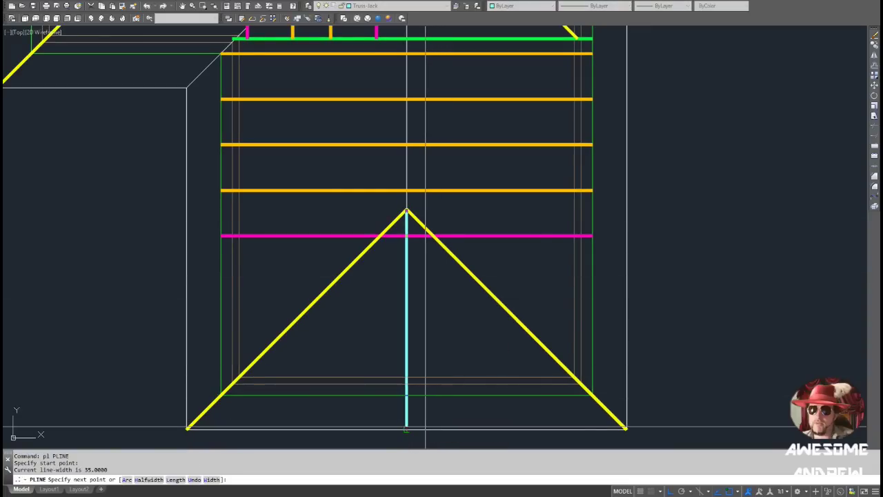
key("Escape")
key("Escape")
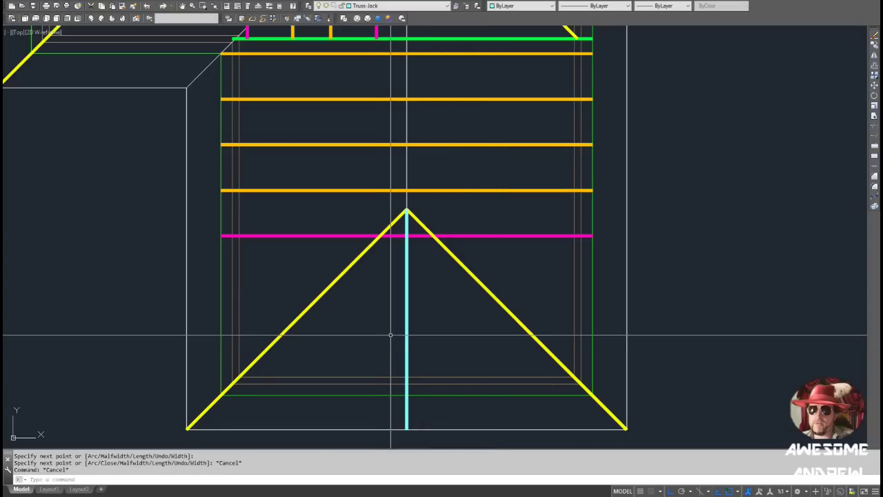
- Move the new vertical jack truss 300 to the left of the hip apex
left_click(406, 235)
left_click(407, 210)
key("space")
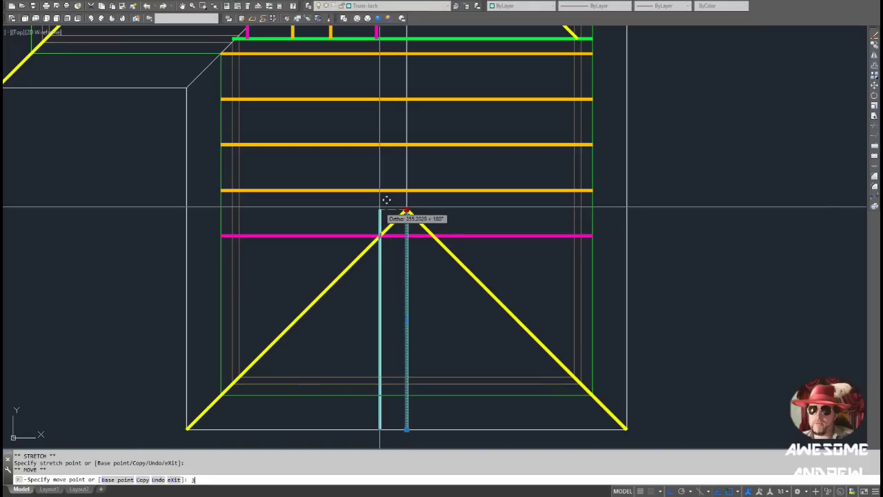
type("300")
key("Return")
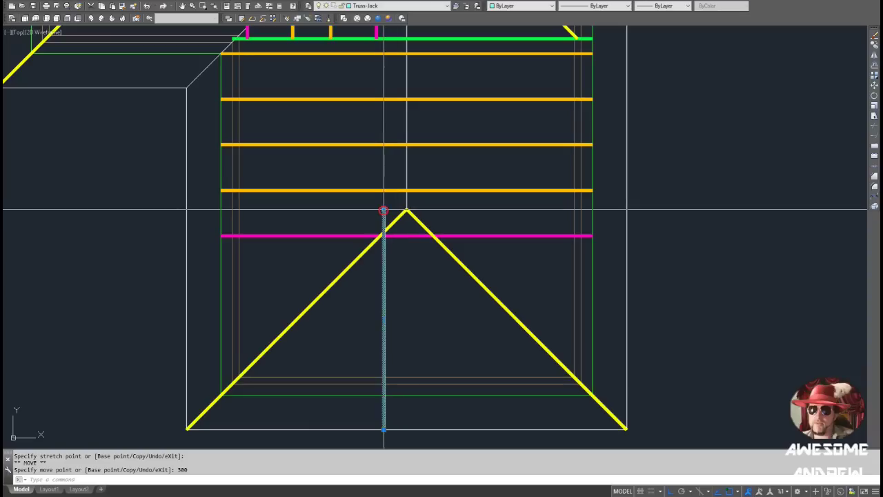
- Copy the vertical jack truss 600 to the right
type("c")
key("Return")
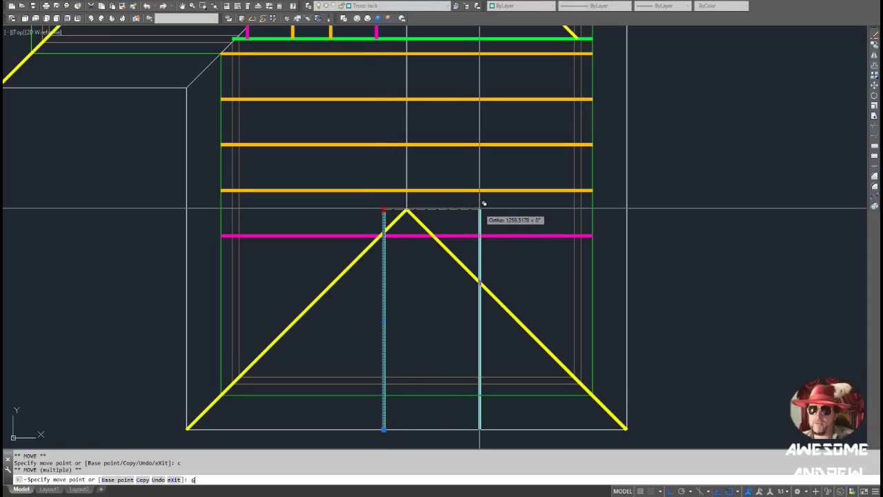
type("300")
key("Return")
key("Escape")
key("Escape")
key("Escape")
- Trim both vertical jack trusses where they overrun the hip trusses near the lower wing's apex
type("tr")
key("Return")
left_click(391, 221)
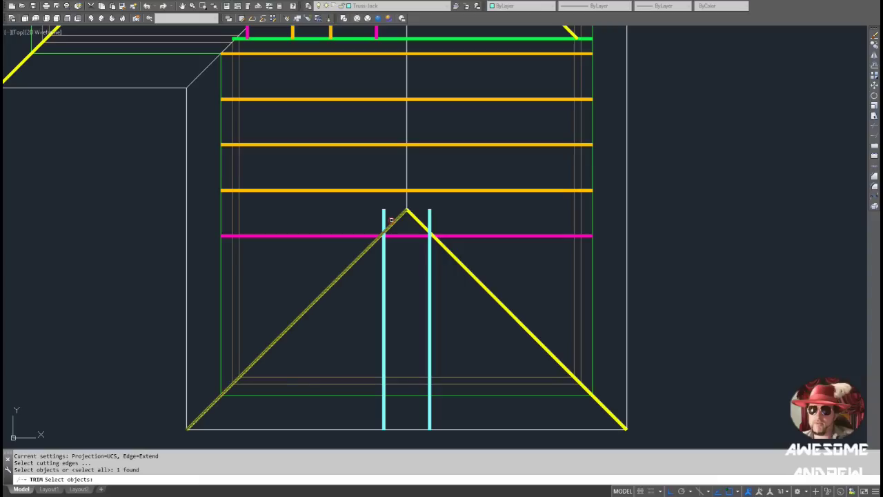
key("Return")
key("Return")
left_click(418, 220)
key("Return")
key("Escape")
scroll(451, 231, "down", 5)
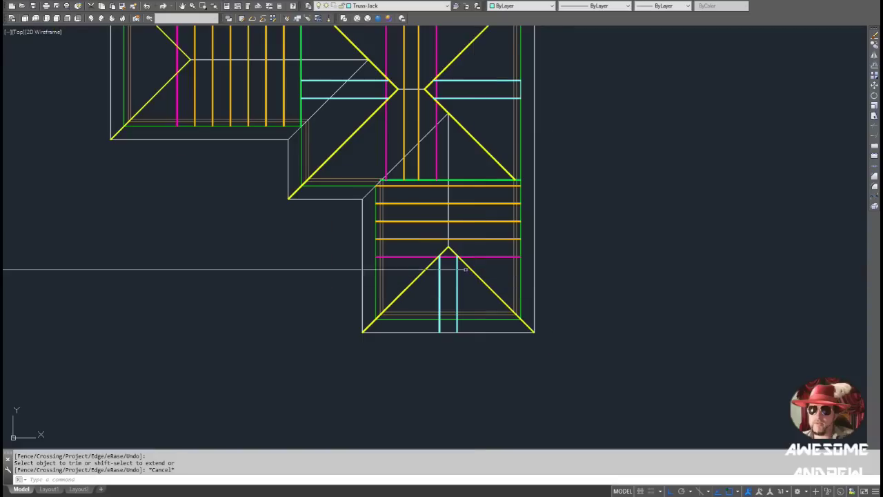
- Measure the gap between the two hip trusses along the truncated girder at the left wing's hip end
scroll(187, 157, "up", 2)
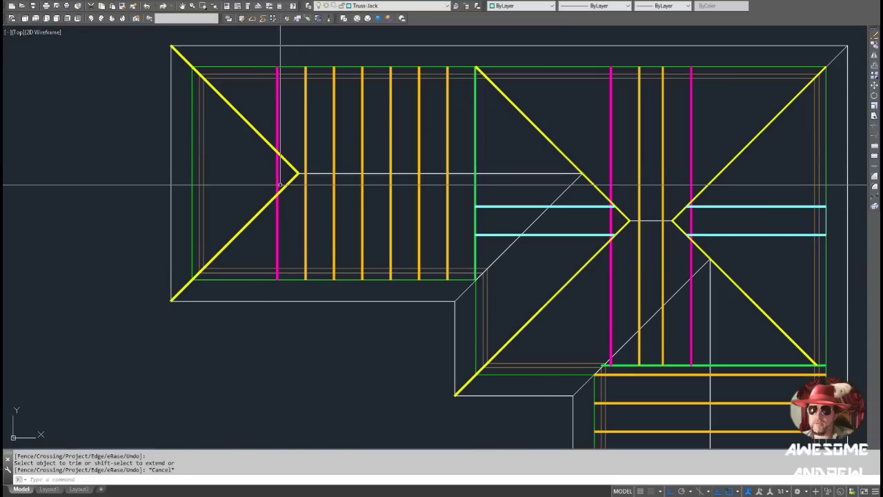
scroll(268, 152, "up", 2)
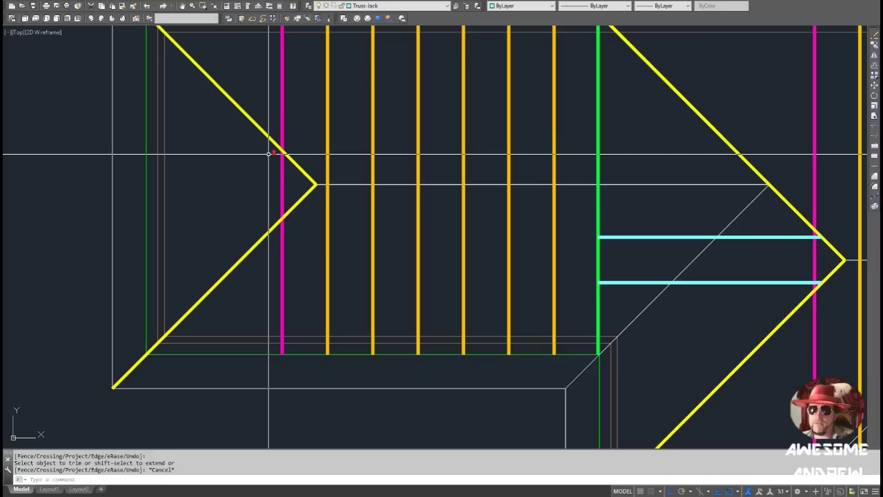
type("i")
key("Return")
left_click(282, 150)
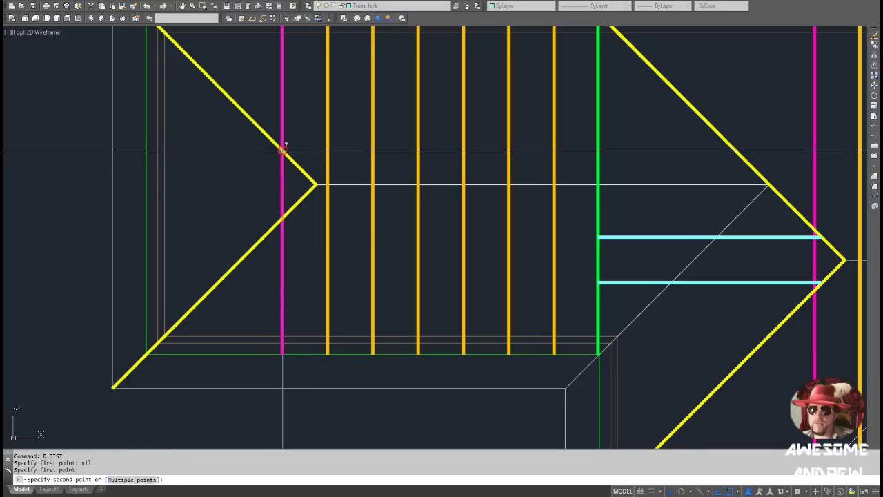
left_click(284, 214)
scroll(287, 215, "down", 2)
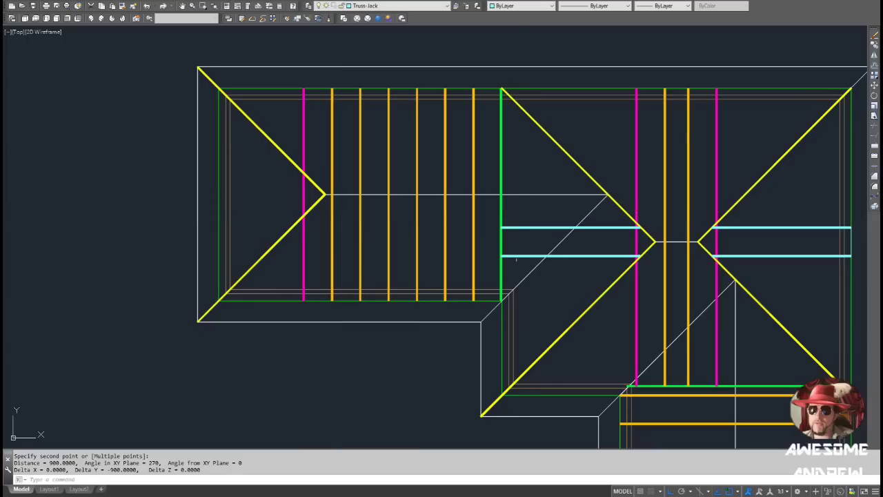
- Copy the lower jack truss from the central section to the middle of the left wing's truncated girder
left_click(574, 266)
left_click(571, 249)
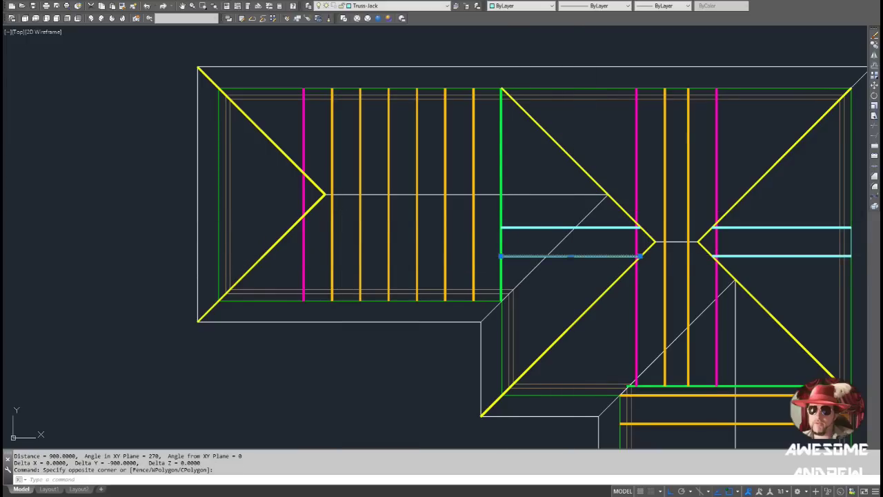
left_click(640, 256)
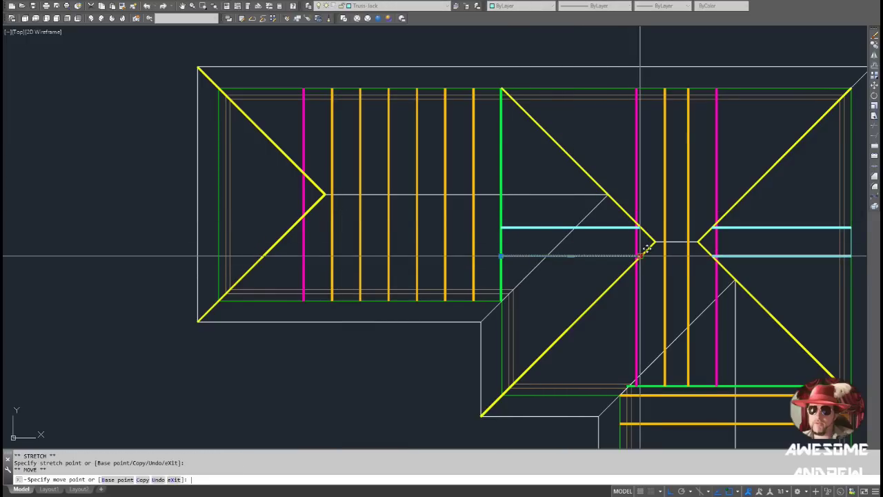
left_click(302, 195, "ctrl")
key("Escape")
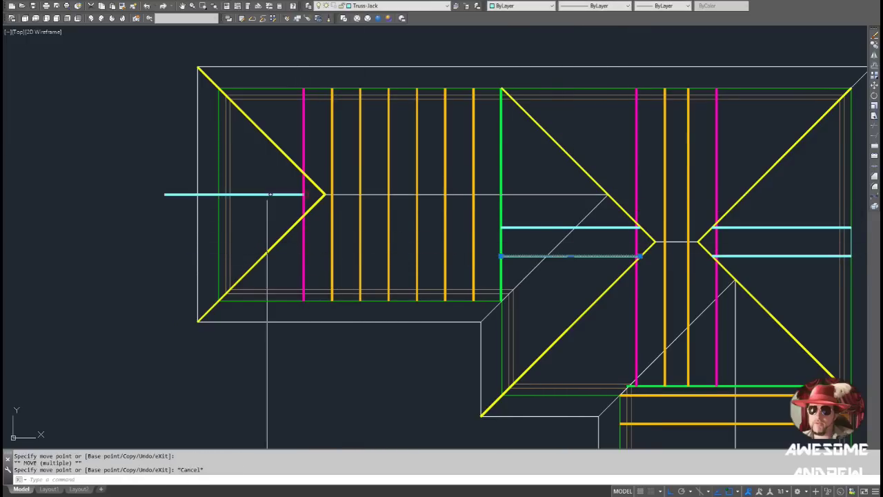
key("Escape")
- Stretch the outer end of the copied jack truss back to the left eave line
scroll(198, 191, "up", 1)
left_click(199, 188)
left_click(197, 203)
left_click(144, 196)
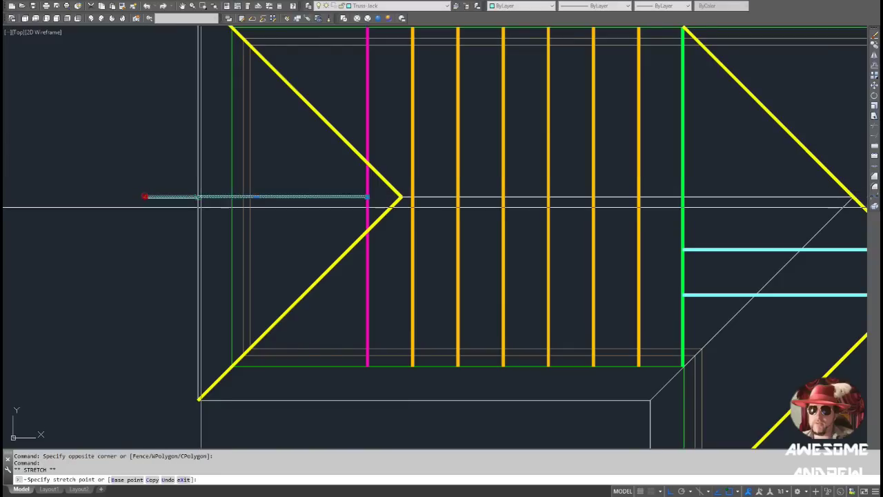
left_click(199, 205)
key("Escape")
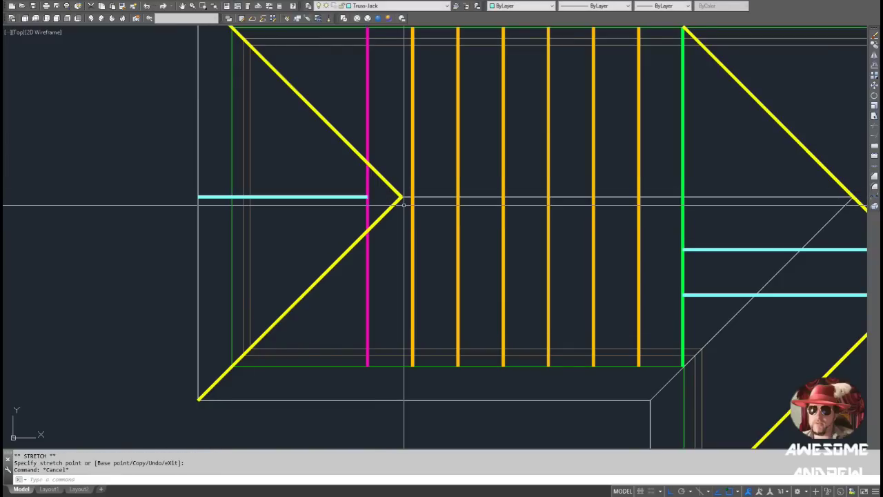
- Offset the left wing's jack truss upward once, using the current offset distance
type("o")
key("Return")
key("Return")
left_click(349, 196)
left_click(343, 174)
key("Escape")
- Move the left wing's two jack trusses down 300
left_click(324, 204)
left_click(318, 183)
left_click(312, 157)
left_click(301, 144)
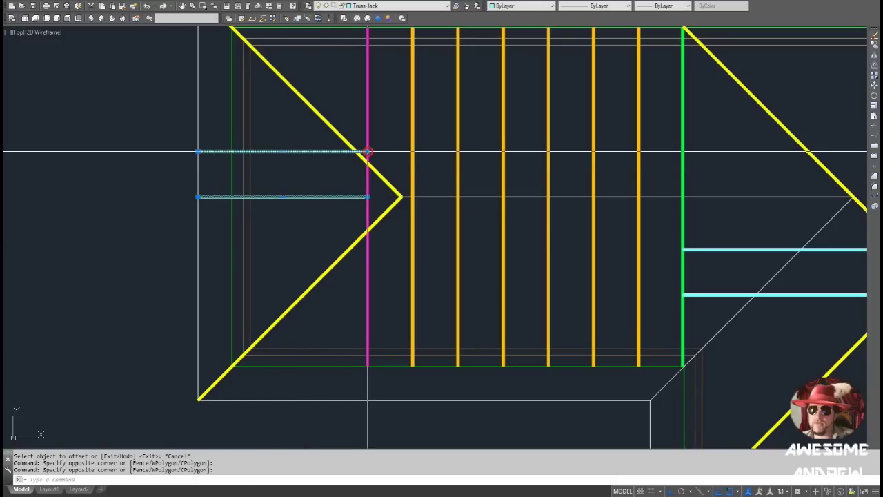
left_click(367, 151)
key("space")
type("30")
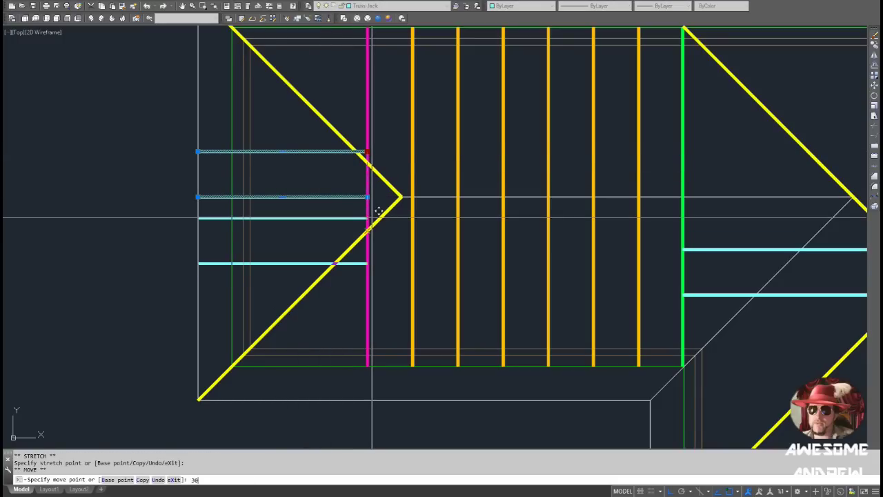
type("0")
key("Return")
key("Escape")
- Extend both of the left wing's jack trusses using the upper hip truss as the boundary edge
scroll(382, 182, "up", 2)
type("ex")
key("space")
left_click(394, 173)
left_click(376, 194)
key("space")
left_click(325, 160)
left_click(342, 178)
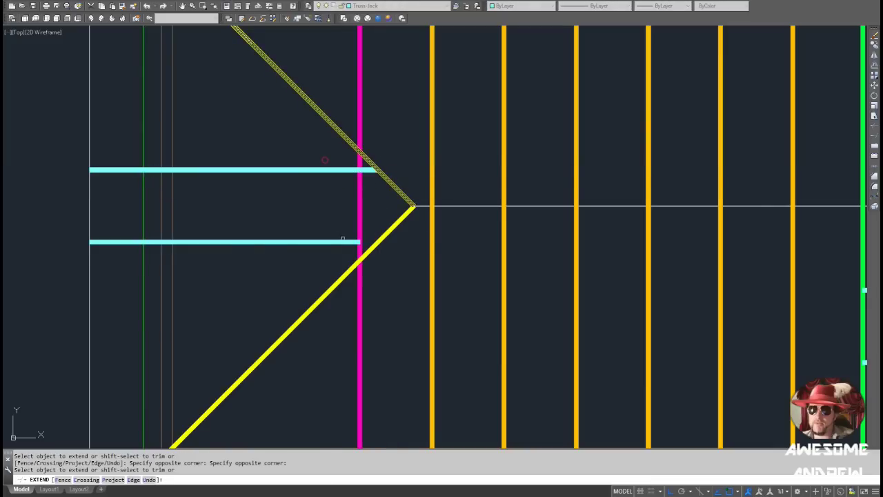
left_click(343, 239)
key("Escape")
- Trim the excess of the left wing's lower jack truss back to the lower hip truss
type("tr")
key("space")
left_click(409, 229)
left_click(398, 218)
key("space")
left_click(414, 239)
key("Escape")
scroll(387, 248, "down", 6)
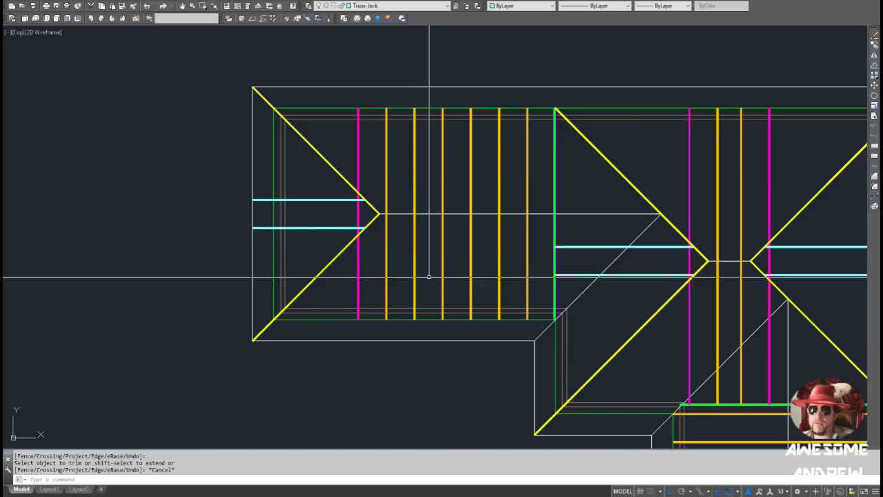
- Make Truss-Creeper the current layer and bring the lower wing's hip end into view
middle_click_drag(358, 245, 333, 229)
middle_click_drag(451, 282, 369, 202)
left_click(402, 7)
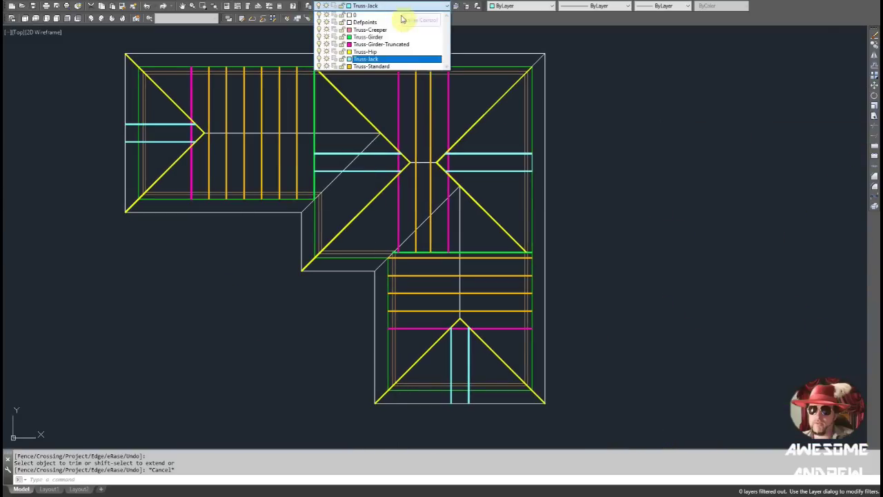
left_click(391, 30)
middle_click_drag(465, 373, 438, 325)
scroll(436, 343, "up", 2)
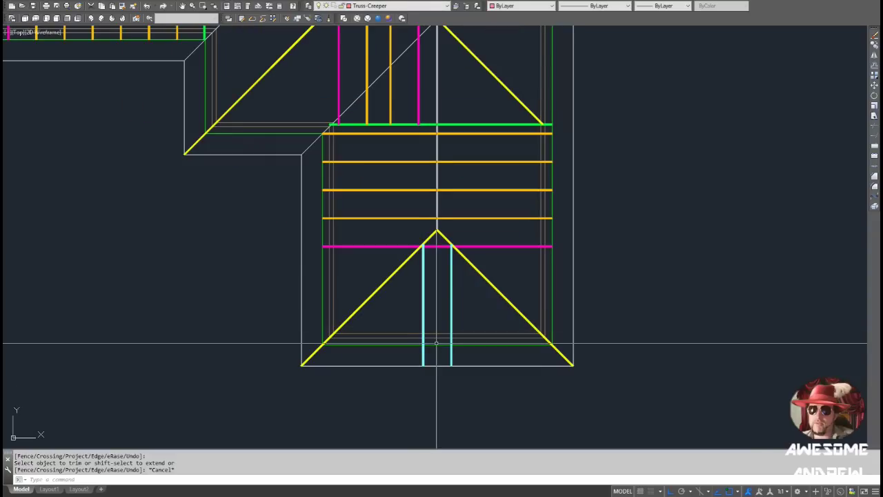
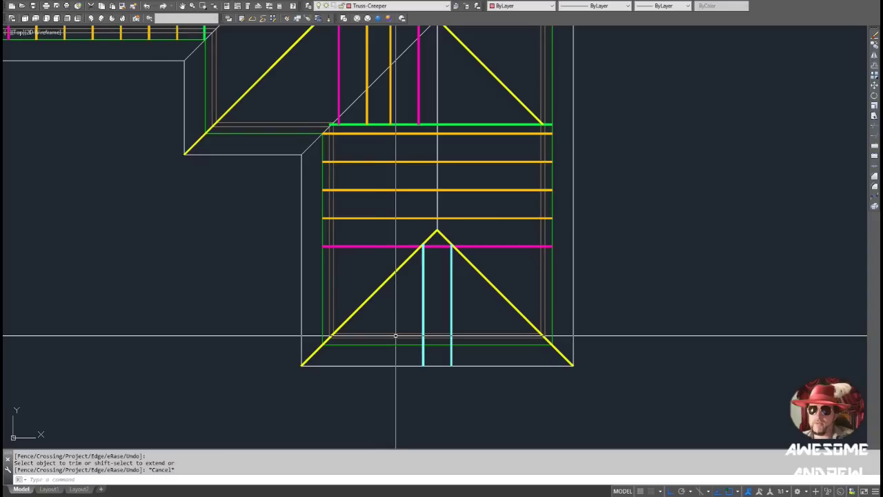
- Draw a creeper polyline along the lower wing's left jack truss, from the eave line up to the hip truss
type("pl")
key("Return")
left_click(422, 364)
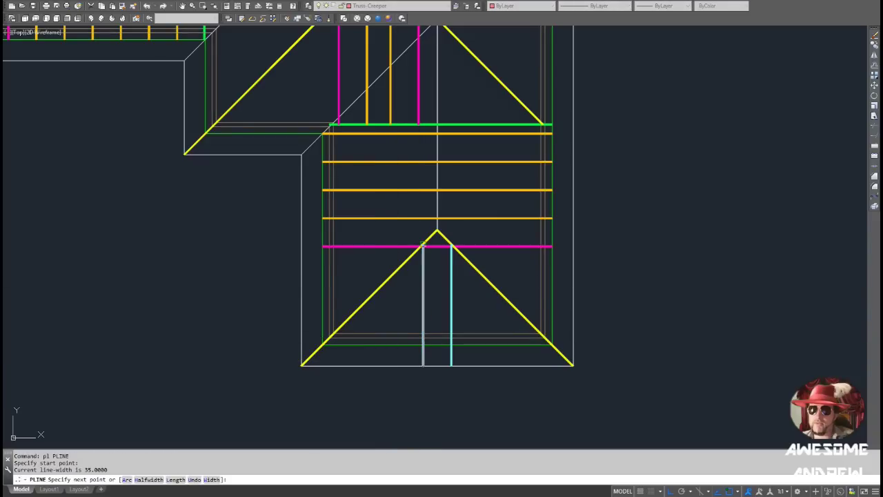
left_click(422, 245)
key("Return")
- Move the new creeper truss 600 to the left of the jack truss
left_click(423, 353)
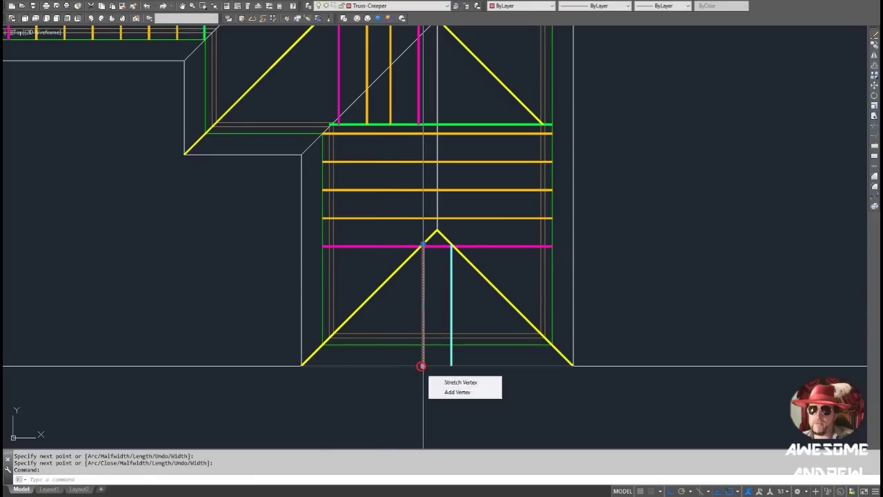
left_click(422, 364)
key("space")
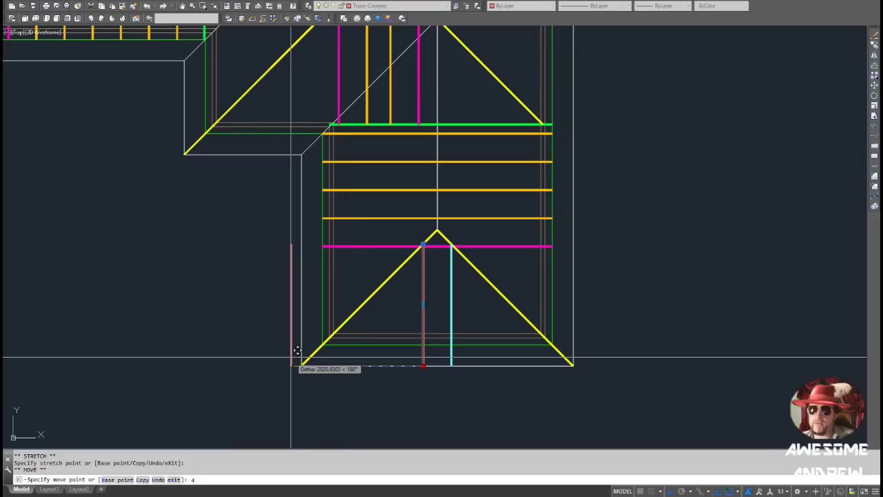
type("600")
key("Return")
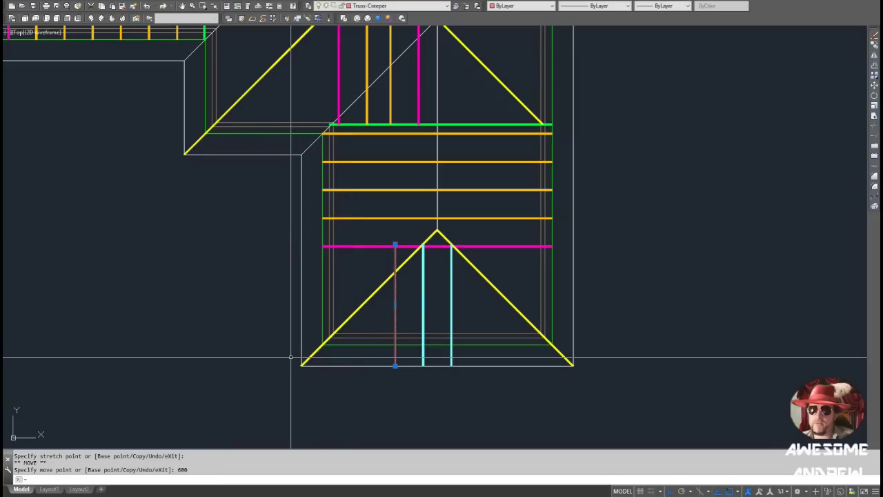
key("Escape")
- Trim the creeper truss's upper end back to the left hip truss of the lower wing
scroll(389, 272, "up", 2)
type("tr")
key("Return")
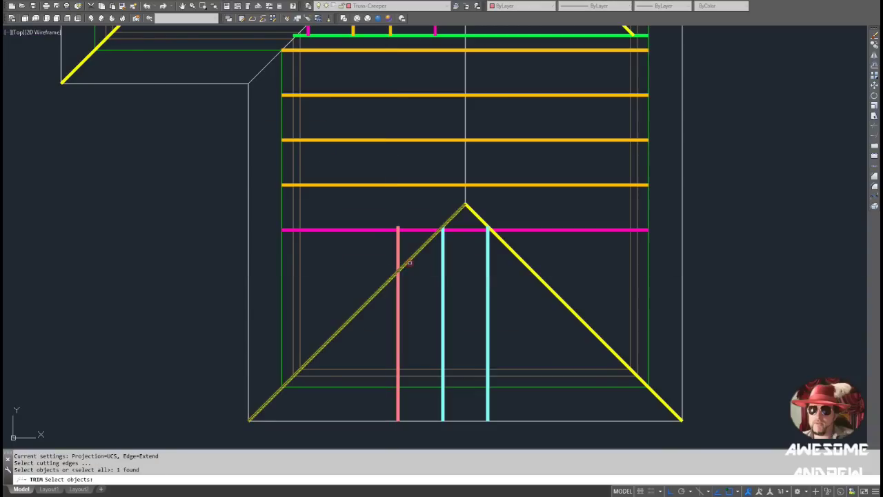
key("Escape")
middle_click_drag(398, 282, 365, 266)
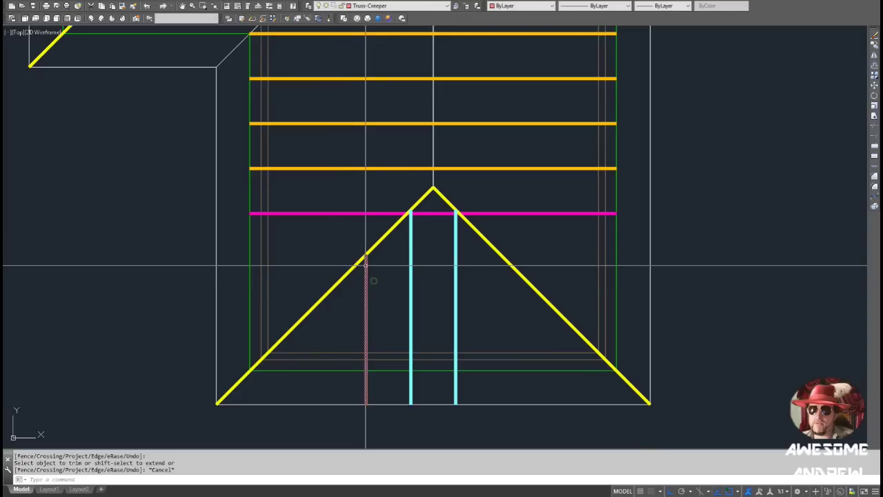
- Offset the creeper truss twice toward the lower wing's left corner, keeping the default offset distance
type("o")
key("Return")
key("Return")
left_click(366, 310)
left_click(321, 315)
left_click(321, 315)
left_click(294, 339)
left_click(275, 329)
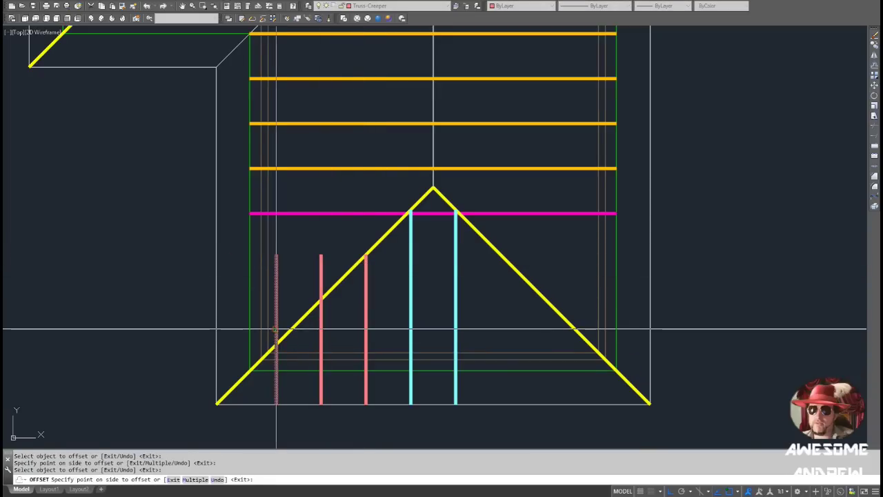
left_click(184, 327)
key("Escape")
left_click(232, 352)
key("Delete")
- Trim the upper ends of the two offset creepers back to the lower wing's left hip truss
type("tr")
key("space")
left_click(307, 329)
left_click(291, 315)
key("space")
left_click(276, 315)
left_click_drag(324, 279, 317, 277)
left_click(320, 276)
key("space")
scroll(325, 277, "down", 1)
key("Escape")
- Make a rotated, horizontal copy of the middle creeper about its end on the hip truss, running toward the left eave
left_click(324, 302)
left_click(319, 304)
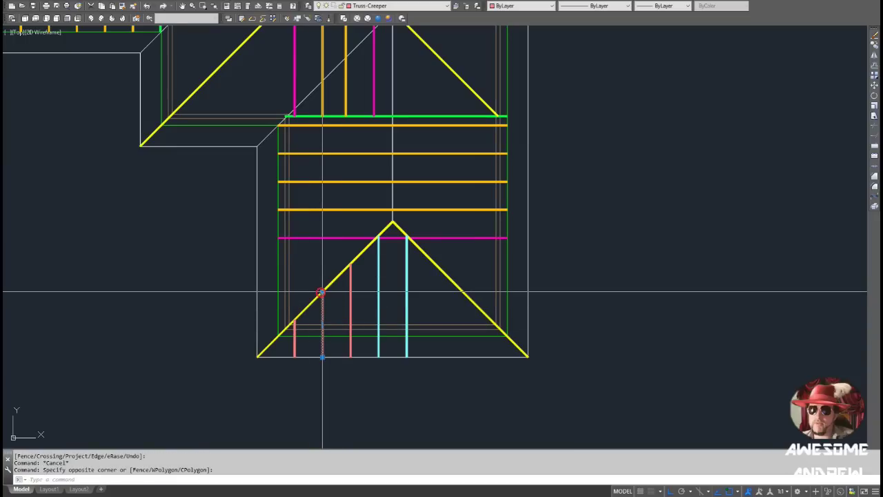
left_click(321, 292)
key("space")
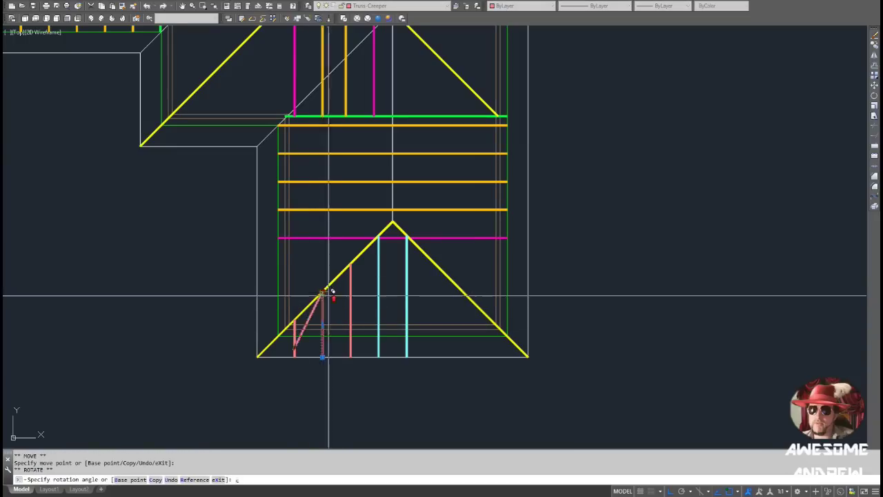
scroll(324, 297, "up", 2)
key("Escape")
- Copy the horizontal creeper from its hip end to the hip ends of the longest and shortest vertical creepers
left_click(310, 290)
left_click(318, 290)
key("space")
left_click(363, 245, "ctrl")
left_click(274, 334)
key("Escape")
key("Escape")
key("Escape")
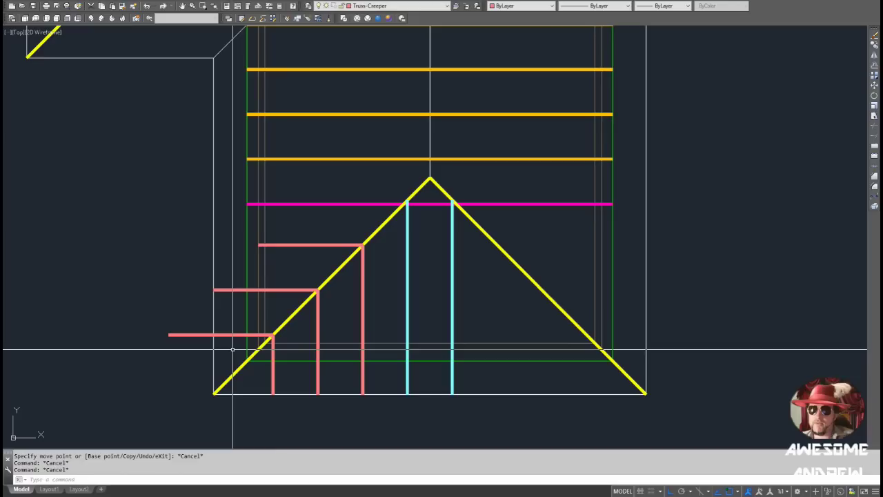
- Trim the lowest horizontal creeper where it passes the lower wing's left eave line
type("tr")
key("space")
left_click(226, 349)
left_click(196, 361)
key("space")
left_click(195, 360)
left_click(177, 323)
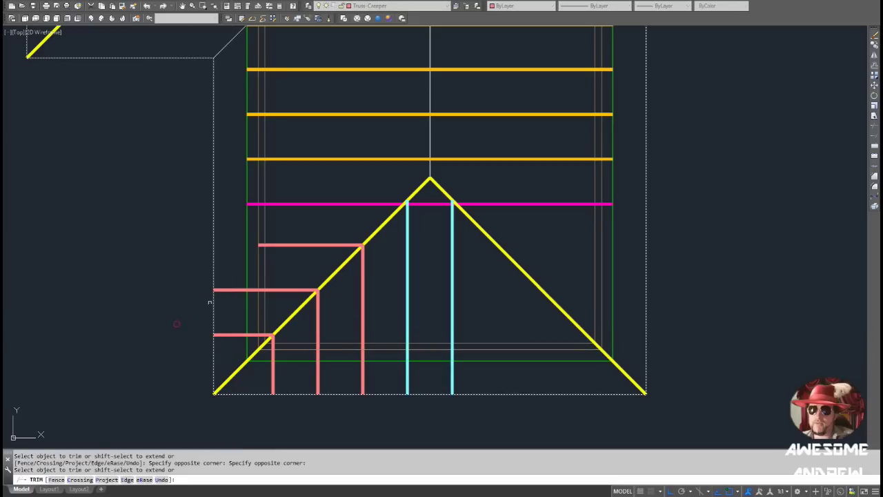
key("Escape")
key("Escape")
key("Escape")
- Extend the top horizontal creeper and the left ends of the lower wing's trusses to the left eave line
type("ex")
key("space")
left_click(224, 256)
left_click(201, 255)
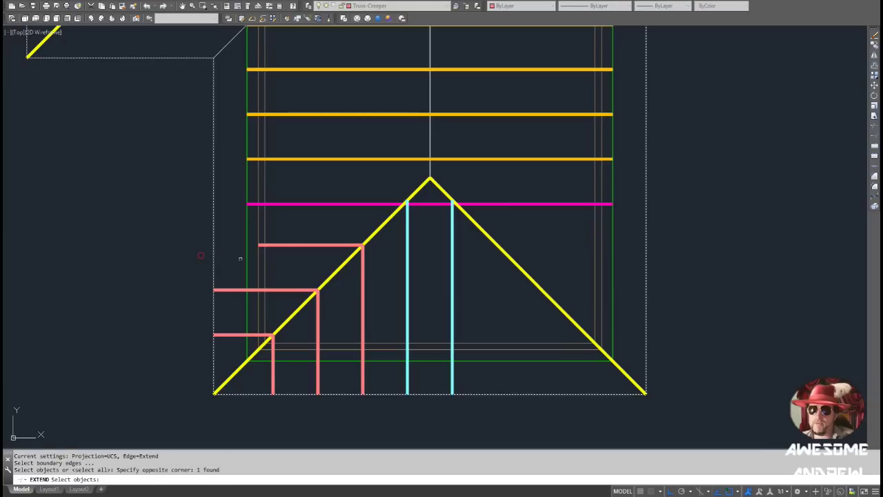
middle_click_drag(279, 219, 282, 281)
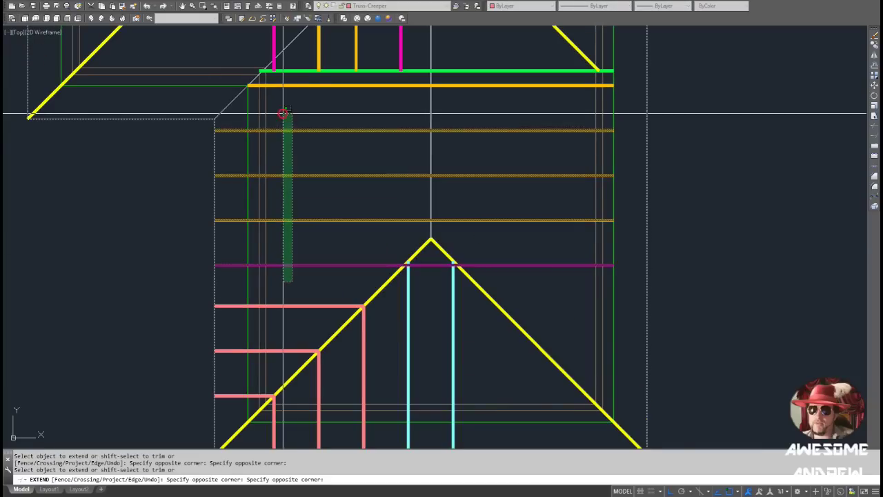
scroll(426, 238, "down", 2)
- Extend the right ends of the lower wing's trusses and green girder truss to the right eave line
left_click(503, 258)
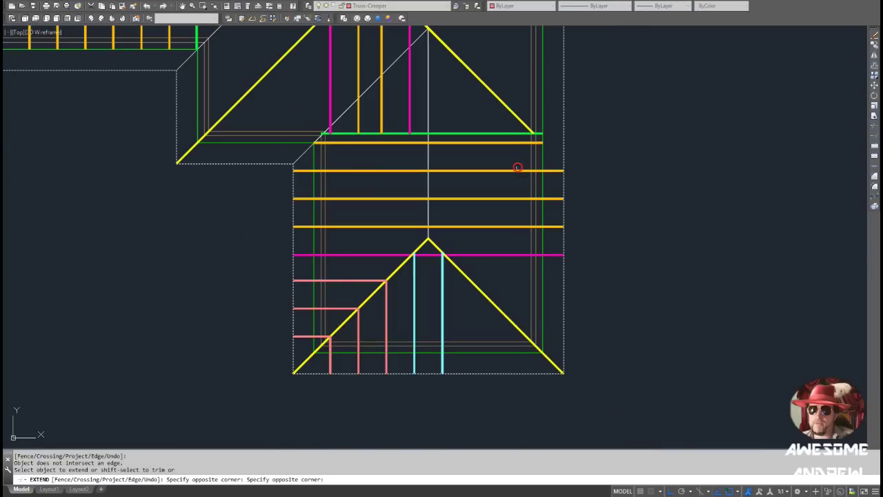
left_click(517, 166)
left_click(483, 353)
scroll(484, 354, "down", 2)
middle_click_drag(507, 227, 444, 312)
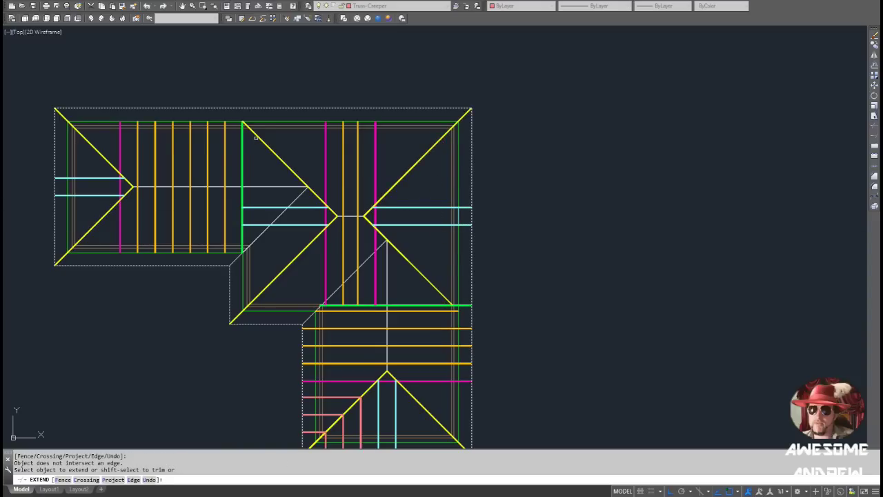
- Extend the upper ends of the central section's vertical trusses to the upper eave line
scroll(394, 137, "up", 2)
left_click(396, 137)
left_click(185, 147)
- Extend the left wing's vertical trusses at both ends to its upper and lower eave lines
scroll(219, 165, "down", 1)
middle_click_drag(198, 182, 462, 181)
middle_click_drag(339, 174, 385, 178)
left_click(403, 165)
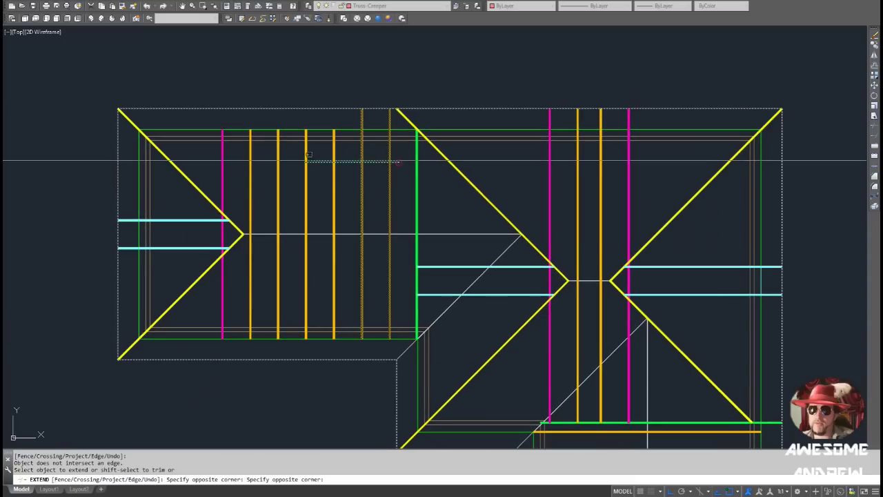
left_click(246, 156)
left_click(220, 155)
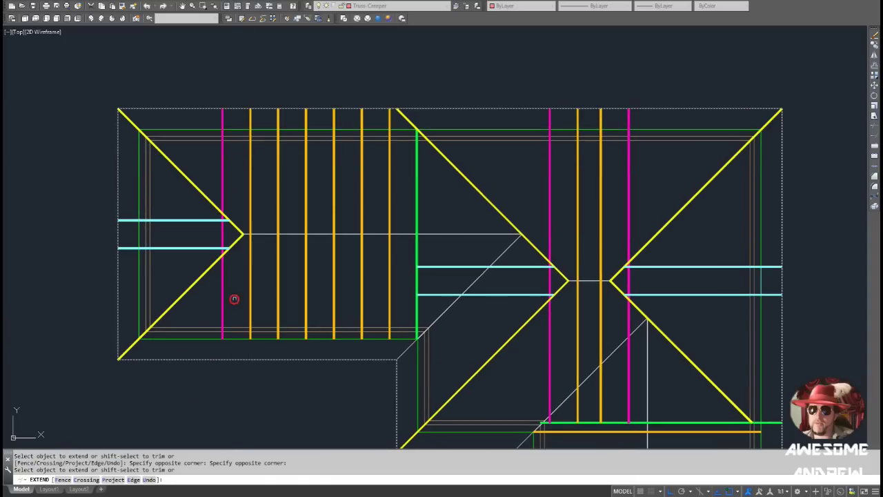
left_click(211, 309)
left_click(394, 308)
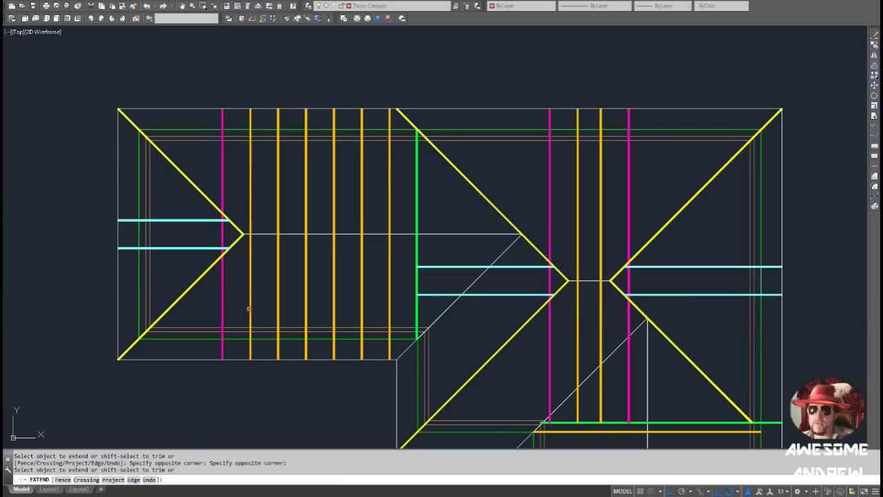
scroll(263, 240, "down", 2)
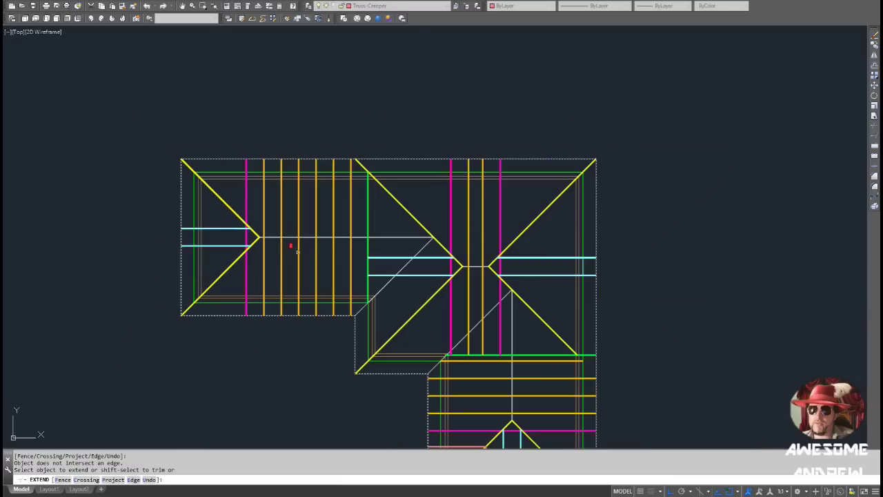
key("Escape")
- Trim the central section's upper-left hip truss where it passes the left wing's green girder truss
scroll(342, 209, "up", 3)
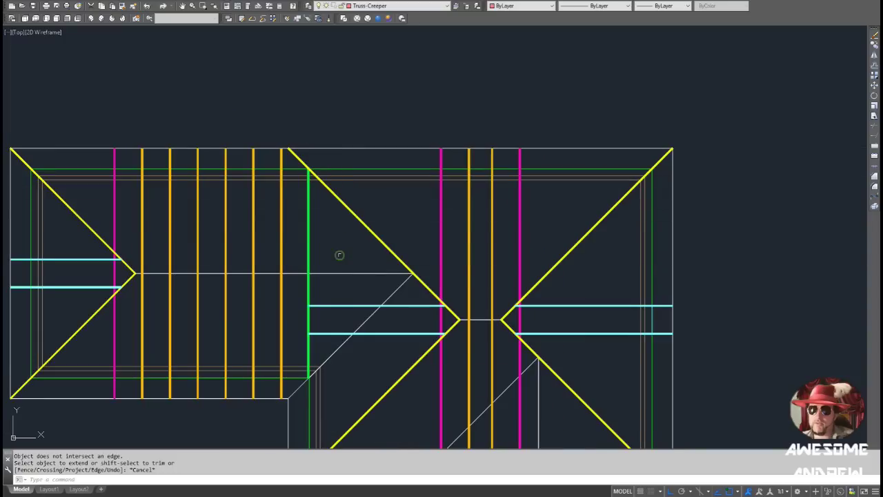
middle_click_drag(339, 255, 317, 209)
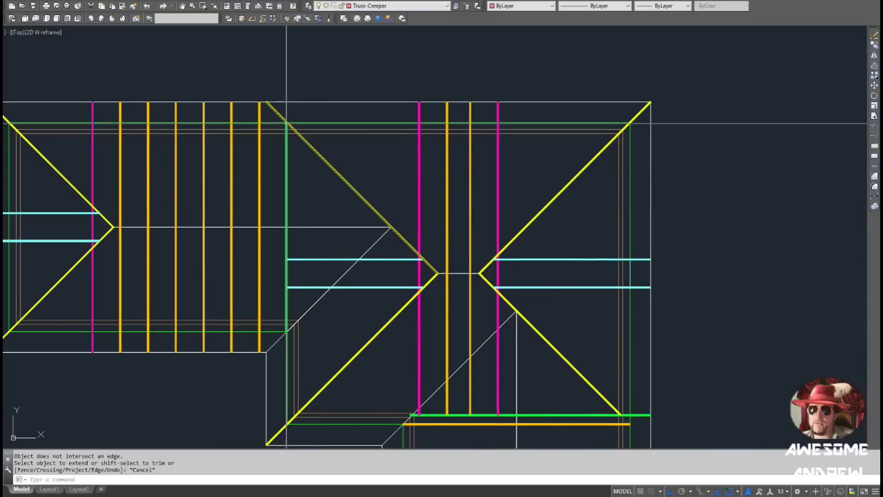
scroll(286, 124, "up", 2)
type("tr")
key("Return")
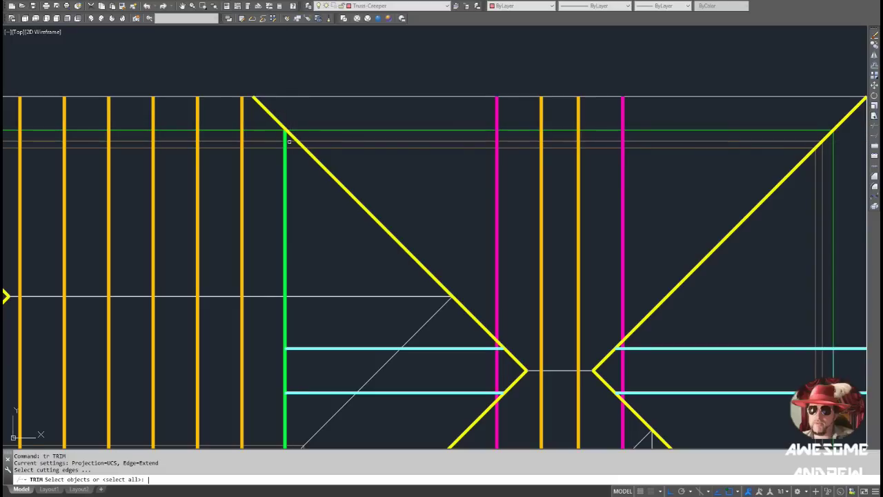
left_click(284, 138)
key("Escape")
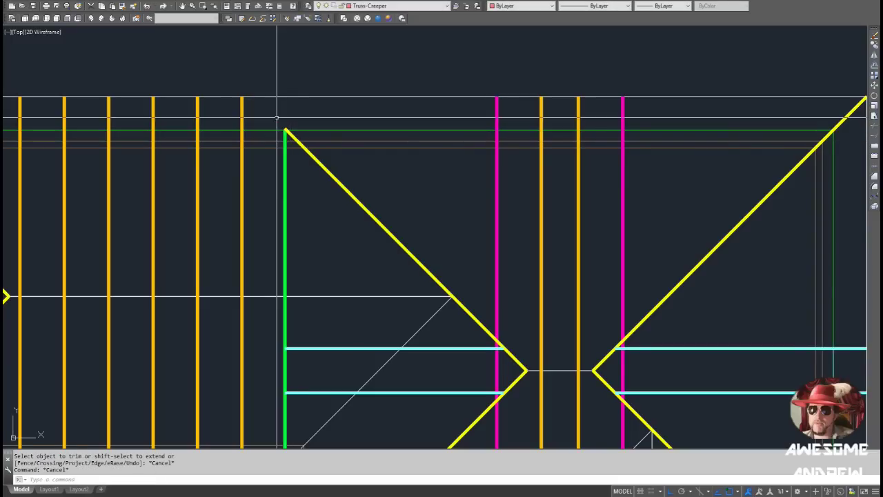
- Extend the left wing's green girder truss to the upper eave line and save the drawing
type("ex")
key("Return")
left_click(324, 97)
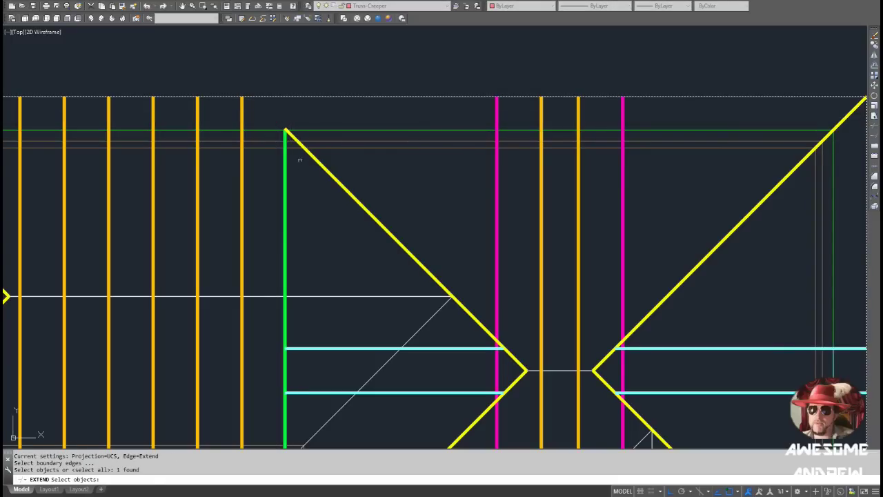
key("Escape")
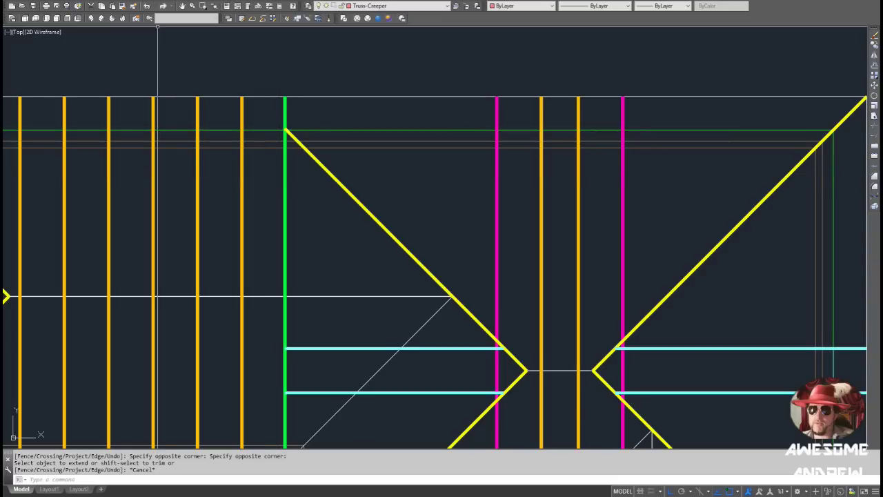
key("ctrl+s")
scroll(418, 182, "down", 1)
middle_click_drag(431, 249, 348, 191)
scroll(384, 229, "down", 2)
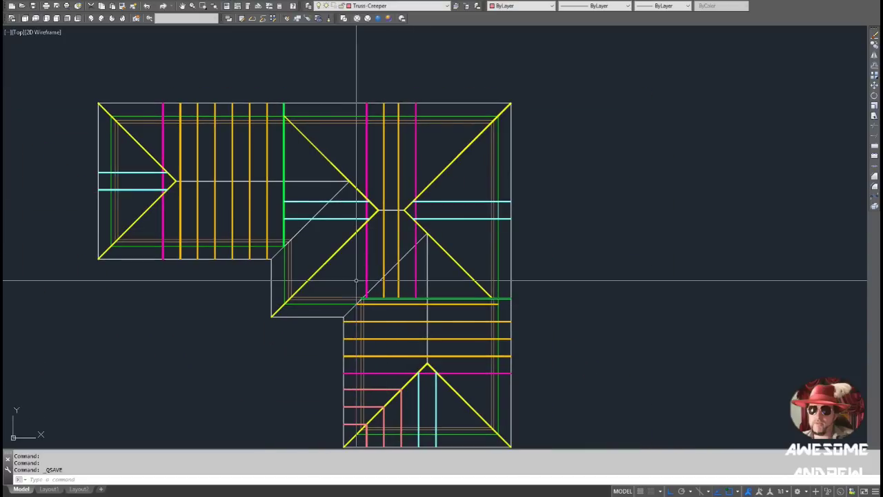
scroll(285, 100, "up", 4)
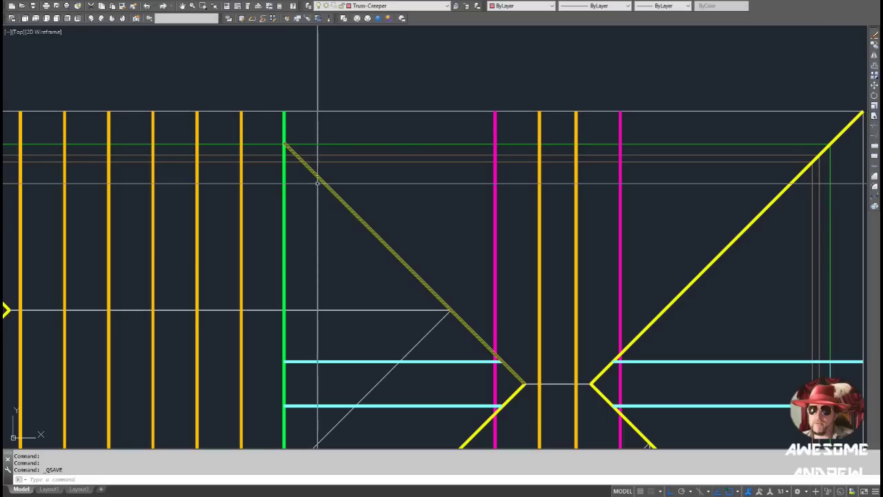
scroll(343, 183, "down", 3)
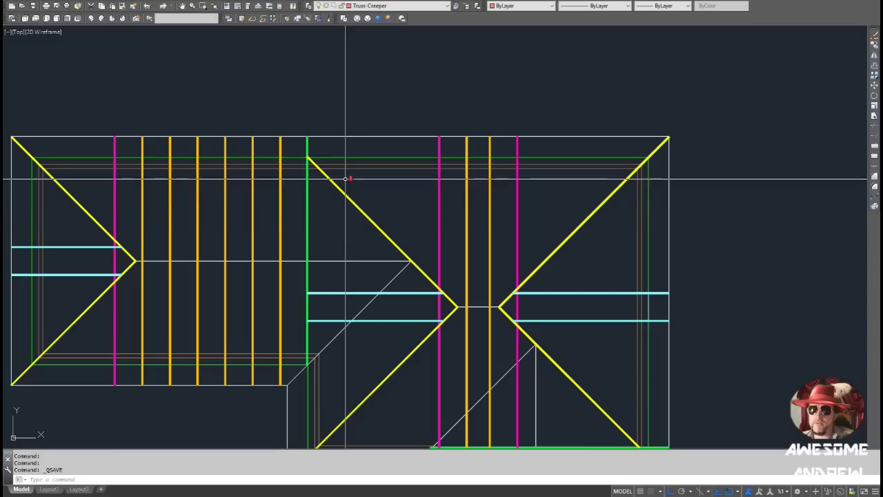
- Draw a vertical reference line downward from the midpoint of the lower wing's bottom eave line
scroll(380, 235, "down", 1)
middle_click_drag(382, 237, 318, 79)
scroll(437, 323, "up", 1)
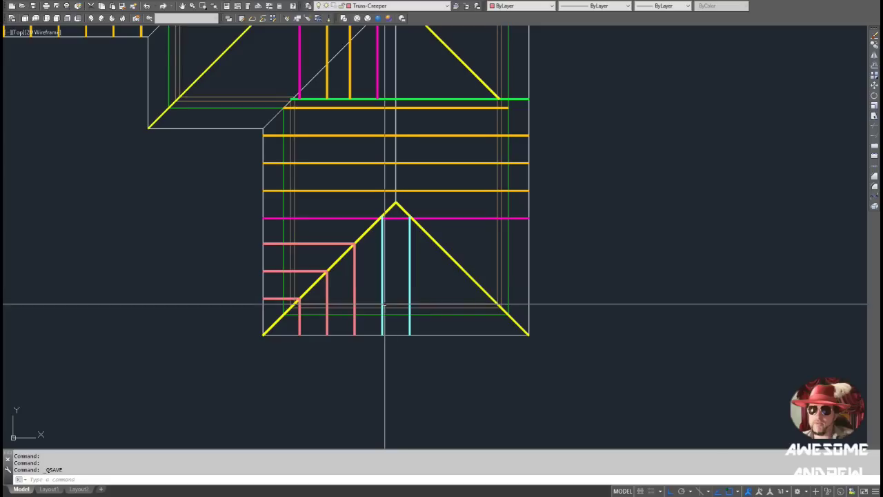
middle_click_drag(397, 301, 368, 285)
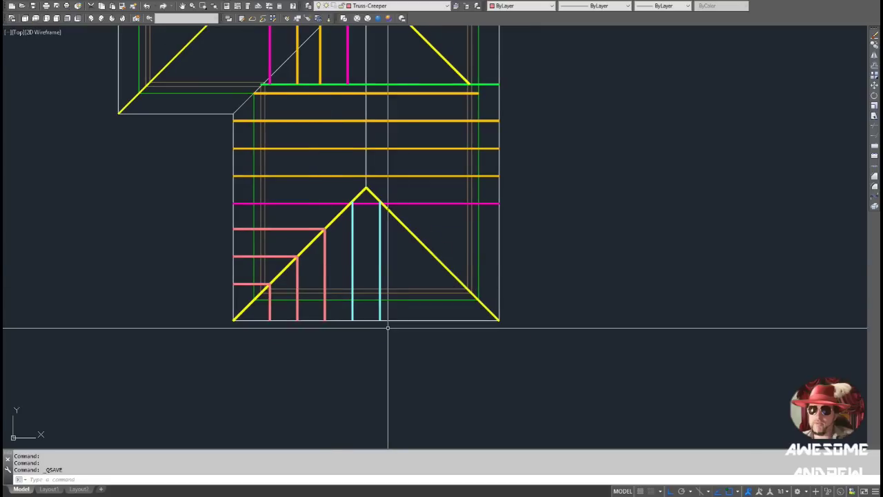
scroll(389, 325, "up", 2)
type("l")
key("Return")
left_click(353, 318)
left_click(353, 392)
key("Escape")
- Mirror a copy of the lower wing's six creeper trusses about the vertical reference line onto the opposite hip
left_click(365, 341)
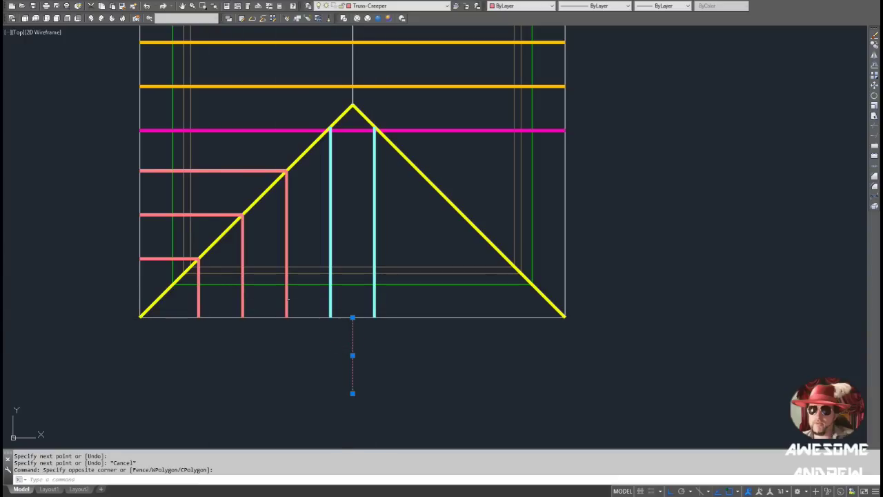
left_click(192, 298)
left_click(158, 266)
left_click(138, 187)
left_click(149, 158)
left_click(138, 180)
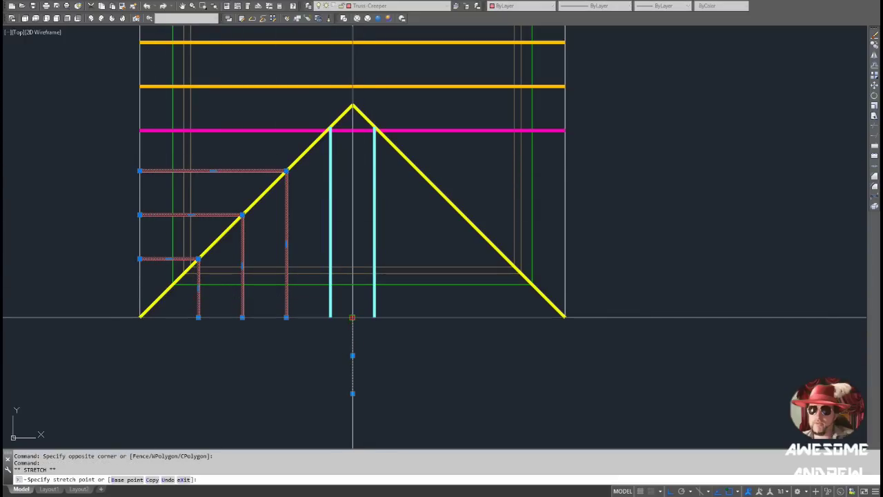
scroll(353, 318, "up", 2)
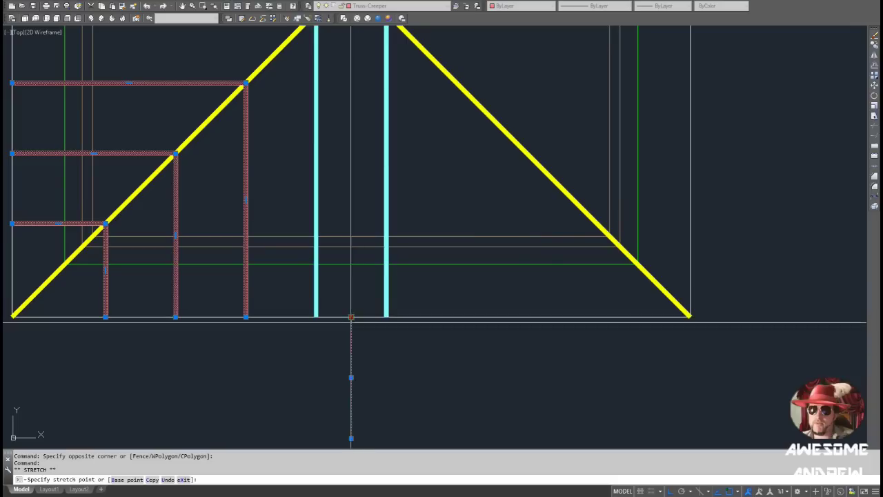
key("space")
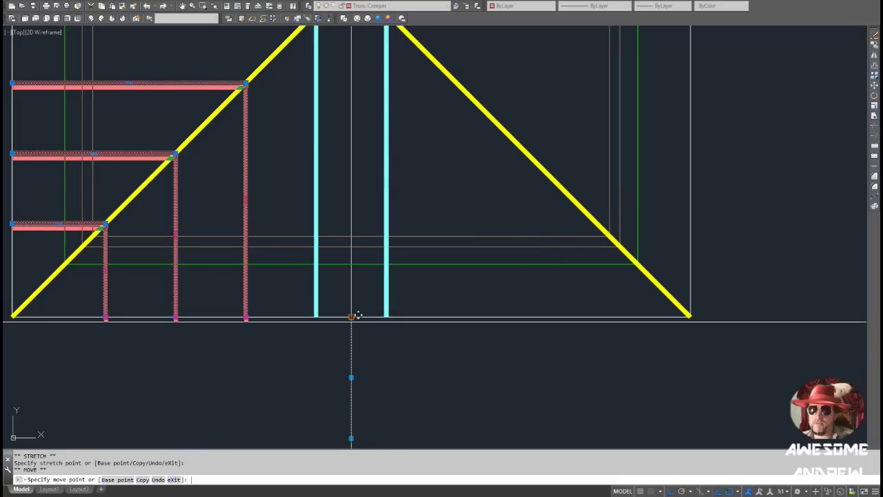
key("space")
key("space")
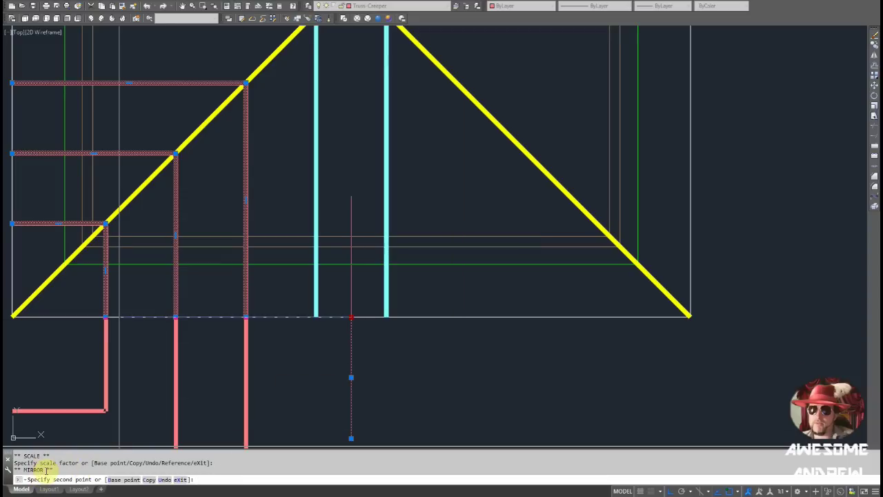
key("Return")
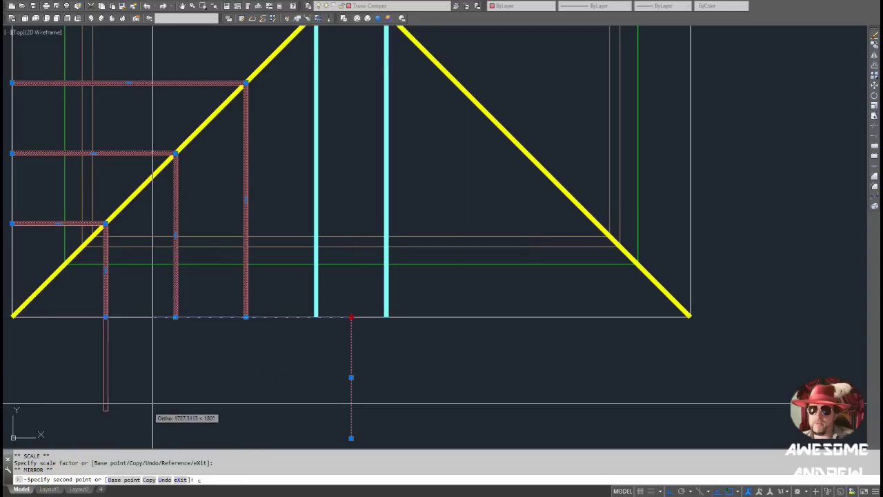
scroll(353, 313, "down", 3)
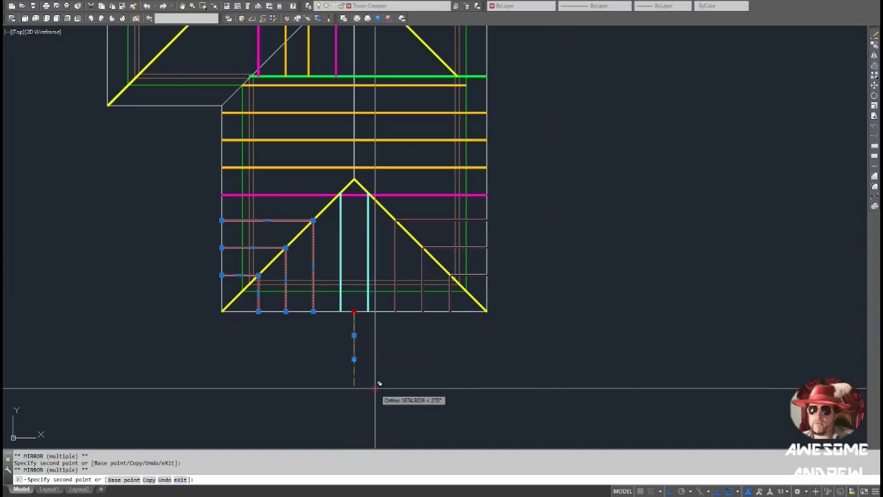
key("Escape")
key("Escape")
key("Escape")
- Erase the vertical reference lines below the lower wing's bottom eave line
left_click(320, 347)
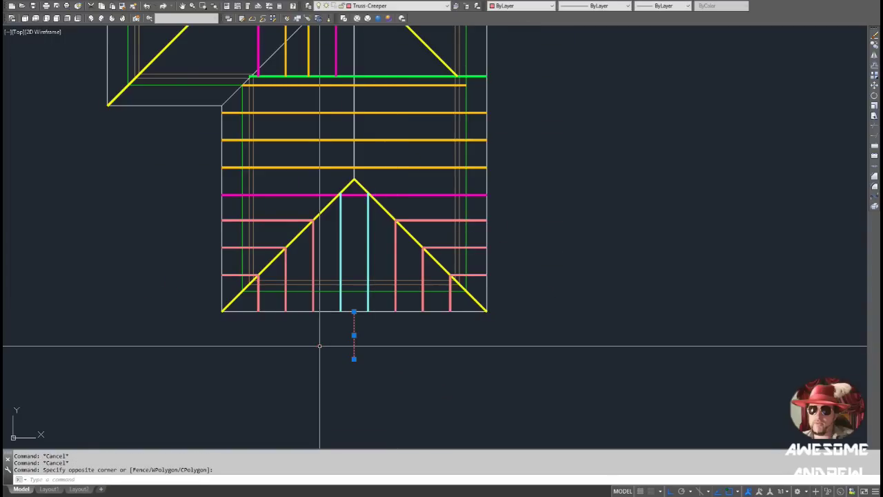
left_click(417, 333)
key("Delete")
- Draw a creeper polyline over the central section's lower-right cyan truss, from the right eave line to the magenta truss
scroll(418, 334, "down", 2)
middle_click_drag(460, 198, 441, 265)
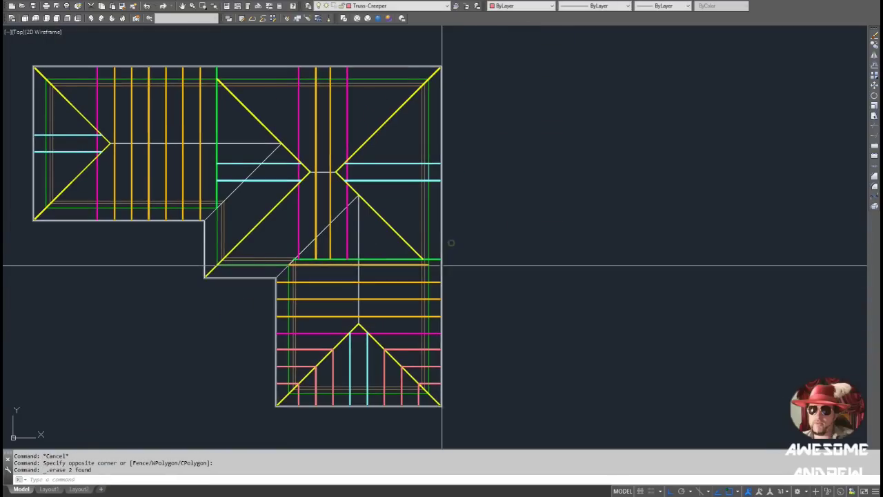
scroll(416, 211, "up", 1)
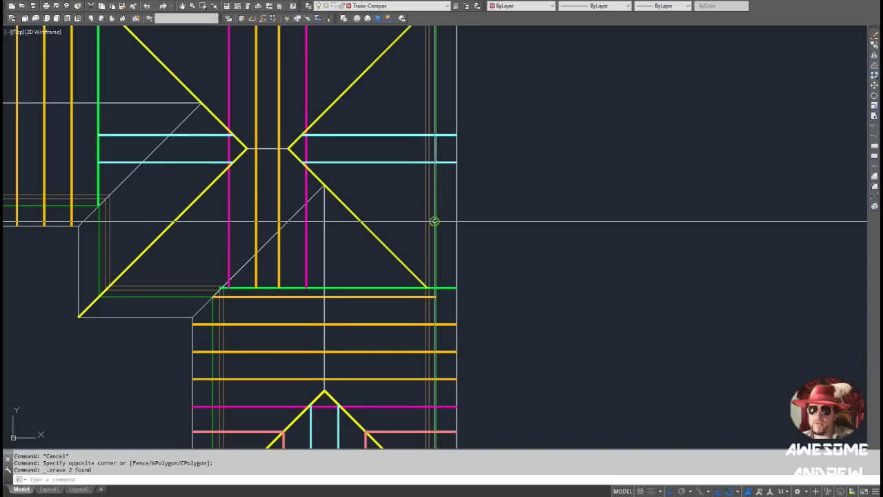
middle_click_drag(434, 213, 430, 223)
type("pl")
key("Return")
left_click(452, 171)
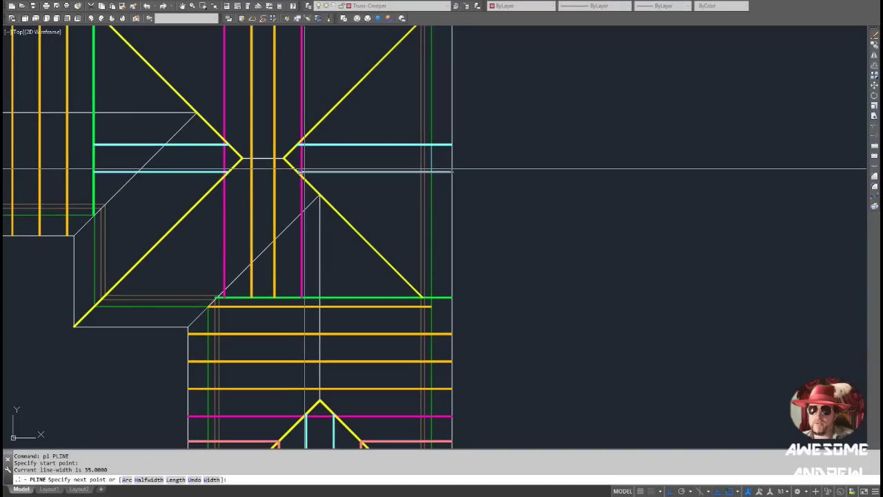
left_click(300, 171)
key("Return")
- Move the new creeper polyline 600 straight down from the lower-right cyan truss
left_click(386, 171)
left_click(452, 171)
key("space")
type("6")
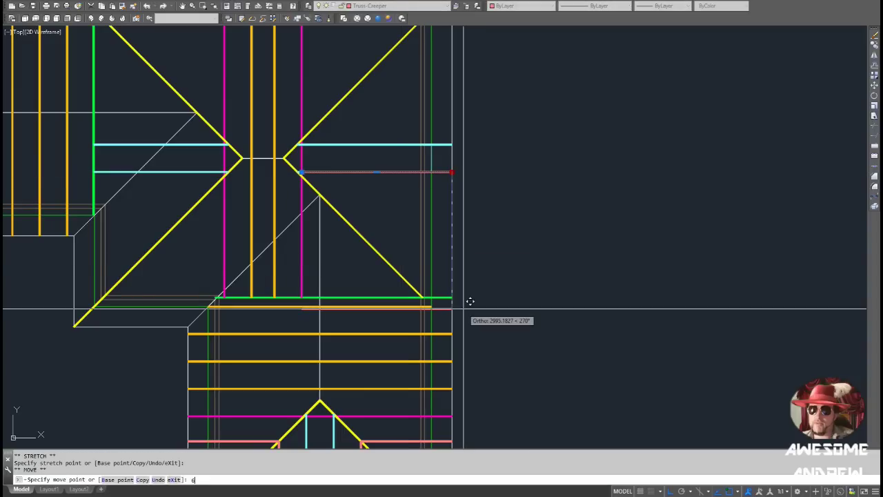
type("00")
key("Return")
key("Escape")
- Offset the creeper truss downward three times at the default spacing, stopping above the green girder truss
type("o")
key("Return")
key("Return")
left_click(409, 198)
left_click(405, 222)
left_click(403, 226)
left_click(404, 246)
left_click(406, 254)
left_click(407, 270)
key("Escape")
- Trim the four horizontal creepers back to the central section's lower-right hip truss
type("tr")
key("Return")
left_click(400, 262)
left_click(380, 281)
key("Return")
left_click(356, 258)
left_click(347, 237)
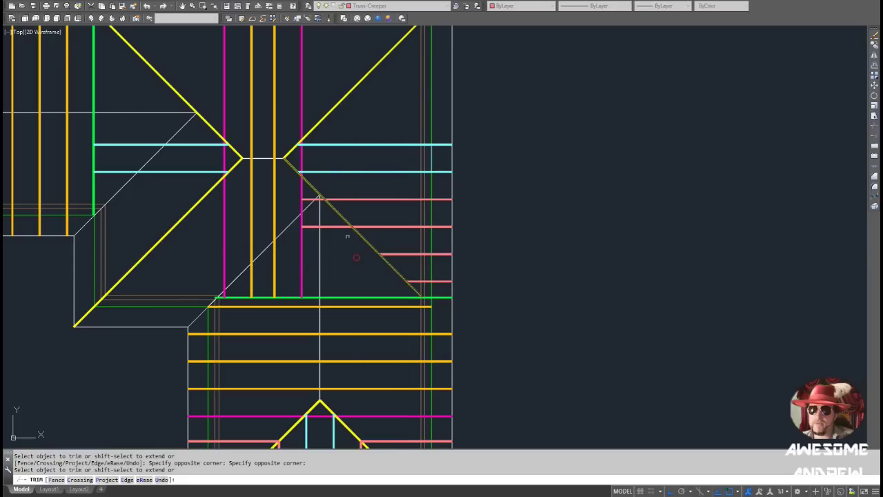
left_click(320, 216)
scroll(307, 200, "up", 2)
left_click(345, 197)
key("Escape")
- Rotate a copy of the lowest horizontal creeper about its hip end so it points straight down
scroll(344, 198, "down", 2)
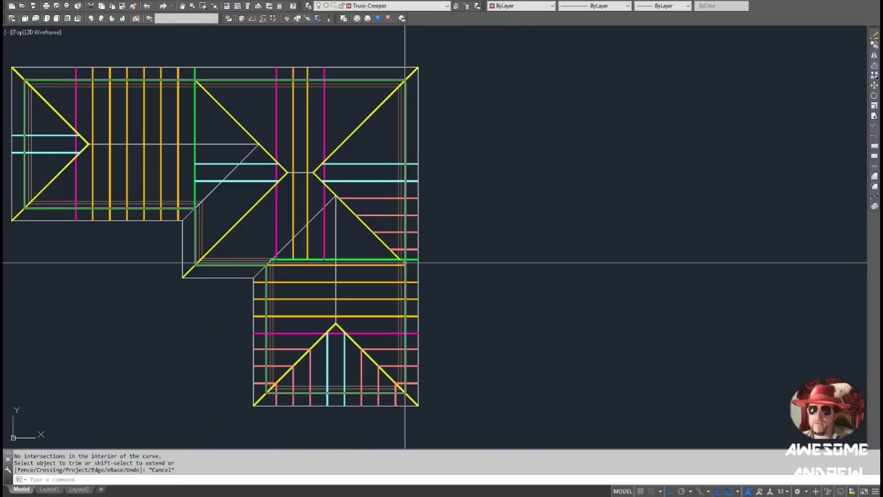
scroll(395, 239, "up", 1)
middle_click_drag(400, 212, 394, 232)
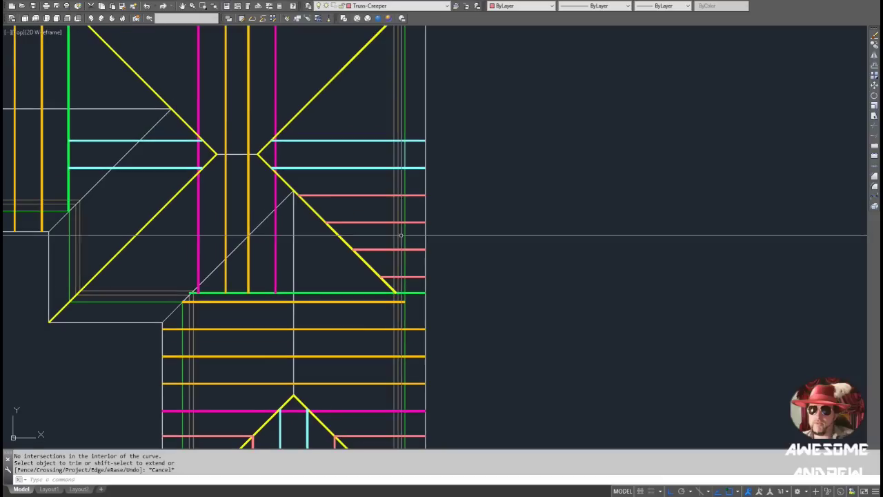
left_click(390, 277)
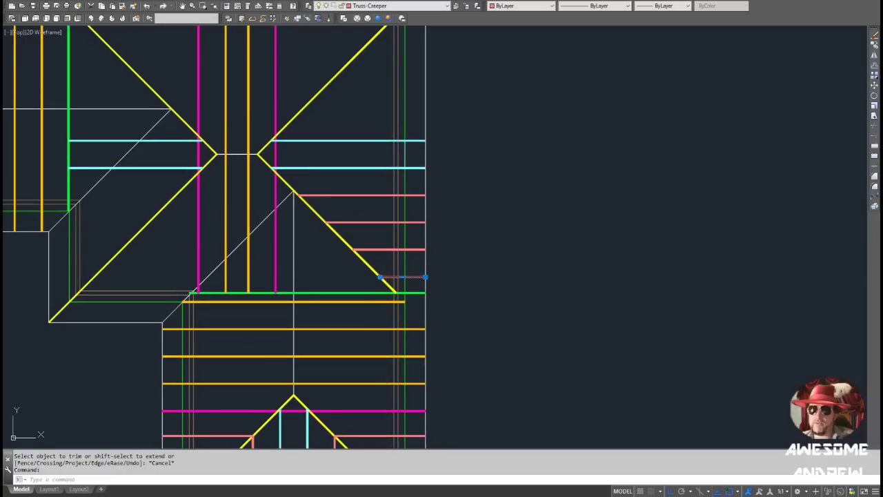
left_click(380, 277)
key("space")
key("space")
type("c")
key("space")
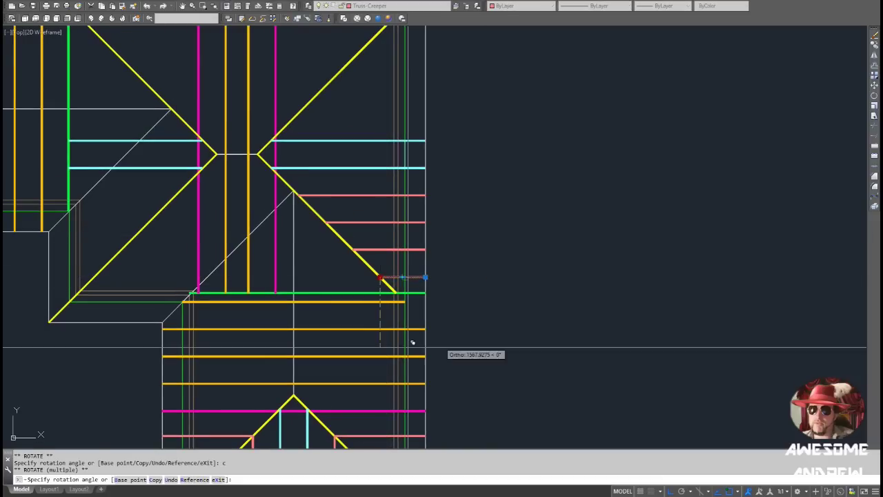
scroll(379, 341, "up", 1)
left_click(378, 341)
left_click(380, 338)
key("Escape")
- Trim the rotated vertical creeper where it passes the lower green girder truss
scroll(388, 291, "down", 2)
scroll(388, 291, "up", 2)
type("tr")
key("space")
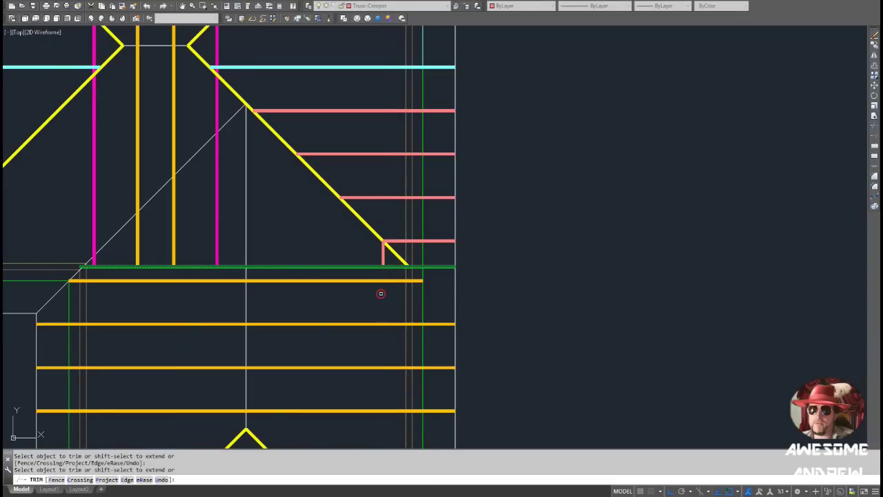
key("Escape")
- Copy the short vertical creeper to the hip ends of the other three horizontal creepers
left_click(383, 254)
key("space")
type("c")
key("space")
left_click(340, 199)
left_click(301, 155)
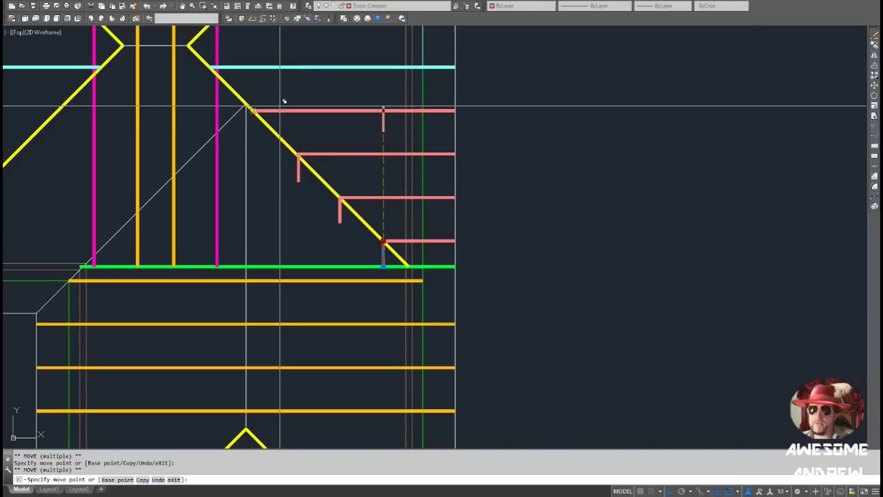
left_click(254, 111)
key("Escape")
key("Escape")
- Extend the copied vertical creepers down to the lower green girder truss
type("ex")
key("space")
left_click(331, 261)
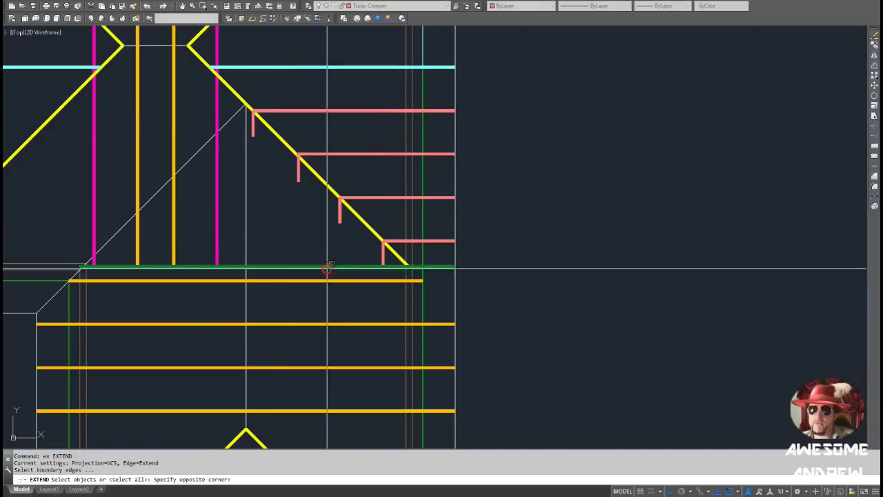
left_click(327, 268)
key("space")
left_click(384, 256)
left_click(339, 217)
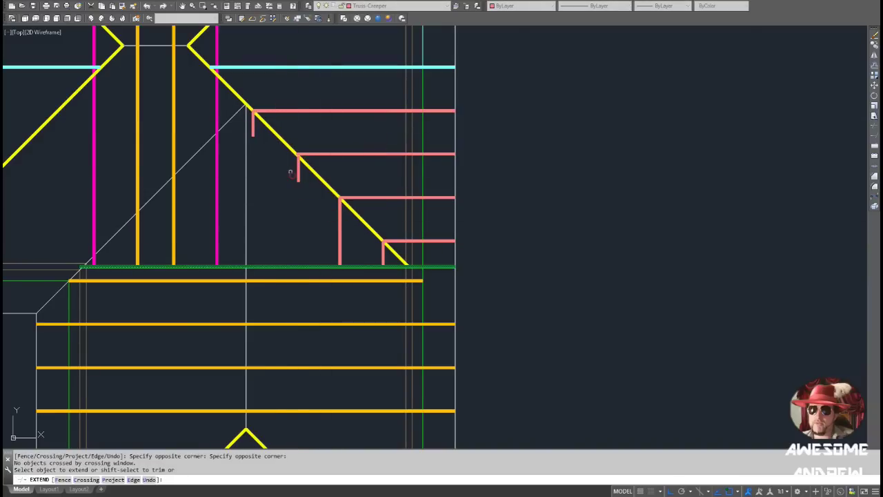
left_click(254, 135)
scroll(319, 189, "down", 2)
middle_click_drag(395, 170, 395, 201)
key("Escape")
- Draw a horizontal reference line from the right end of the central ridge to beyond the right eave line
type("l")
key("space")
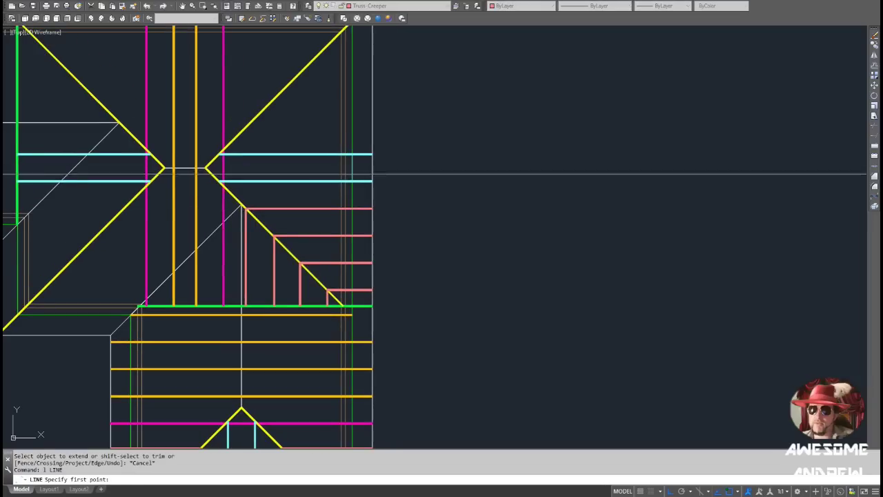
left_click(205, 167)
left_click(530, 192)
key("Escape")
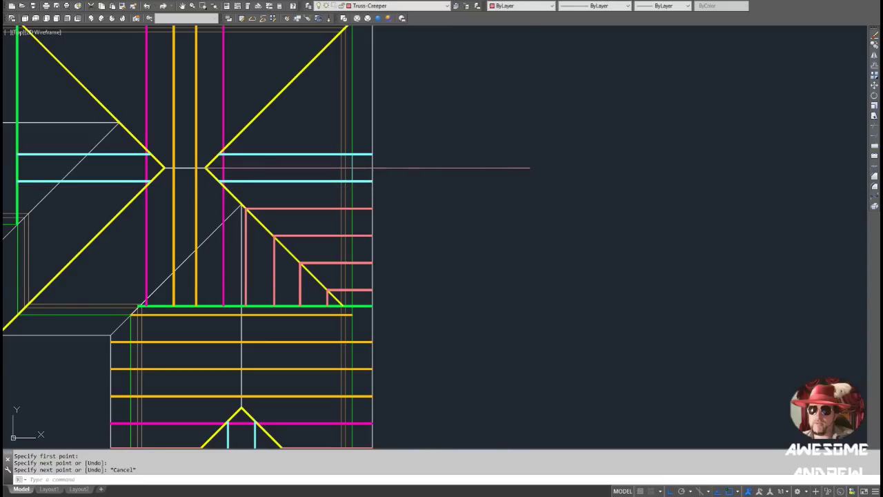
- Mirror a copy of the lower-right hip's eight creepers about the horizontal reference line onto the upper-right hip
left_click(366, 295)
left_click(363, 207)
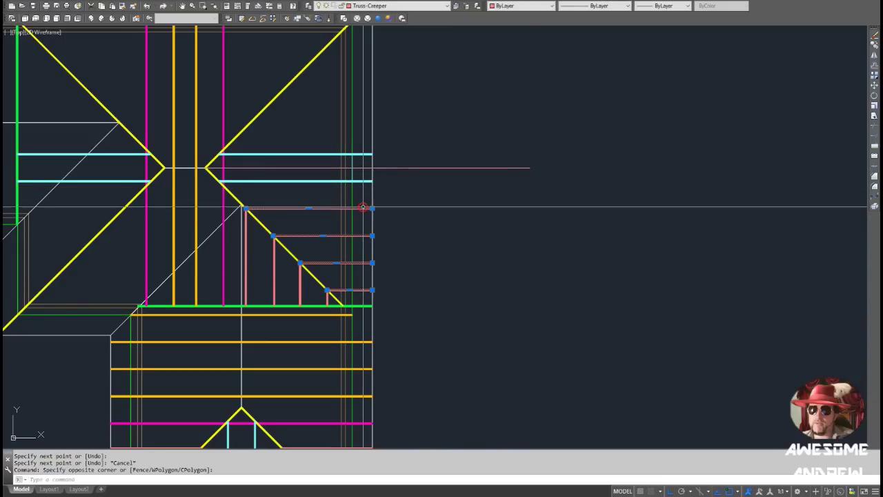
left_click(326, 300)
left_click(303, 292)
left_click(244, 280)
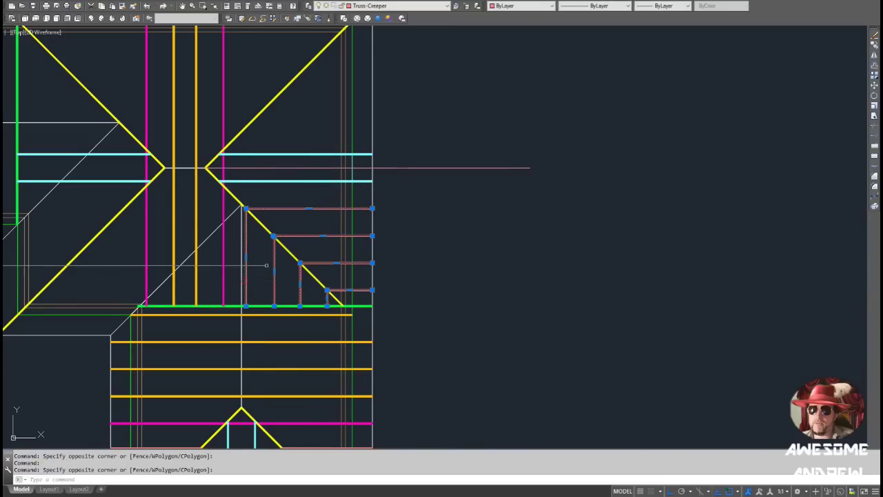
middle_click_drag(266, 264, 259, 286)
left_click(504, 190)
left_click(522, 189)
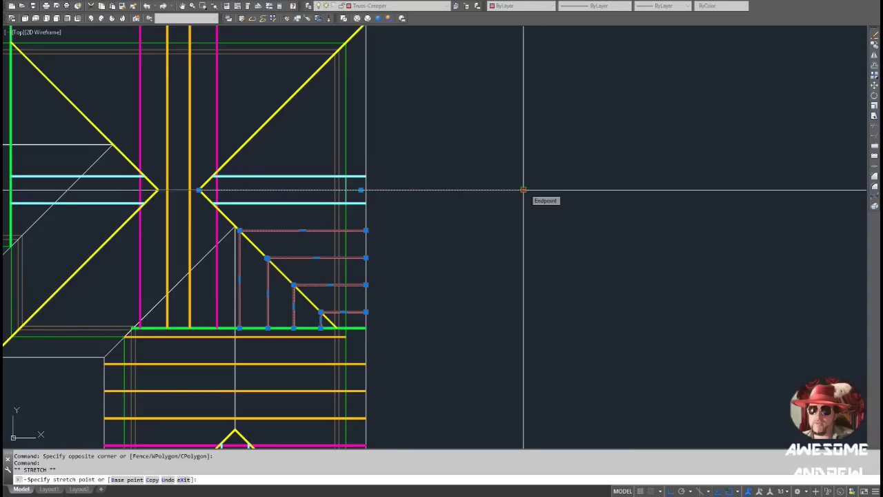
key("space")
key("space")
key("space")
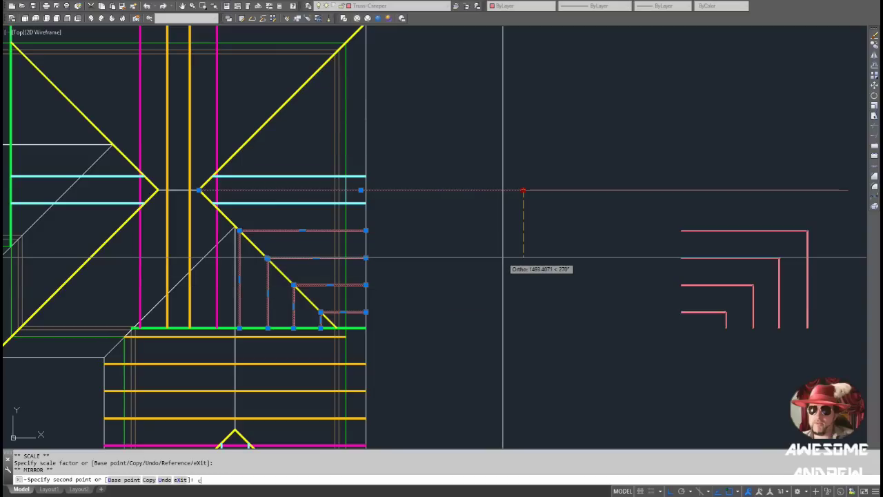
type("c")
key("Return")
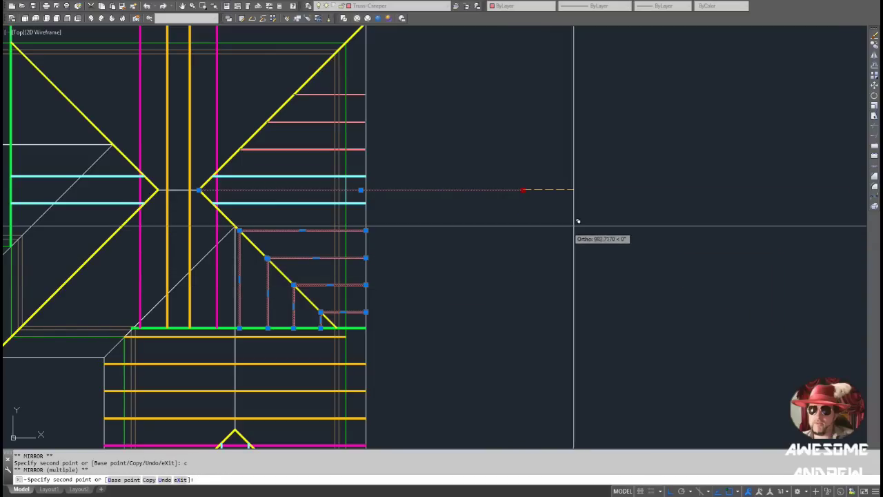
scroll(619, 233, "down", 2)
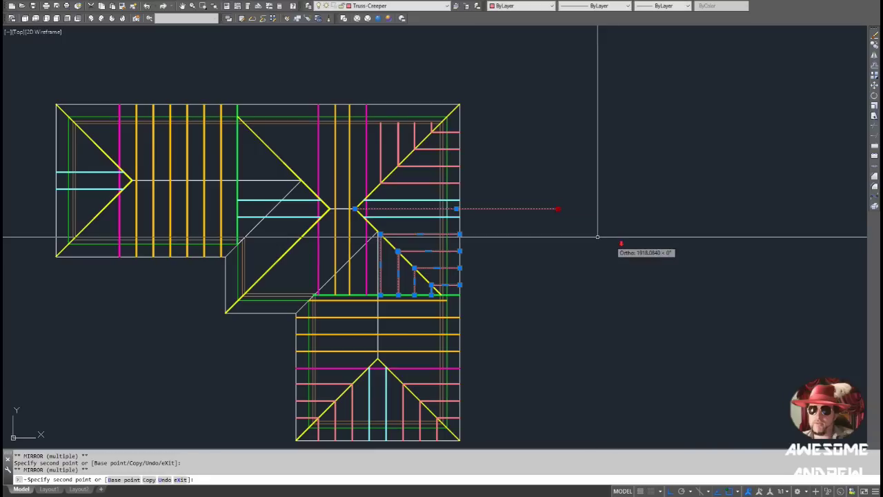
key("Escape")
key("Escape")
key("Escape")
- Erase the horizontal reference lines extending from the central ridge
left_click(597, 237)
left_click(534, 194)
key("Delete")
- Extend the upper-right hip's vertical creepers to the upper eave line
scroll(401, 94, "up", 1)
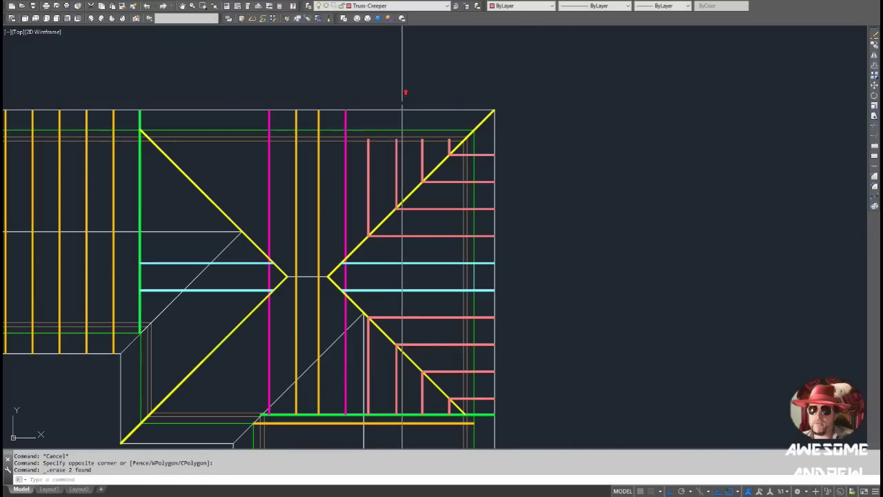
type("ex")
key("Return")
left_click(422, 100)
left_click(411, 108)
scroll(432, 112, "up", 2)
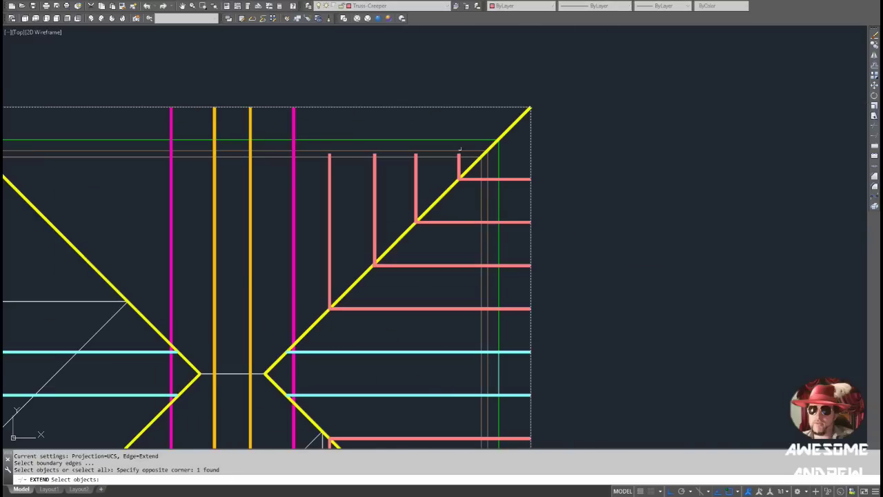
left_click(363, 161)
left_click(321, 165)
key("Escape")
- Trim the rightmost vertical creeper where it runs below the upper-right hip truss
type("tr")
key("Return")
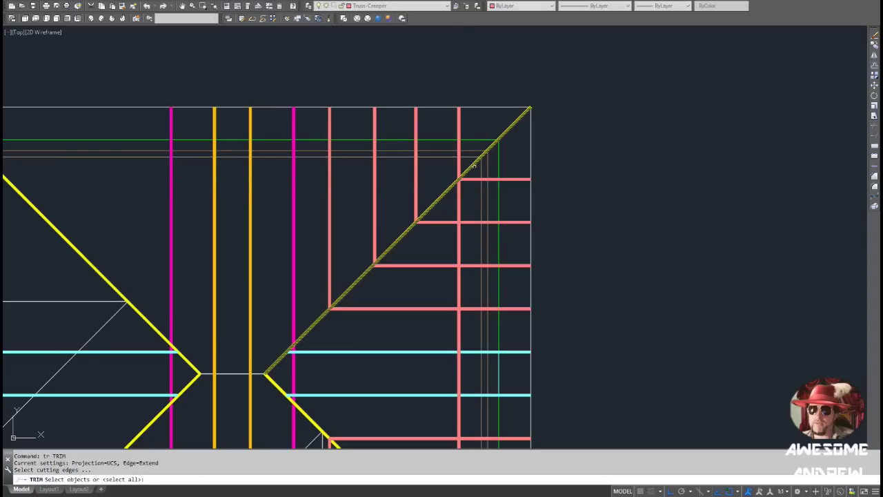
left_click(457, 197)
key("Escape")
- Mirror a copy of both right-hand hips' creepers about a vertical axis through the central ridge's midpoint
scroll(465, 189, "down", 4)
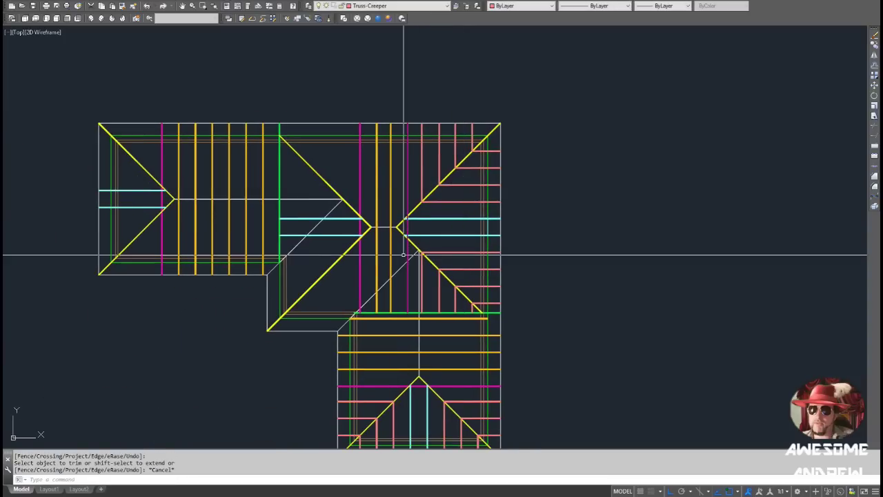
left_click(498, 300)
key("Escape")
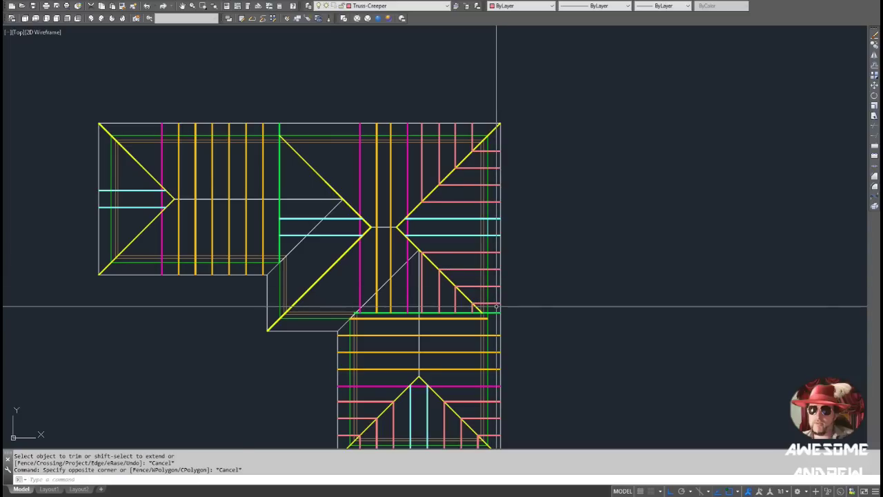
scroll(496, 308, "up", 2)
left_click(497, 307)
left_click(494, 219)
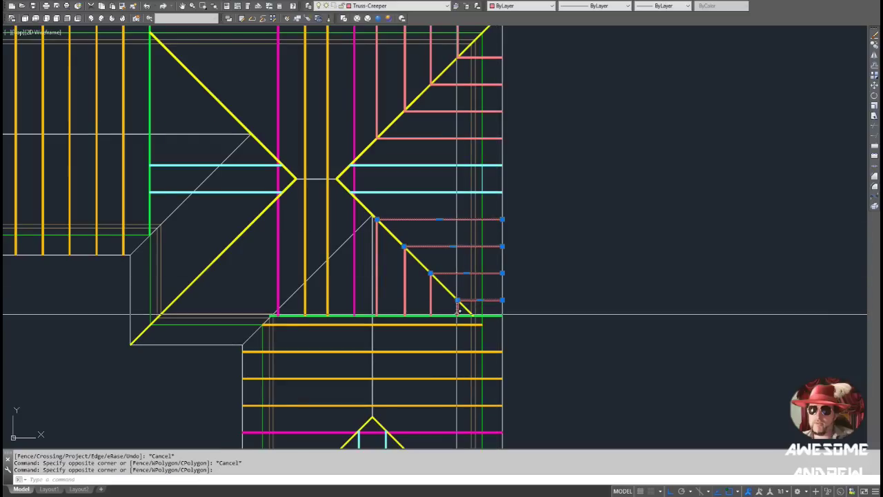
left_click(457, 311)
left_click(443, 306)
left_click(370, 295)
middle_click_drag(439, 140, 413, 207)
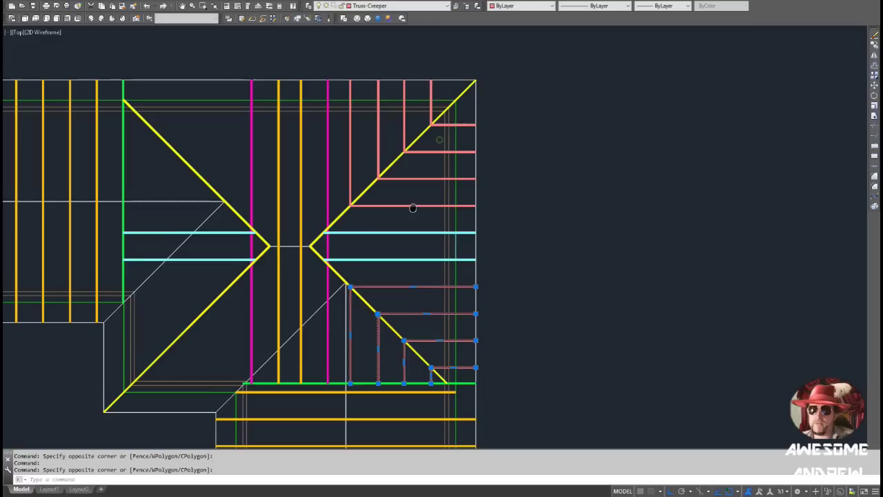
left_click(436, 213)
left_click(430, 144)
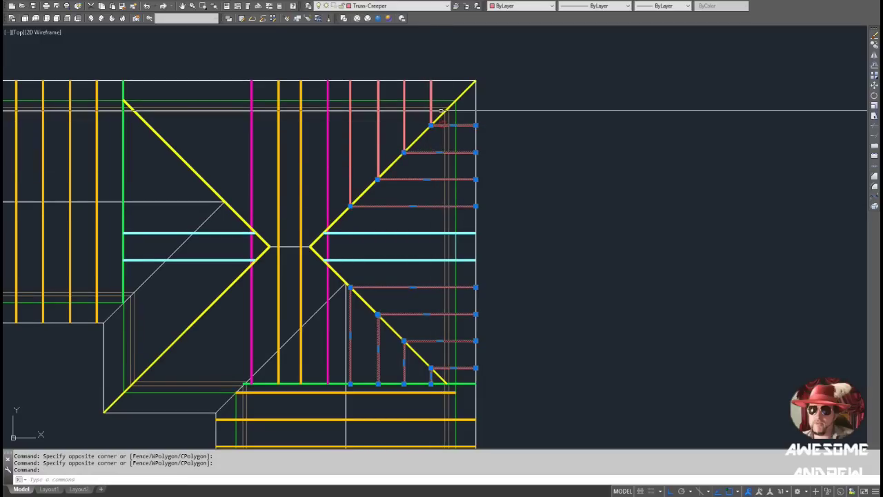
left_click(443, 92)
left_click(336, 79)
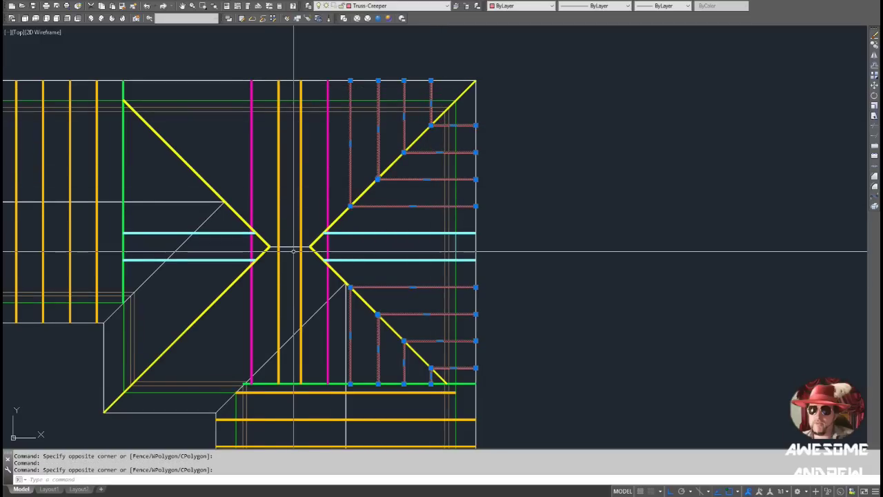
scroll(294, 251, "up", 2)
key("space")
key("space")
key("space")
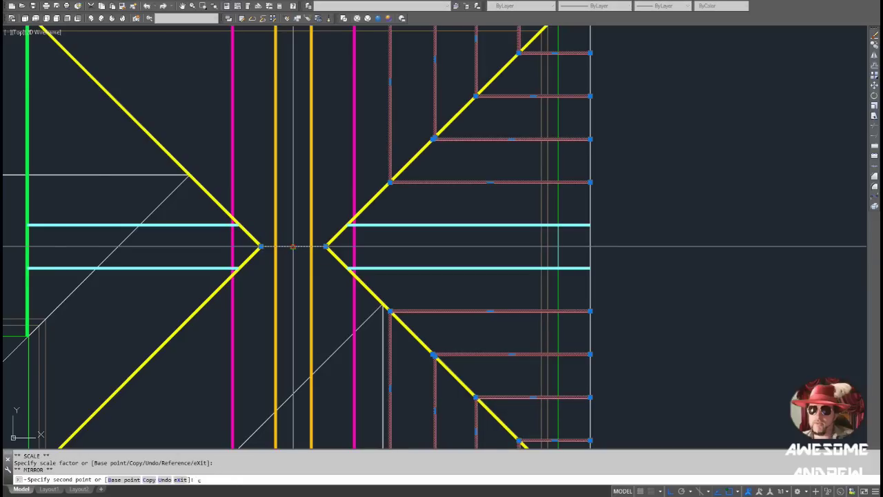
key("space")
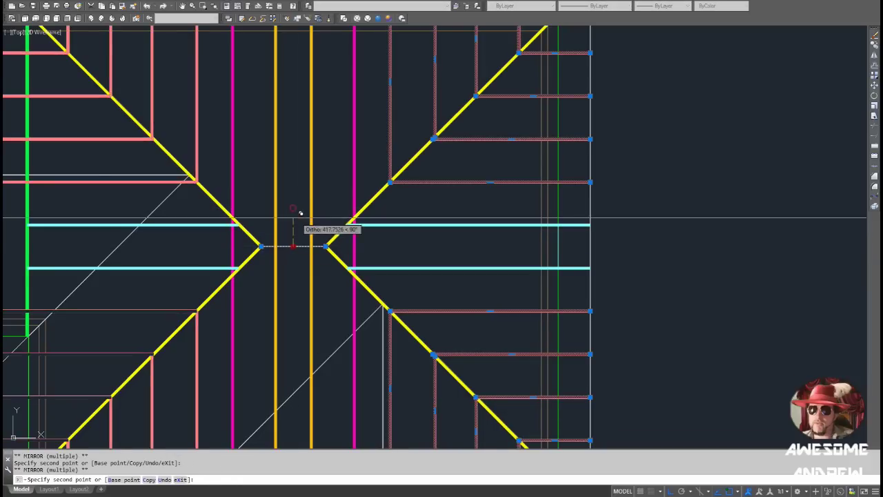
left_click(300, 217)
key("Escape")
- Erase the duplicate line lying over the central ridge
left_click(299, 245)
scroll(299, 245, "down", 2)
key("Delete")
- Trim the mirrored horizontal creepers where they run past the vertical green truss into the left wing
middle_click_drag(217, 262, 336, 263)
key("Escape")
key("Return")
left_click(271, 226)
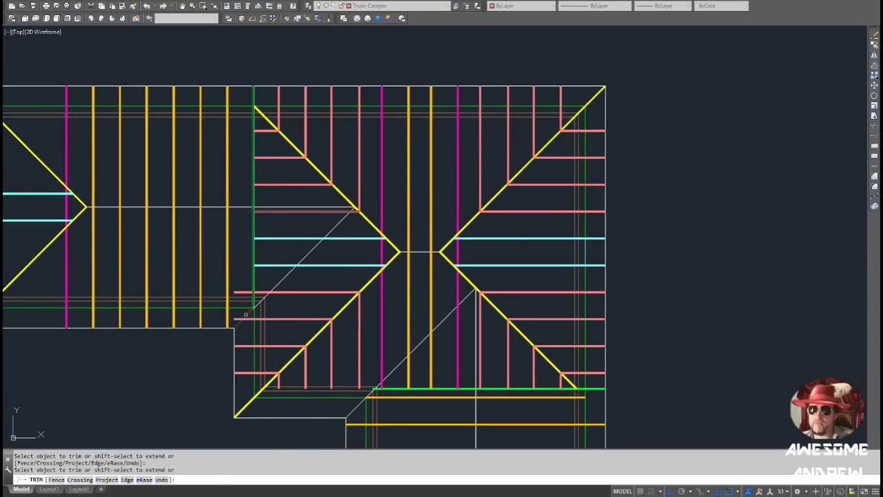
scroll(242, 316, "up", 2)
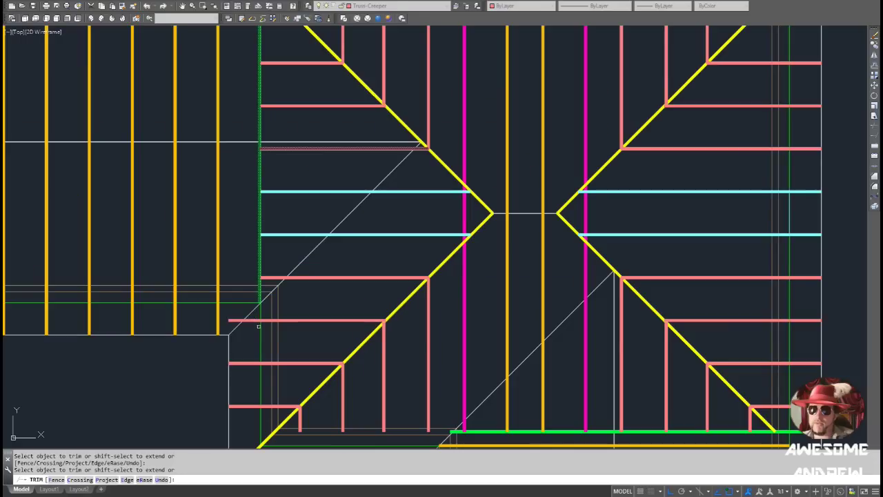
key("Return")
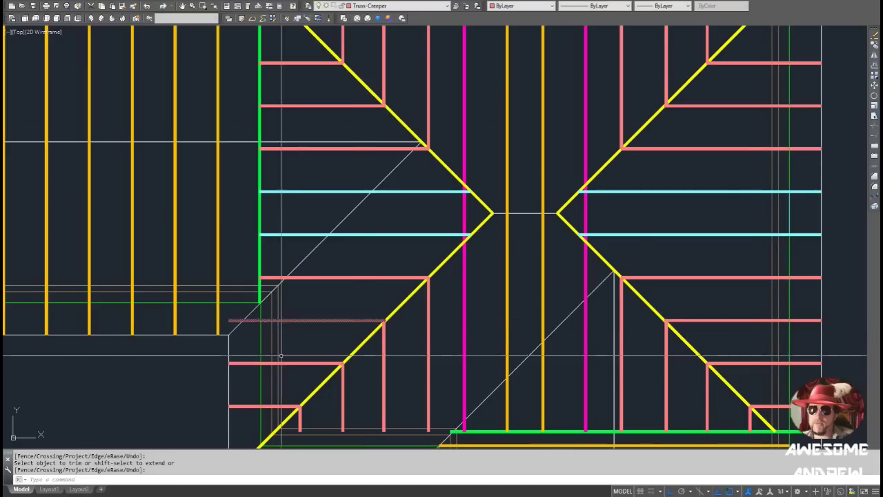
scroll(355, 301, "down", 2)
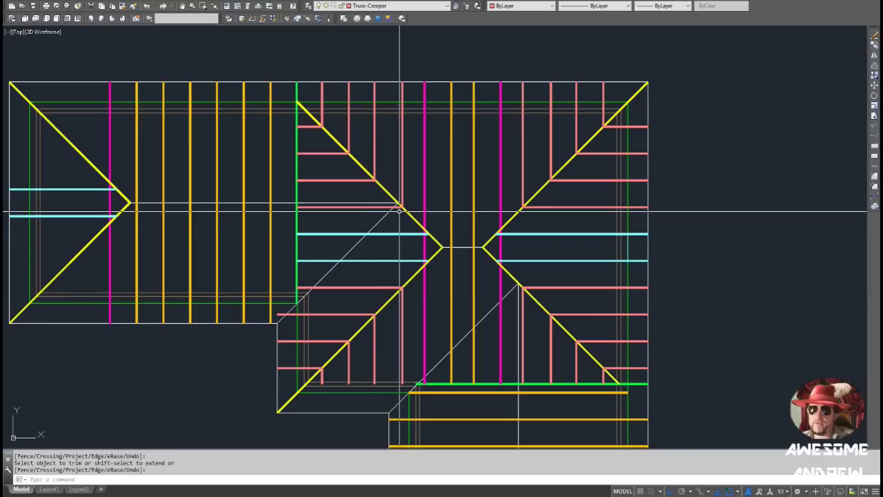
key("Escape")
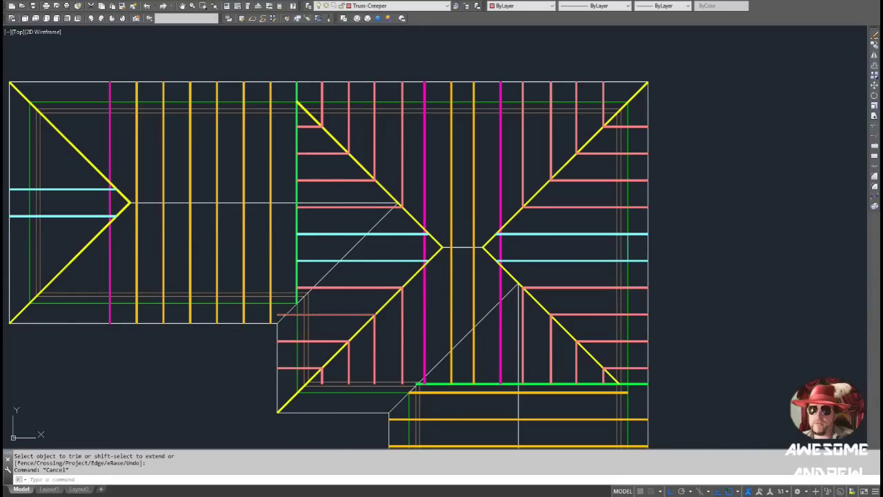
- Save the drawing with the central section's creepers
scroll(297, 317, "up", 2)
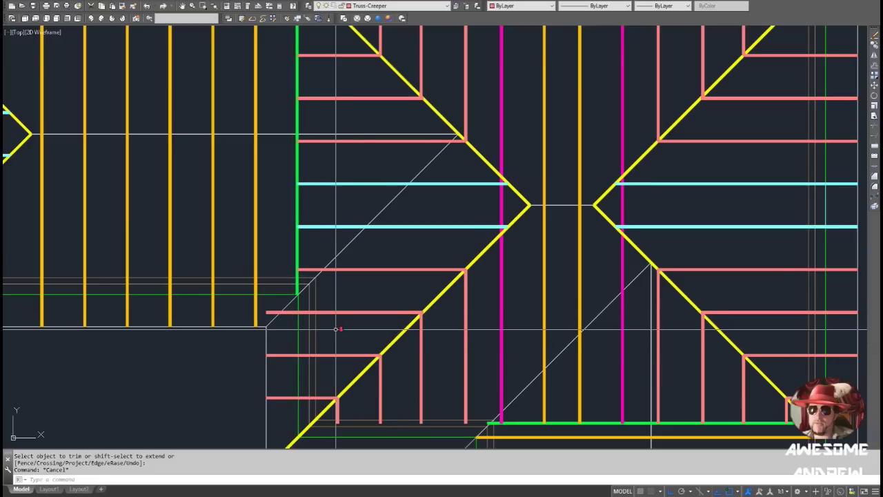
scroll(337, 329, "down", 2)
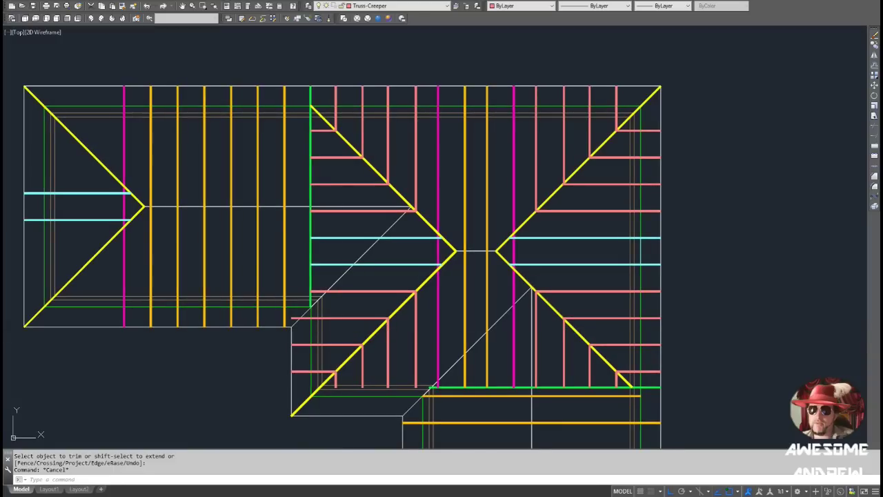
key("ctrl+s")
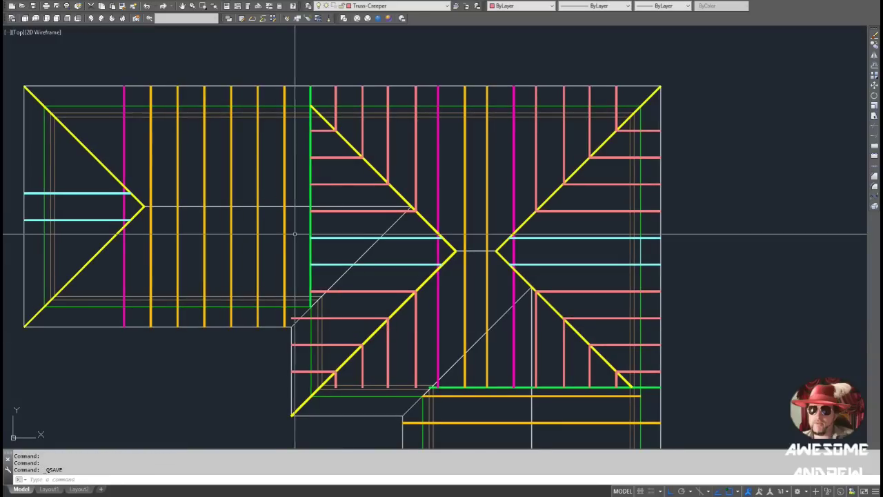
mouse_move(298, 318)
middle_mouse_down()
mouse_move(272, 291)
mouse_move(320, 300)
middle_mouse_up()
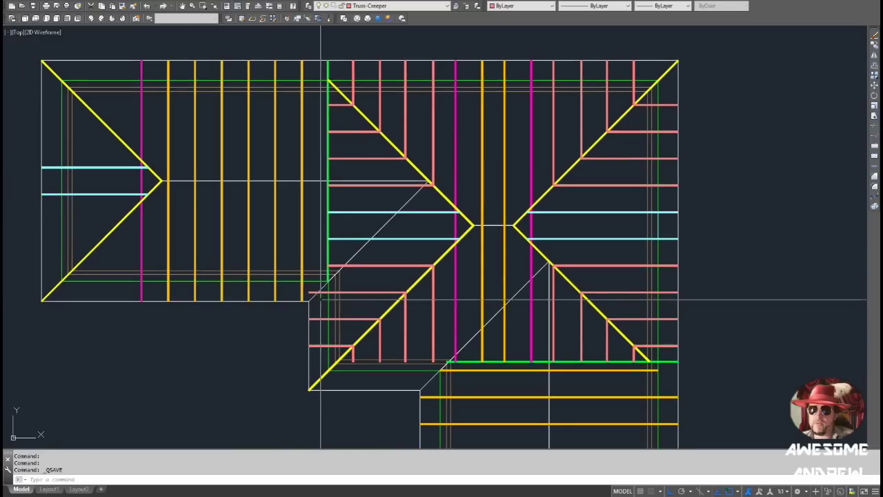
- Trace the left wing's lower cyan truss with a creeper polyline and move it 600 straight down
middle_click_drag(237, 266, 331, 262)
scroll(191, 253, "up", 2)
type("pl")
key("Return")
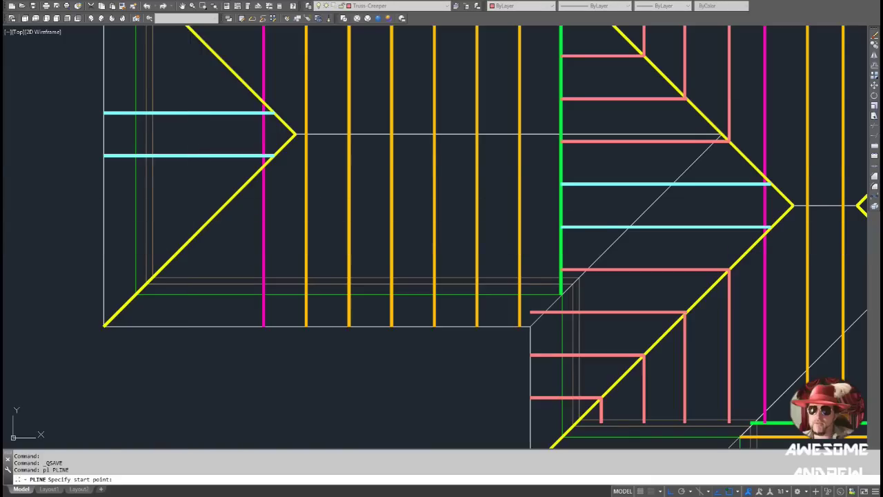
left_click(109, 156)
left_click(274, 156)
key("Escape")
left_click(275, 156)
key("space")
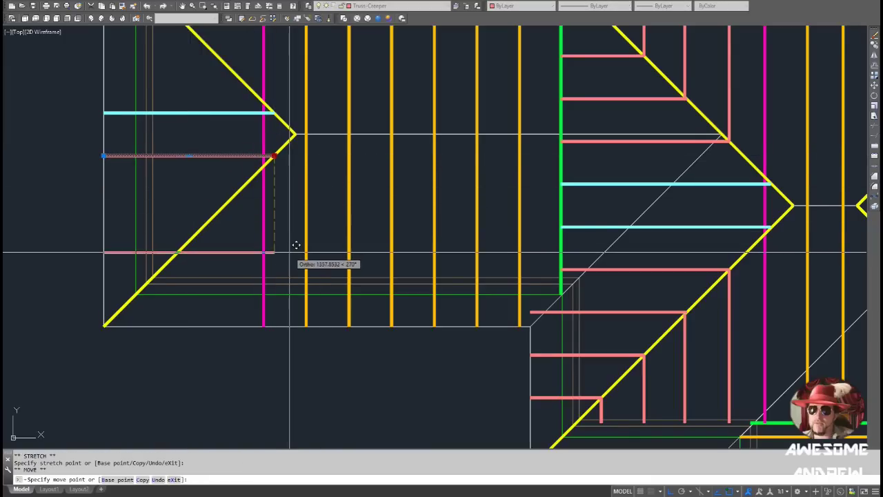
type("600")
key("Return")
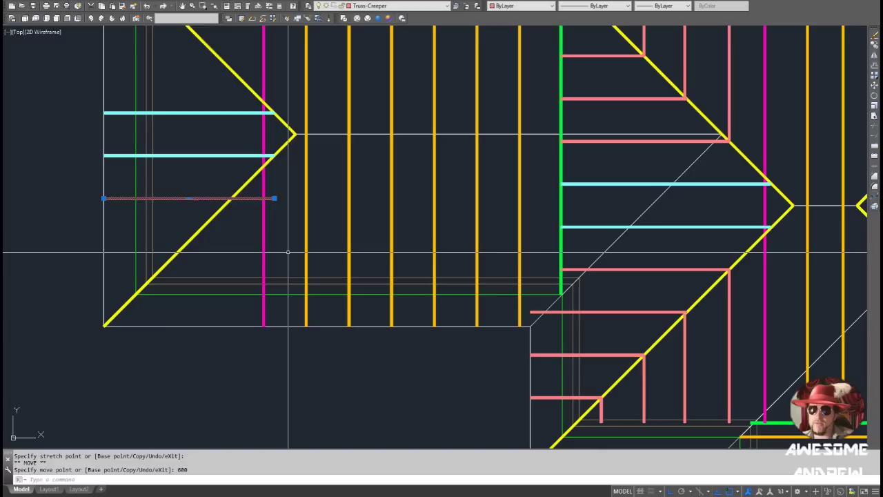
- Trim the moved creeper where it runs past the left wing's lower hip
type("tr")
key("space")
left_click(219, 219)
left_click(203, 209)
key("space")
left_click(249, 200)
key("Escape")
- Offset the trimmed creeper downward twice at 600 spacing
type("o")
key("Return")
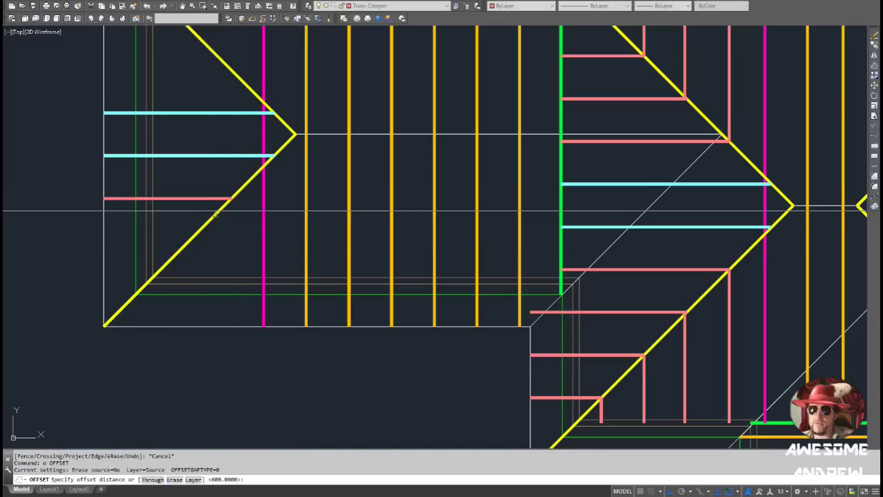
key("Return")
left_click(198, 198)
left_click(207, 235)
left_click(212, 241)
left_click(216, 258)
key("Escape")
key("Escape")
- Trim the two offset creepers back to the left wing's lower hip
type("tr")
key("Return")
left_click(202, 259)
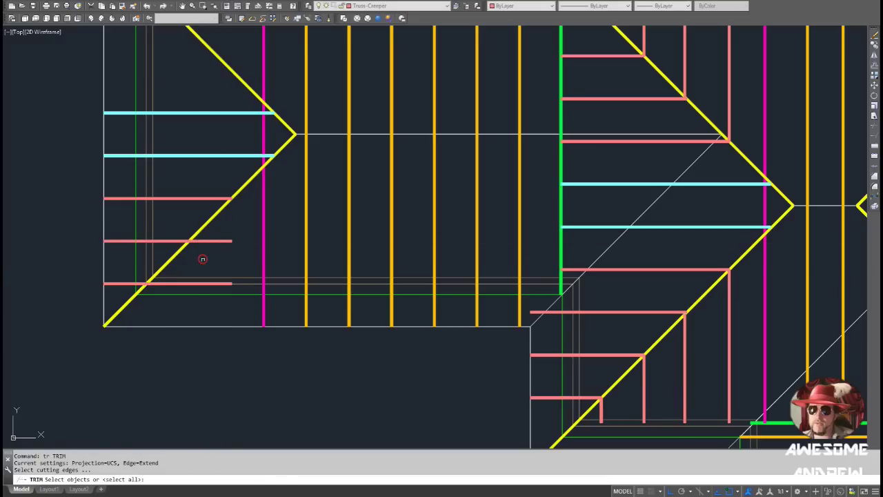
left_click(172, 255)
key("Return")
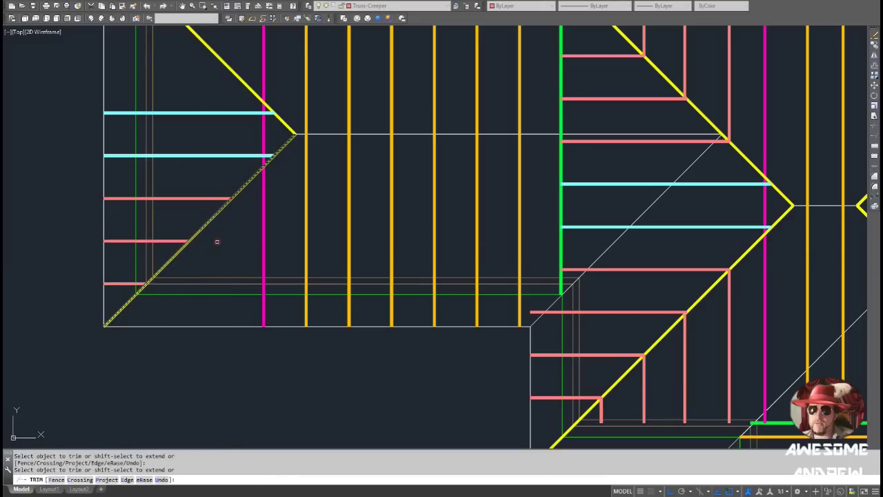
key("Escape")
- Rotate a copy of the longest horizontal creeper 90° about its hip end so it runs down to the eave
left_click(221, 192)
left_click(209, 204)
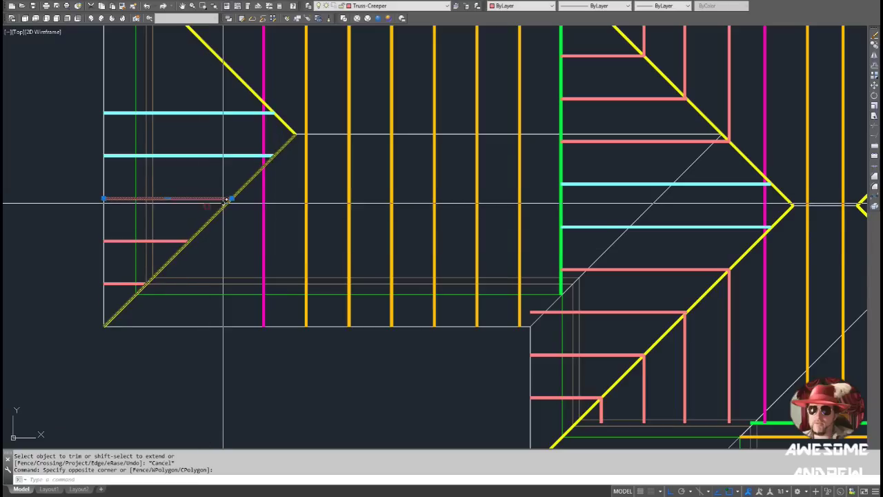
left_click(231, 198)
type("c")
key("Return")
left_click(222, 180)
key("Escape")
key("Escape")
key("Escape")
- Copy the vertical creeper from its hip end to the hip ends of the other two horizontal creepers
left_click(232, 218)
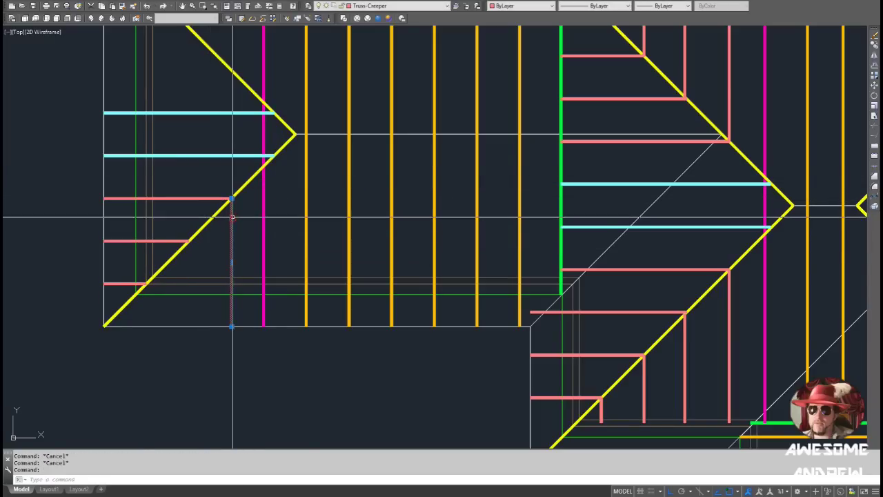
left_click(232, 199)
key("space")
left_click(189, 242, "ctrl")
scroll(149, 279, "down", 2)
scroll(149, 280, "up", 5)
left_click(146, 283)
scroll(146, 283, "down", 3)
key("Escape")
key("Escape")
key("Escape")
- Trim the copied vertical creepers where they extend below the left wing's lower eave line
type("tr")
key("space")
left_click(238, 322)
key("space")
left_click(231, 338)
left_click(143, 355)
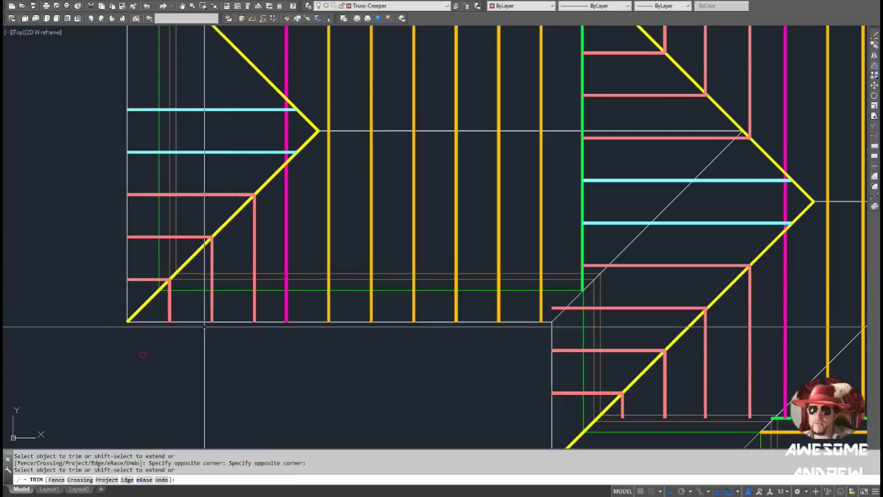
key("Escape")
- Draw a horizontal reference line from the left wing's ridge end outward past the left eave
scroll(204, 327, "down", 3)
type("l")
key("space")
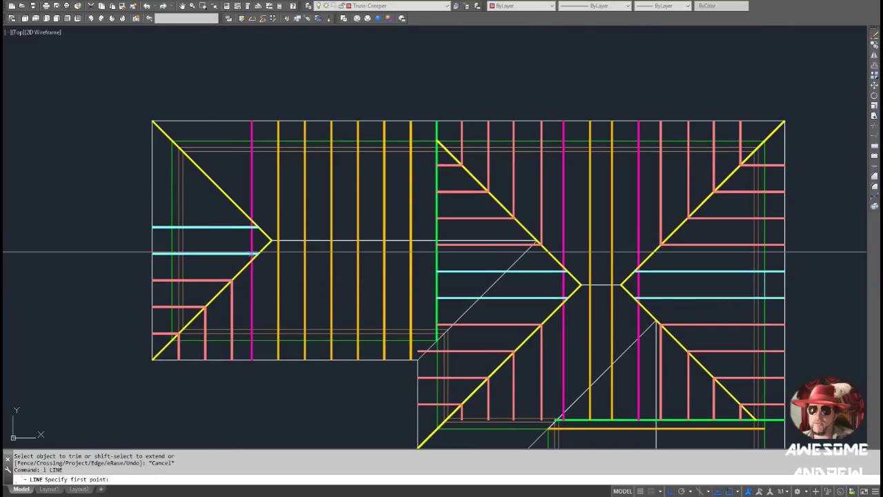
left_click(271, 240)
left_click(102, 263)
key("Escape")
- Mirror a copy of the lower-left hip's six creepers about the horizontal reference line onto the upper-left hip
left_click(157, 340)
left_click(158, 274)
left_click(233, 310)
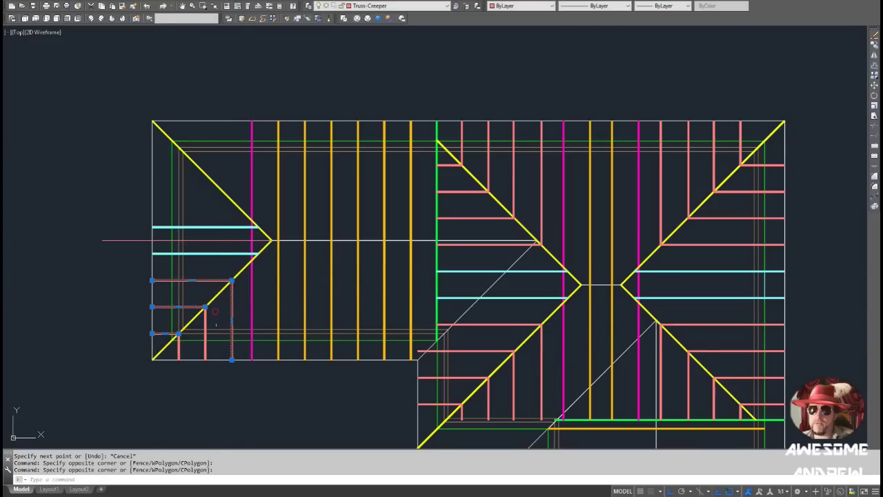
left_click(176, 350)
left_click(138, 250)
left_click(113, 227)
left_click(98, 237)
scroll(101, 240, "up", 2)
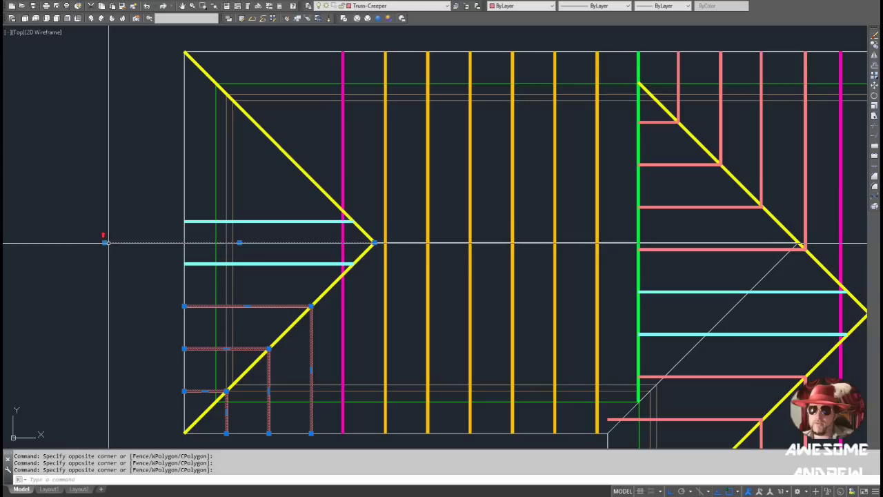
left_click(105, 243)
key("space")
key("space")
key("space")
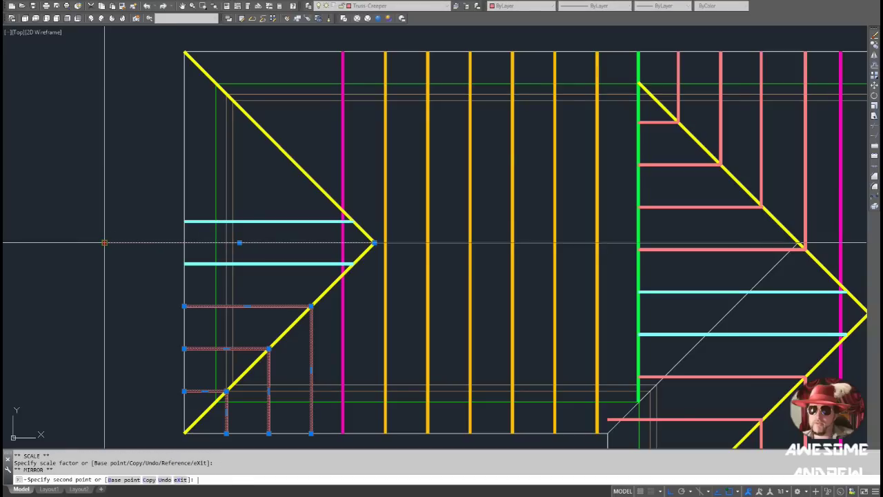
left_click(67, 242)
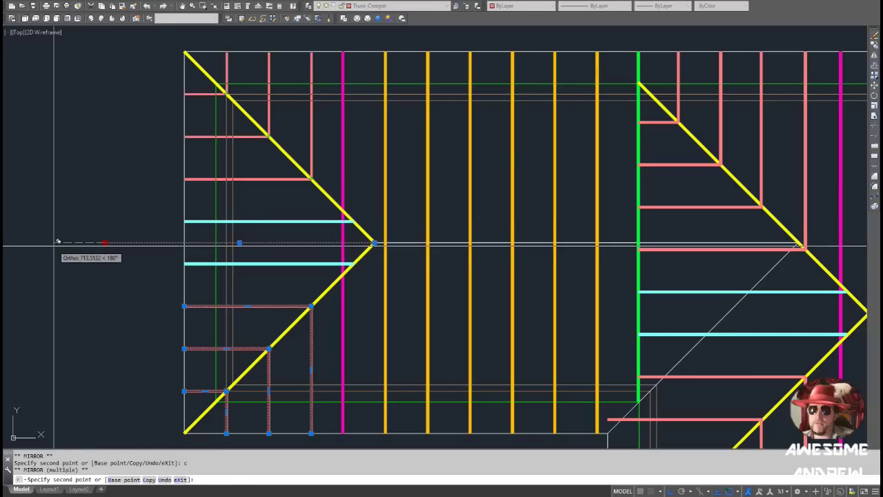
key("Escape")
key("Escape")
- Erase the horizontal reference lines extending from the left wing's ridge
left_click(116, 226)
key("Delete")
scroll(199, 235, "down", 2)
middle_click_drag(363, 282, 260, 265)
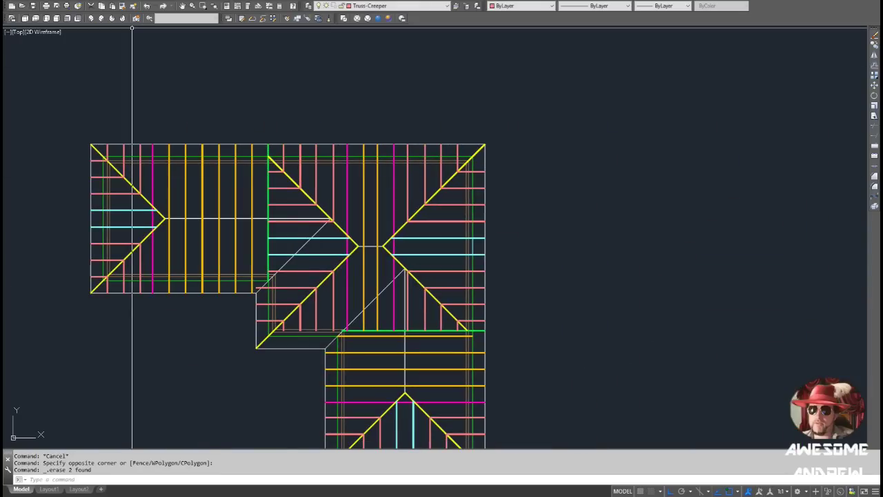
- Save the drawing with the left wing's creepers
key("ctrl+s")
scroll(302, 221, "up", 2)
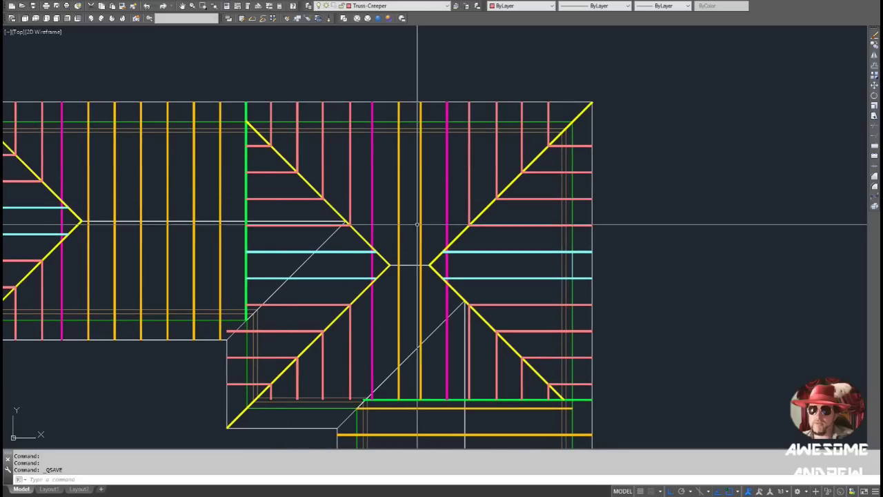
scroll(403, 246, "down", 2)
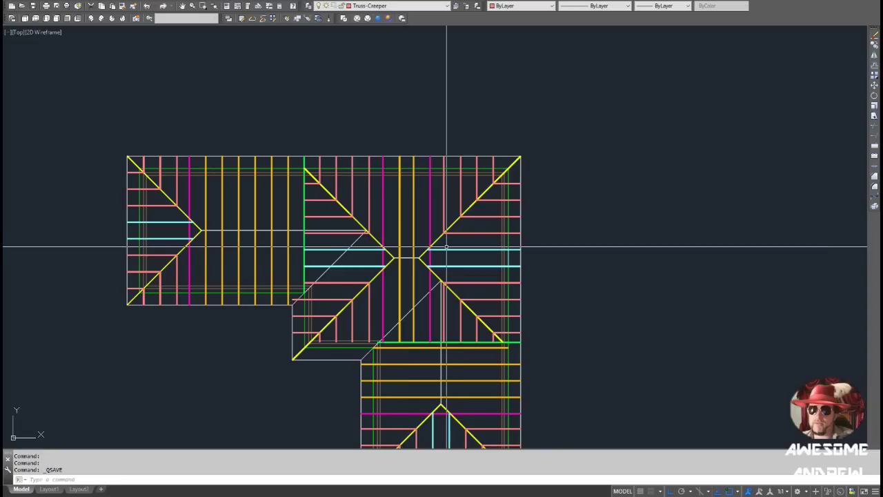
middle_click_drag(410, 256, 398, 238)
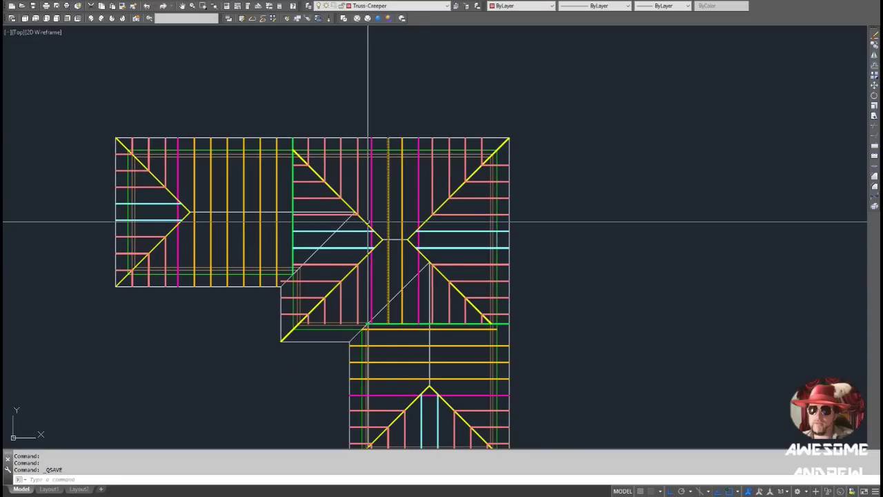
- Draw a horizontal polyline above the plan near the left wing's green girder truss, plus a sloped polyline rising rightward from its start point
scroll(368, 223, "up", 2)
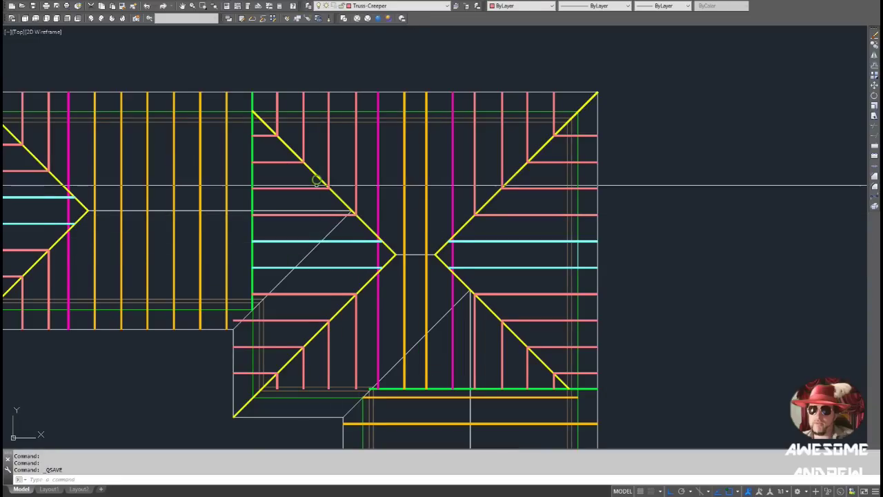
scroll(318, 183, "down", 2)
key("Return")
left_click(280, 141)
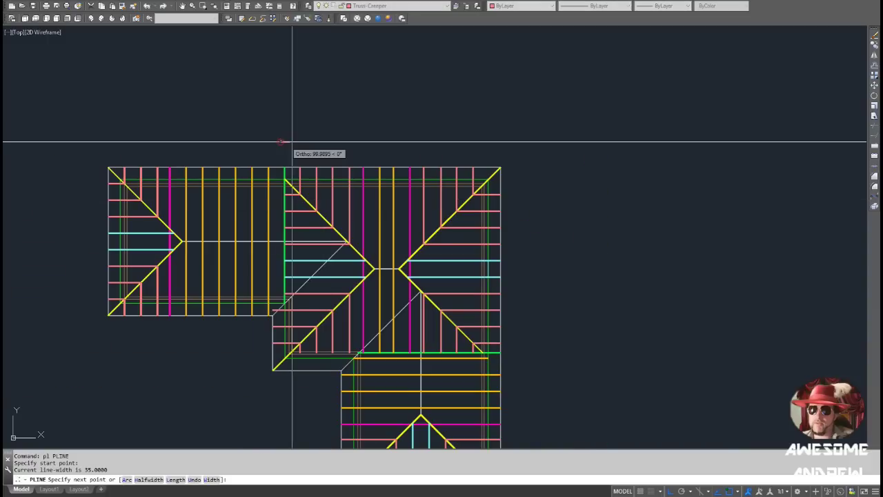
left_click(360, 141)
key("Escape")
key("Return")
left_click(280, 141)
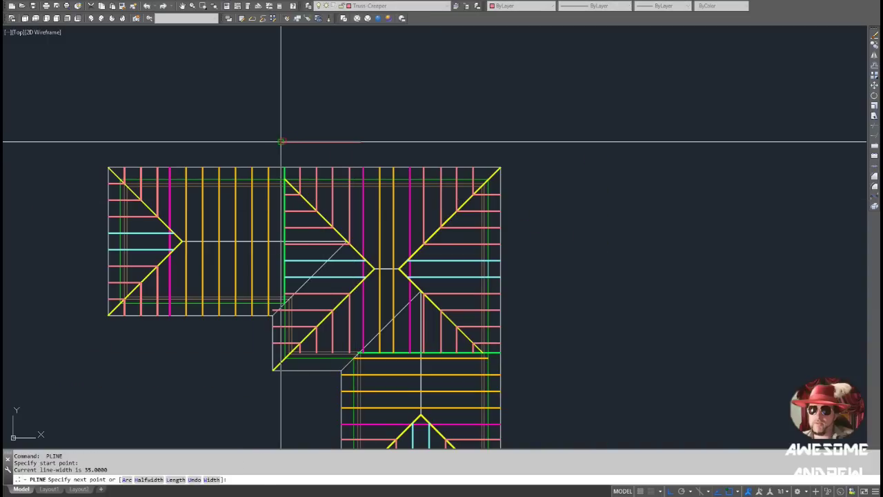
left_click(356, 107)
key("Escape")
- Move the horizontal and sloped polylines together so their shared corner lines up with the vertical green girder truss
left_click(289, 148)
left_click(278, 140)
left_click(280, 141)
key("space")
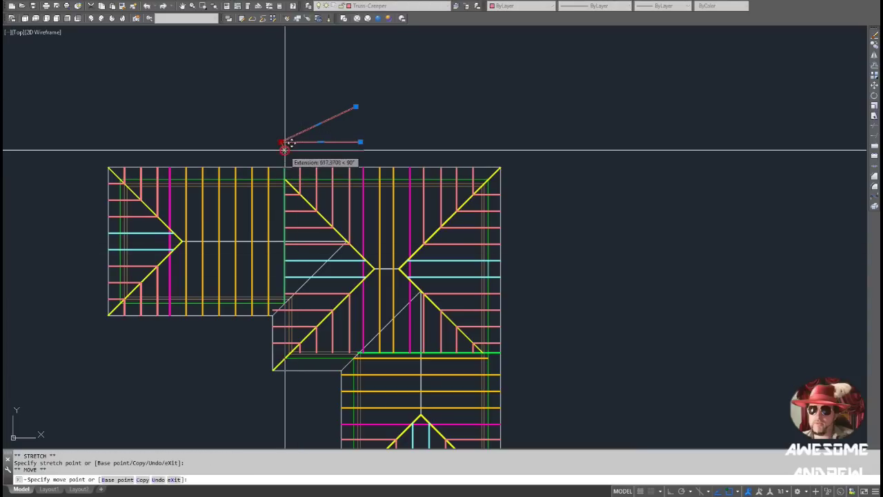
left_click(284, 150)
key("Escape")
- Draw a vertical polyline upward from the shared corner of the horizontal and sloped polylines
type("pl")
key("space")
left_click(284, 150)
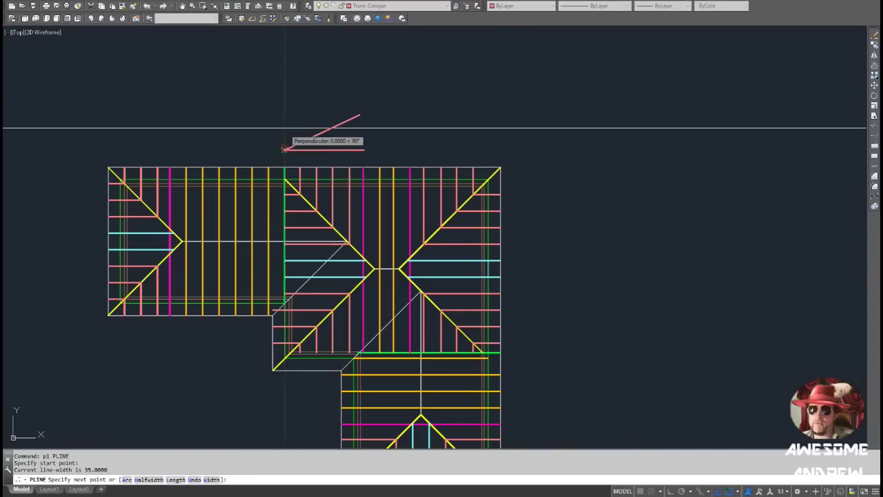
scroll(284, 131, "up", 2)
key("F8")
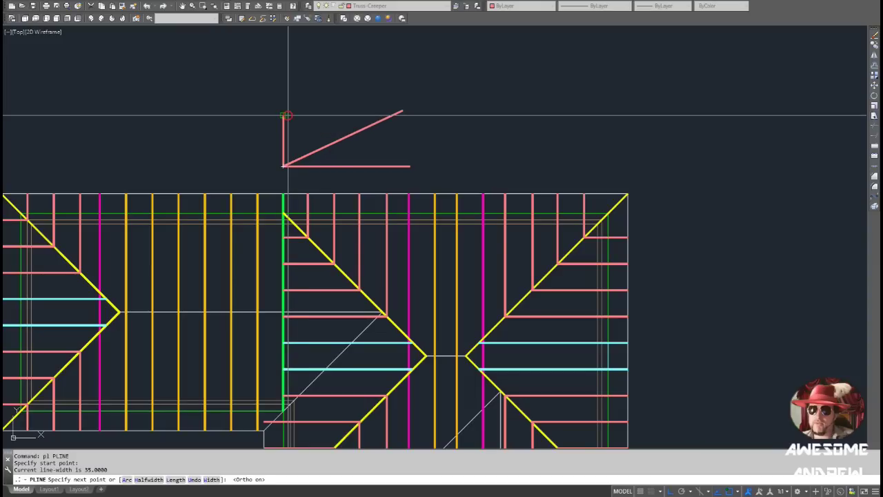
key("Escape")
- Match the properties of the vertical green girder truss onto the sketch's vertical line
scroll(292, 134, "down", 2)
type("ma")
key("Return")
left_click(293, 147)
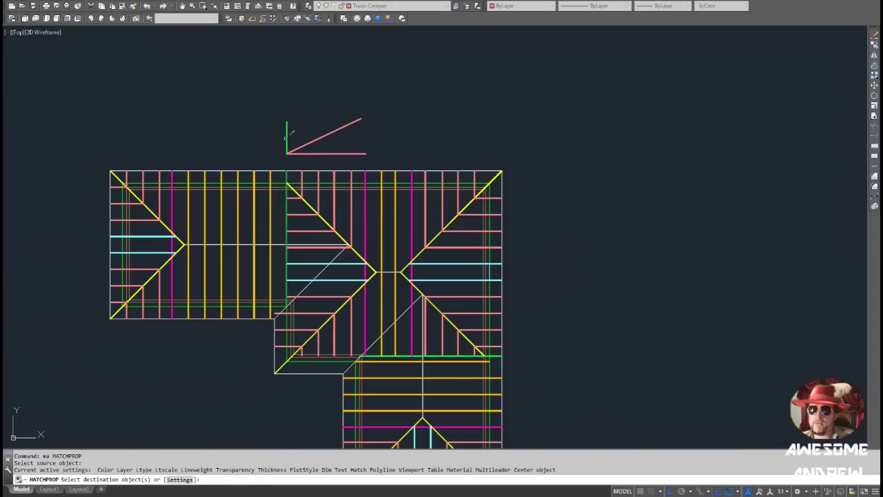
key("Escape")
scroll(296, 135, "up", 2)
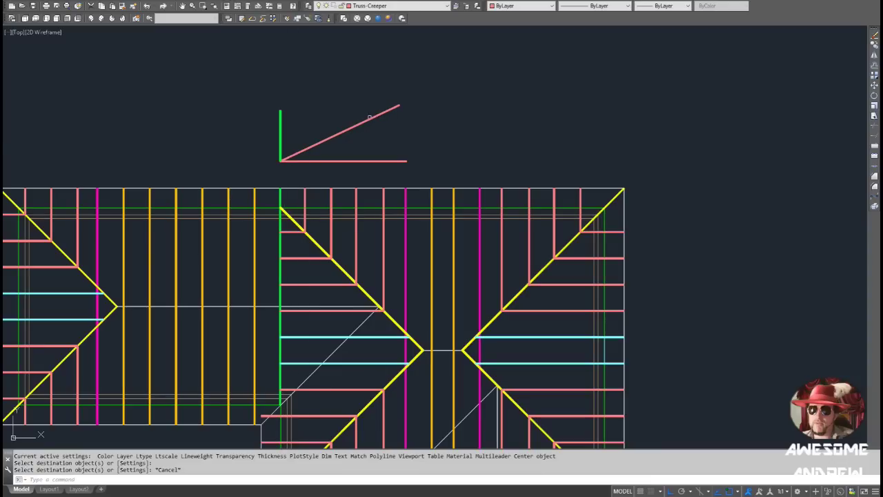
scroll(311, 137, "down", 2)
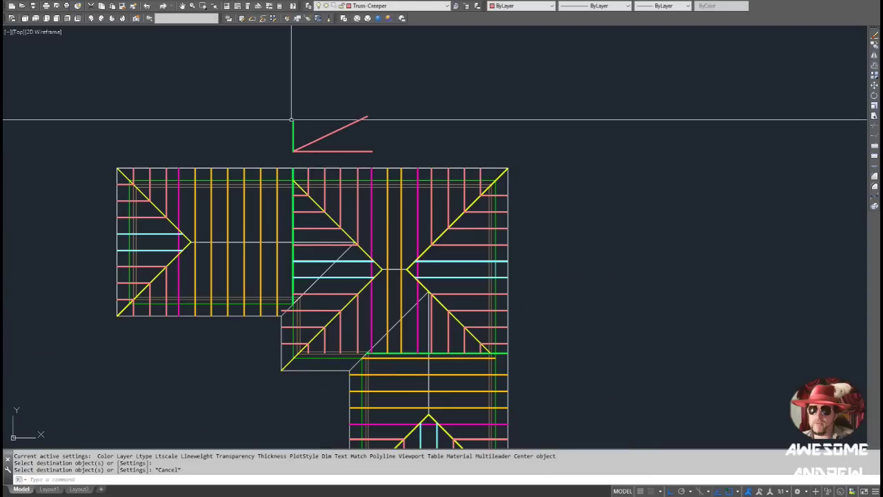
- Draw a polyline from the green vertical's top, horizontally to above the left wing's ridge end, sloping down to above the outer left eave
type("pl")
key("Return")
left_click(293, 119)
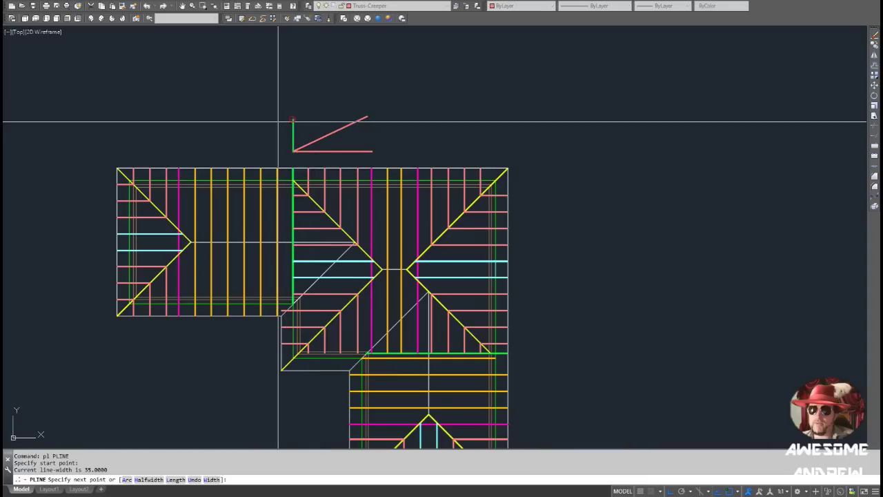
left_click(190, 126)
key("F8")
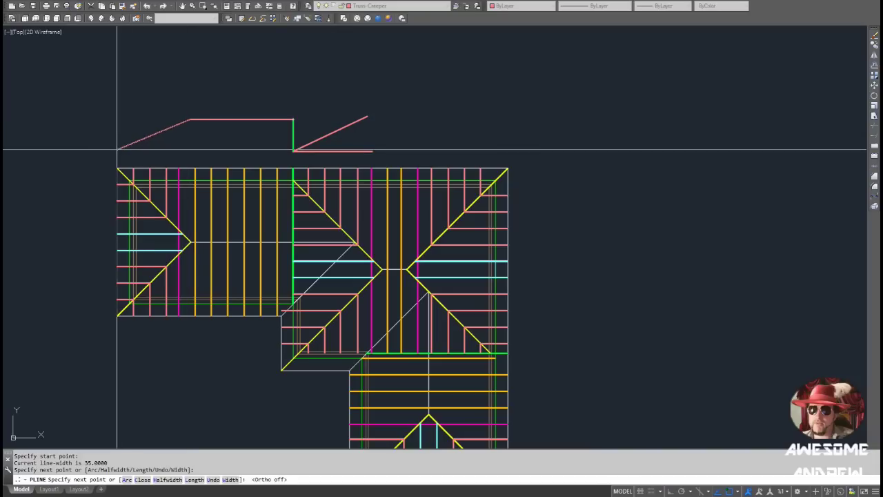
left_click(117, 150)
key("Escape")
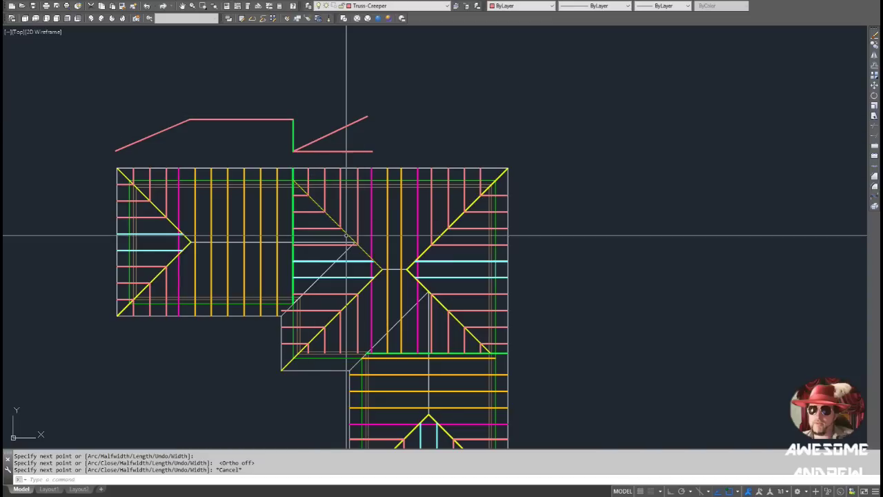
- Stretch the left wing profile's upper end horizontally past the sloped line
scroll(347, 236, "up", 2)
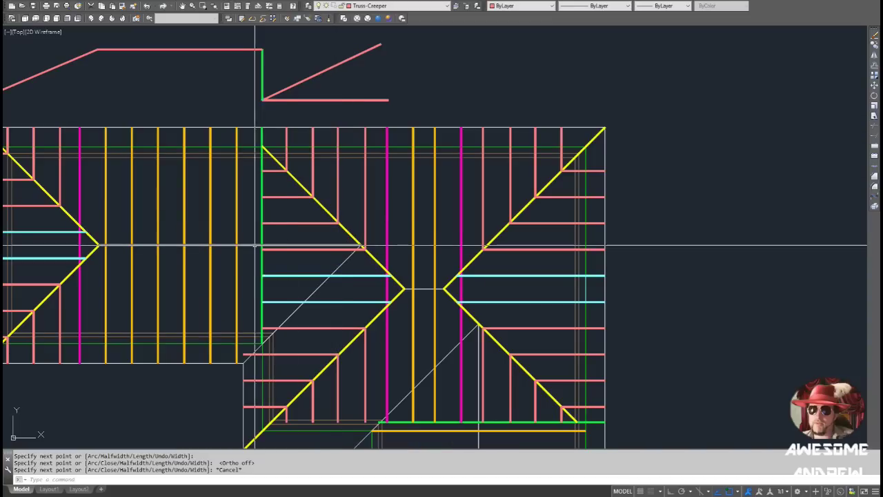
key("Escape")
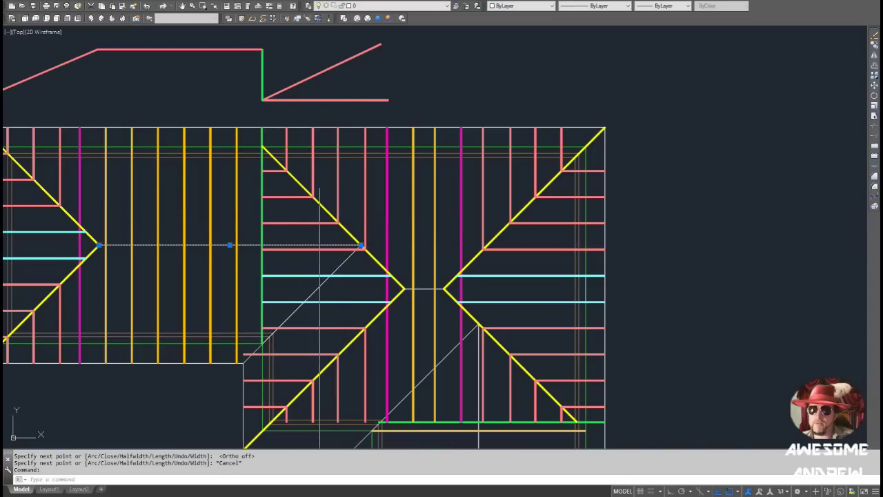
scroll(345, 245, "down", 2)
left_click(268, 79)
left_click(265, 73)
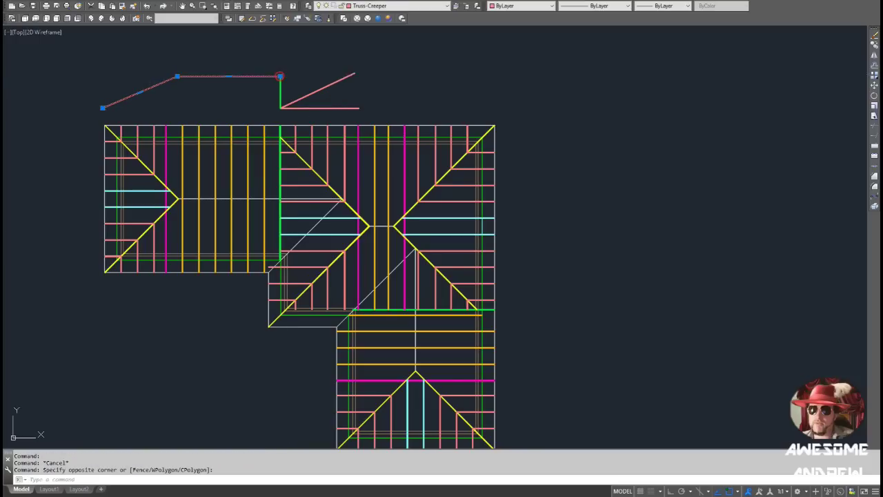
left_click(280, 76)
key("F8")
left_click(365, 83)
key("Escape")
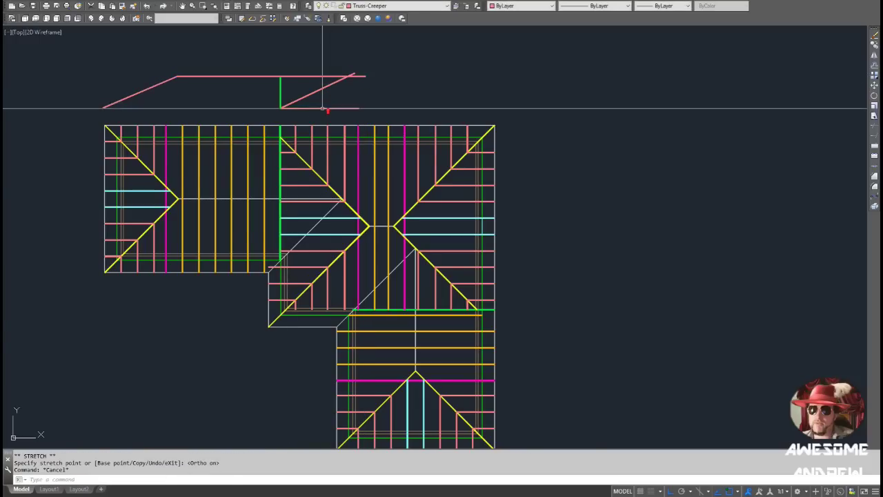
- Match the properties of a cyan truss in the plan onto the sketch's sloped line
scroll(324, 108, "up", 2)
middle_click_drag(340, 199, 325, 218)
type("ma")
key("Return")
left_click(279, 302)
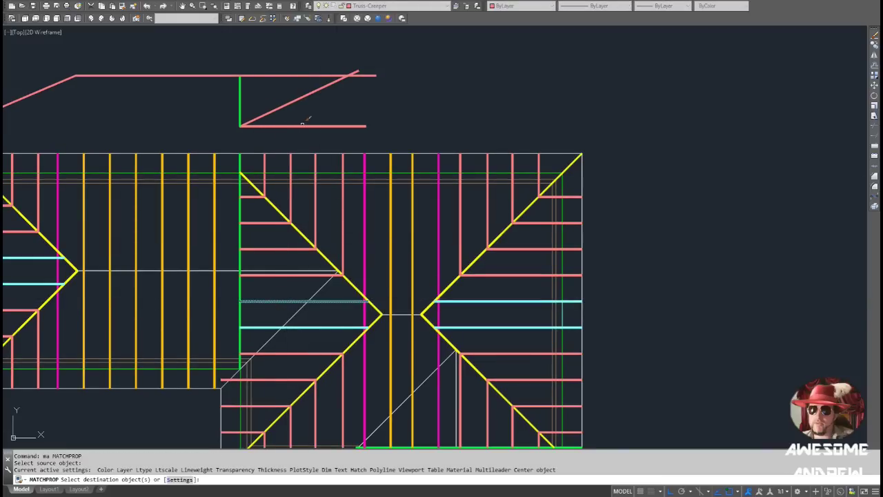
left_click(302, 96)
key("Escape")
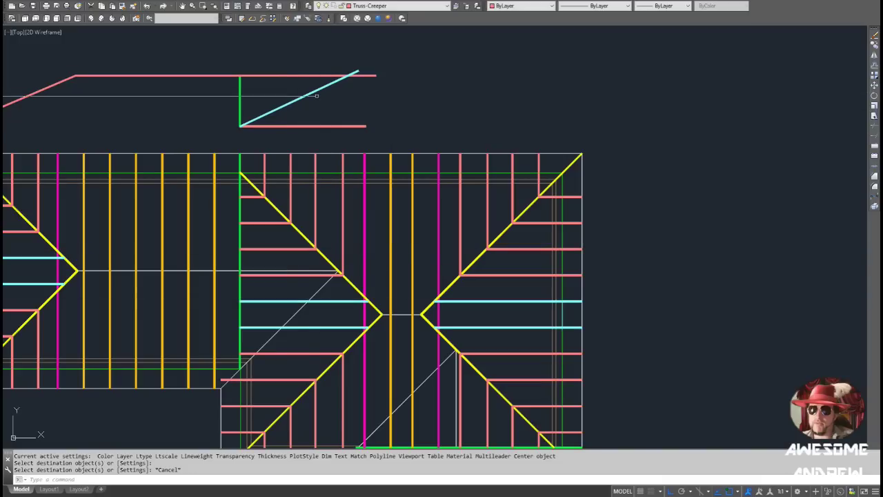
- Draw a vertical reference line from the left end of the main ridge up past the elevation sketch
middle_click_drag(329, 91, 328, 95)
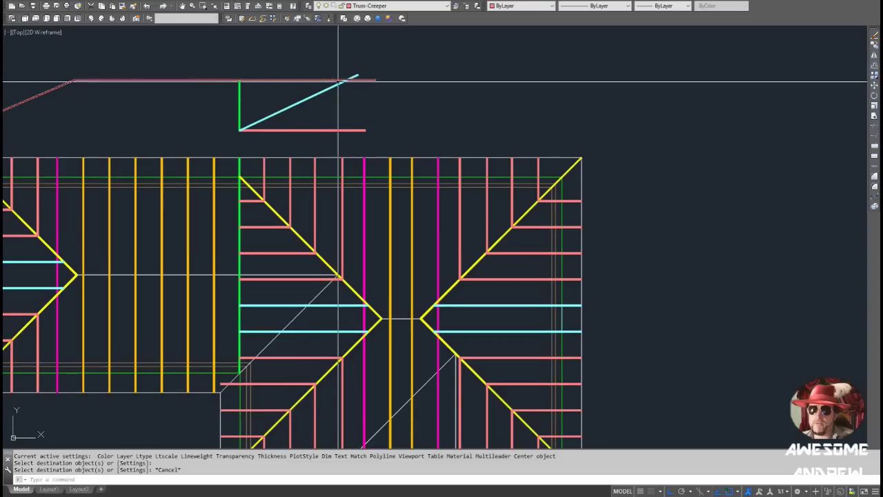
type("l")
key("Return")
left_click(381, 318)
left_click(382, 34)
key("Escape")
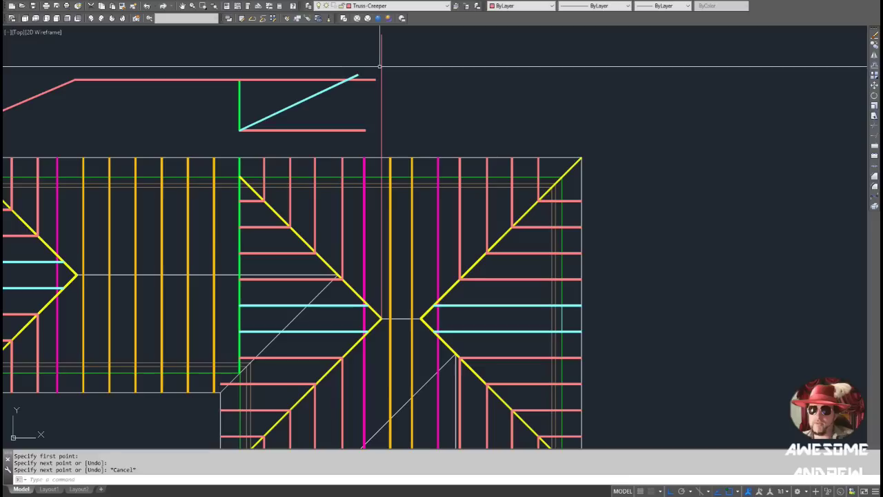
- Extend the cyan sloped line to the vertical reference line
type("ex")
key("Return")
left_click(391, 58)
left_click(352, 57)
key("Return")
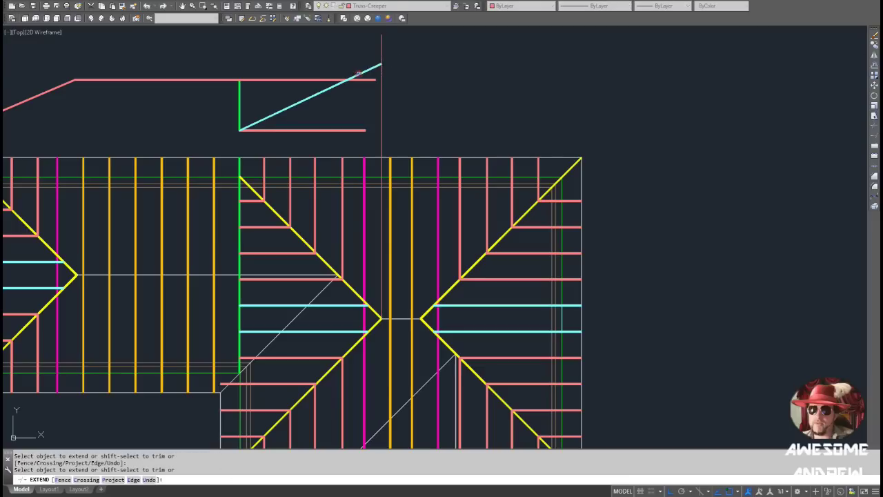
key("Escape")
- Stretch the left wing profile's upper end back to the top of the green vertical
left_click(371, 73)
left_click(365, 81)
left_click(375, 79)
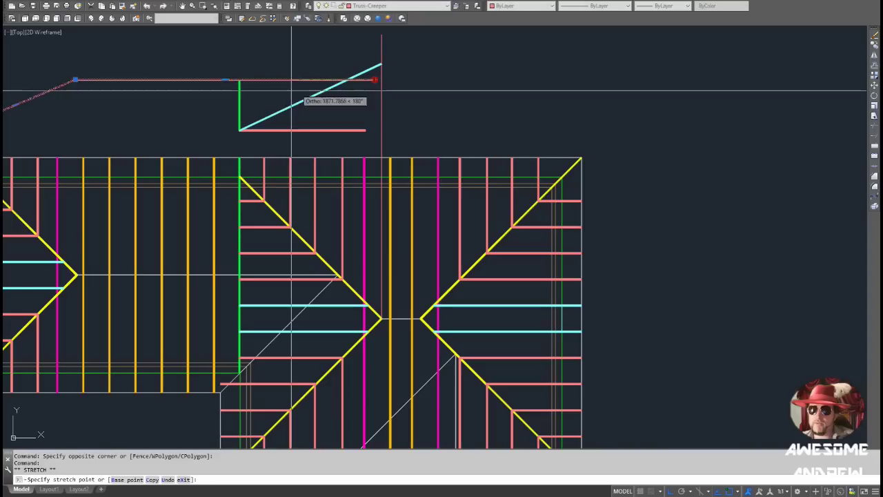
left_click(239, 80)
key("Escape")
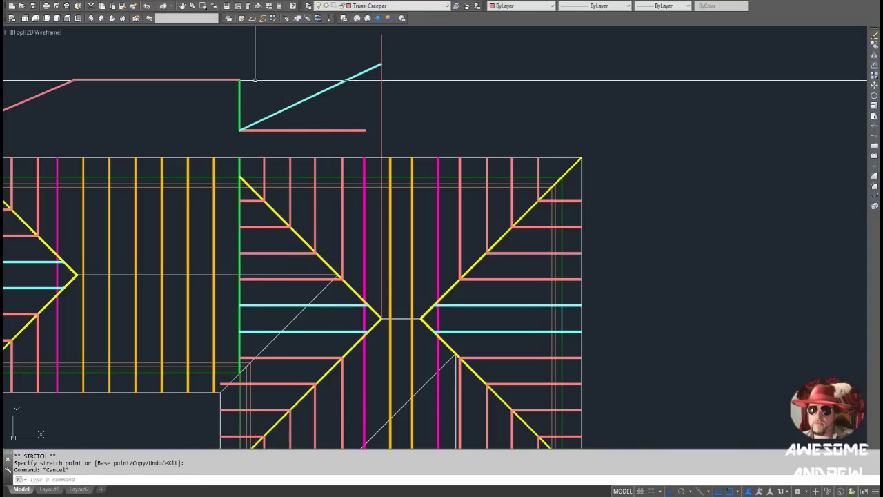
- Draw a short vertical polyline just right of the green vertical, from the profile's top level down to the cyan sloped line
middle_click_drag(257, 80, 274, 84)
scroll(278, 83, "up", 2)
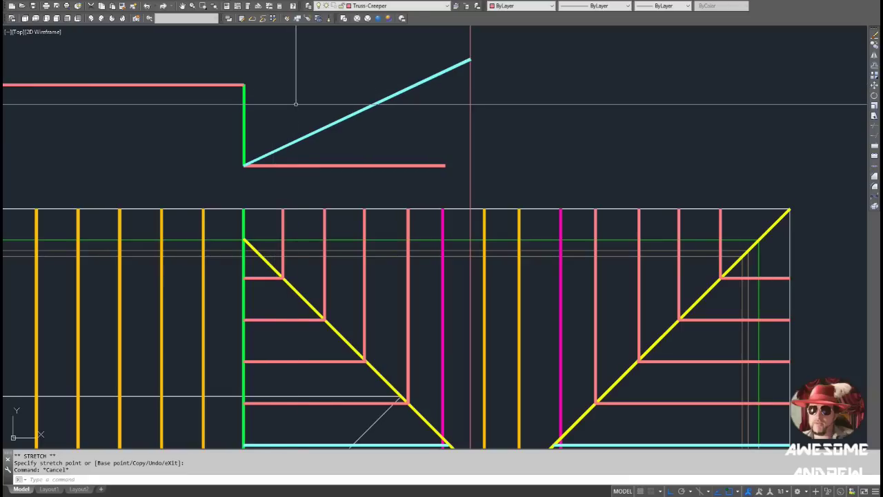
scroll(296, 107, "down", 2)
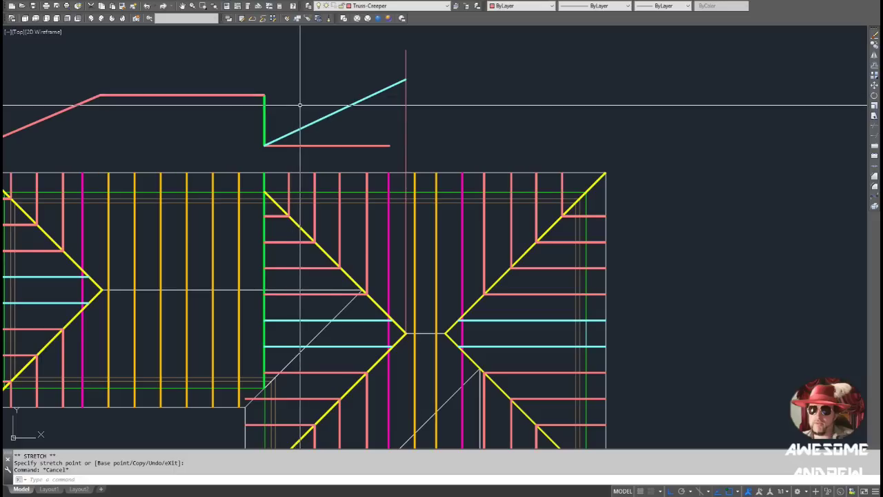
scroll(300, 105, "up", 2)
type("l")
key("Return")
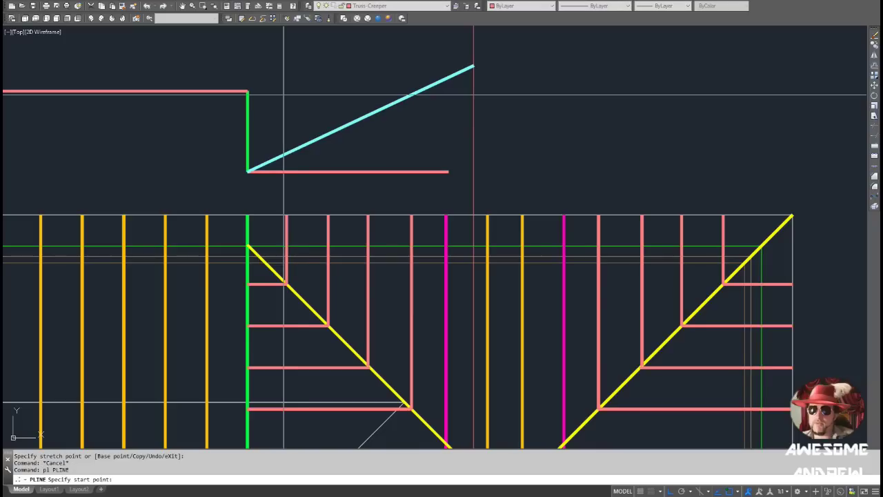
left_click(282, 88)
key("F3")
left_click(282, 154)
key("Escape")
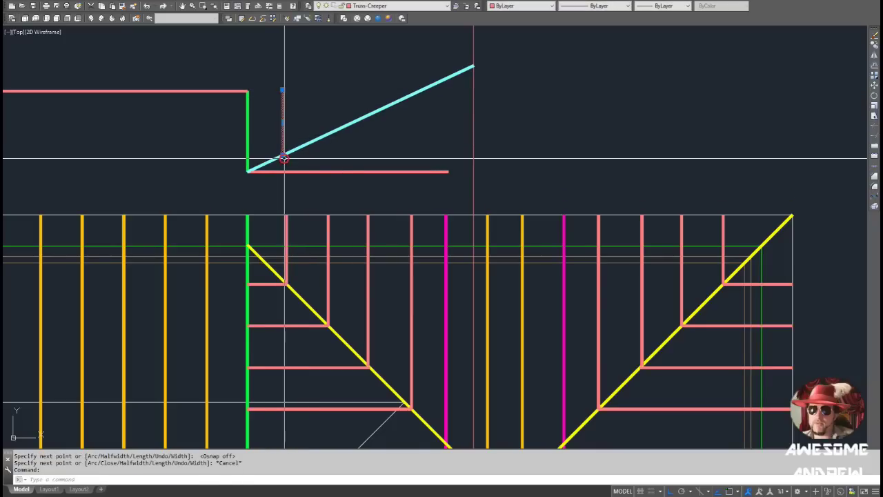
- Copy the short vertical line to two more positions along the cyan sloped line
left_click(282, 154)
key("space")
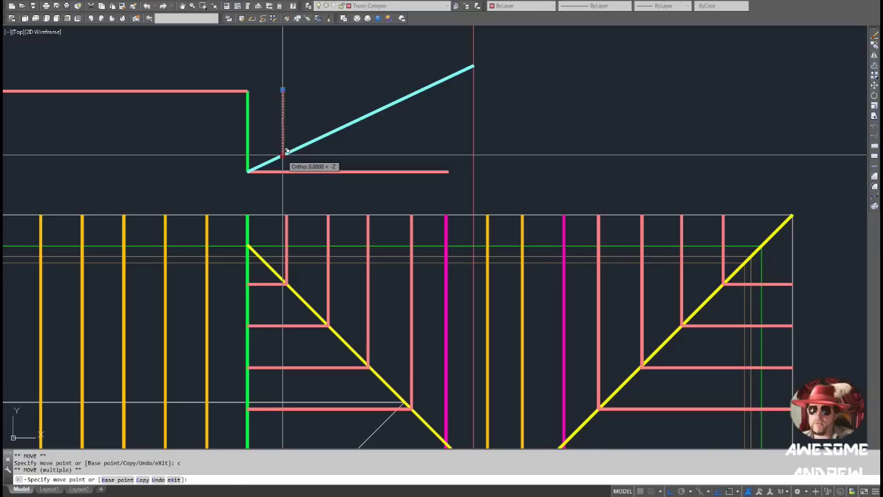
key("F8")
left_click(321, 137)
left_click(364, 118)
key("Escape")
- Stretch the left wing profile's upper end horizontally until it meets the cyan sloped line
left_click(243, 89)
left_click(243, 90)
left_click(247, 91)
key("F8")
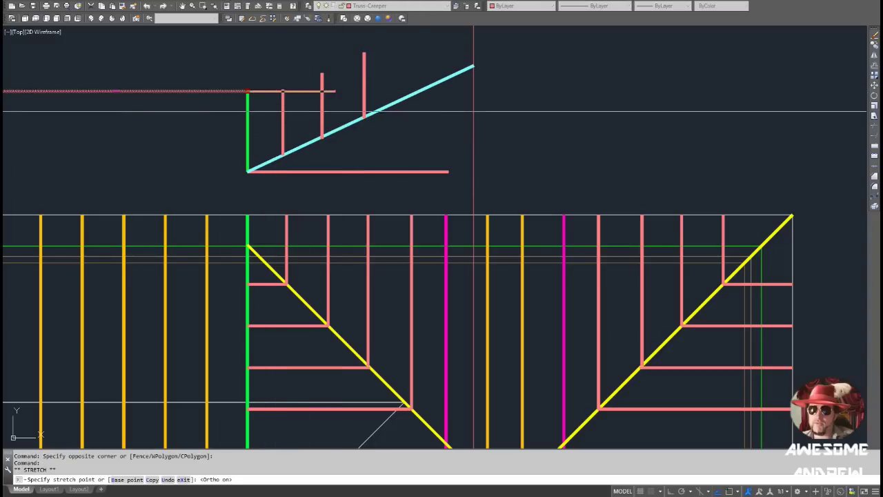
left_click(420, 91)
key("Escape")
key("Escape")
- Trim the short vertical lines where they project above the horizontal profile line
type("t")
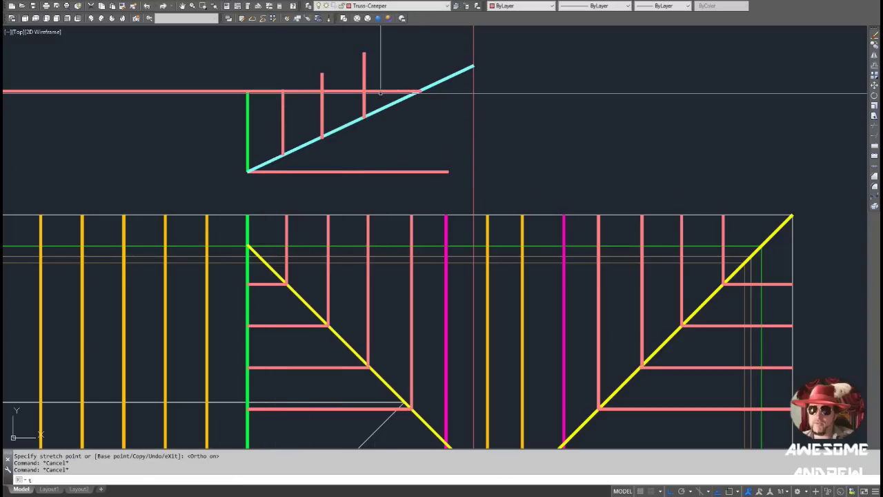
type("r")
key("Return")
left_click(380, 91)
key("Return")
left_click(380, 76)
left_click(299, 84)
scroll(286, 89, "up", 2)
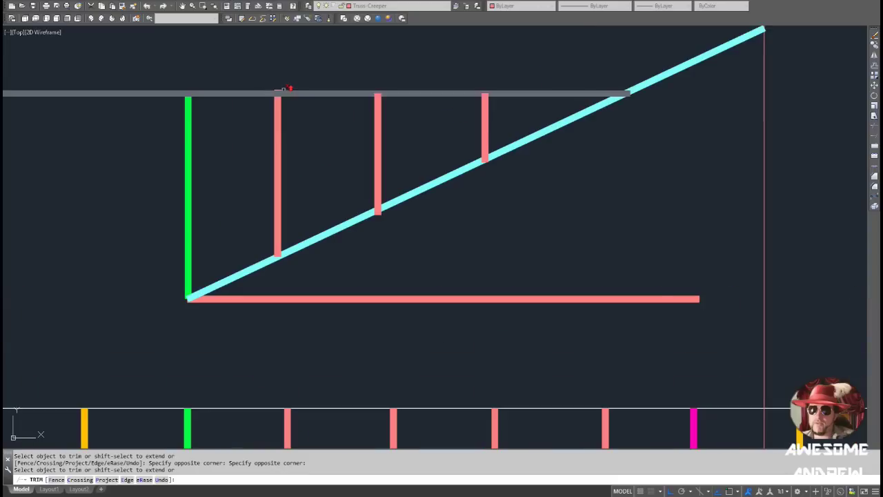
scroll(276, 88, "up", 4)
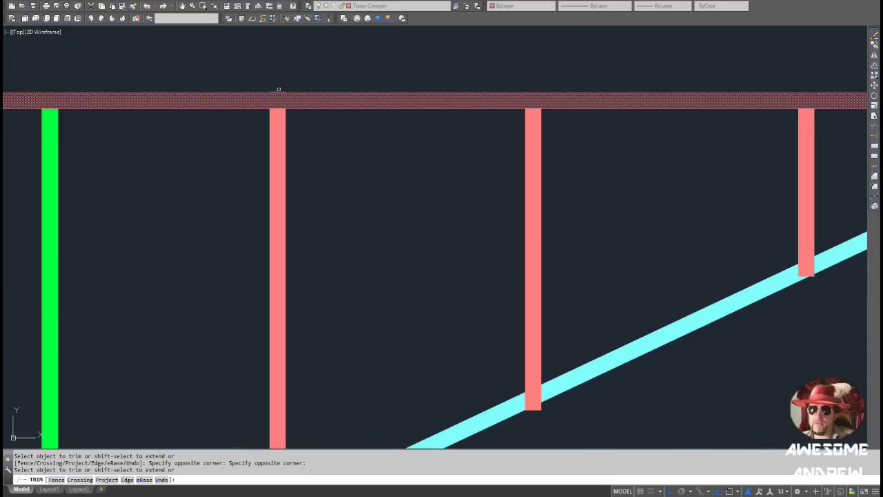
scroll(279, 89, "down", 6)
key("Escape")
middle_click_drag(329, 138, 304, 140)
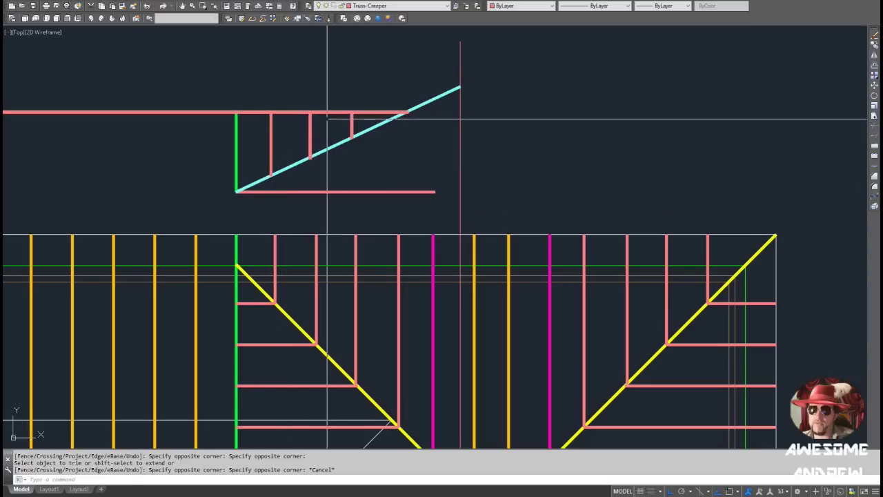
scroll(332, 290, "down", 4)
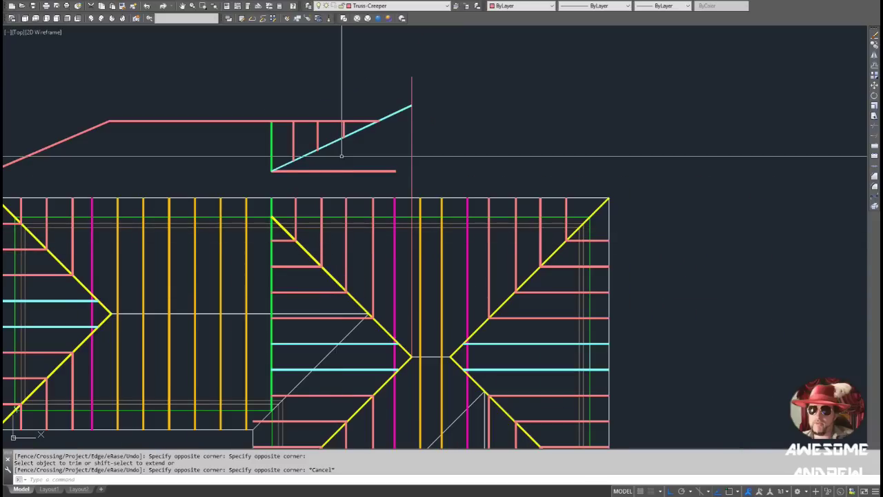
scroll(318, 130, "up", 2)
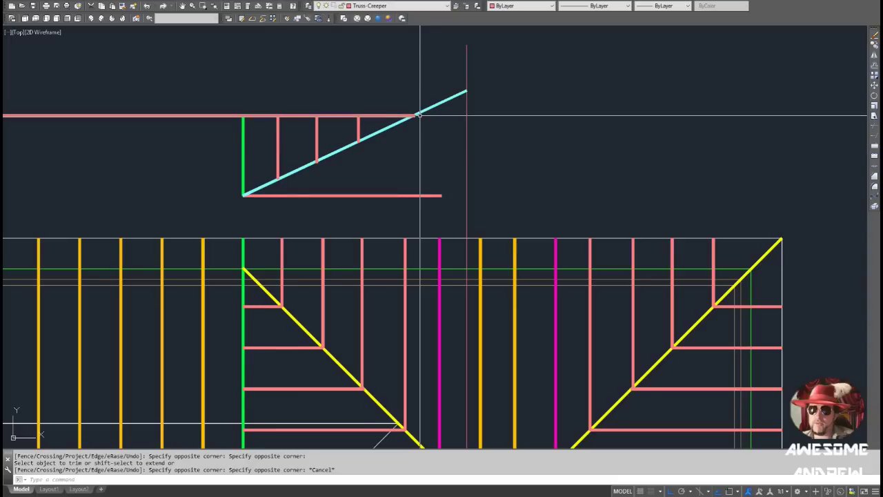
- Create a new layer named Truss-Valley
scroll(374, 107, "down", 2)
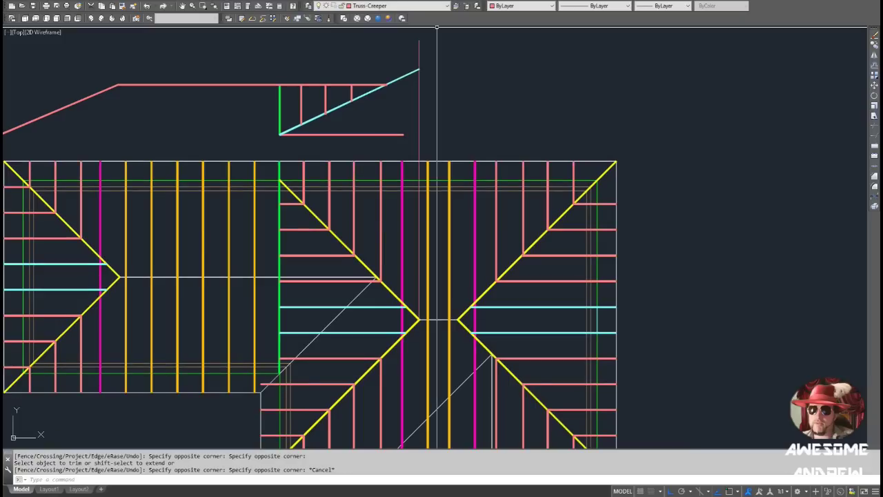
left_click(422, 5)
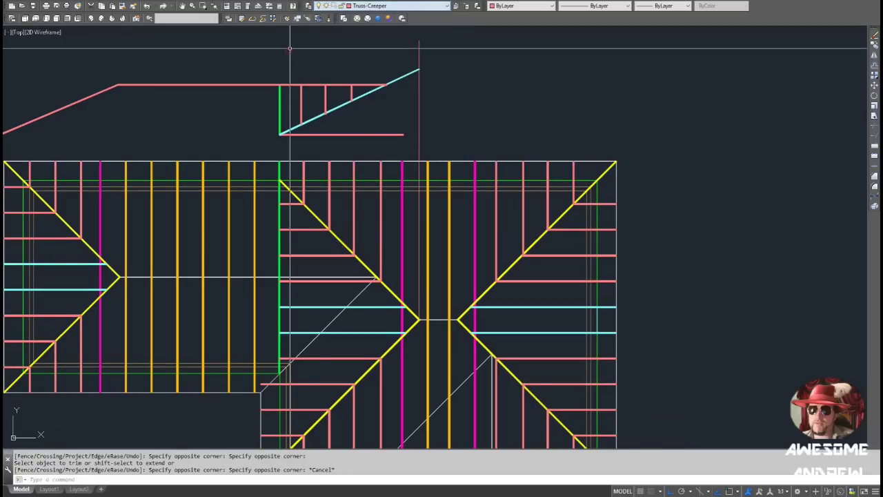
left_click(308, 6)
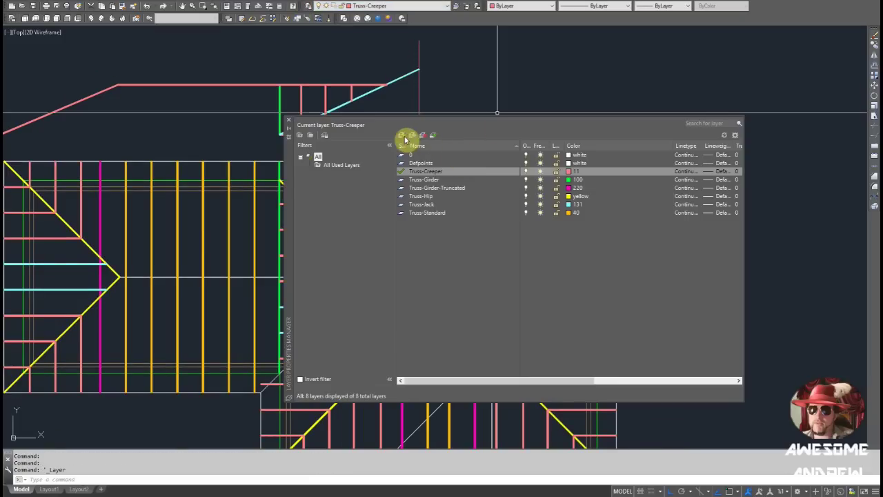
left_click(403, 136)
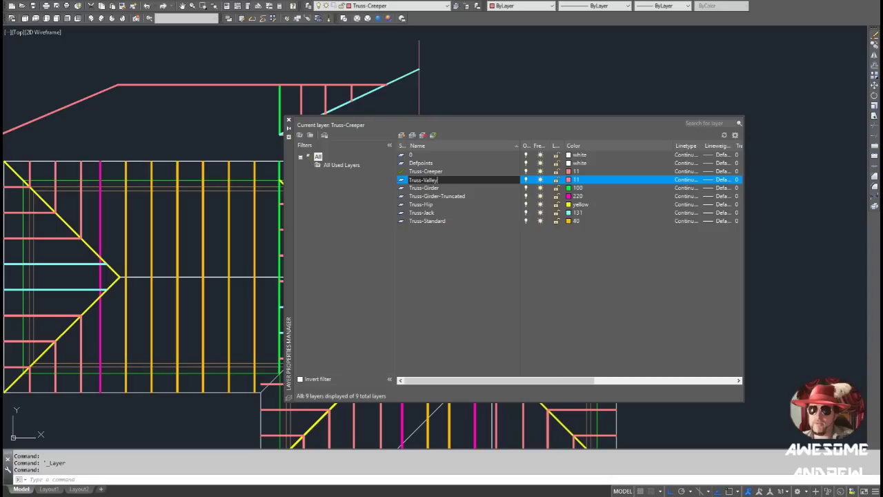
type("Truss-Valley")
key("Return")
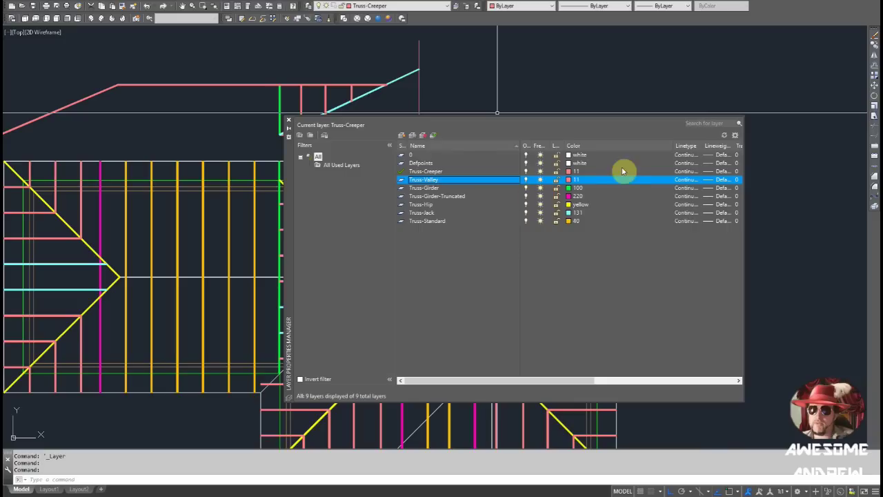
- Try index colour 101 and then index colour 50 for the Truss-Valley layer
left_click(577, 179)
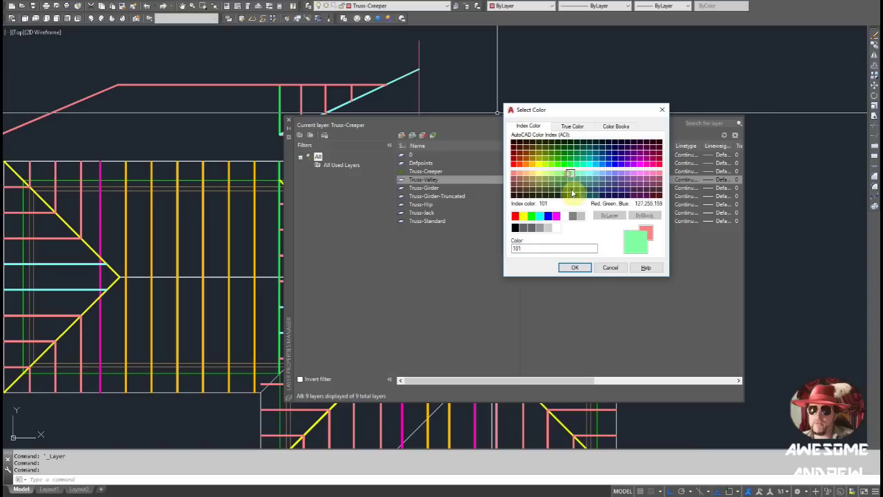
left_click(575, 268)
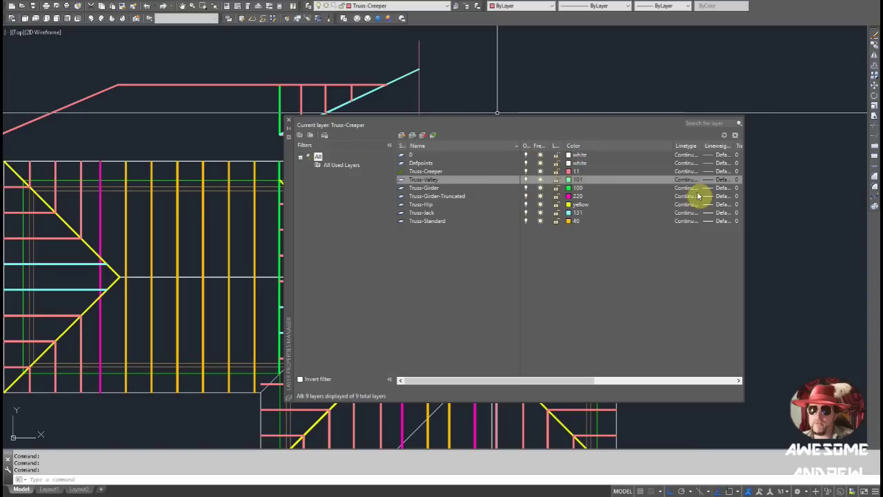
left_click(576, 180)
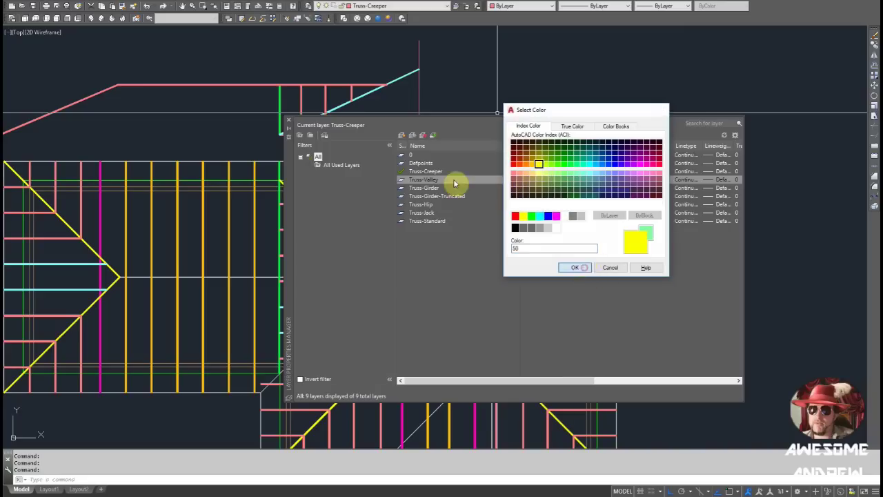
key("Return")
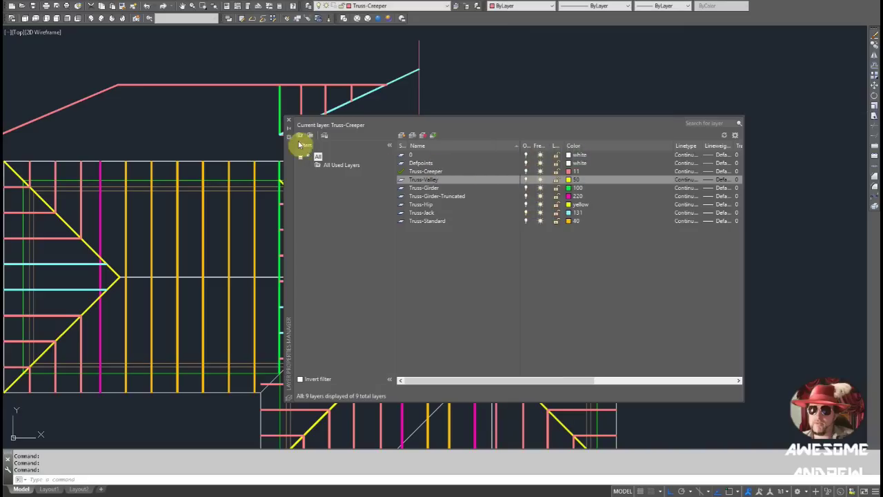
- Set the Truss-Valley layer's colour to index colour 181
left_click(572, 181)
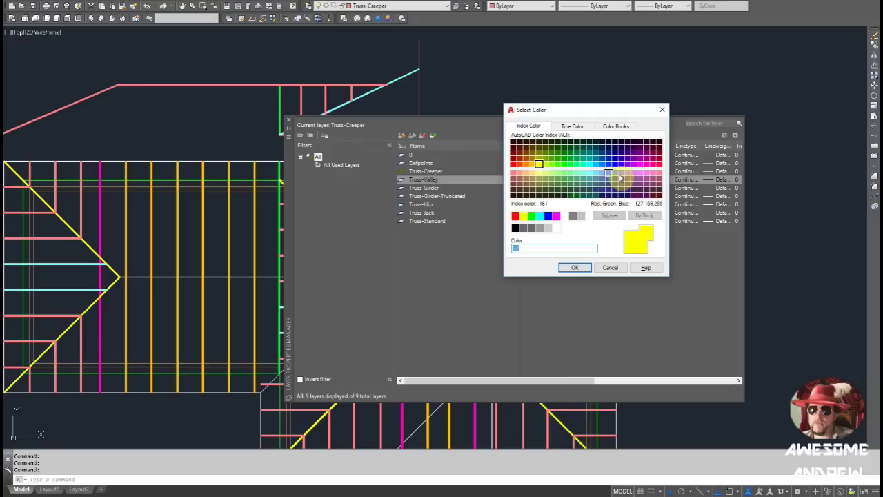
left_click(570, 267)
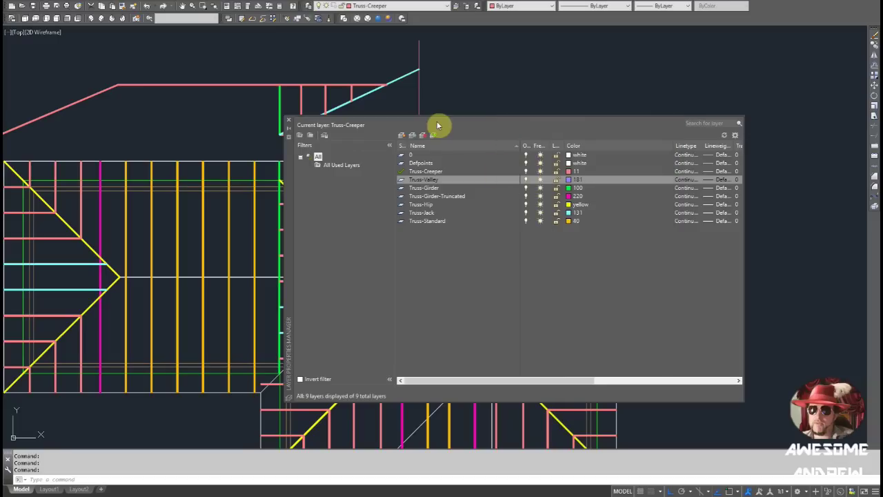
- Draw a vertical polyline along the left wing's green girder truss, from its lower end up to the start of the yellow hip line
scroll(333, 302, "up", 4)
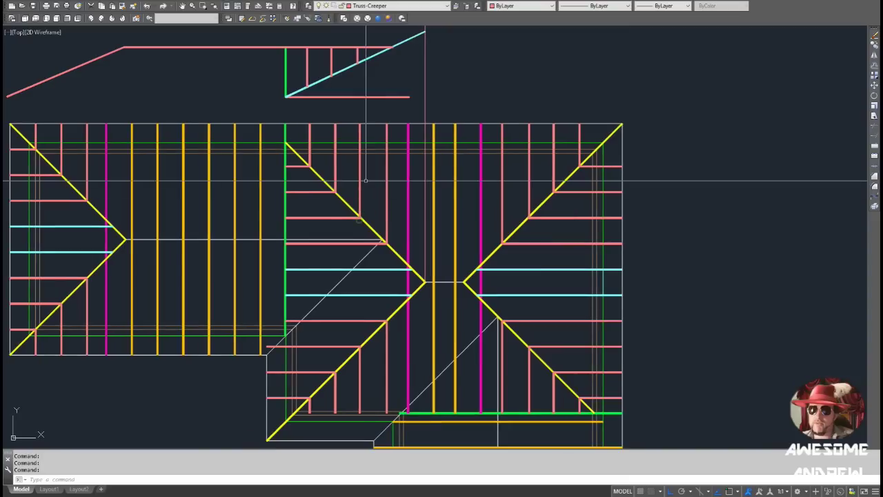
type("pl")
key("Return")
key("F3")
left_click(255, 356)
scroll(253, 355, "down", 4)
scroll(259, 223, "up", 4)
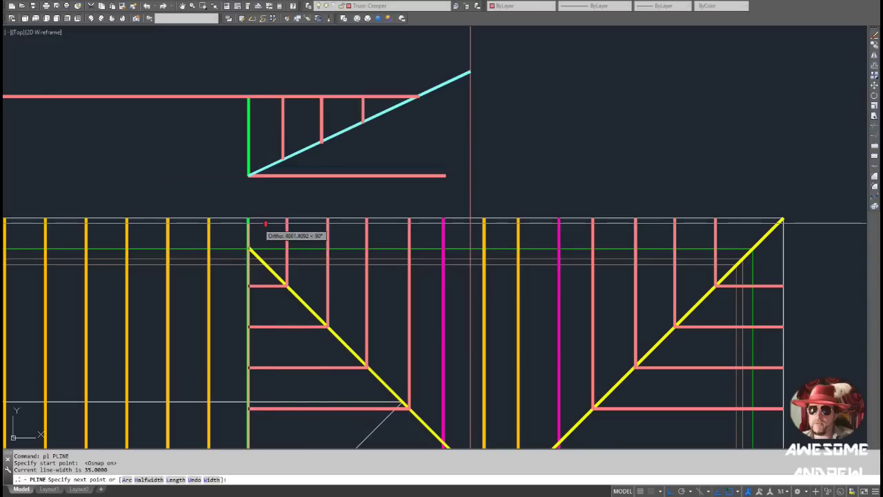
scroll(251, 246, "up", 3)
left_click(250, 246)
key("Escape")
scroll(250, 247, "down", 3)
- Move the new polyline on the green girder to the Truss-Standard layer
left_click(253, 243)
left_click(413, 9)
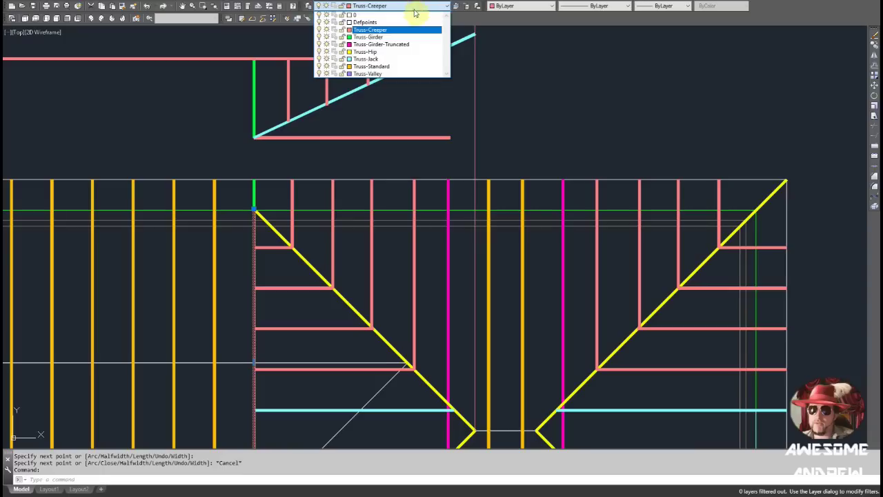
left_click(421, 74)
key("Escape")
key("Escape")
- Make Truss-Valley the current layer and assign the new vertical polyline to it
left_click(417, 5)
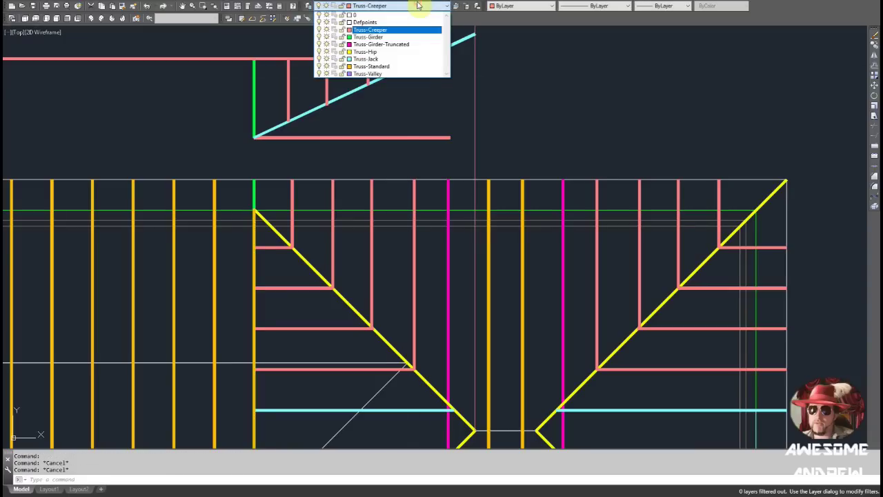
left_click(418, 74)
left_click(255, 232)
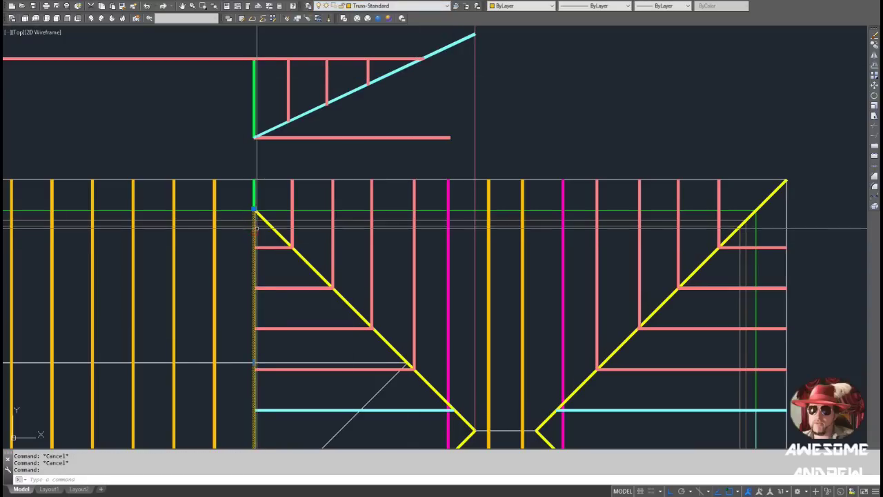
left_click(400, 6)
left_click(402, 73)
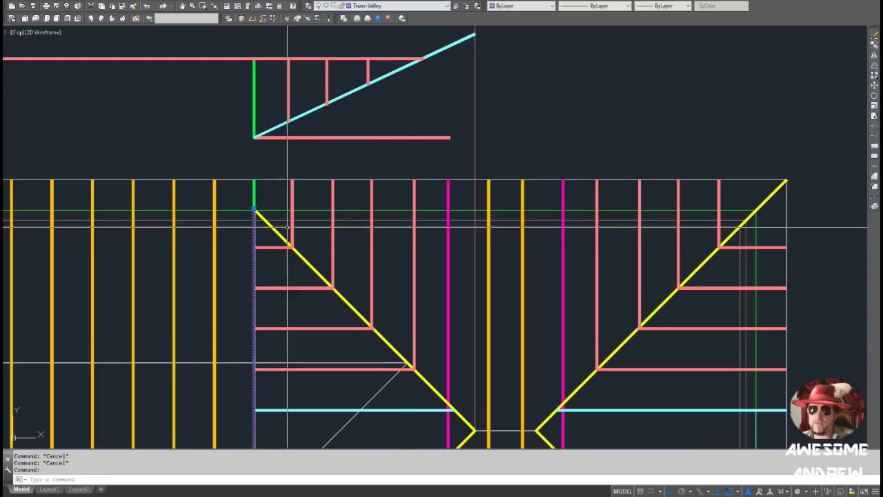
- Move the valley truss polyline 600 horizontally from the green girder towards the main ridge
scroll(299, 192, "down", 3)
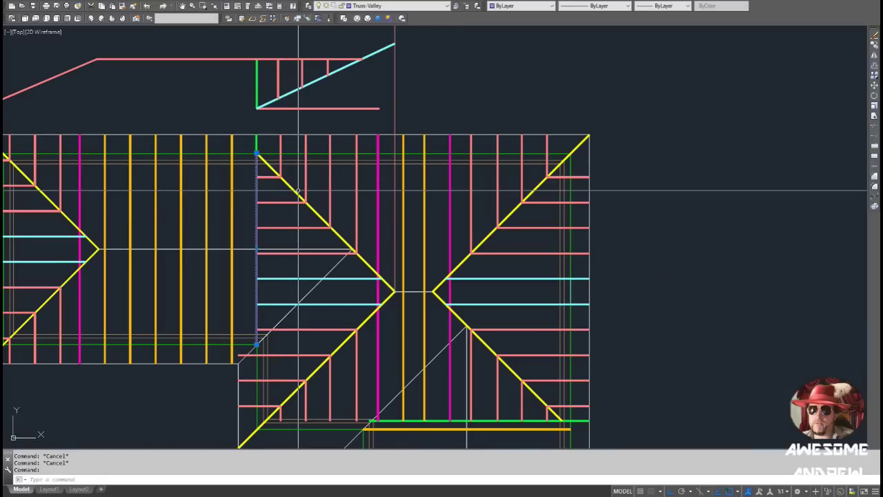
scroll(283, 162, "up", 2)
scroll(273, 153, "down", 2)
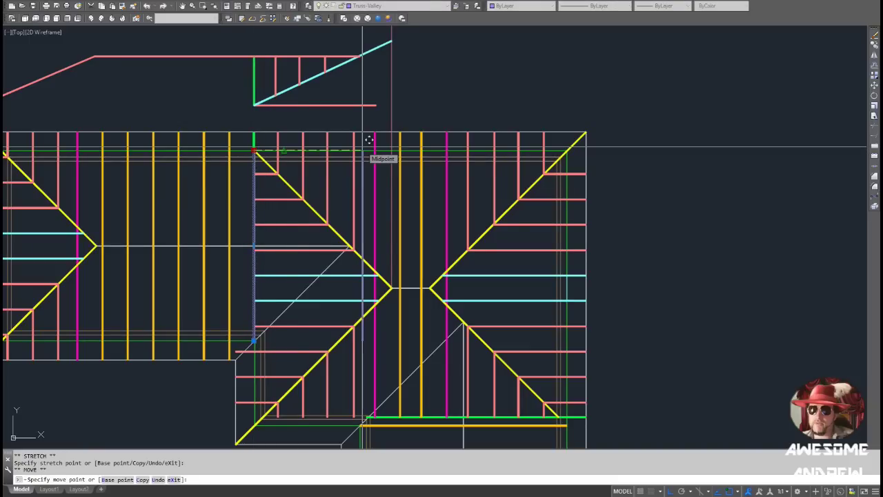
key("Return")
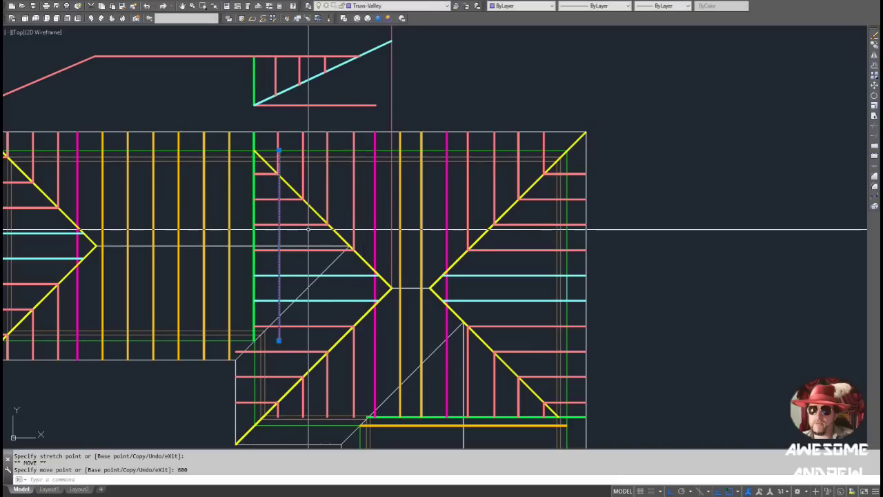
key("Escape")
- Offset the valley truss line twice in succession towards the main ridge to get three evenly spaced lines
key("Return")
key("Return")
left_click(279, 217)
left_click(307, 214)
key("Escape")
key("Escape")
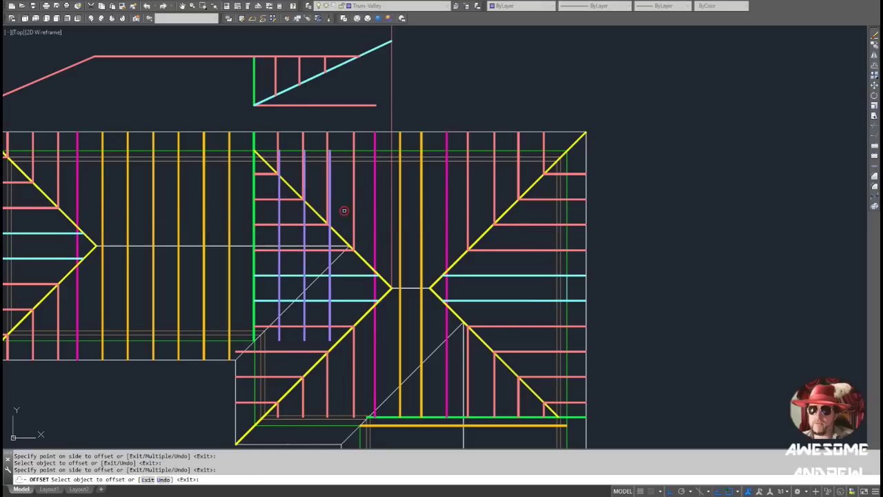
- Trim the upper ends of the three valley truss lines at the yellow hip line
scroll(338, 227, "up", 2)
key("Return")
left_click(336, 233)
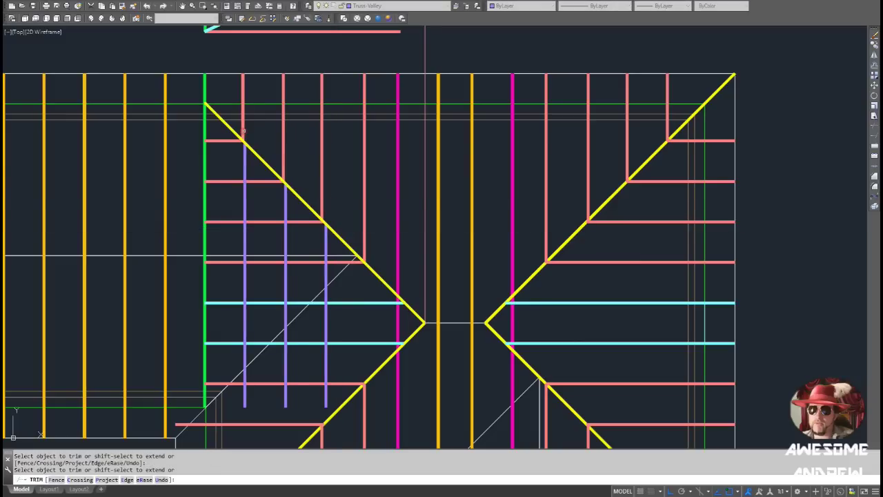
key("Return")
- Trim the lower ends of the three valley truss lines at the diagonal valley line
middle_click_drag(319, 229, 318, 200)
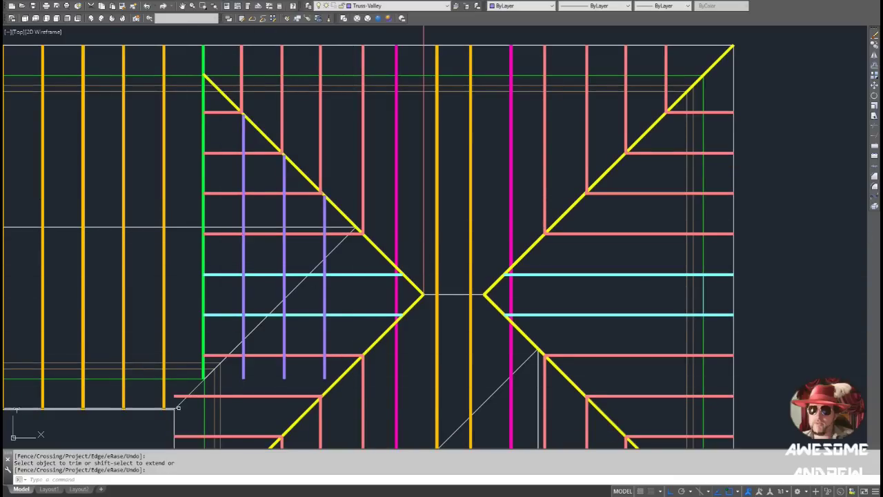
key("Escape")
type("tr")
key("Return")
left_click(338, 245)
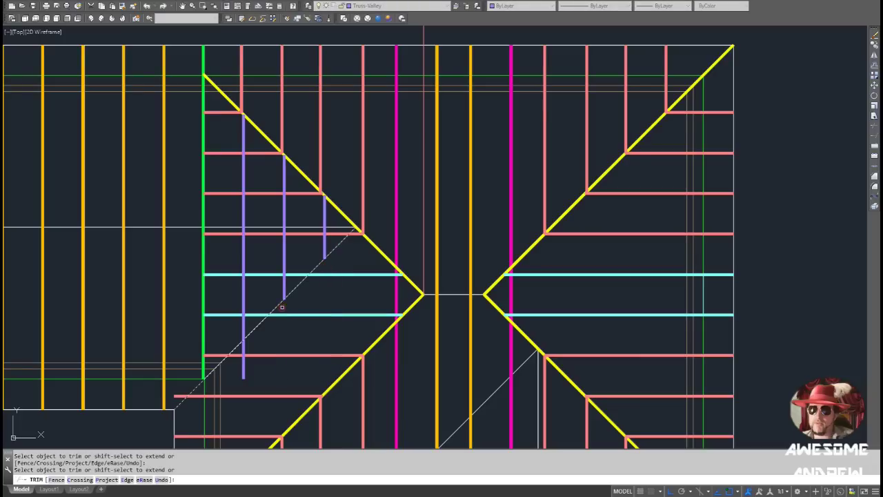
left_click(244, 349)
key("Escape")
- Freeze the Truss-Hip layer to hide the yellow hip lines
scroll(326, 269, "down", 3)
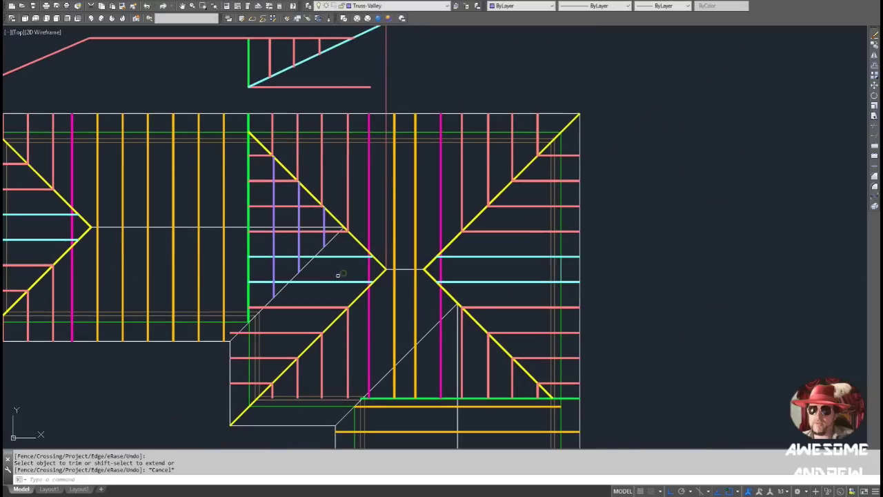
scroll(293, 208, "up", 2)
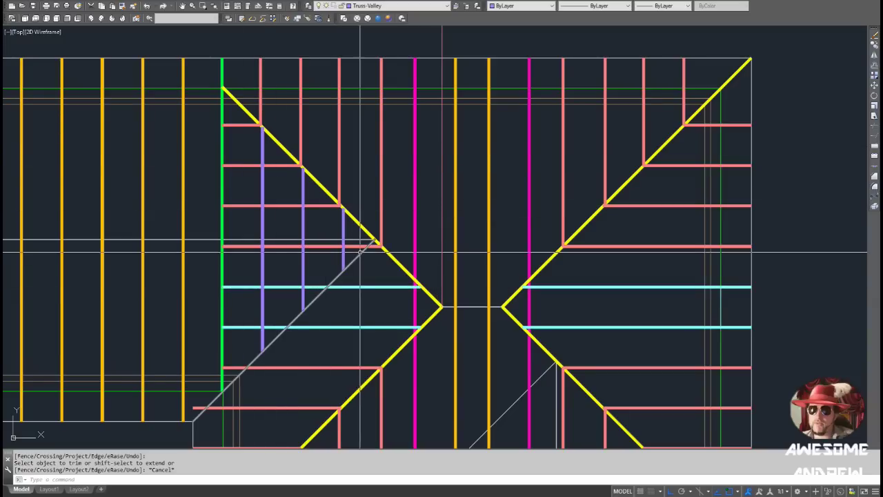
scroll(360, 255, "down", 2)
scroll(357, 259, "down", 3)
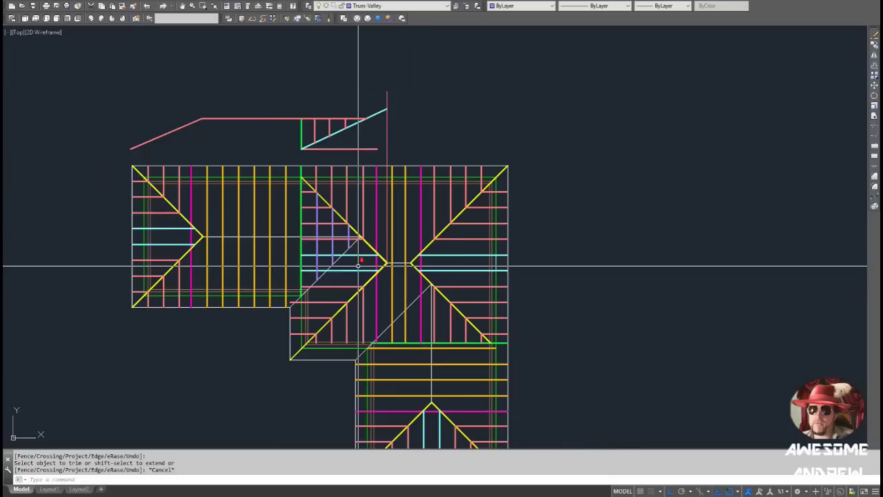
scroll(348, 259, "up", 3)
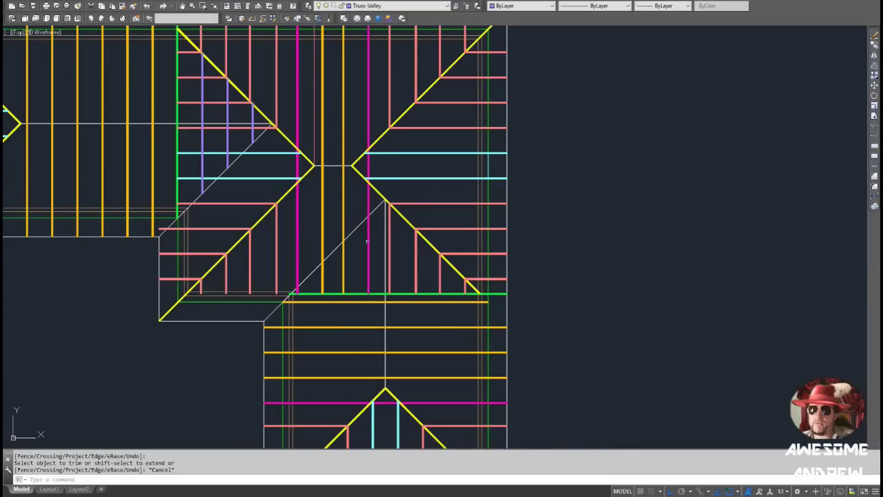
scroll(387, 204, "up", 2)
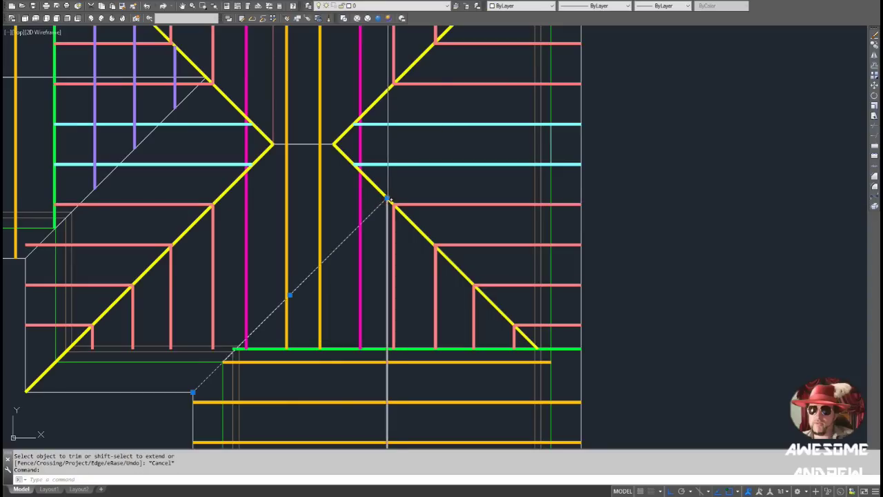
key("Escape")
left_click(378, 7)
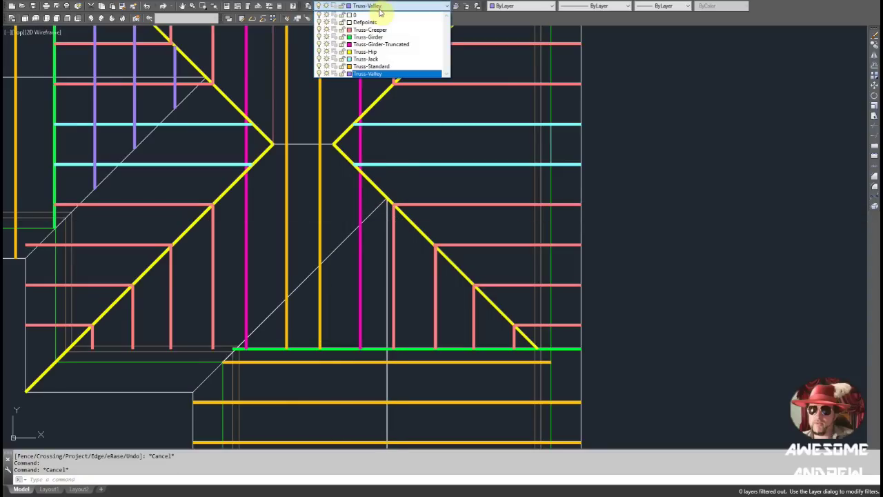
left_click(324, 52)
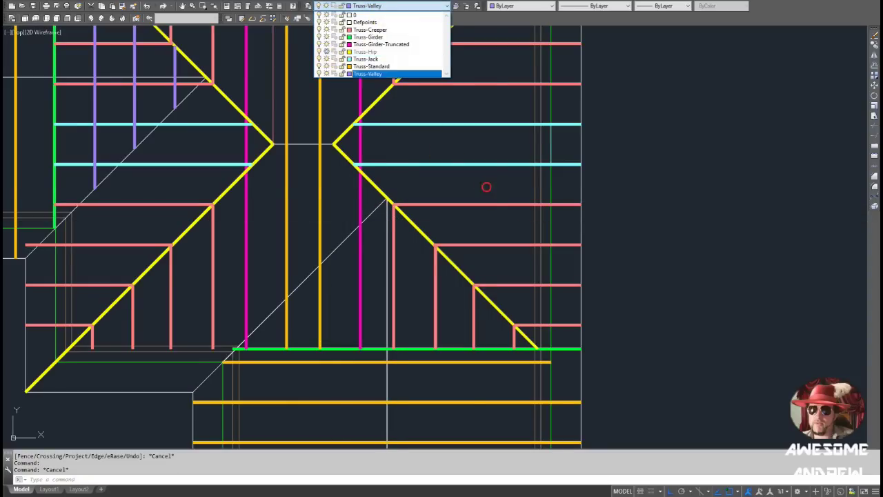
left_click(486, 187)
- Examine how the valley trusses sit between the left wing's ridge, the valley line and the main roof's hip
scroll(407, 193, "down", 3)
scroll(407, 205, "up", 1)
middle_click_drag(407, 206, 422, 227)
scroll(322, 171, "up", 1)
scroll(334, 185, "down", 1)
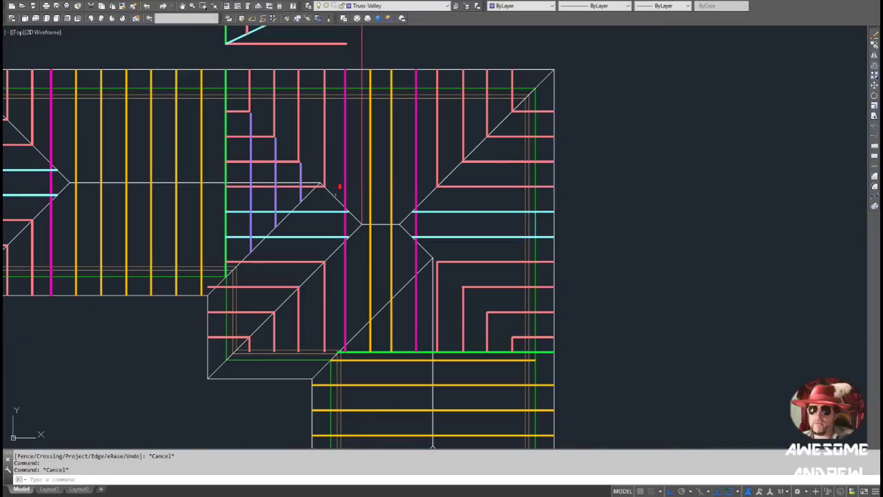
middle_click_drag(291, 190, 300, 196)
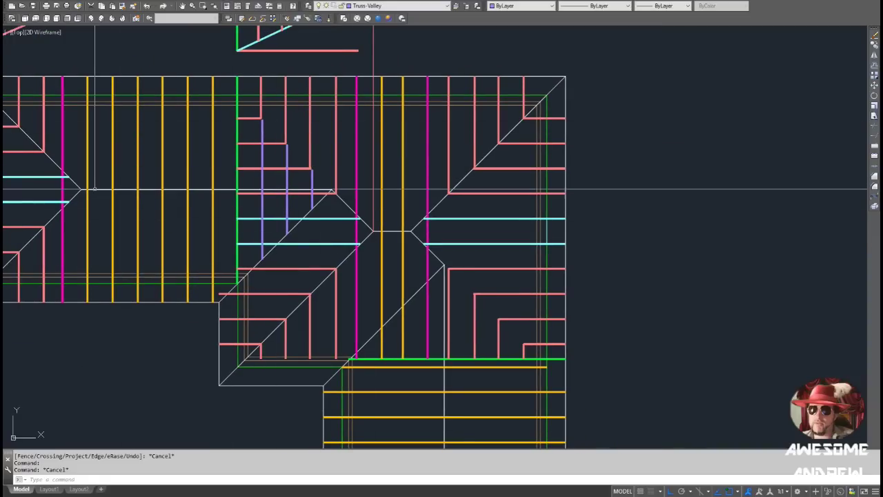
scroll(324, 189, "up", 2)
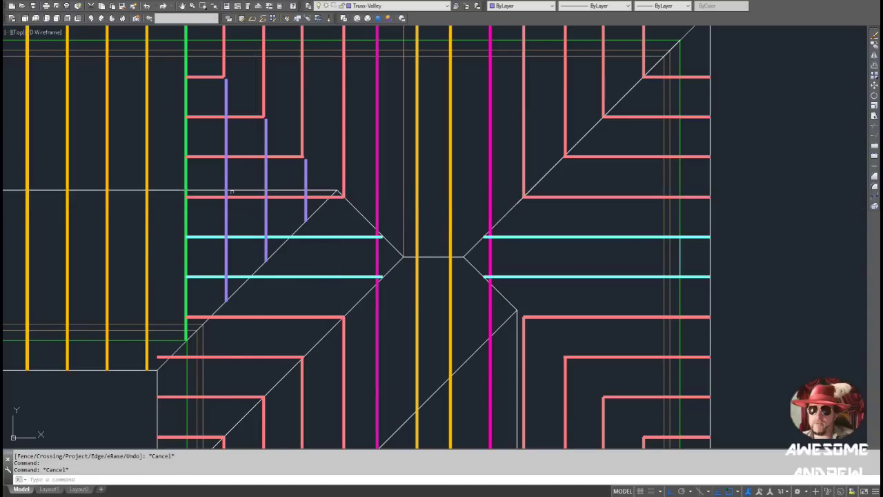
scroll(376, 197, "down", 2)
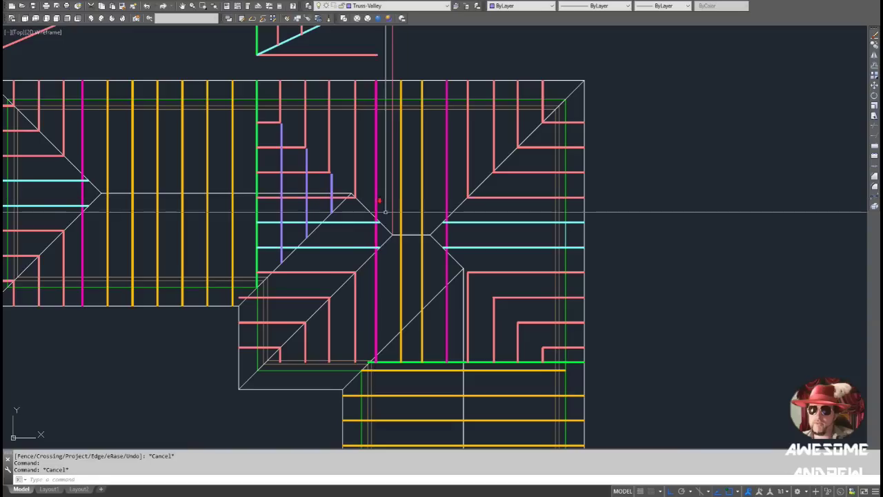
- Thaw the Truss-Hip layer to bring back the yellow hip lines
left_click(396, 6)
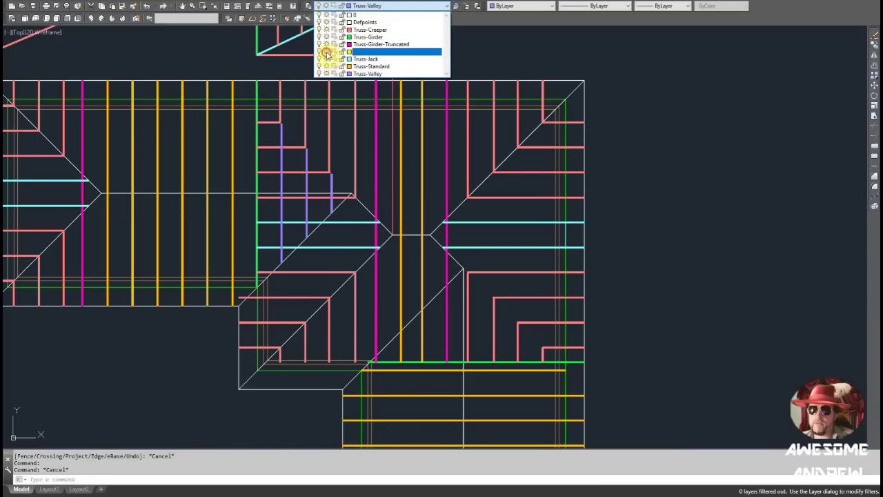
left_click(327, 52)
scroll(483, 223, "up", 3)
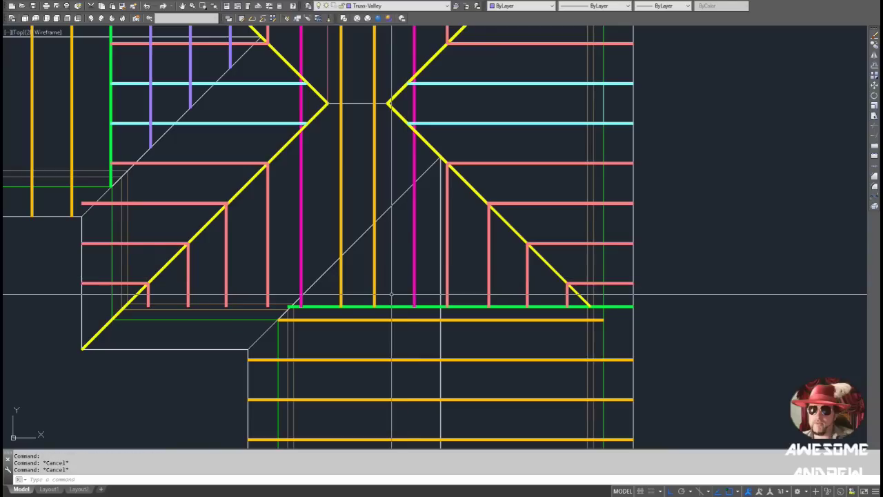
- Draw a Truss-Valley polyline along the lower wing's green girder truss, from the valley line to the yellow hip line
type("pl")
key("Return")
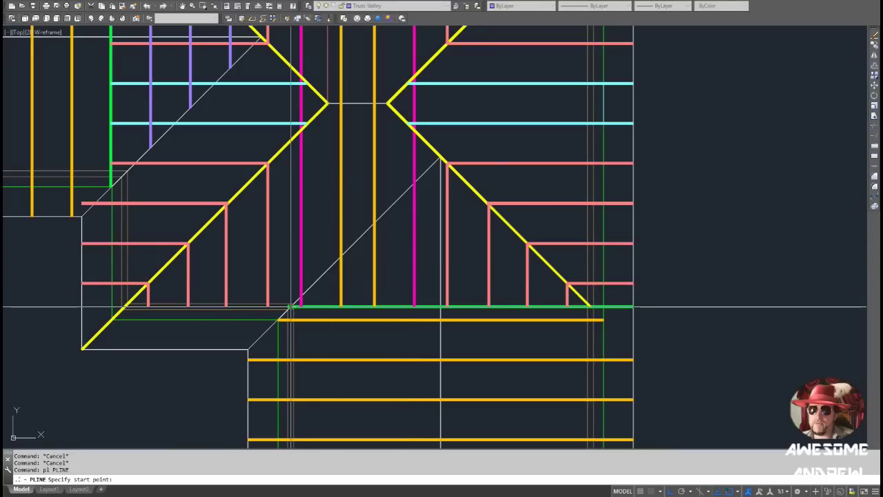
left_click(291, 306)
key("Escape")
- Move the new valley truss line 600 straight up from the green girder truss
left_click(579, 307)
left_click(590, 306)
key("space")
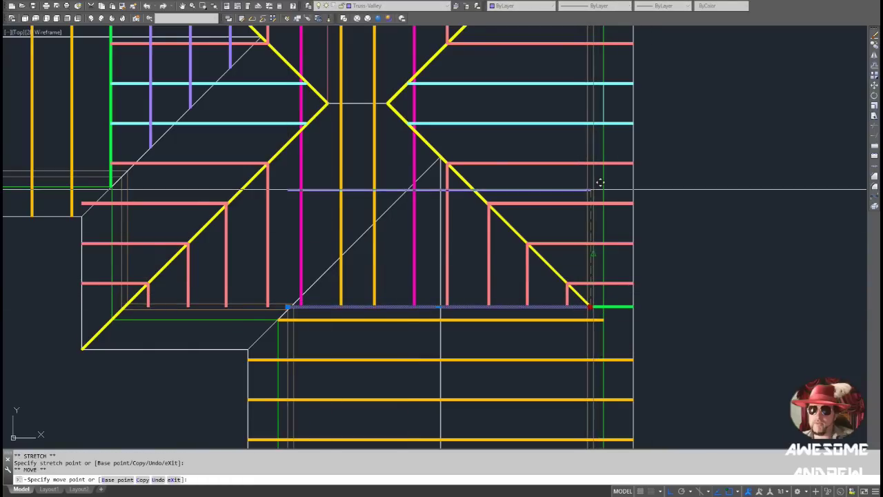
type("600")
key("Return")
key("Escape")
key("Escape")
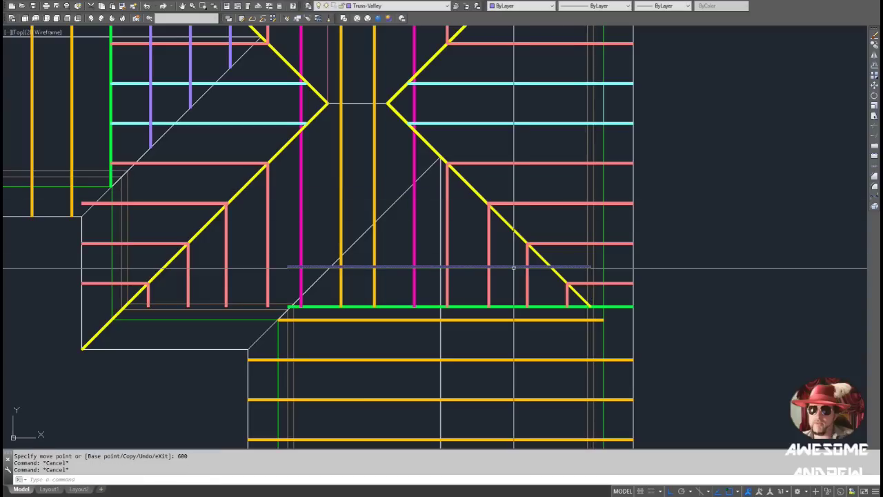
- Offset the lower wing's valley truss line upward twice at 600 spacing
type("o")
key("Return")
key("Return")
left_click(500, 267)
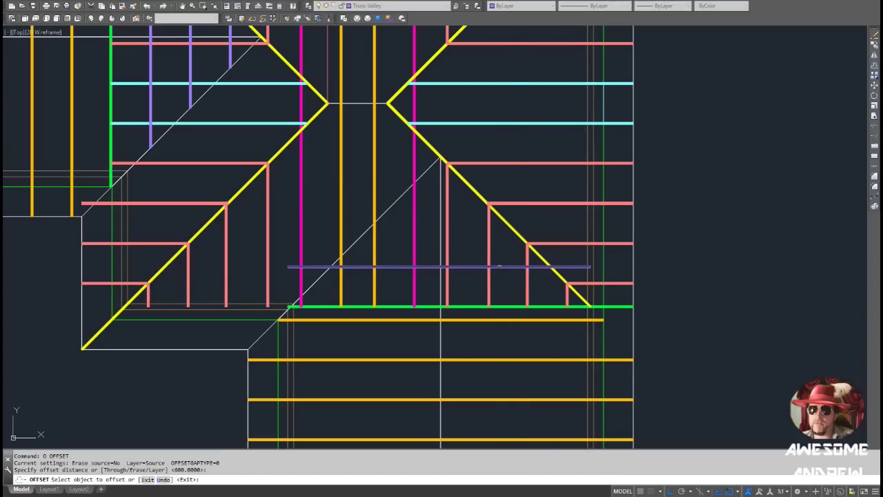
left_click(508, 246)
left_click(511, 226)
left_click(516, 191)
key("Escape")
key("Escape")
- Trim the right ends of the lower wing's three valley truss lines at the yellow hip line
type("tr")
key("Return")
left_click(489, 205)
key("Return")
left_click(491, 185)
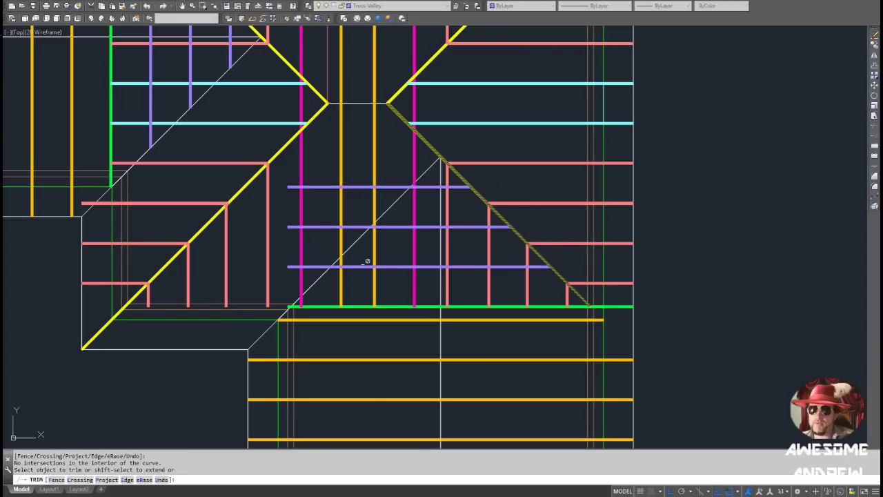
- Trim the left ends of the lower wing's three valley truss lines at the diagonal valley line
key("Return")
key("Return")
left_click(353, 243)
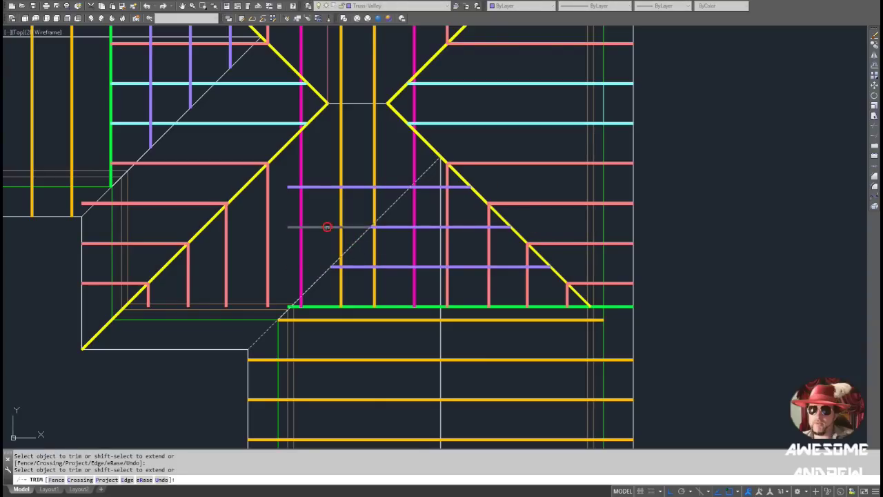
key("Return")
- Examine both sets of valley trusses where the left and lower wings meet the main roof
scroll(414, 216, "down", 5)
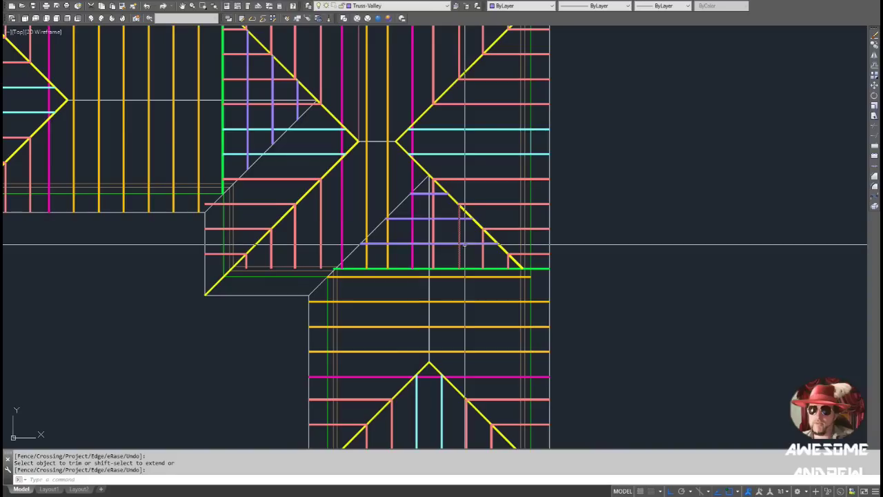
scroll(459, 224, "up", 3)
scroll(459, 224, "down", 2)
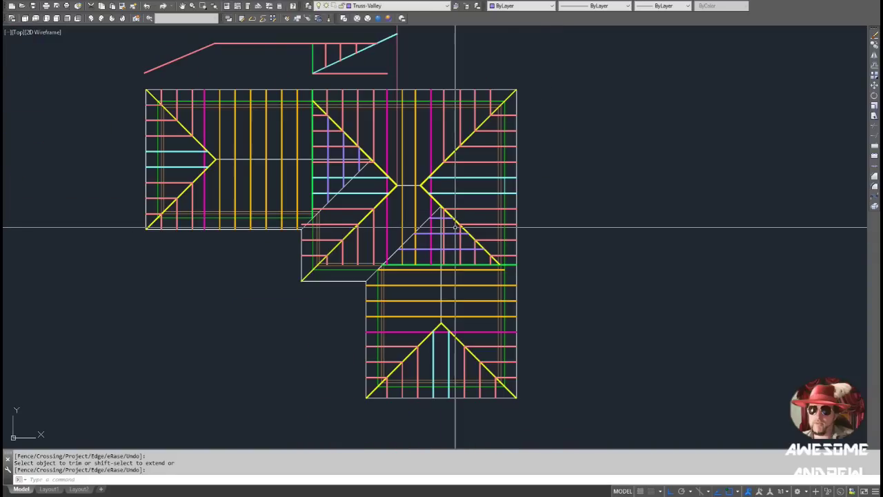
scroll(450, 220, "up", 2)
scroll(518, 187, "up", 2)
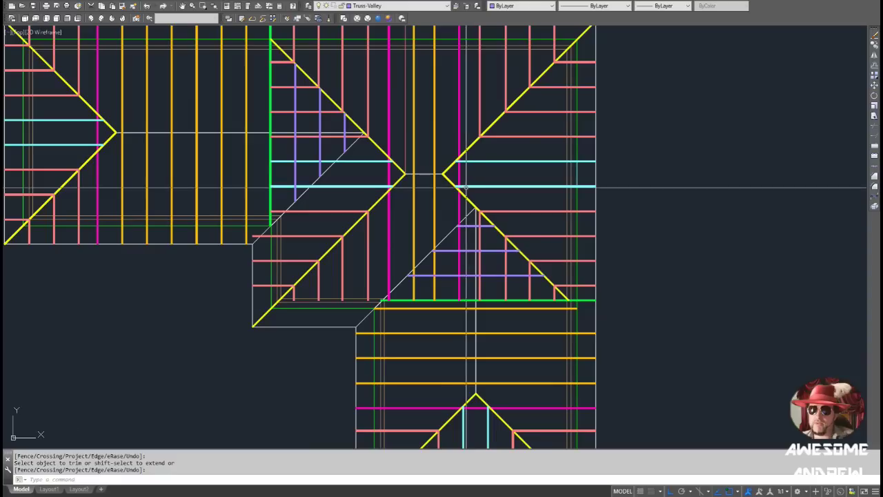
scroll(519, 187, "down", 2)
mouse_move(485, 195)
middle_mouse_down()
mouse_move(449, 211)
mouse_move(467, 191)
middle_mouse_up()
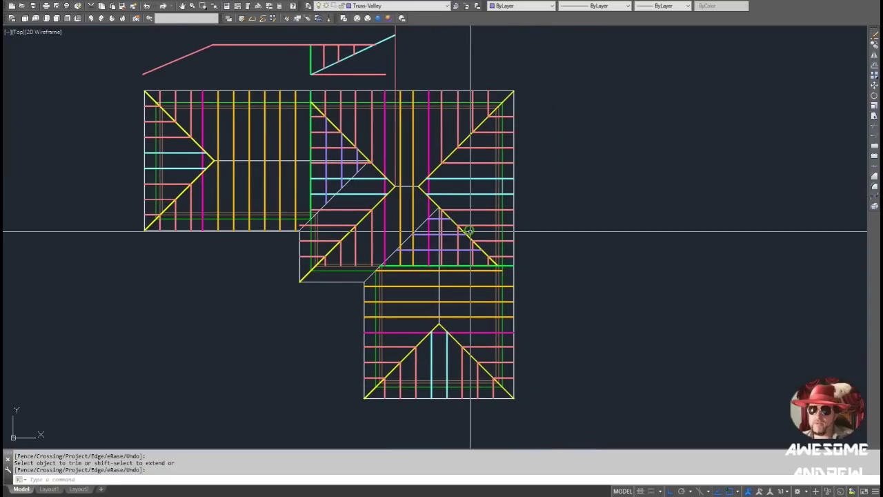
middle_click_drag(470, 231, 456, 218)
scroll(322, 274, "up", 1)
- Extend the three shorter vertical creeper trusses at the inner corner down to the roof's outer eave line
type("ex")
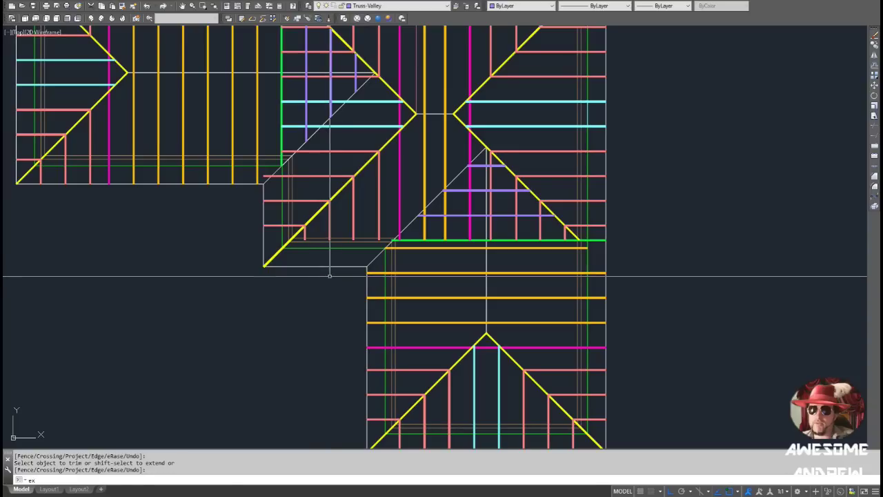
key("Return")
left_click(329, 276)
left_click(315, 258)
key("Return")
scroll(308, 234, "up", 1)
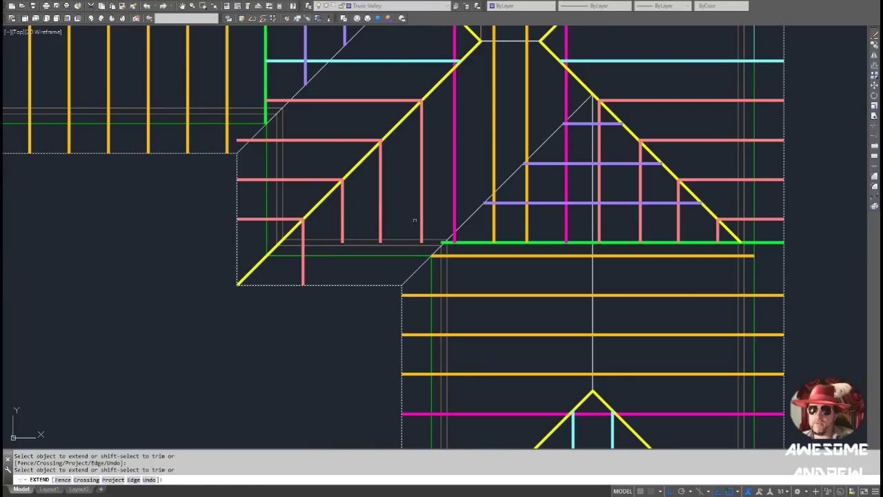
left_click_drag(389, 224, 337, 230)
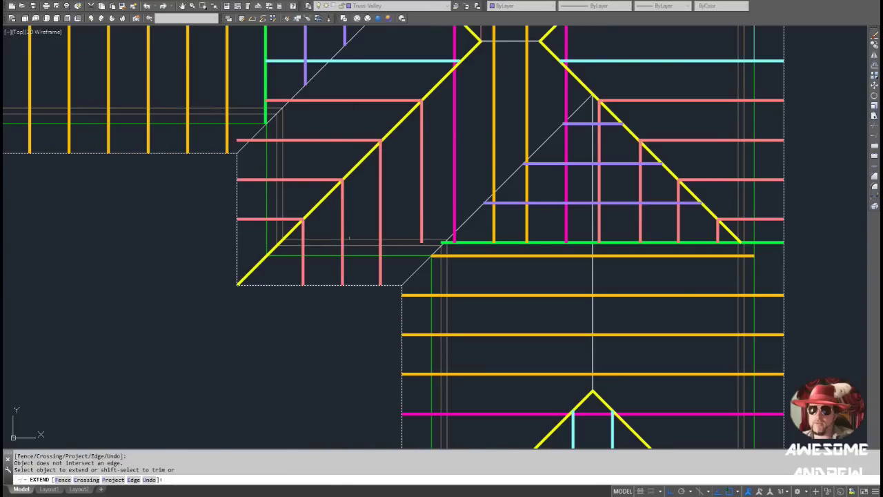
scroll(411, 237, "down", 3)
scroll(414, 262, "up", 3)
key("Escape")
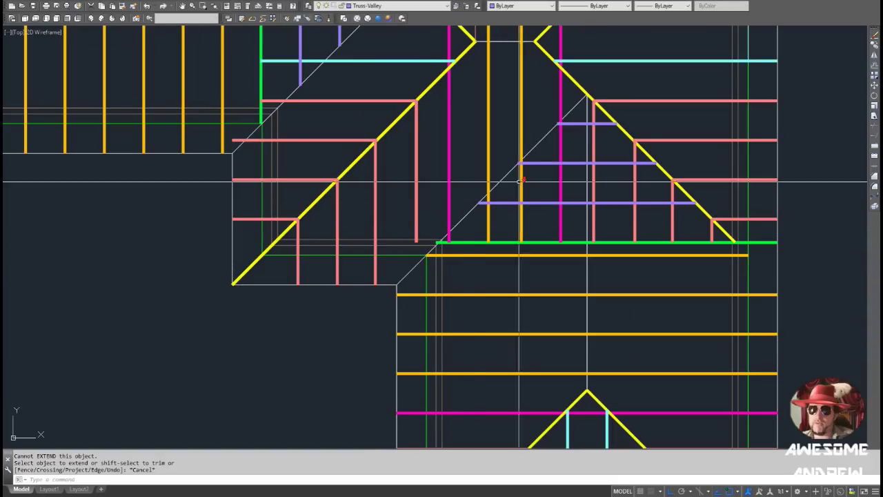
- Save the drawing with both sets of valley trusses in place
scroll(517, 182, "down", 2)
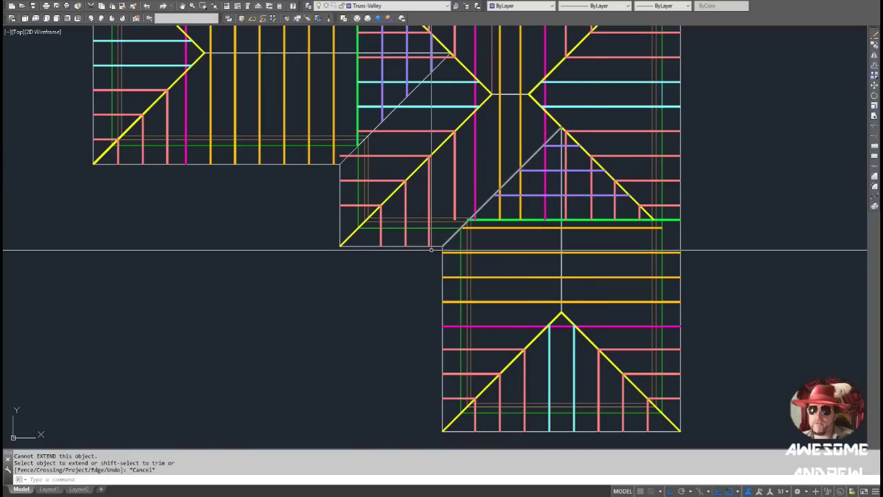
scroll(365, 199, "down", 3)
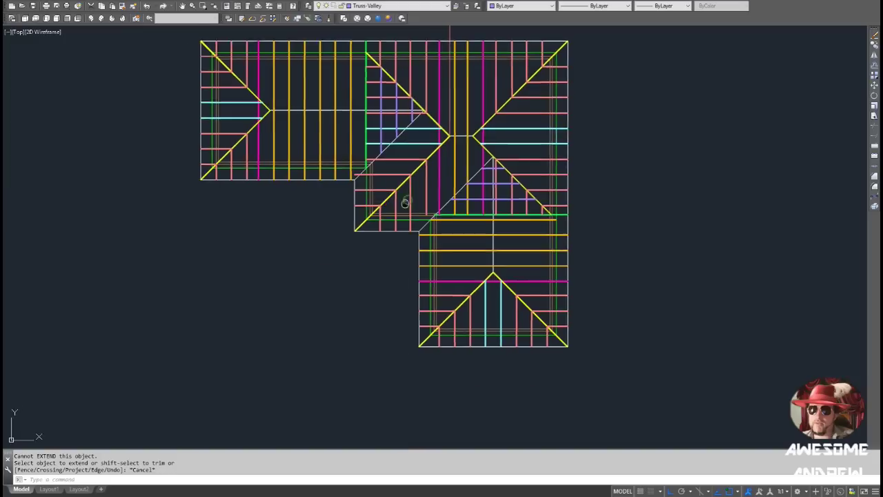
middle_click_drag(417, 232, 419, 220)
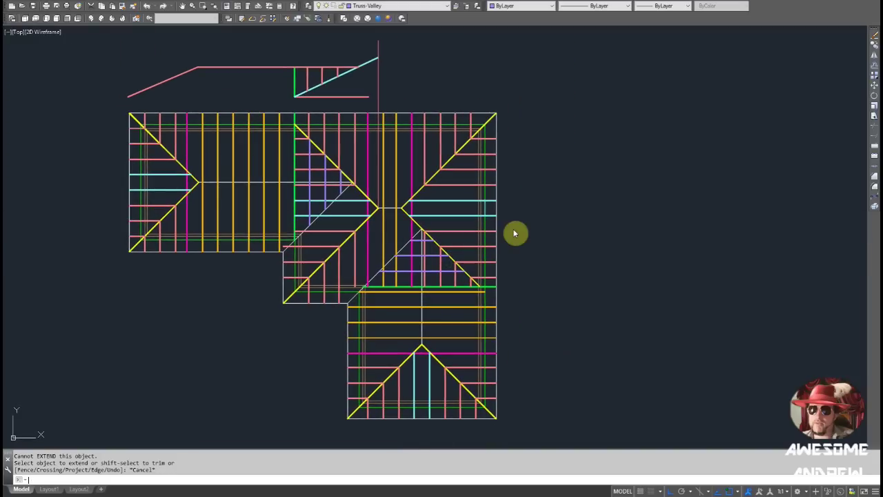
middle_click_drag(409, 292, 412, 234)
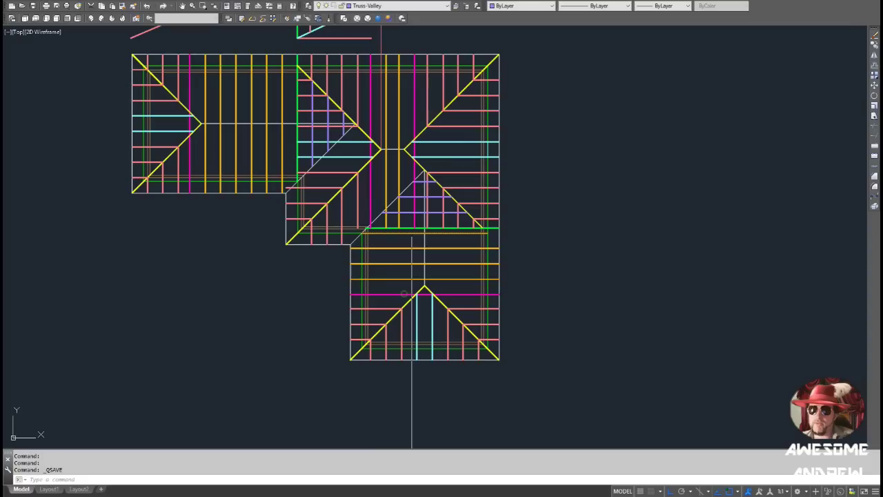
- Offset the lowest horizontal creeper truss at the lower wing's bottom-left corner 600 downward
scroll(359, 358, "up", 6)
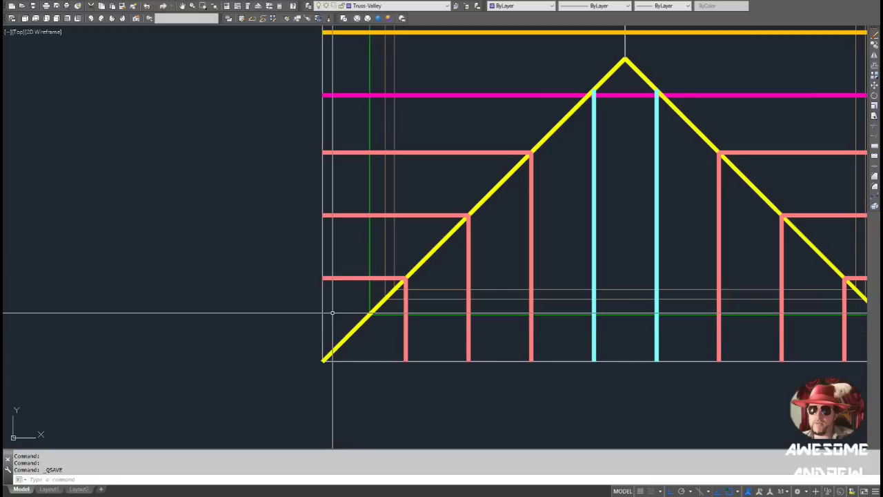
type("o")
key("Return")
key("Return")
left_click(351, 279)
left_click(347, 324)
key("Escape")
- Shorten the new corner creeper truss so its inner end stops at the yellow hip line
left_click(380, 341)
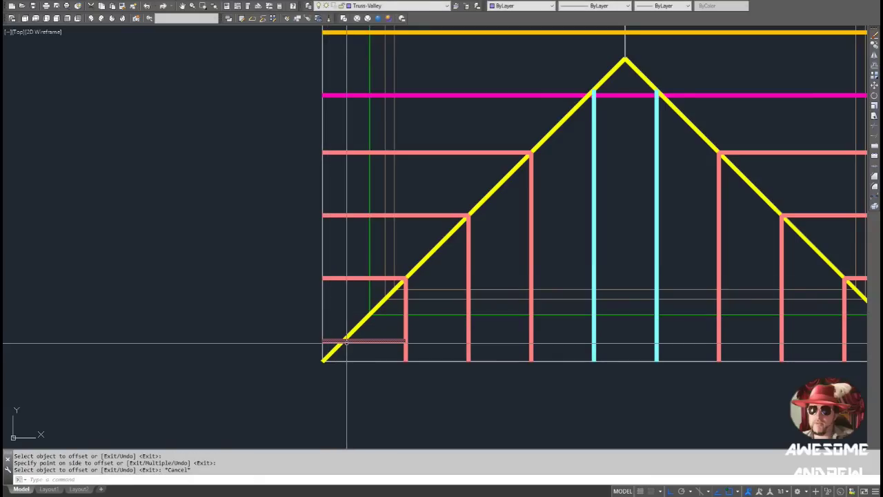
left_click(406, 341)
scroll(363, 341, "up", 2)
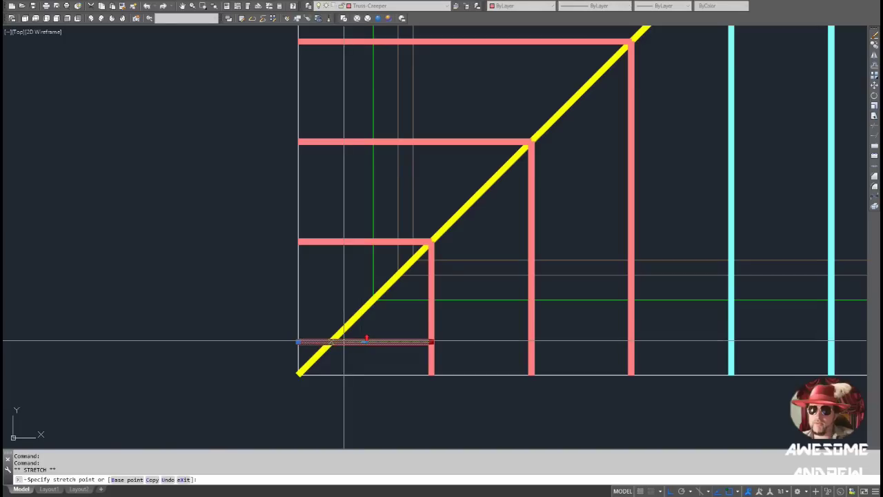
left_click(332, 341)
key("Escape")
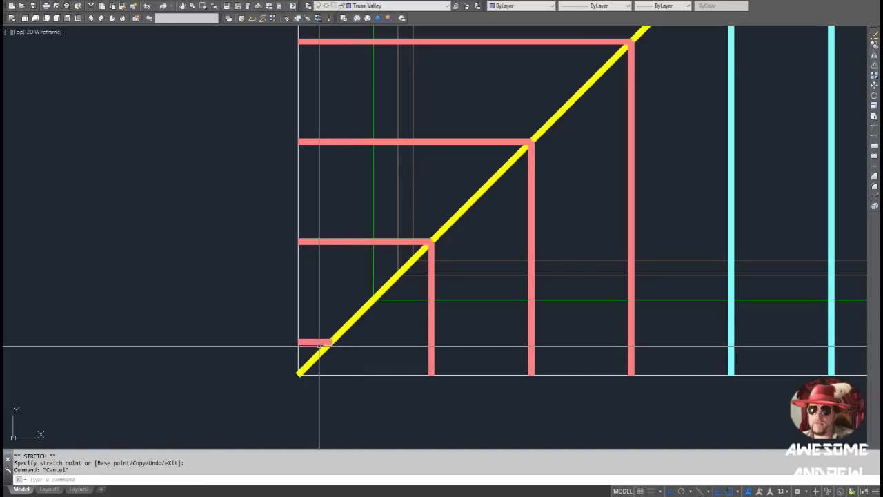
- Examine the short creeper truss at the lower wing's corner and the overall truss layout
scroll(359, 325, "down", 1)
left_click(353, 323)
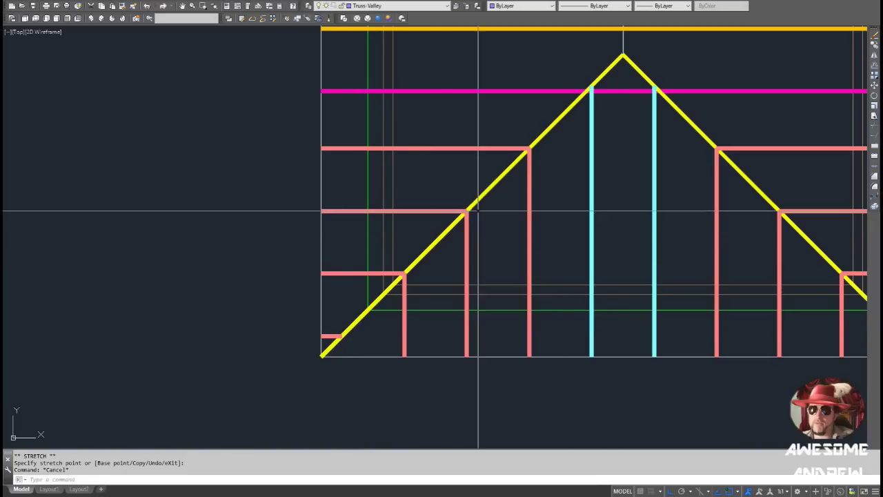
scroll(330, 341, "up", 2)
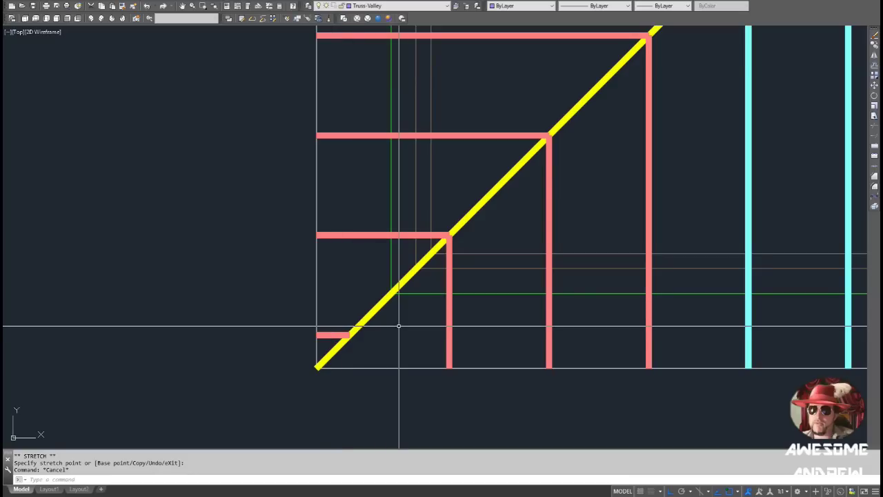
scroll(399, 326, "down", 2)
scroll(406, 325, "down", 2)
middle_click_drag(408, 325, 405, 339)
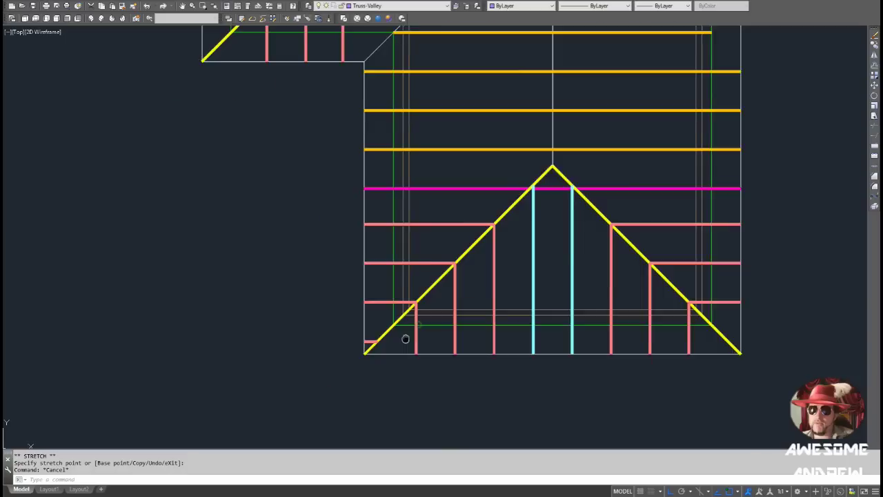
scroll(406, 339, "down", 3)
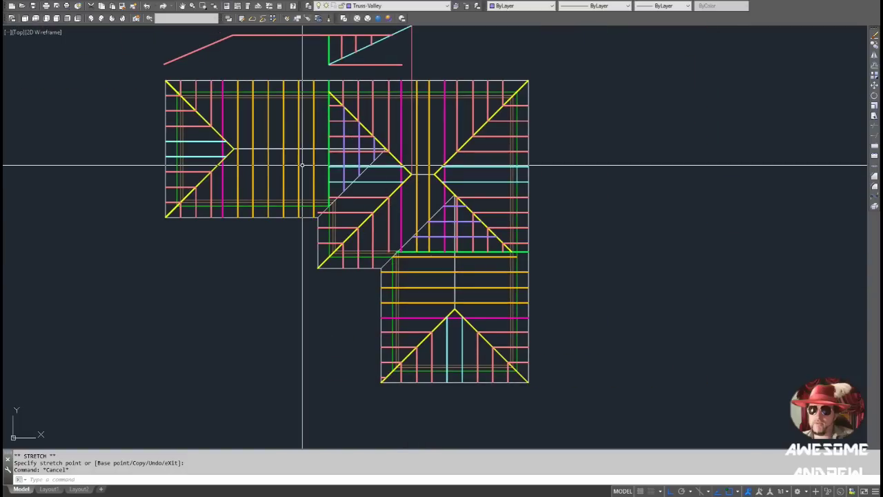
scroll(253, 142, "up", 2)
middle_click_drag(405, 181, 385, 169)
scroll(374, 232, "down", 2)
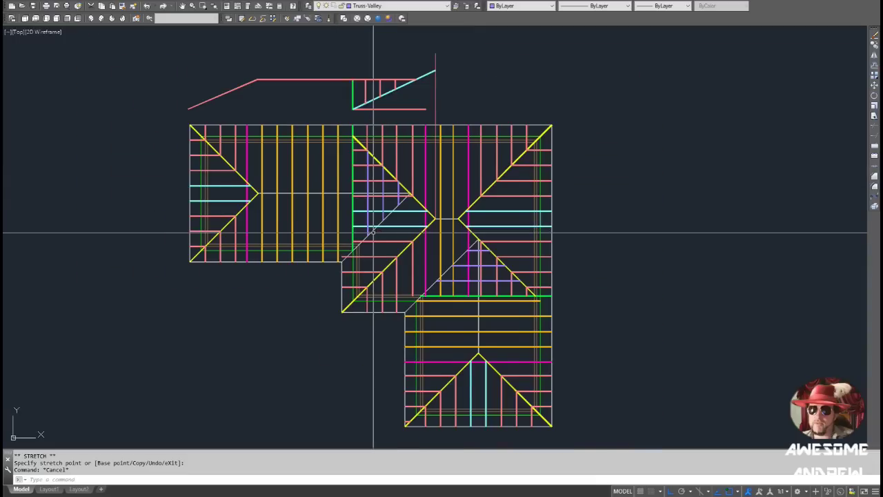
middle_click_drag(373, 233, 365, 224)
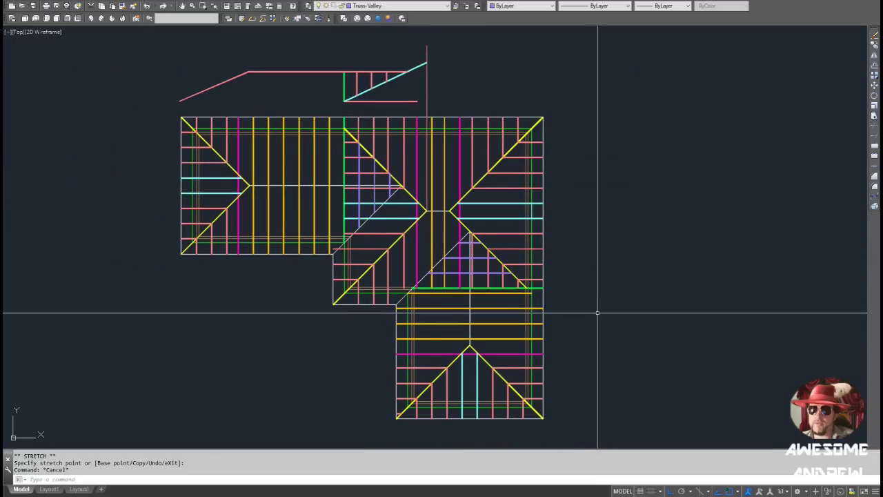